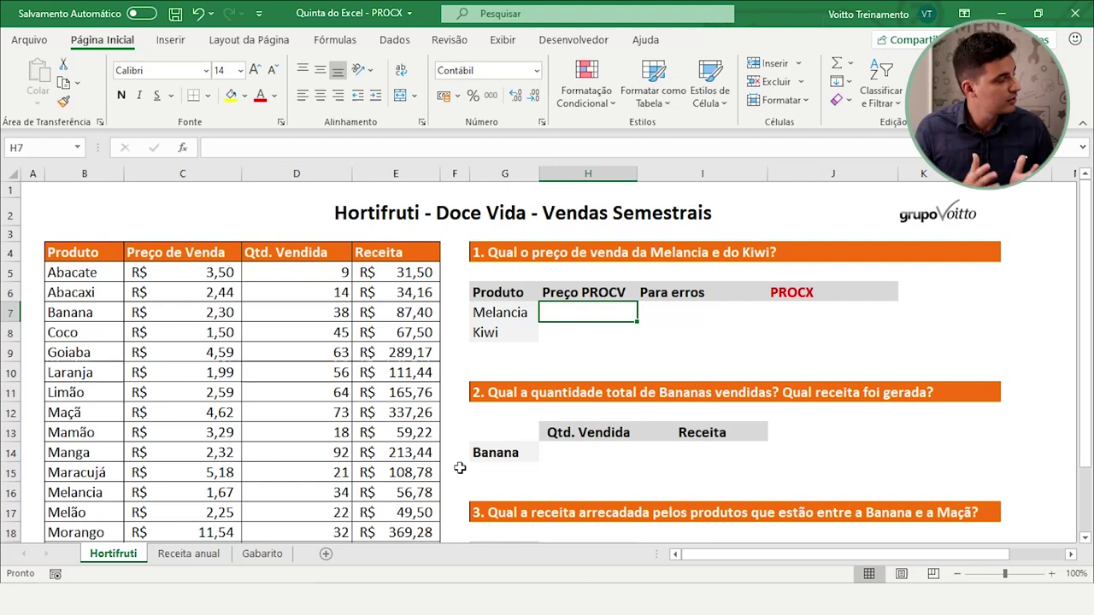
- Inspect the product table: names Abacate through Mamão and Abacate's price, quantity and revenue formula
click(73, 313)
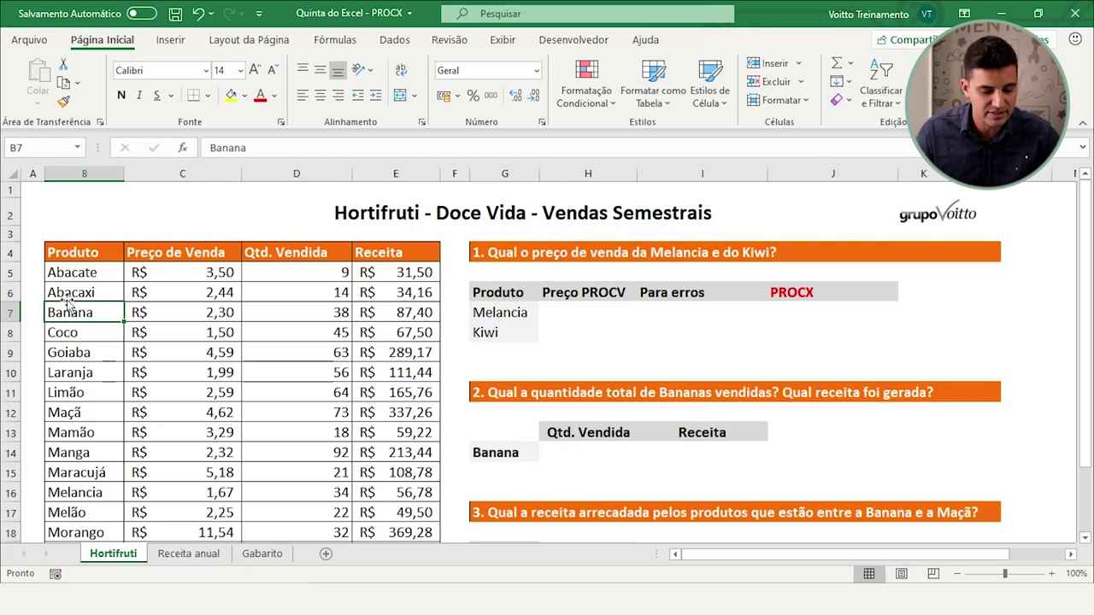
click(85, 337)
drag(83, 274, 103, 426)
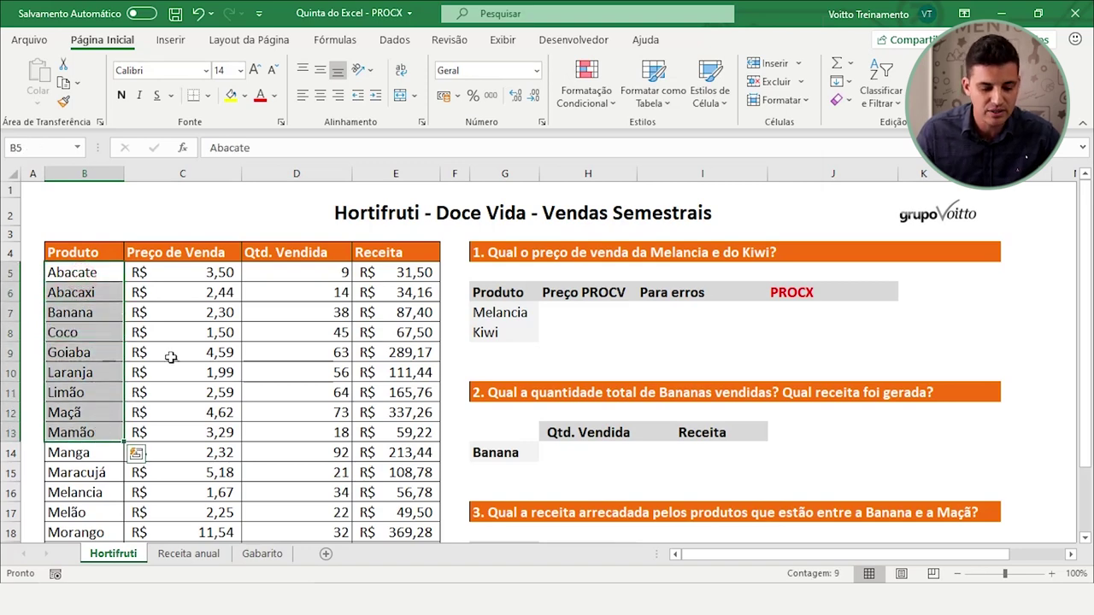
click(197, 277)
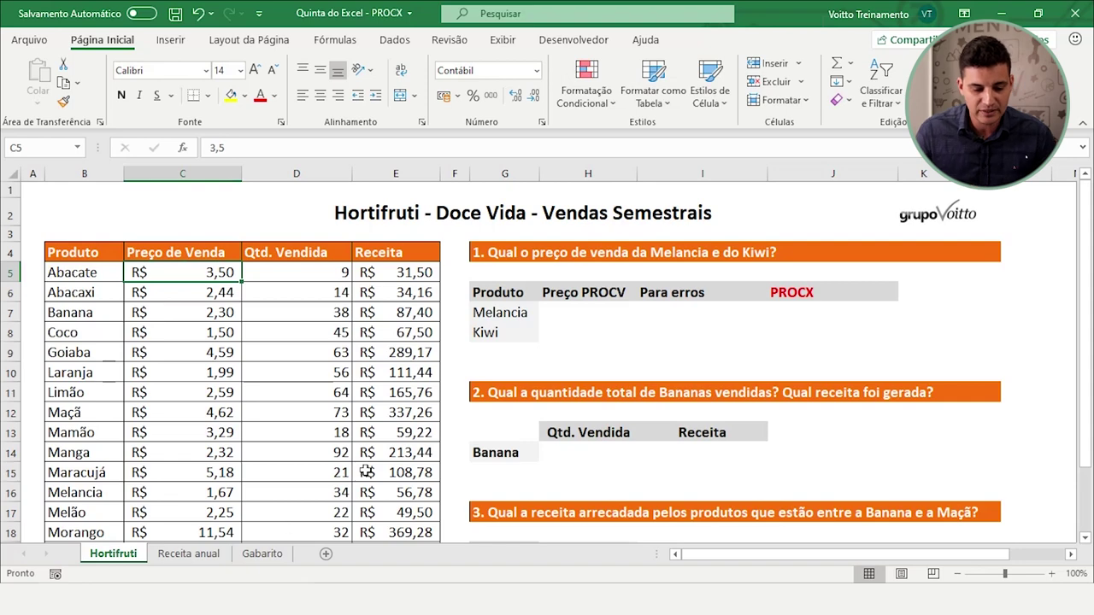
click(394, 270)
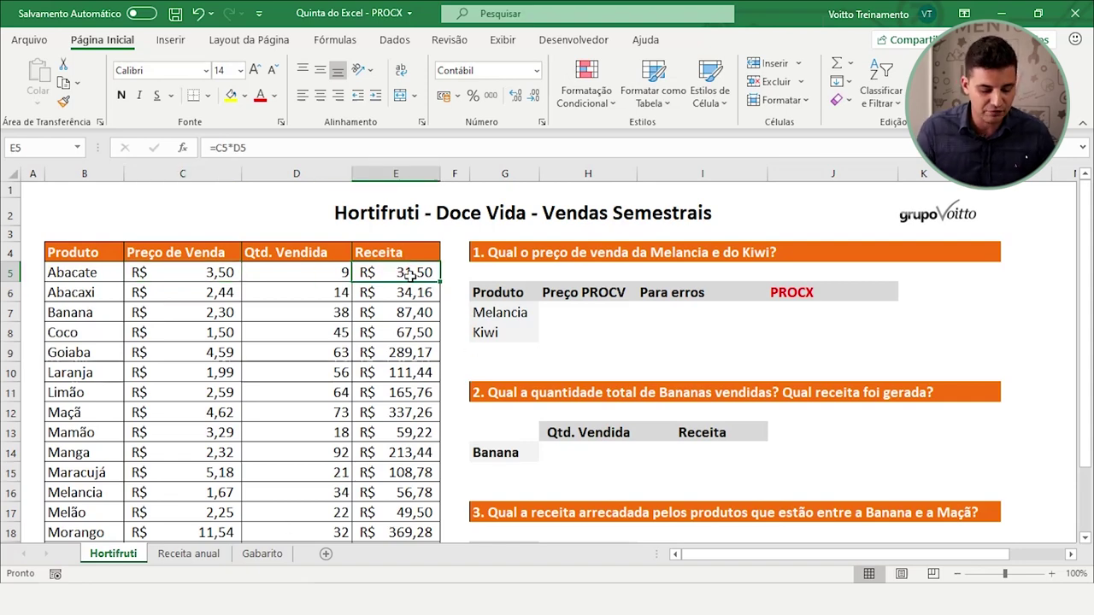
click(213, 274)
click(286, 273)
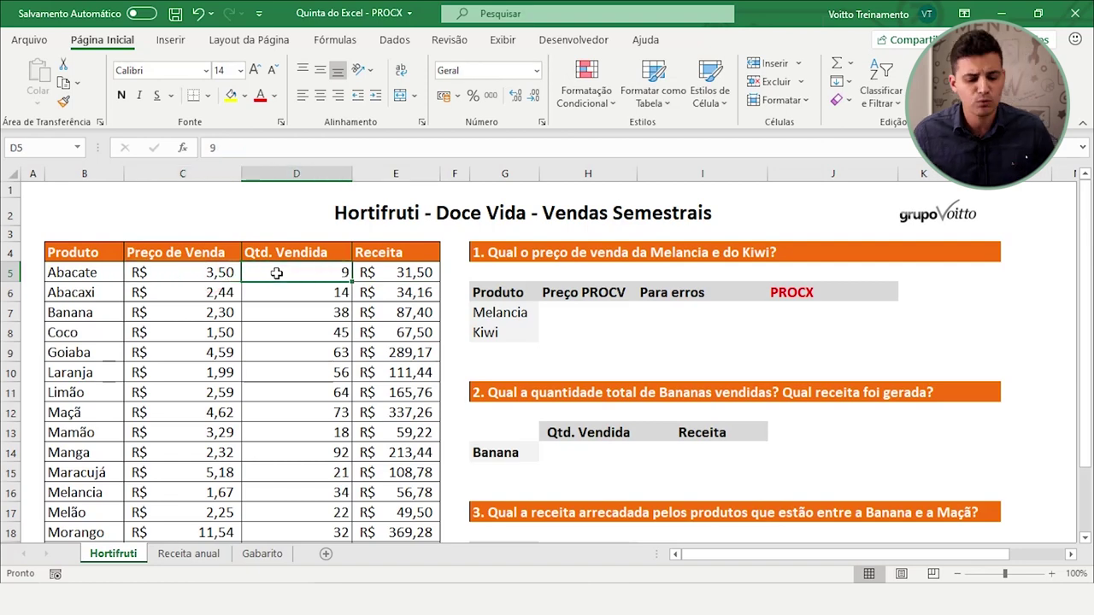
click(388, 269)
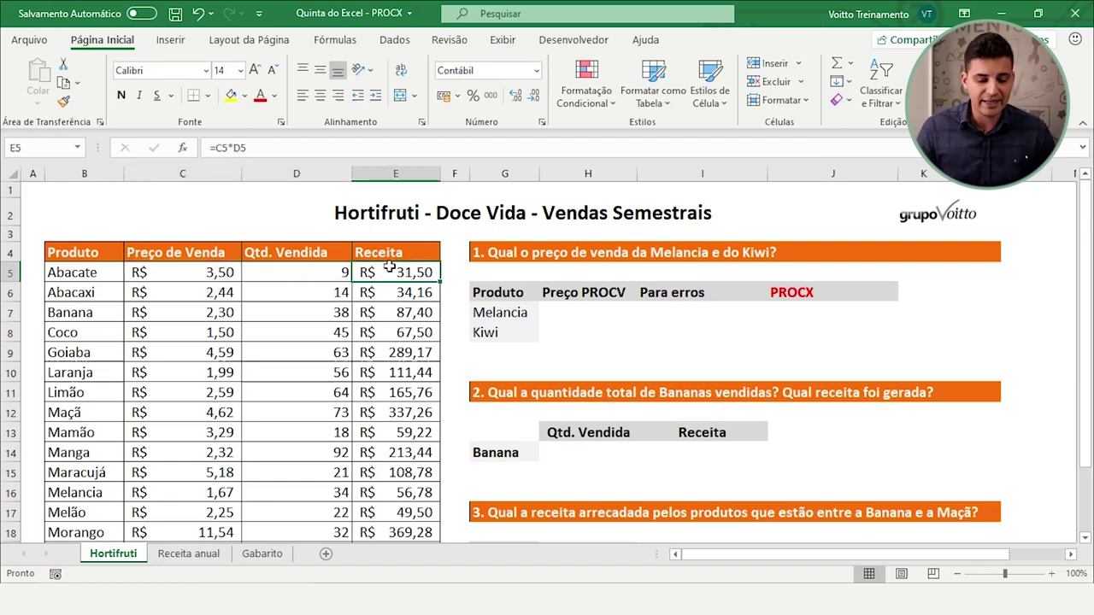
scroll(269, 291, down, 4)
scroll(264, 299, up, 4)
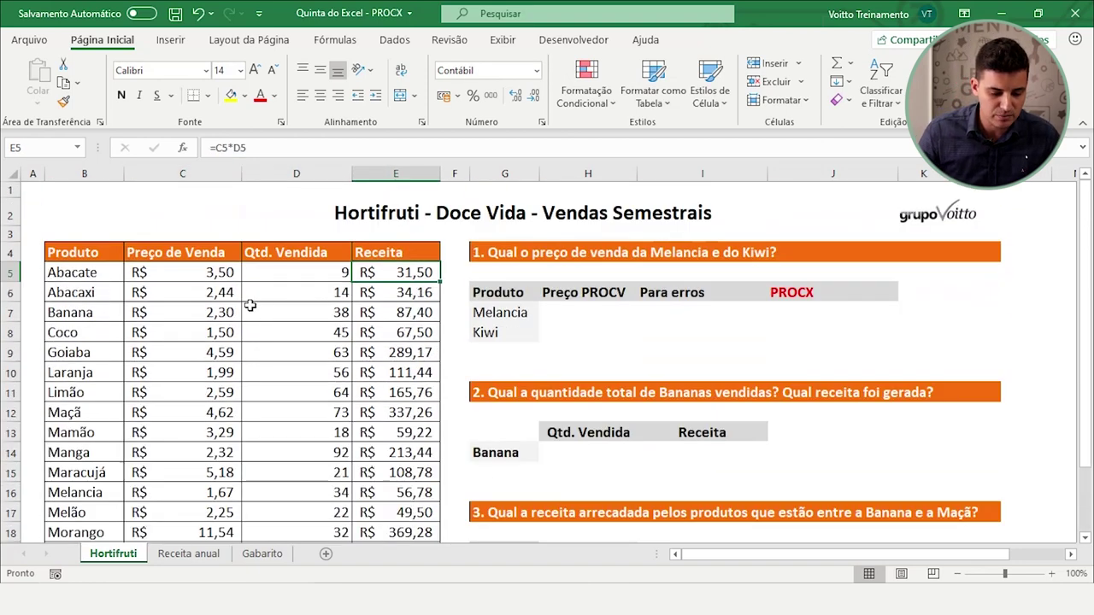
click(248, 310)
click(98, 275)
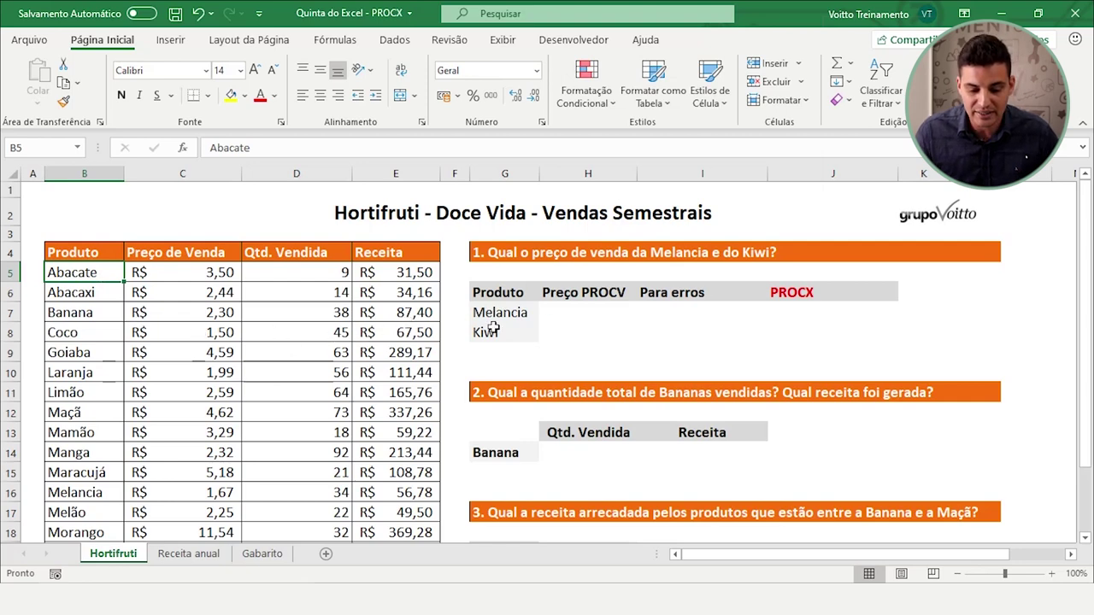
- Select Melancia's Preço PROCV answer cell H7, comparing it with Kiwi's answer cell below
click(558, 313)
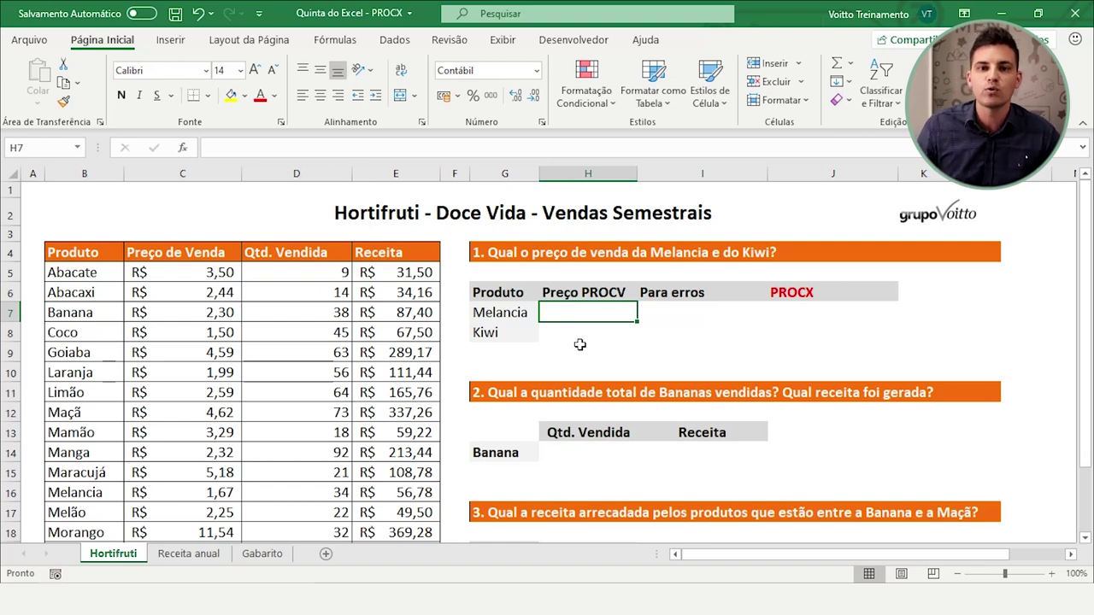
click(587, 340)
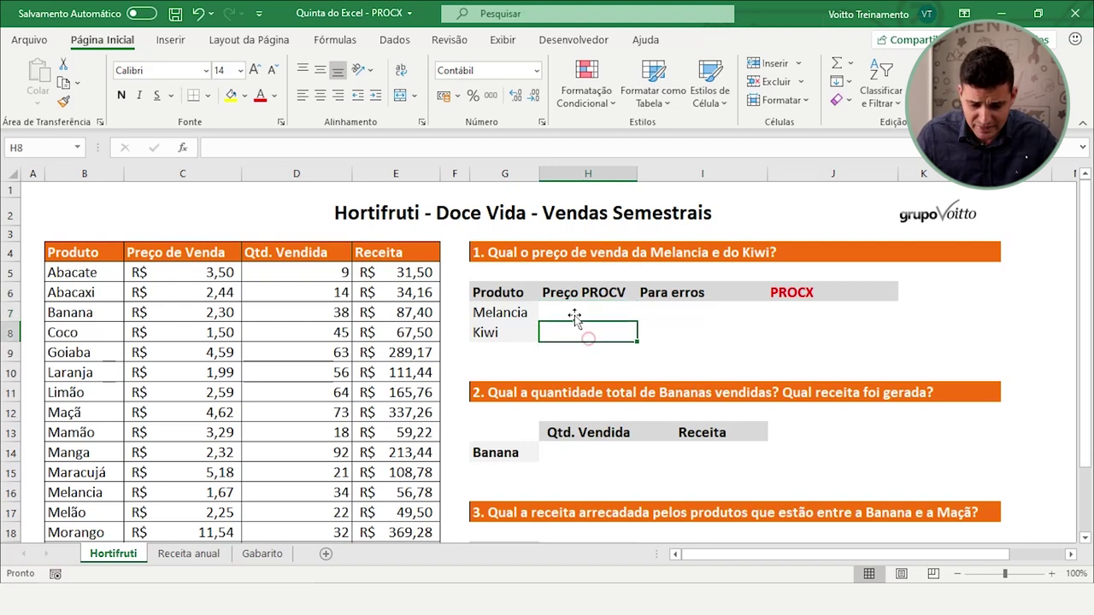
click(572, 312)
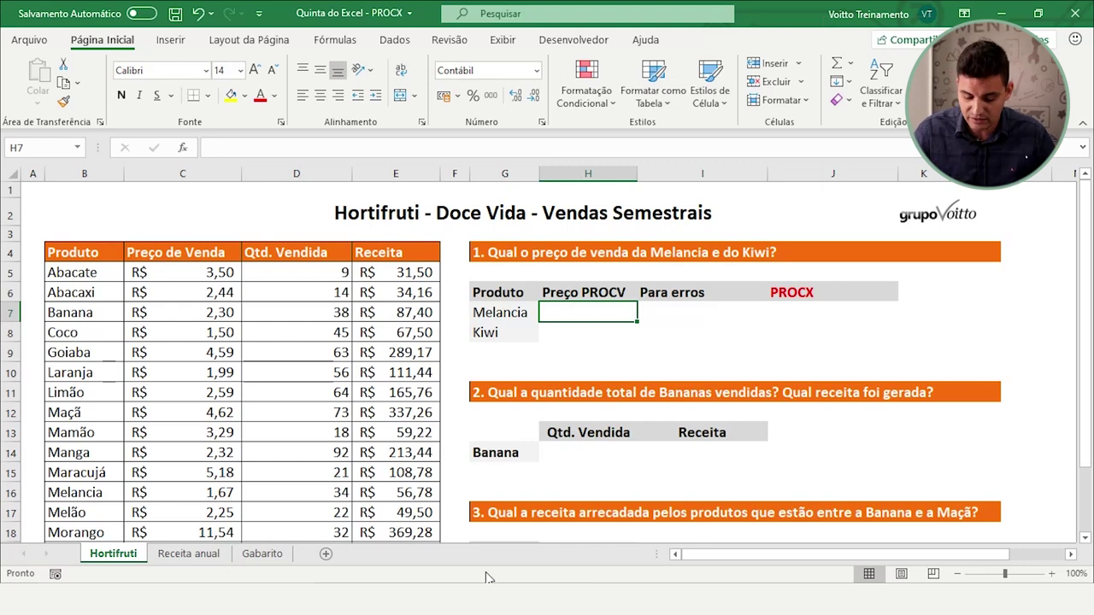
click(588, 333)
click(588, 313)
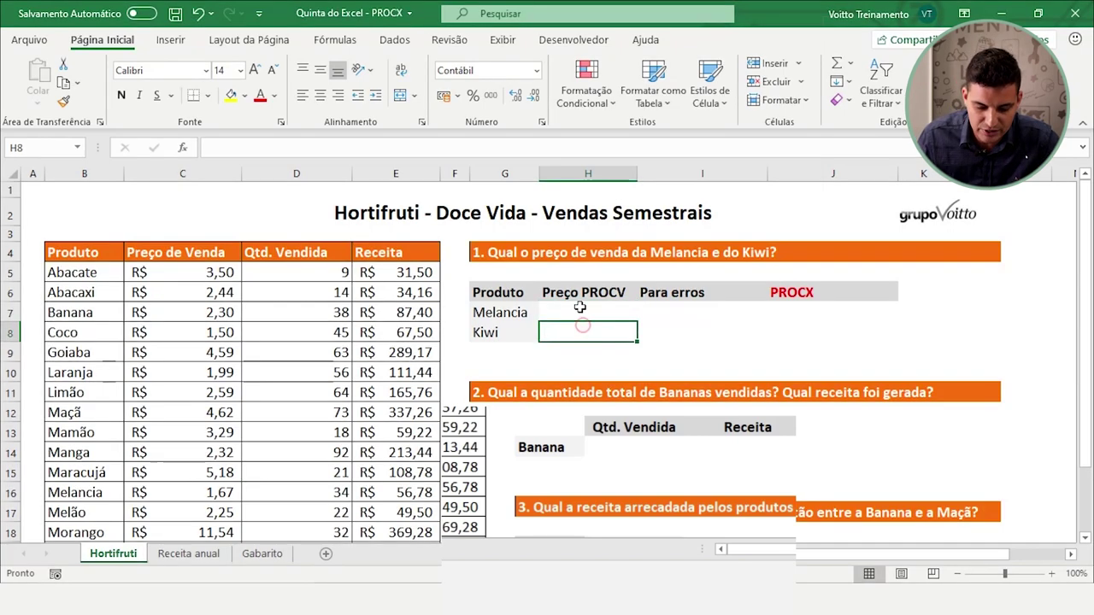
- Enter =PROCV(G7;B5:E21;2) in H7 to look up Melancia's price, R$ 1,67
key(F2)
text(=)
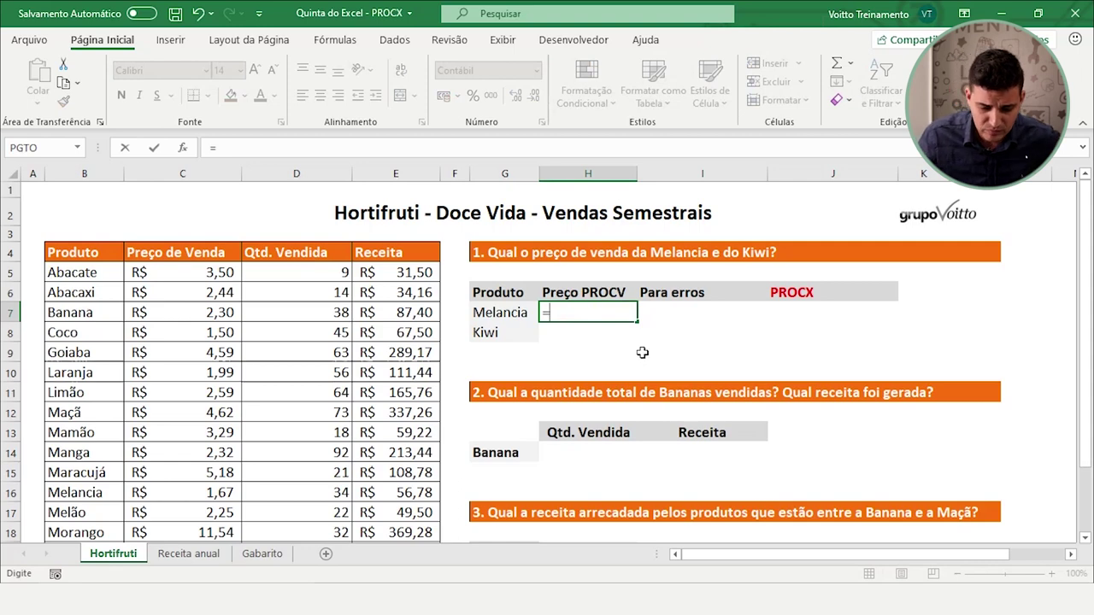
text(pr)
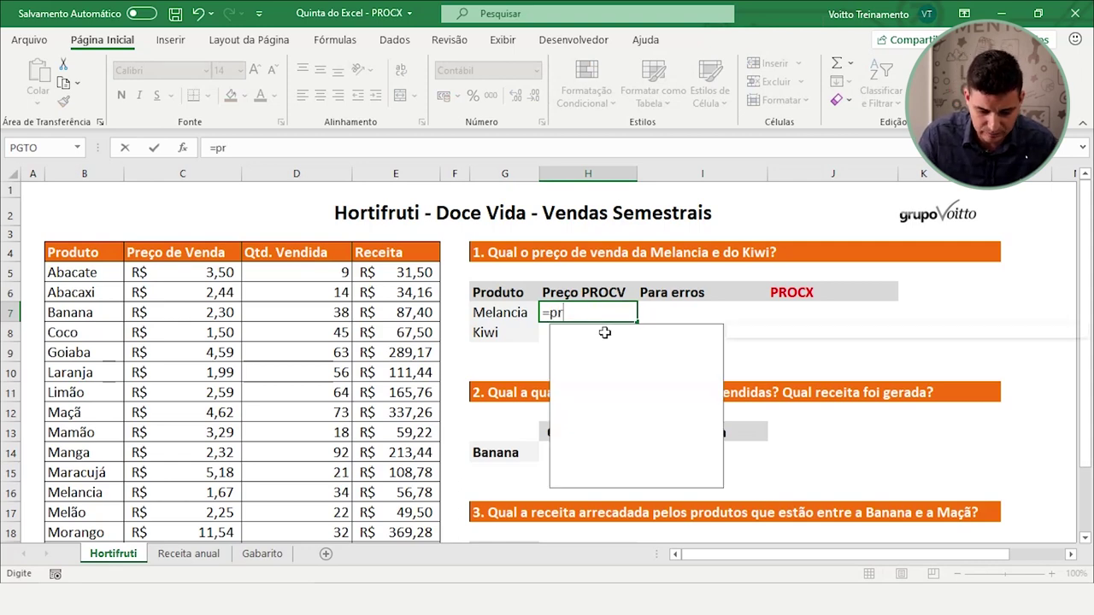
text(oc)
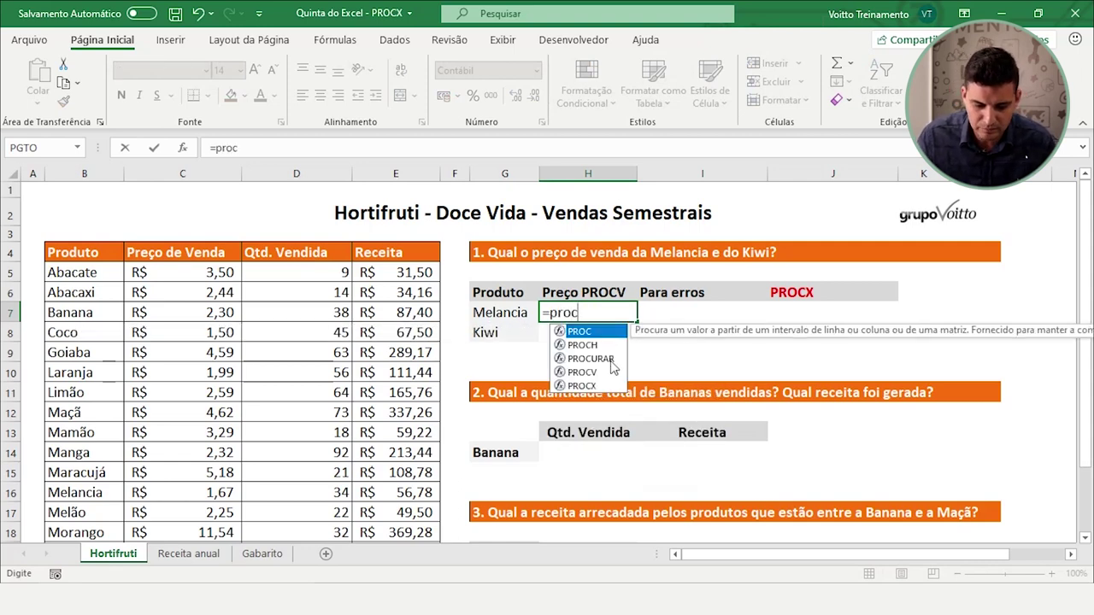
double_click(583, 372)
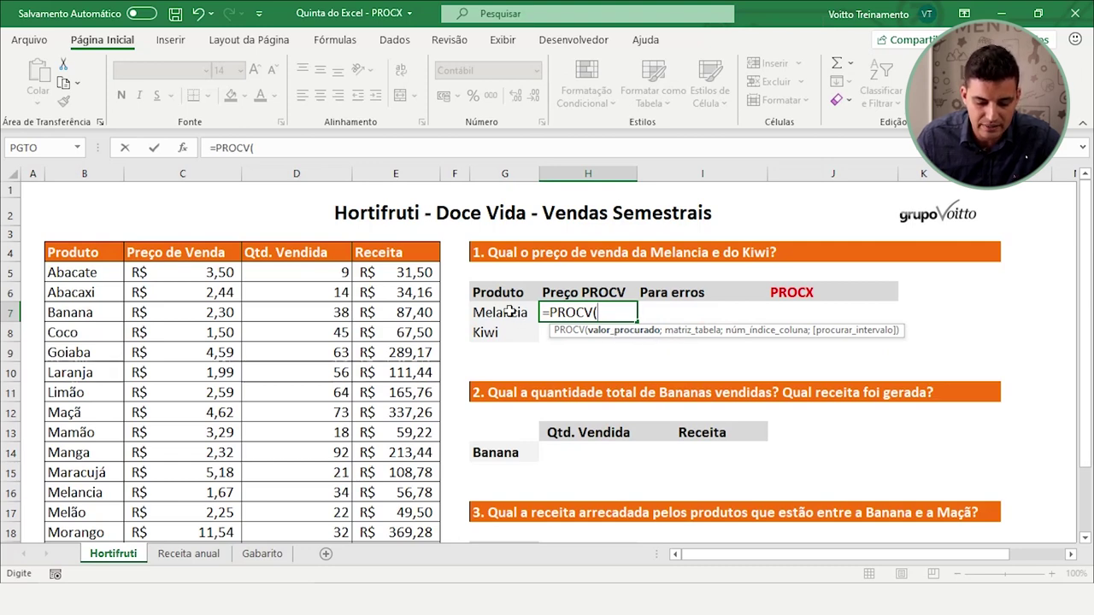
click(510, 312)
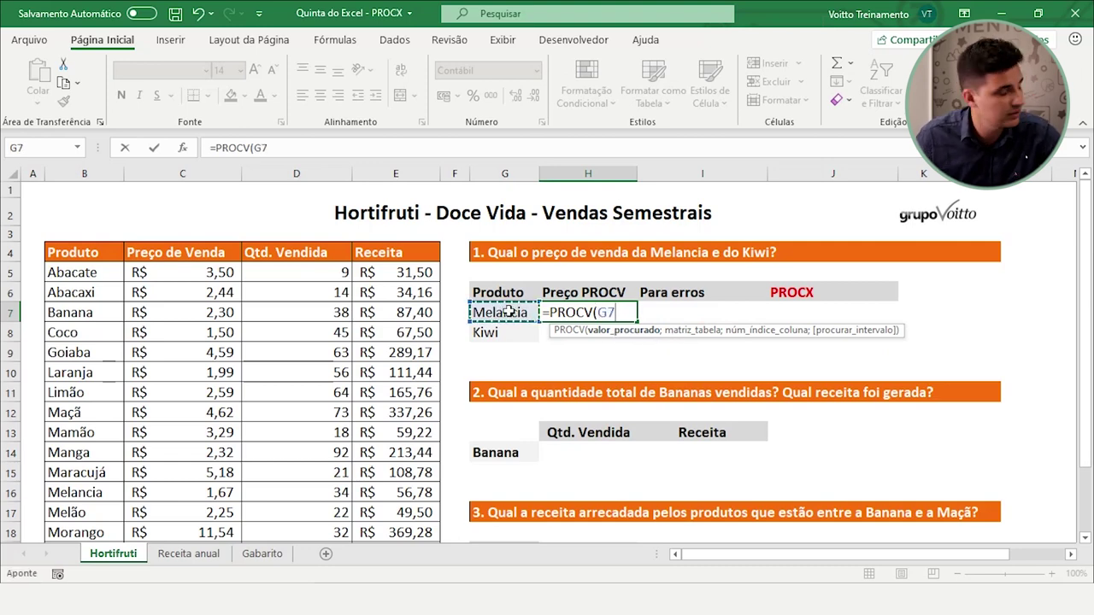
text(;)
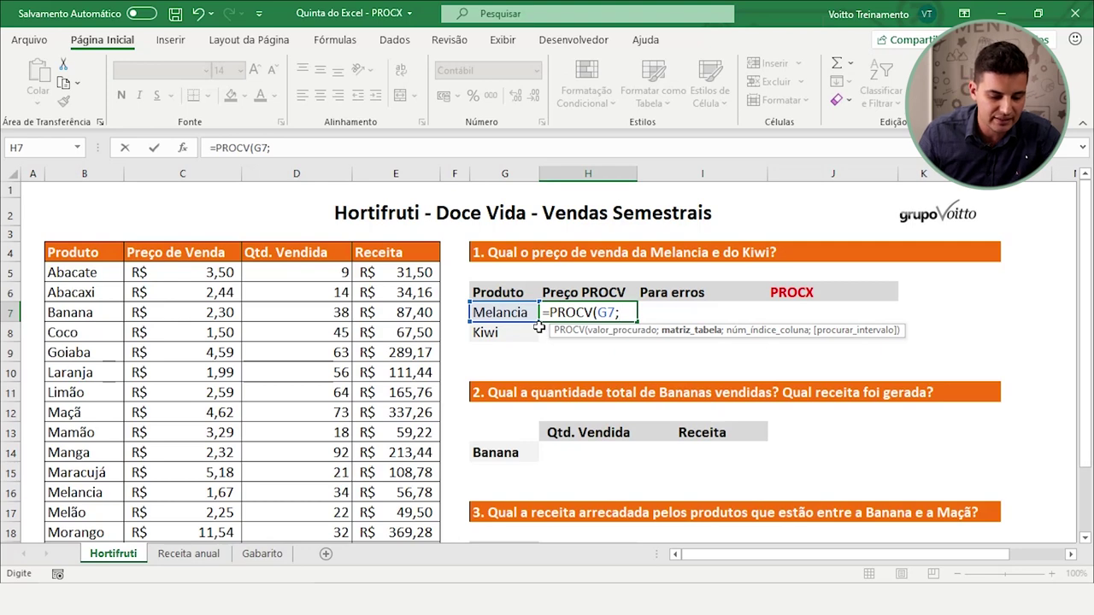
mouse_move(76, 273)
mouse_down()
mouse_move(346, 510)
mouse_move(366, 511)
mouse_up()
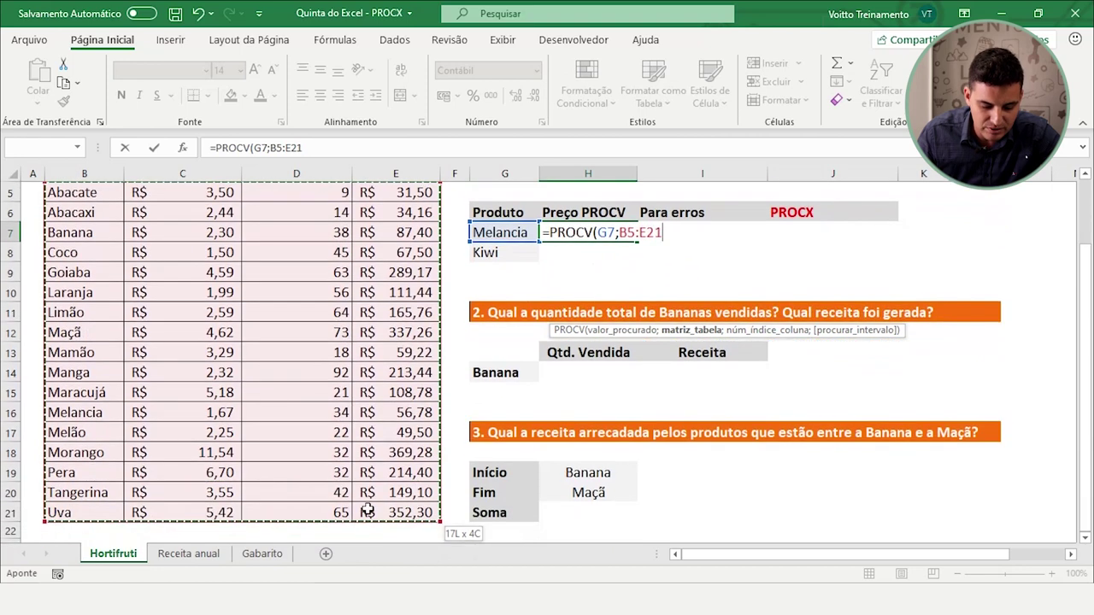
scroll(366, 510, up, 2)
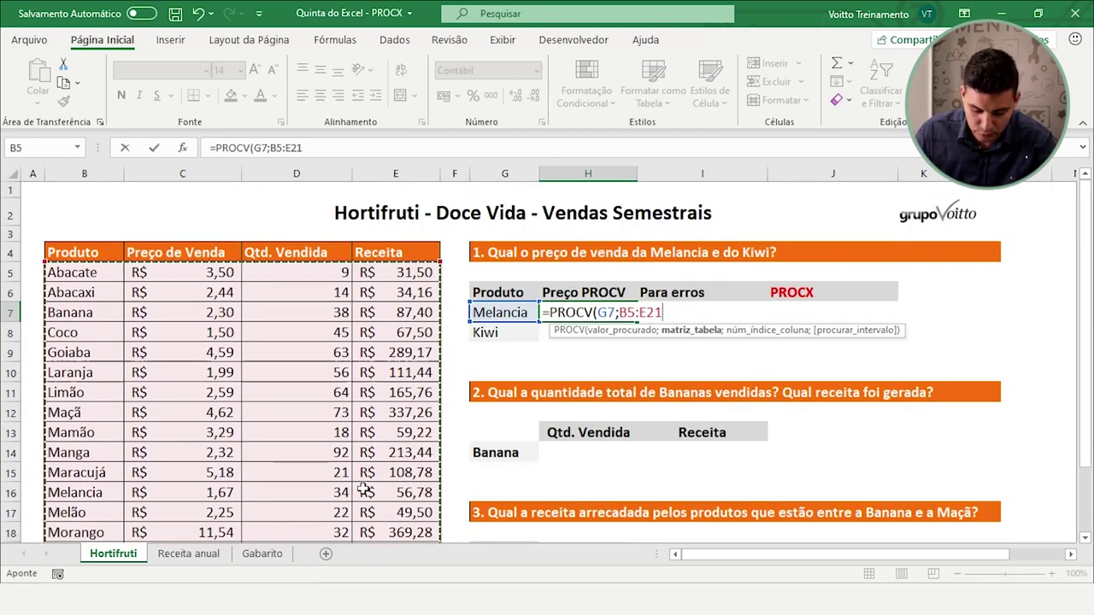
text(;2)
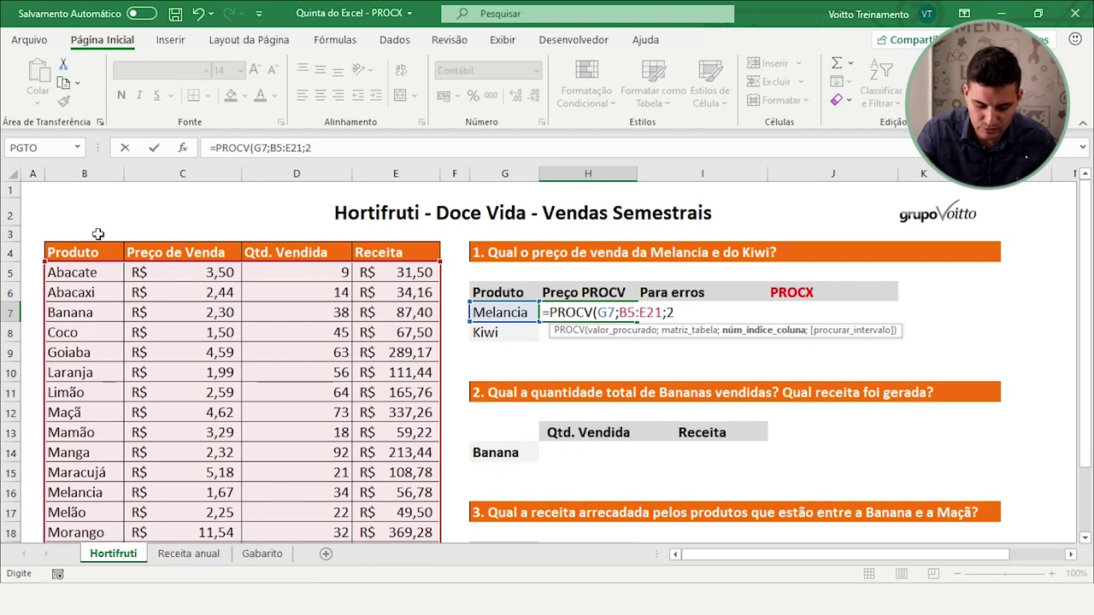
text())
key(Return)
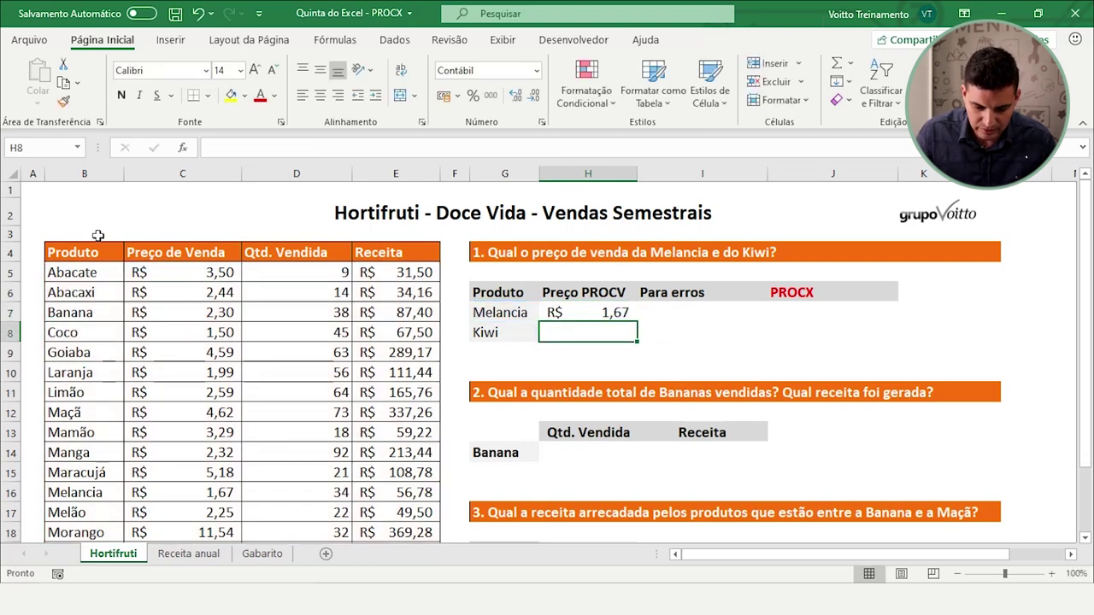
- Review H7's formula, verify Melancia's price in row 16, and select Kiwi's cell H8
key(Up)
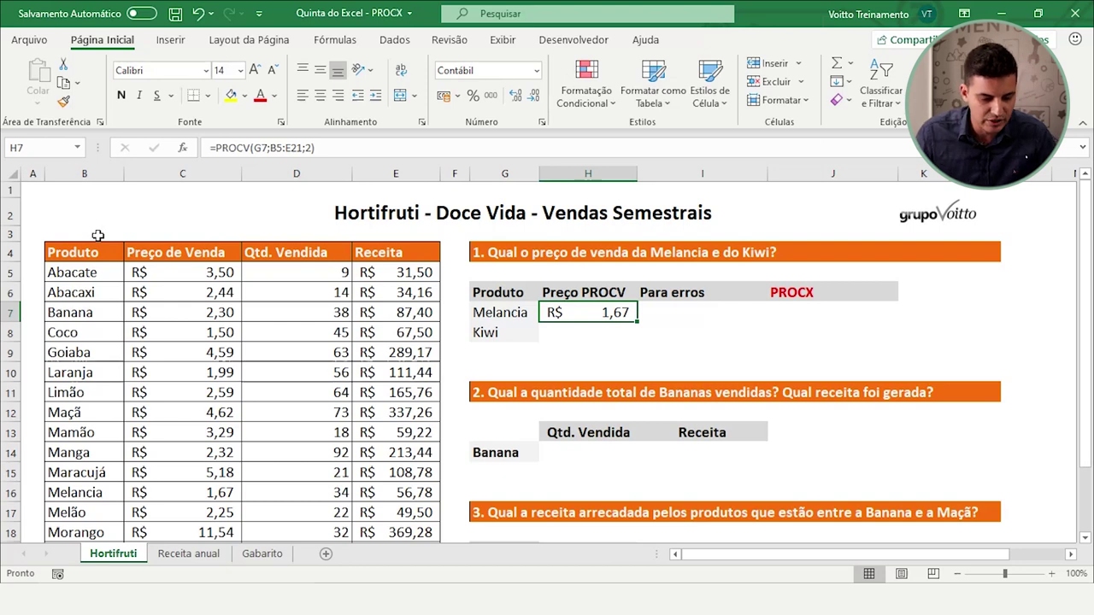
click(9, 493)
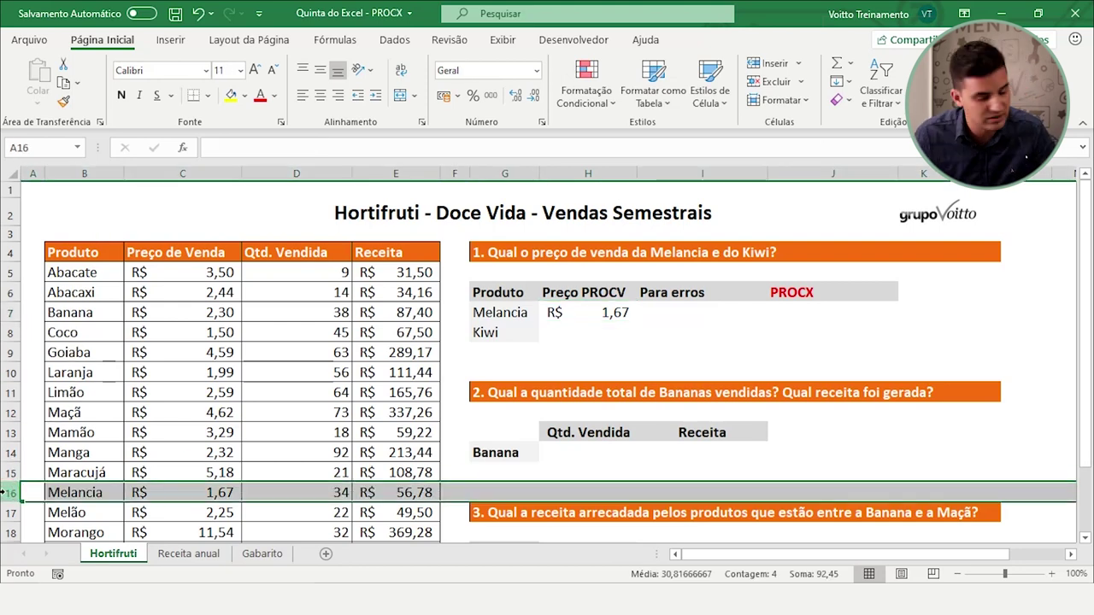
click(585, 335)
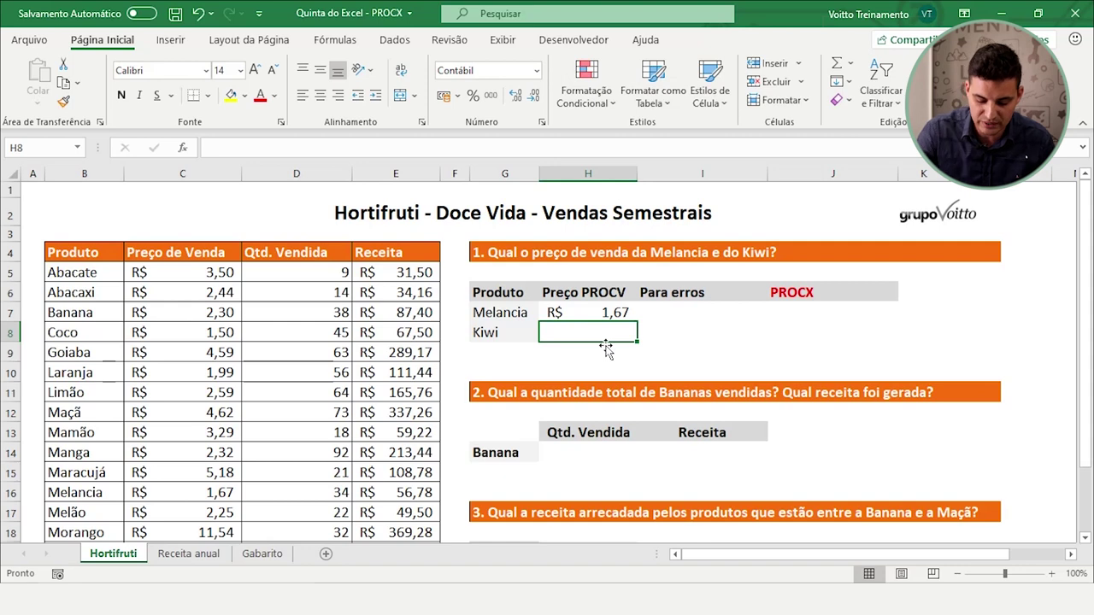
- Enter =PROCV(G8;B5:E21;2;0) in H8 for Kiwi's price, which returns #N/D
text(=)
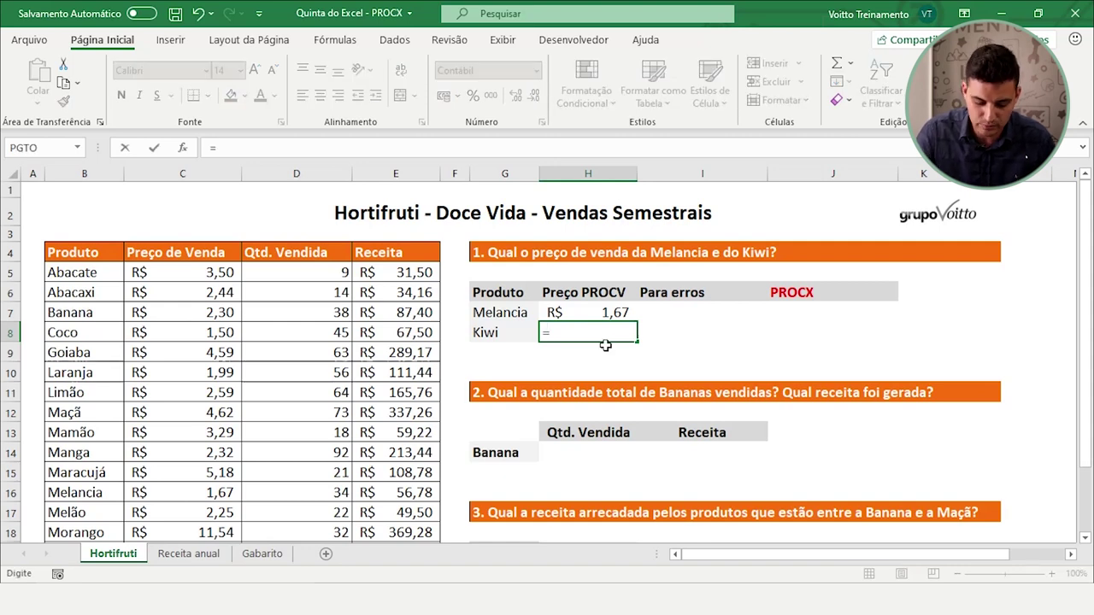
text(proc)
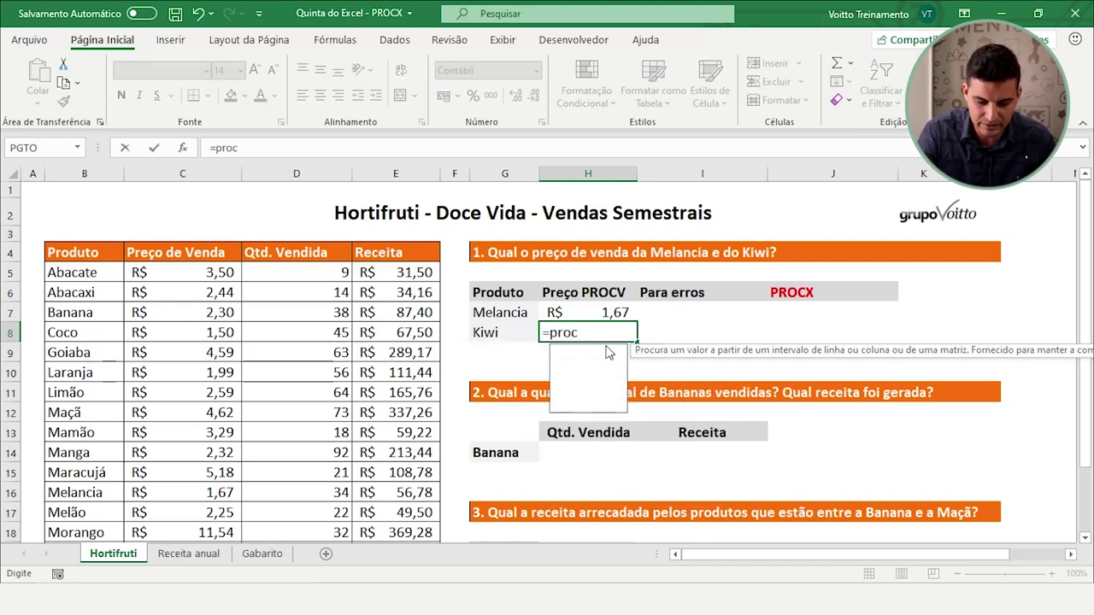
text(v)
double_click(586, 352)
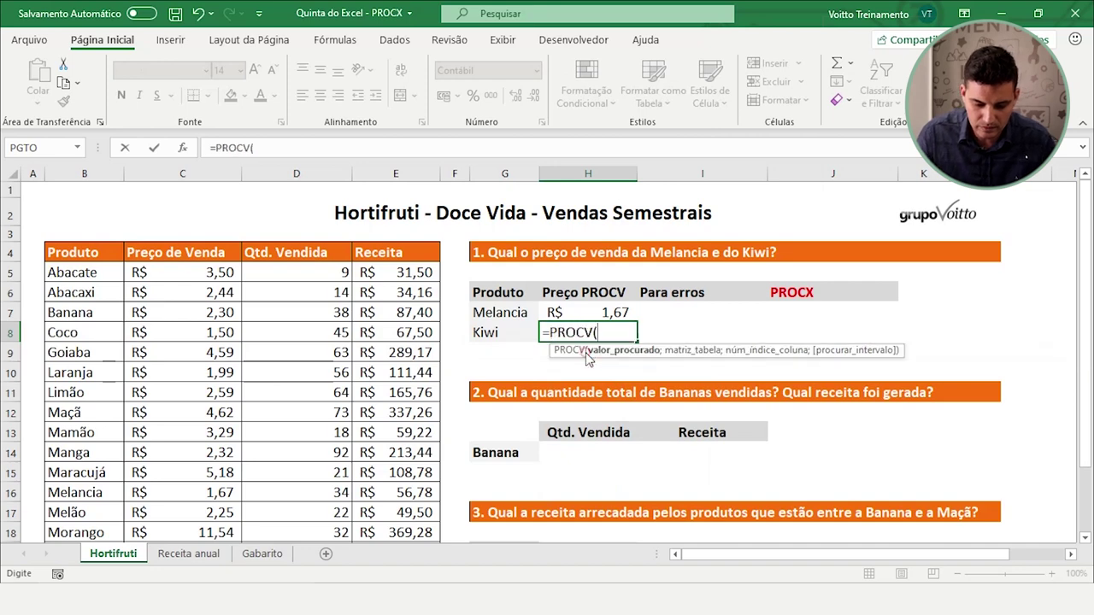
click(510, 335)
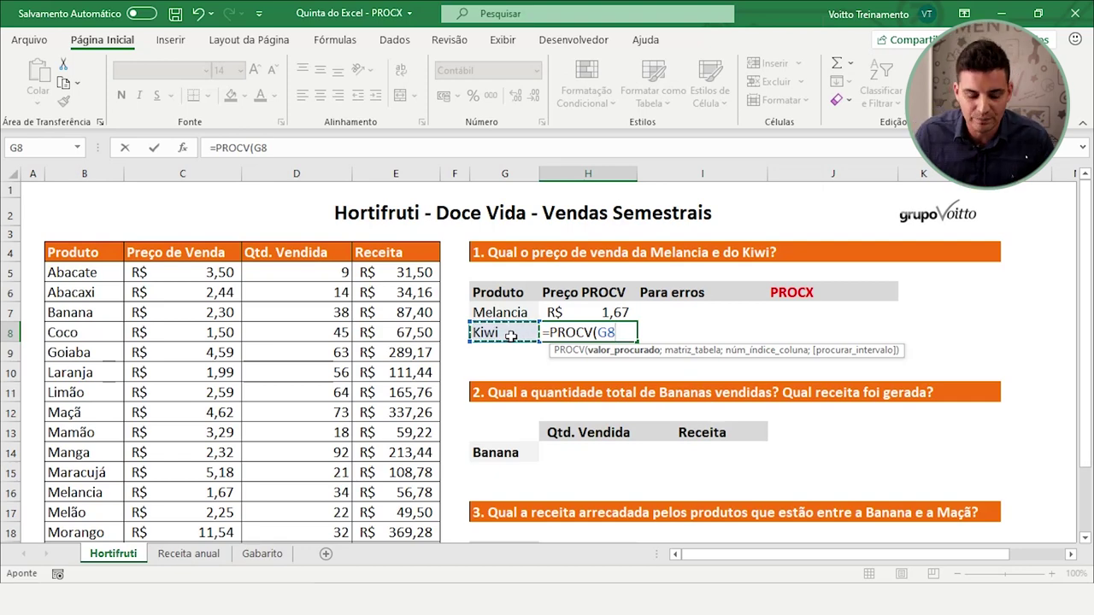
text(;)
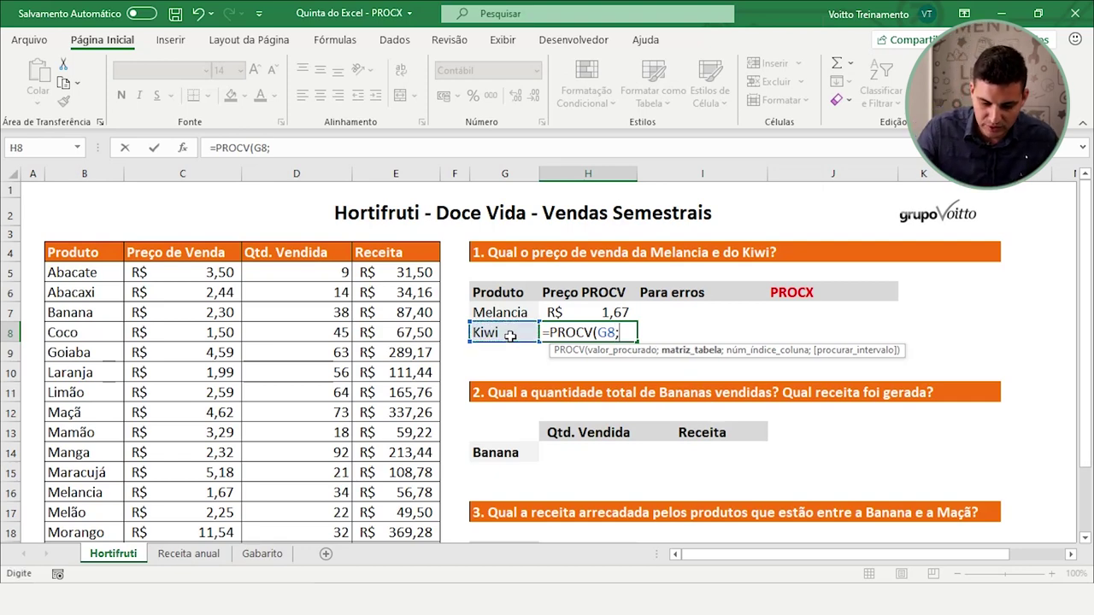
mouse_move(86, 270)
mouse_down()
mouse_move(292, 374)
mouse_move(354, 546)
mouse_move(364, 508)
mouse_up()
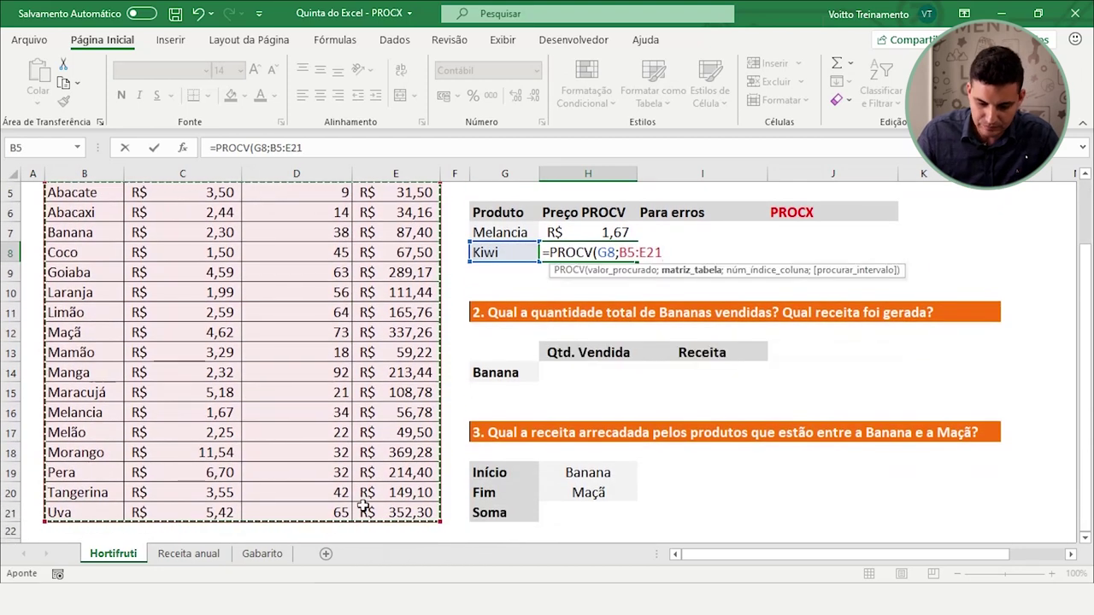
text(;)
scroll(393, 453, up, 2)
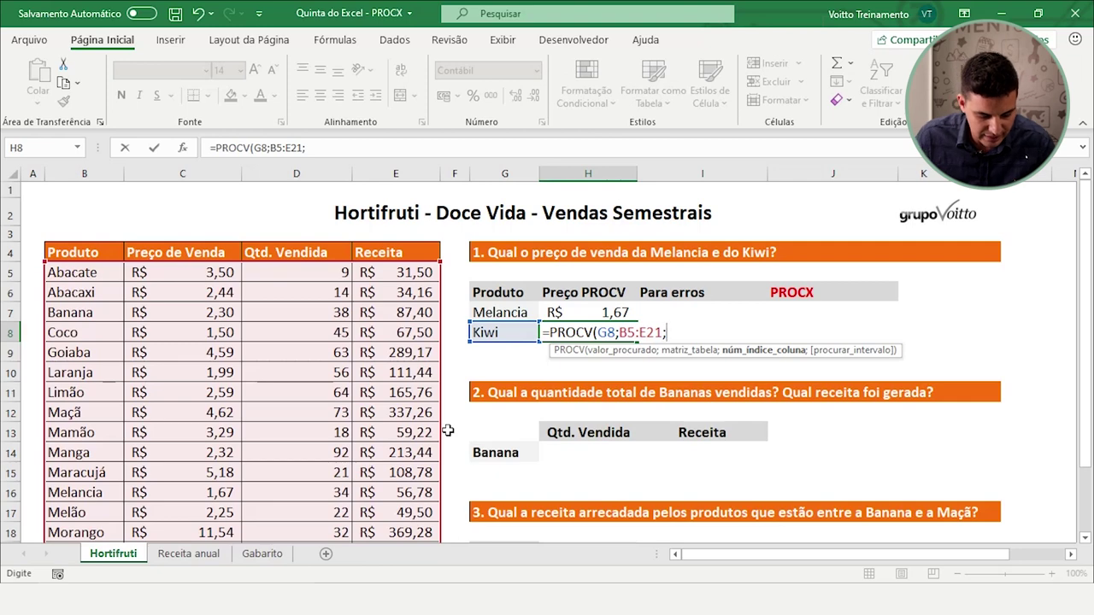
text(2)
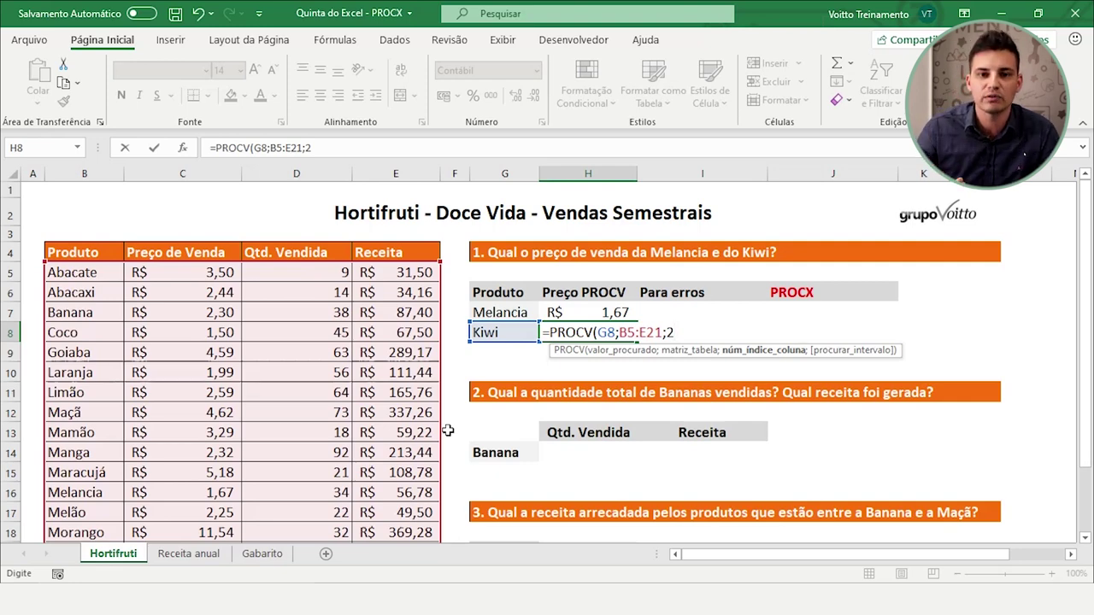
text(;0)
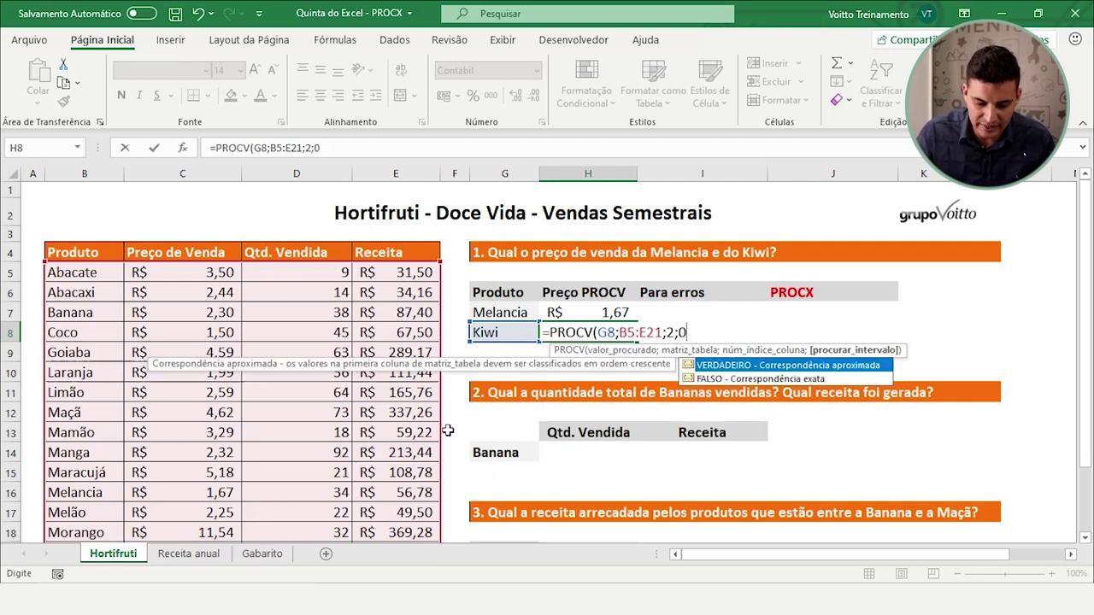
text( ))
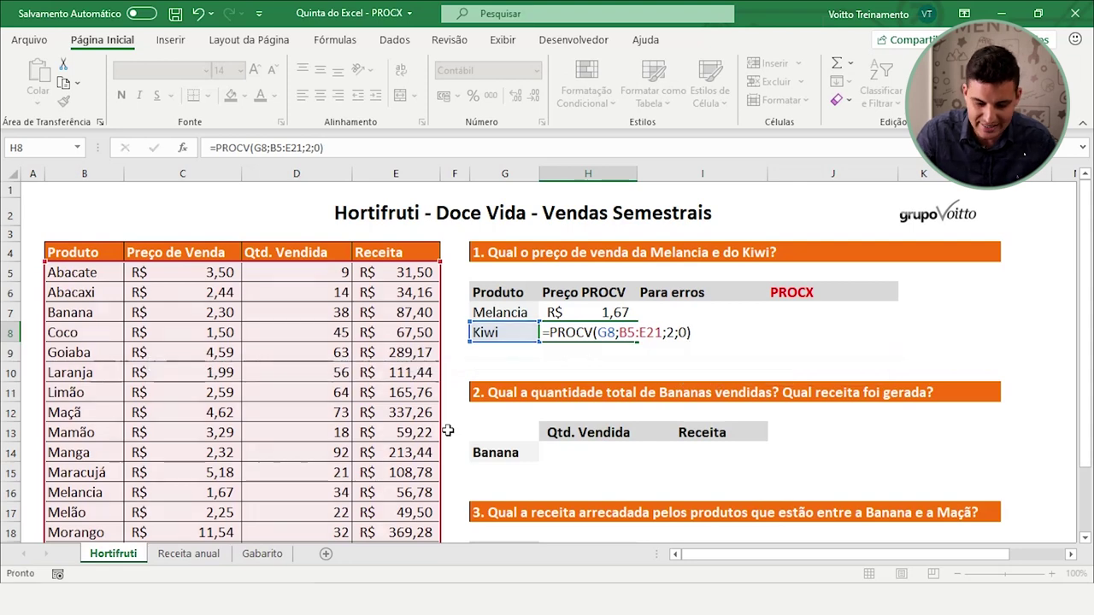
key(Return)
key(Up)
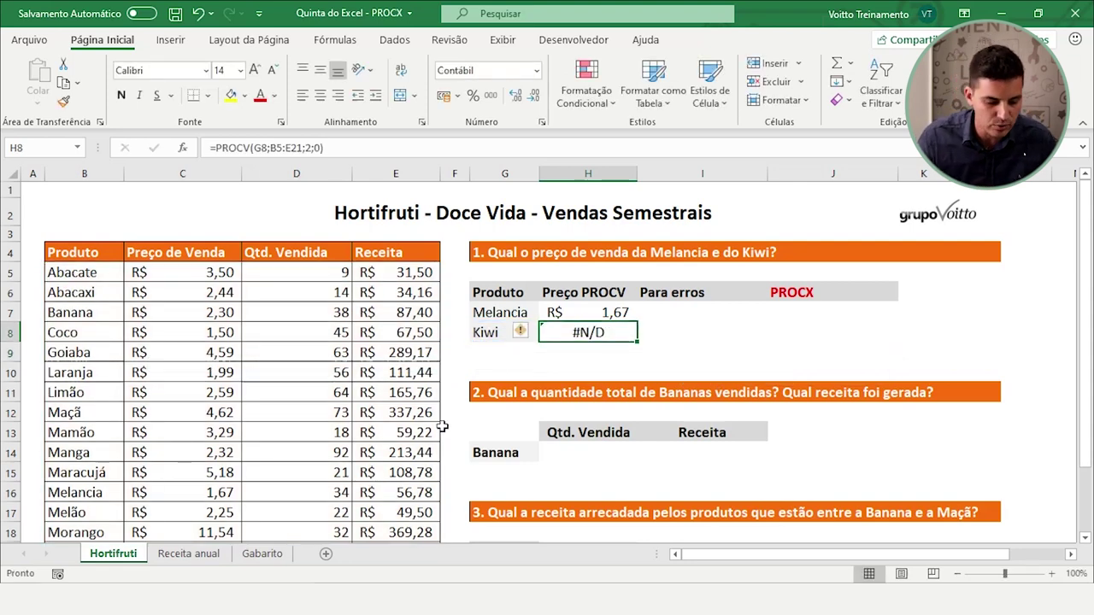
- Check the product names in B5:B21, then move from H8 to Kiwi's Para erros cell I8
click(91, 276)
drag(92, 303, 92, 540)
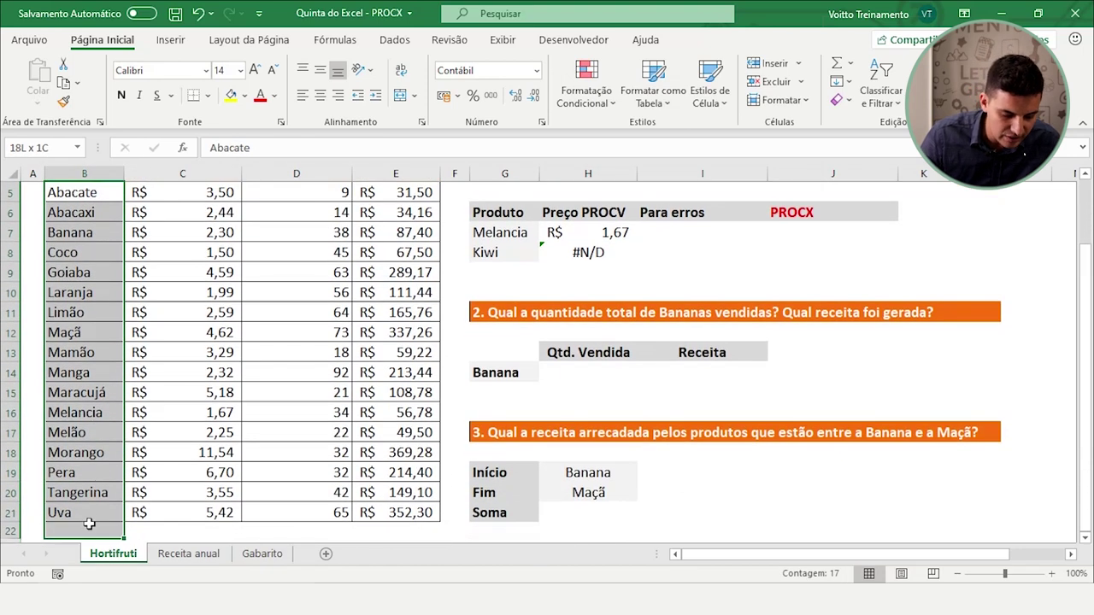
scroll(551, 340, up, 2)
click(551, 338)
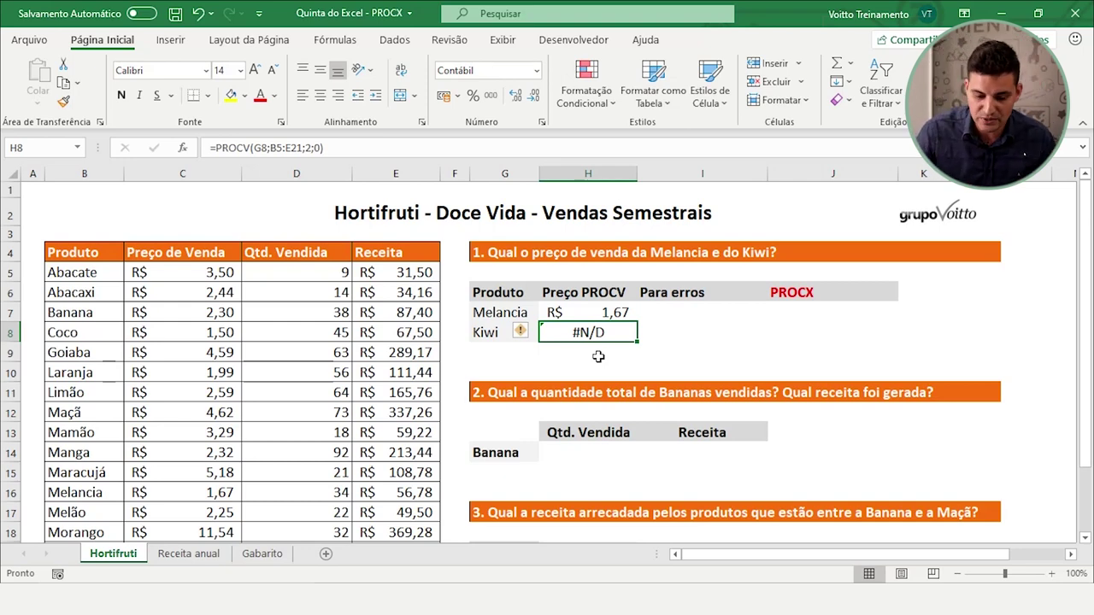
key(Right)
key(Left)
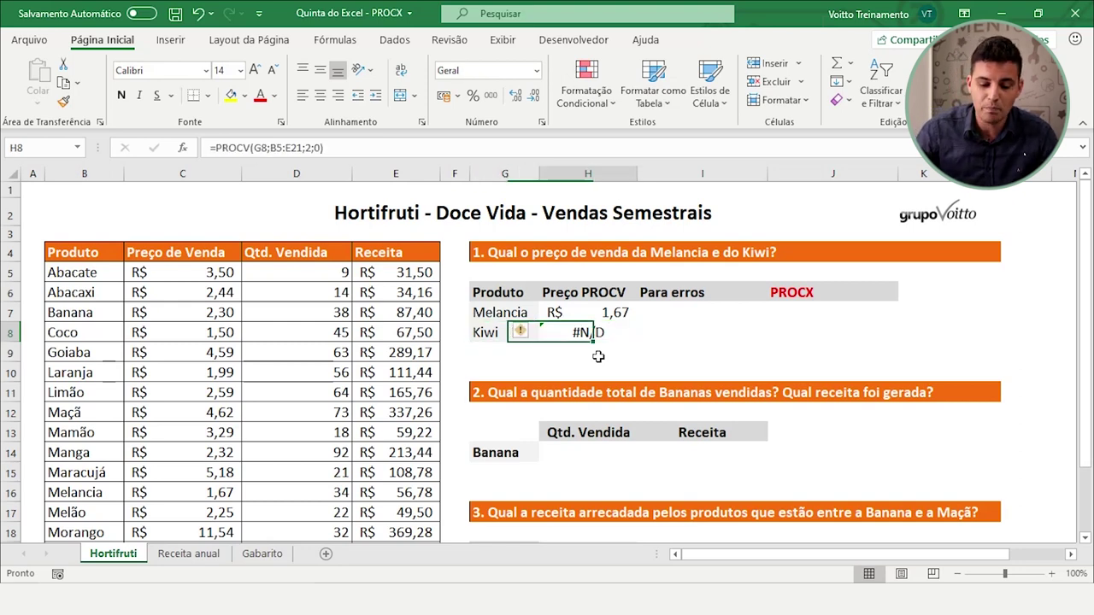
key(Right)
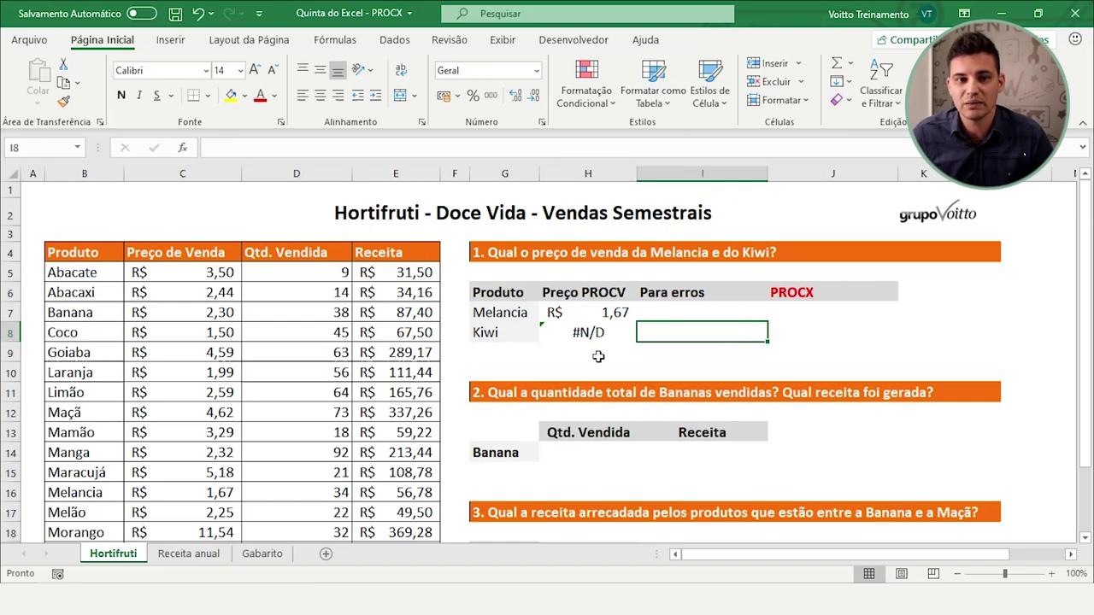
- Enter =SEERRO(H8;"Não consta") in I8 so Kiwi shows Não consta
text(=)
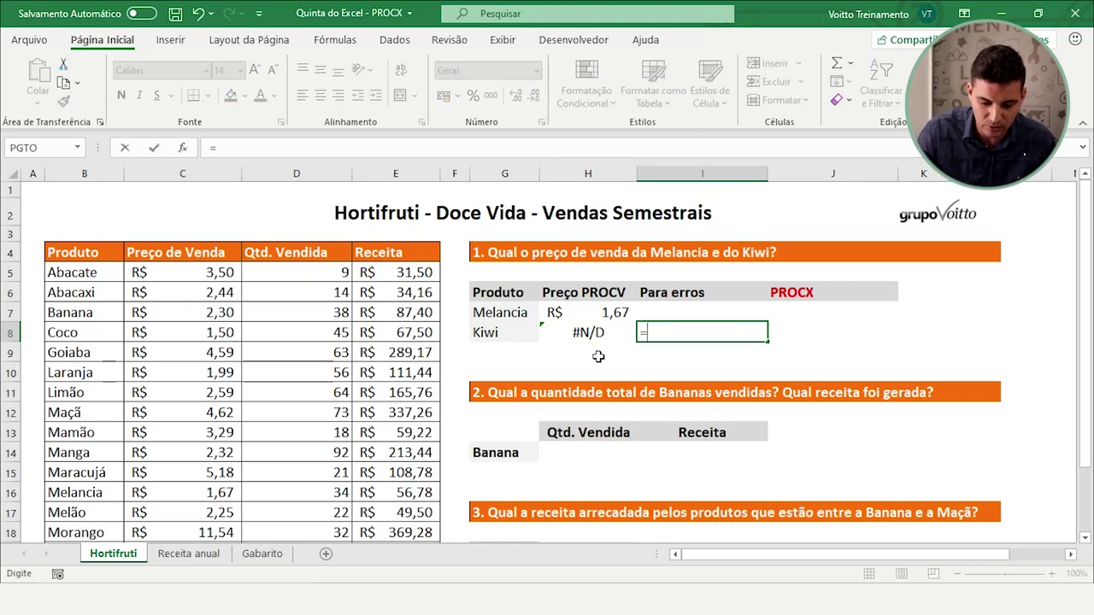
text(se)
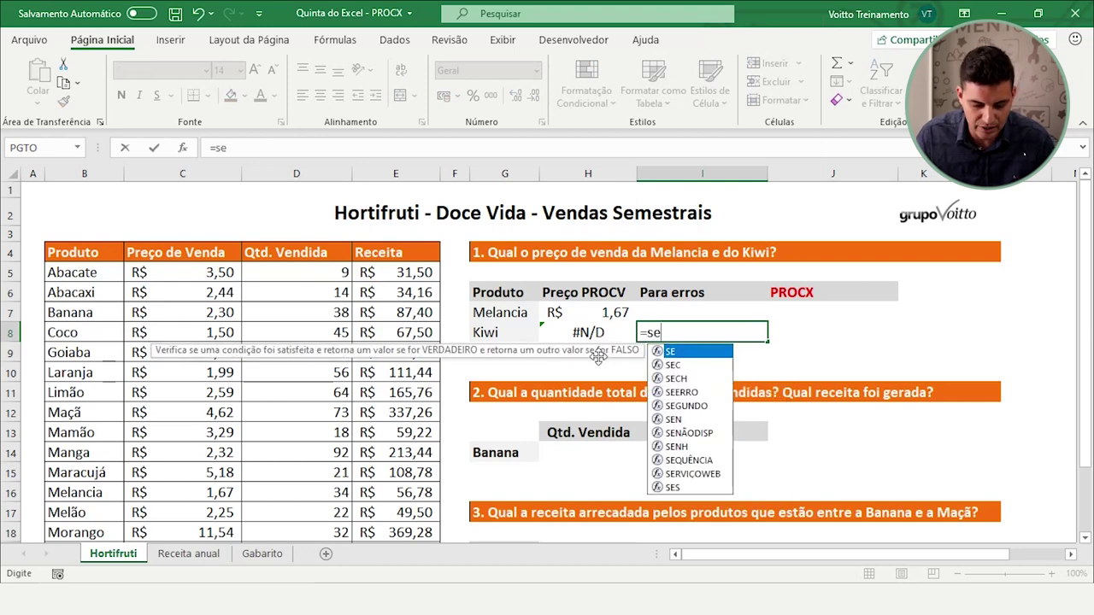
double_click(676, 391)
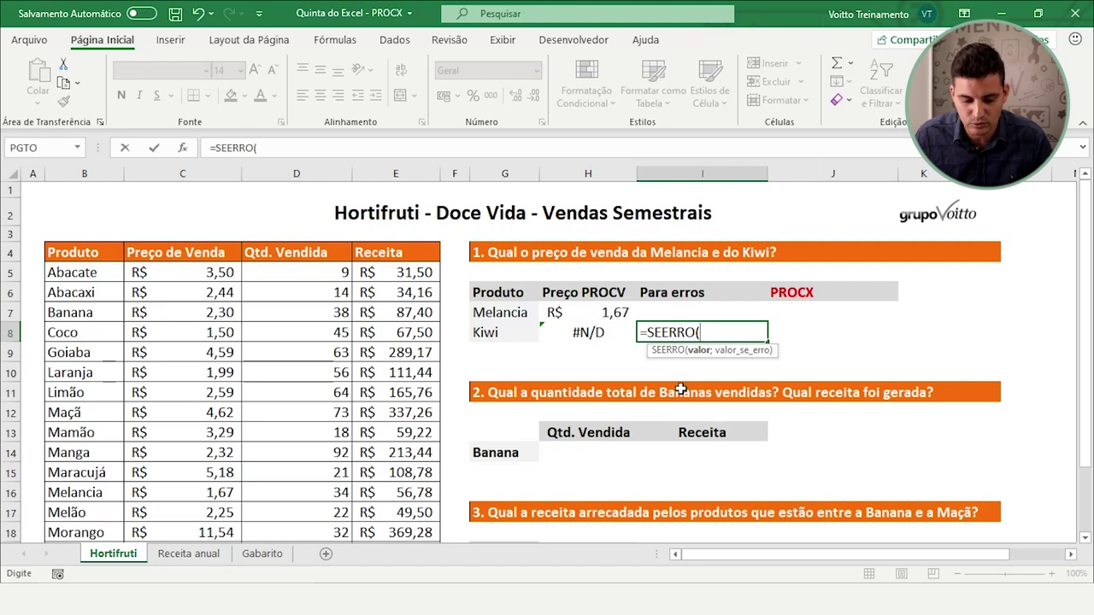
click(595, 332)
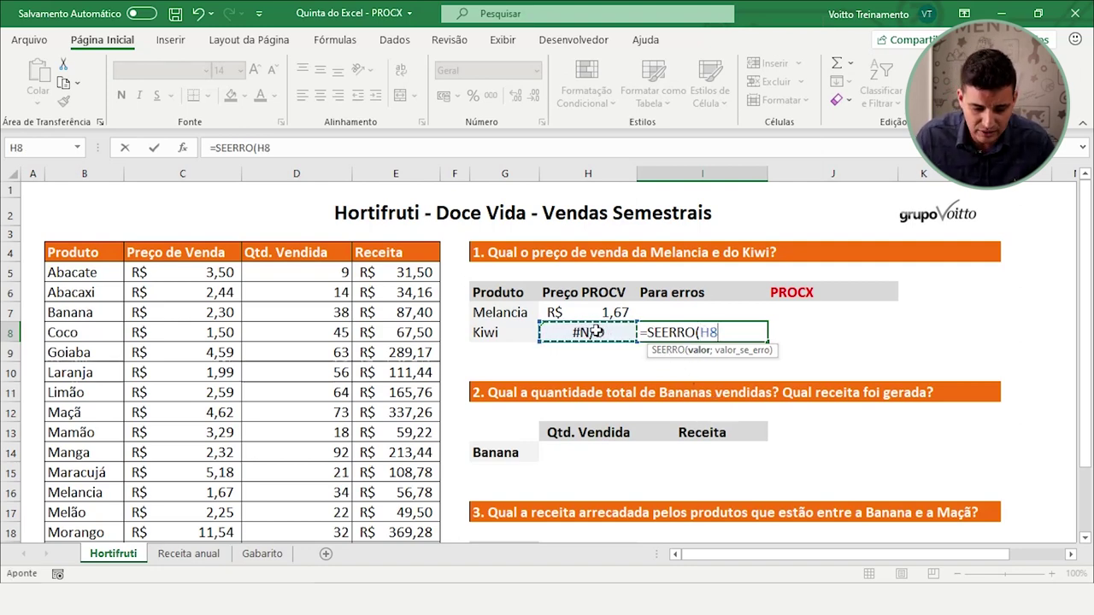
text(;)
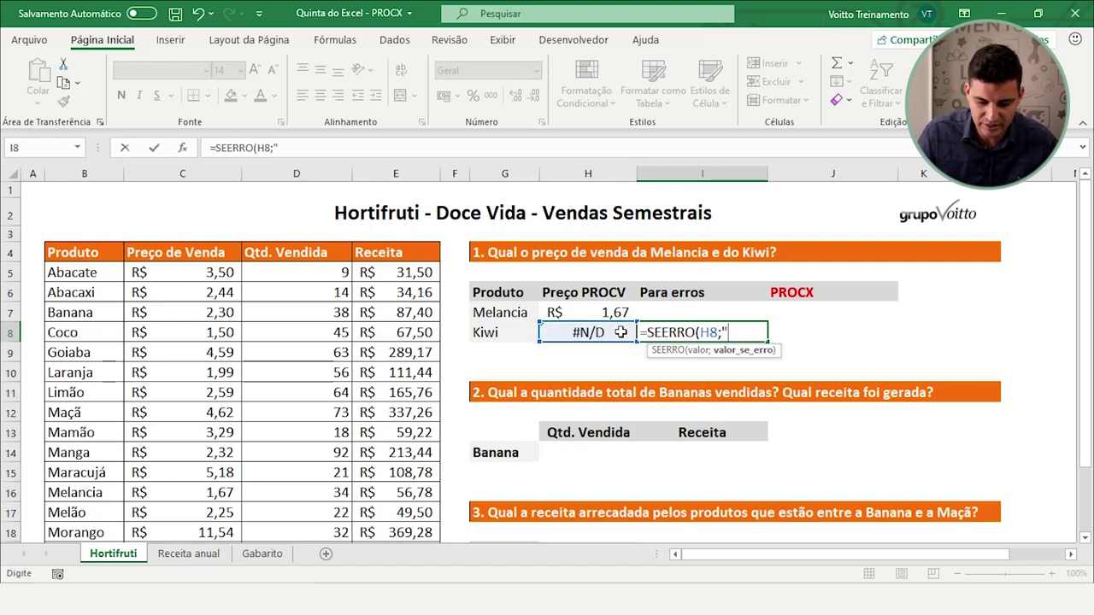
text(N)
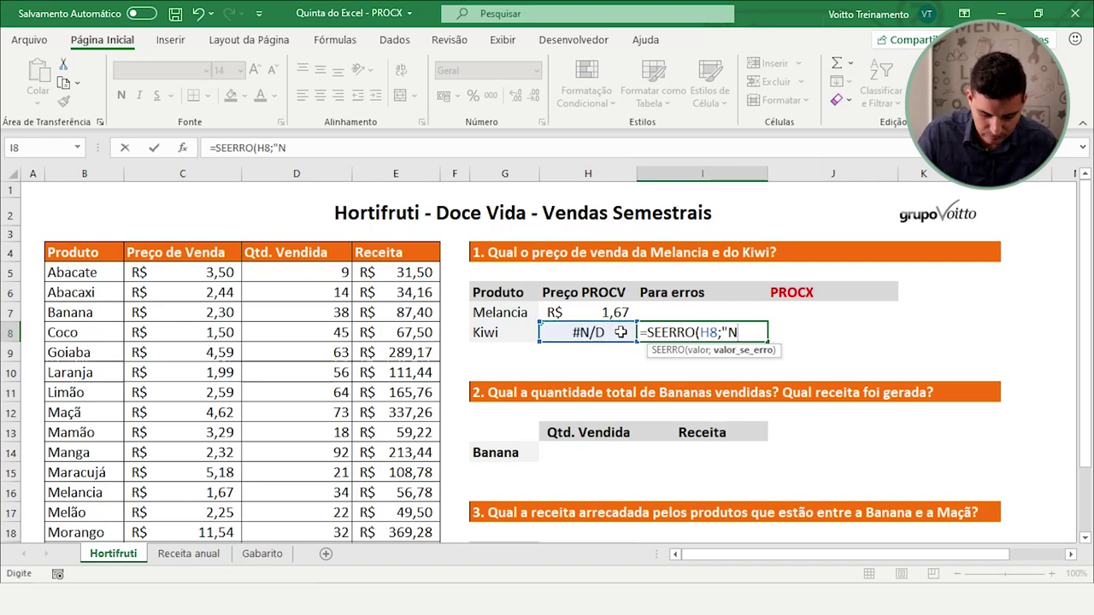
text(ão consta)
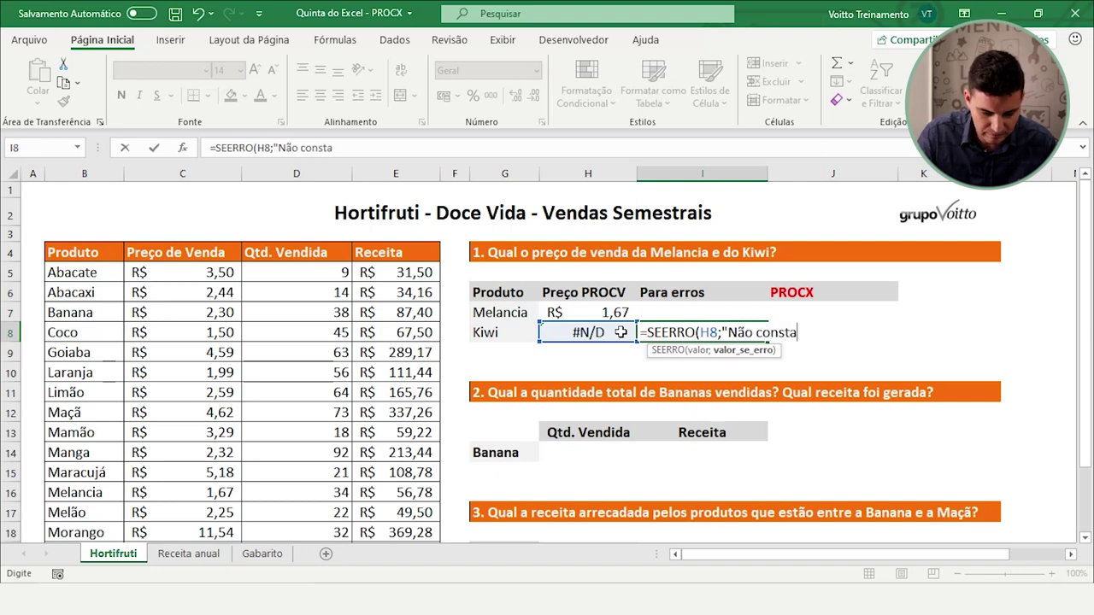
text())
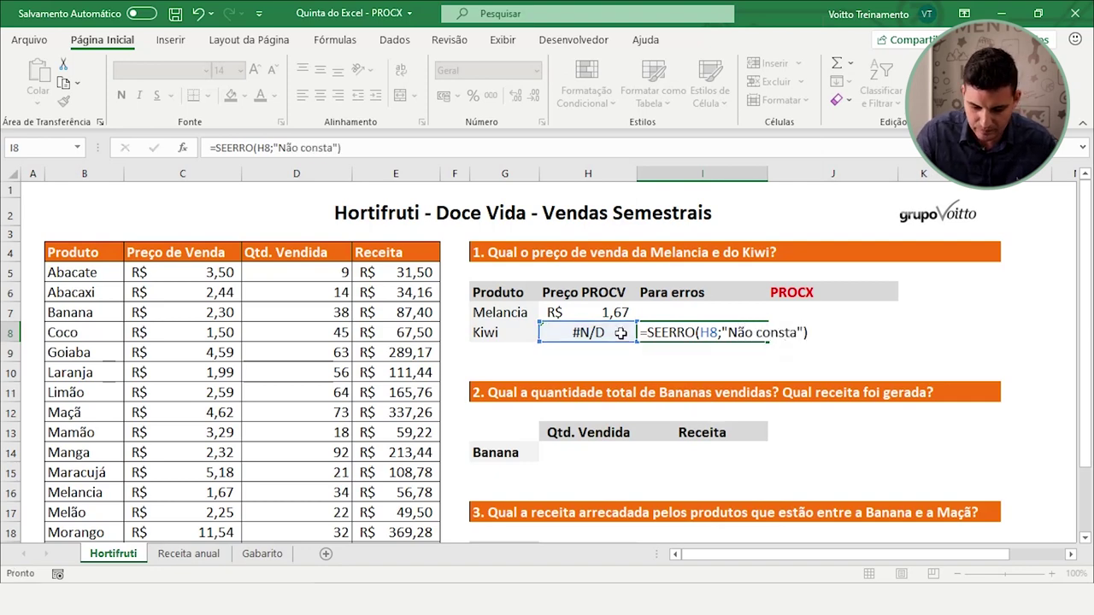
key(Return)
- Review the row 8 PROCV and SEERRO formulas, then move to Melancia's PROCX cell J7
key(Up)
click(621, 332)
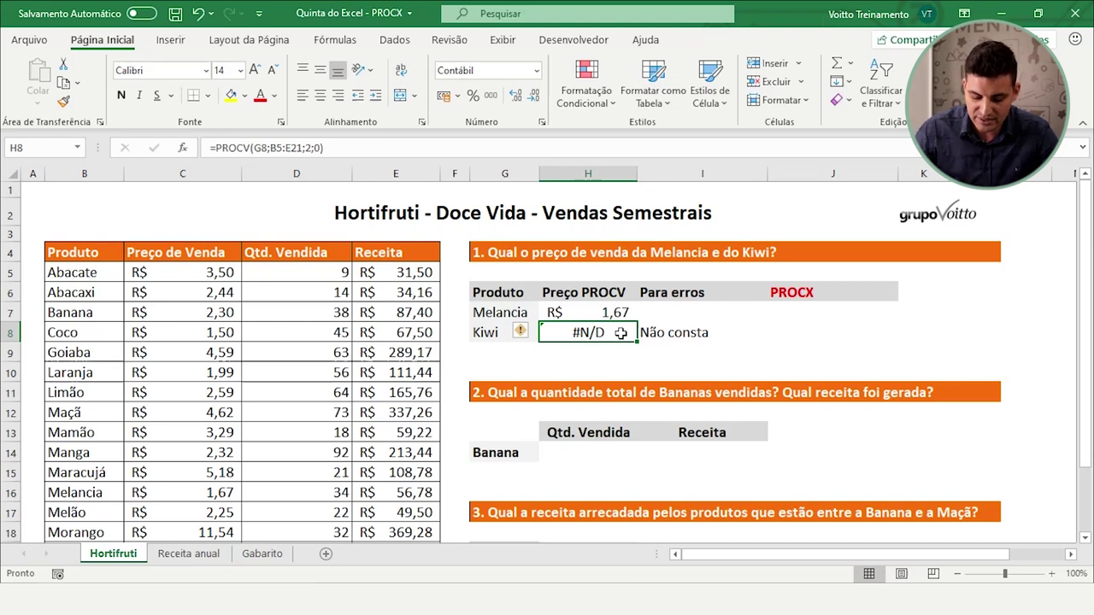
key(Right)
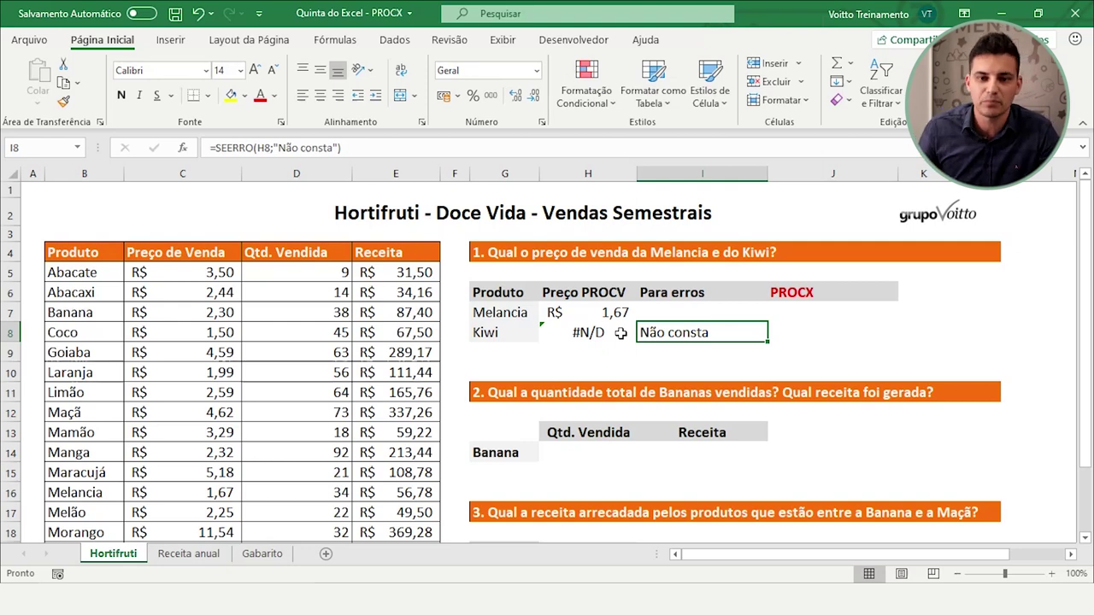
key(Right)
key(Up)
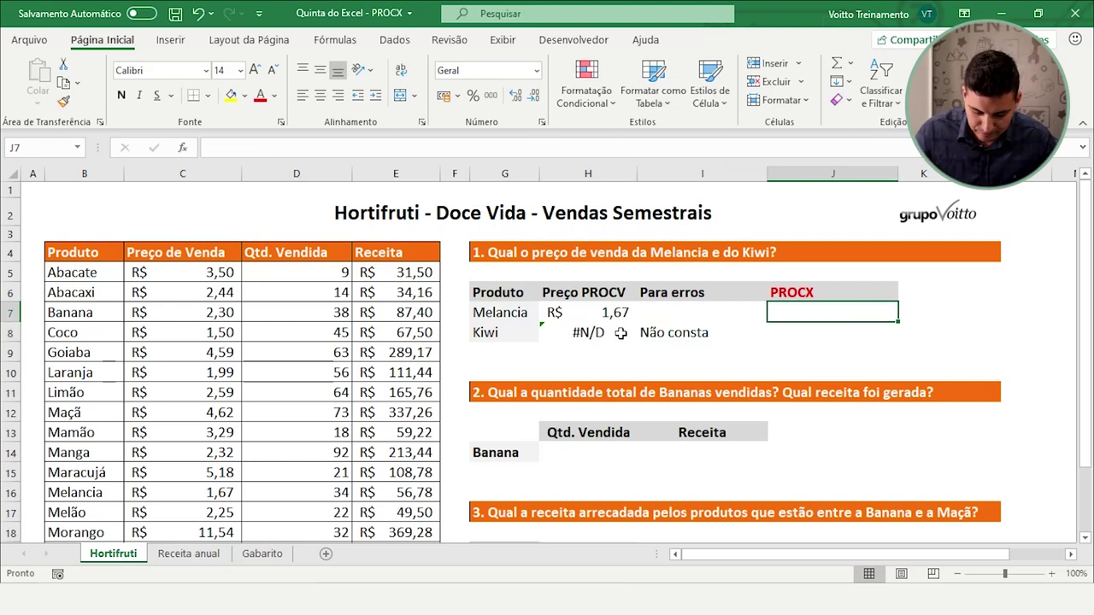
- Enter =PROCX(G7;B5:B21;C5:C21) in J7 to return Melancia's price
text(=)
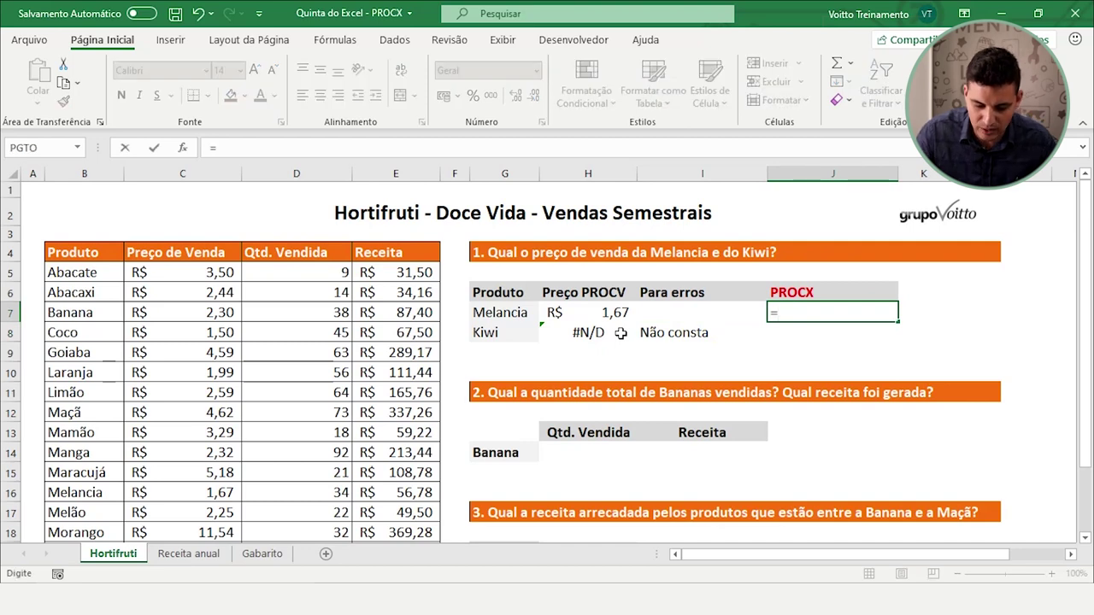
text(proc)
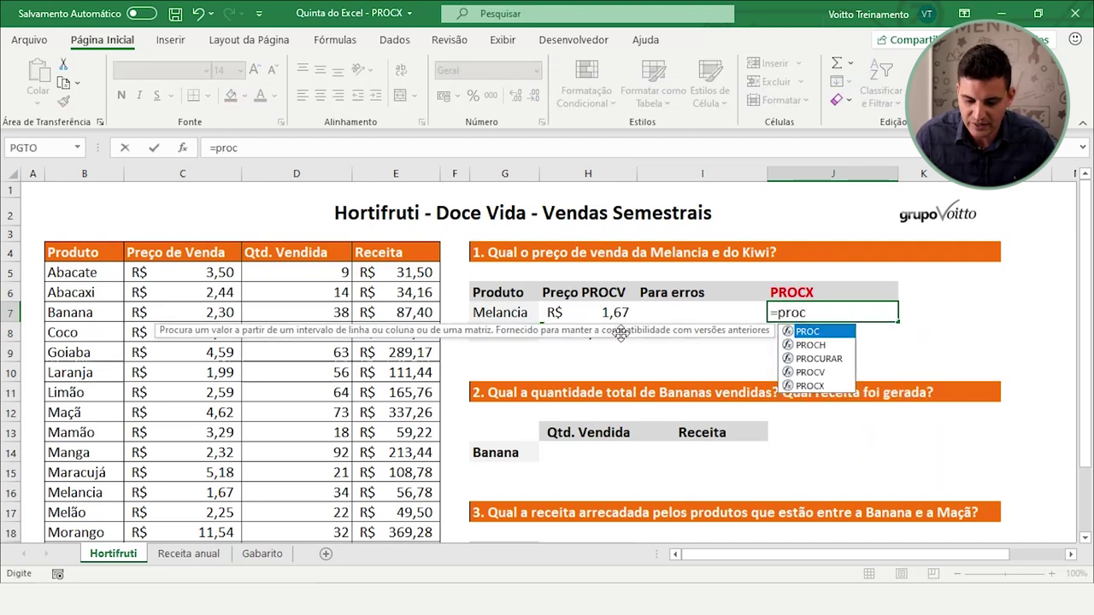
double_click(822, 386)
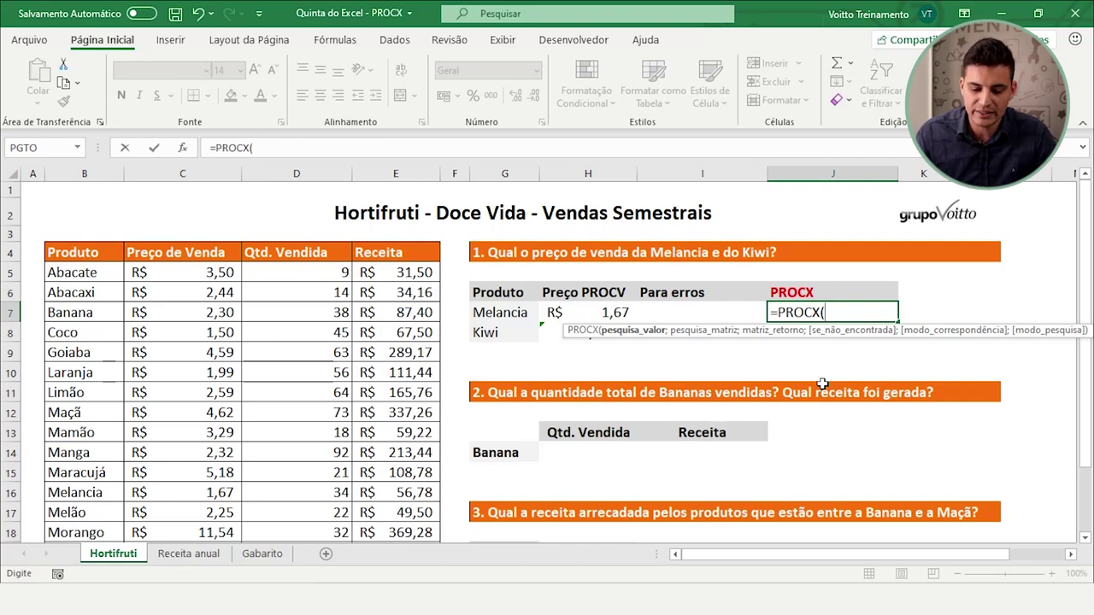
click(496, 311)
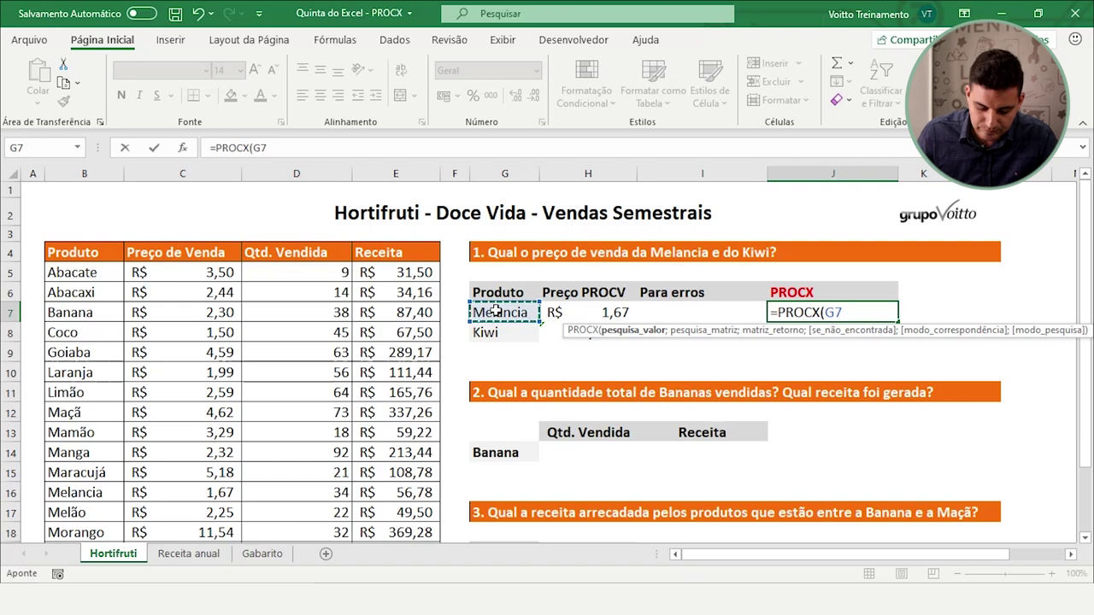
text(;)
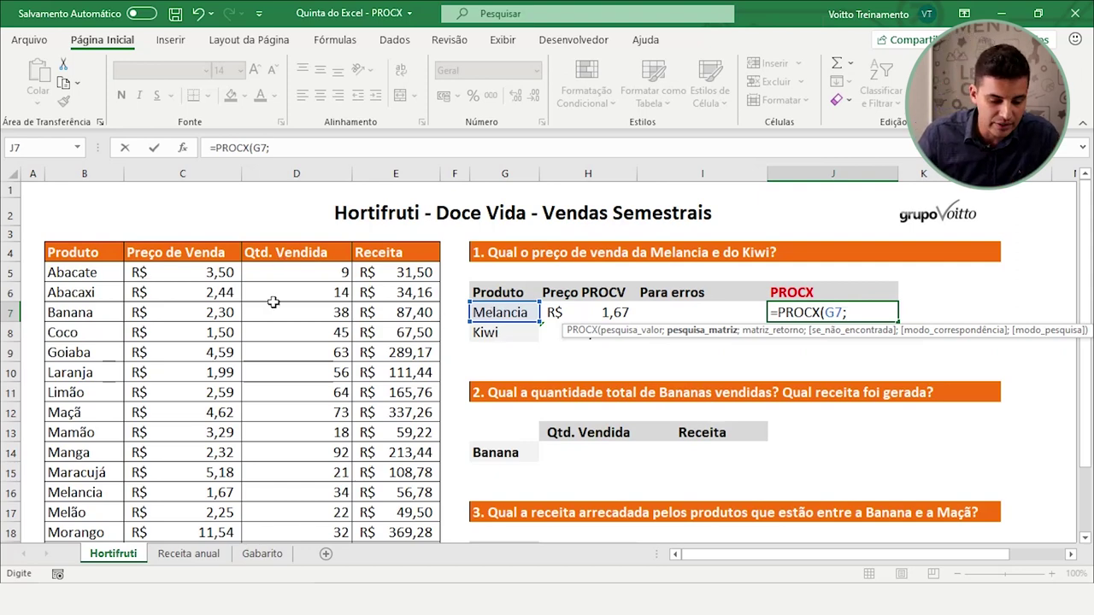
mouse_move(92, 272)
mouse_down()
mouse_move(78, 553)
mouse_move(109, 494)
mouse_up()
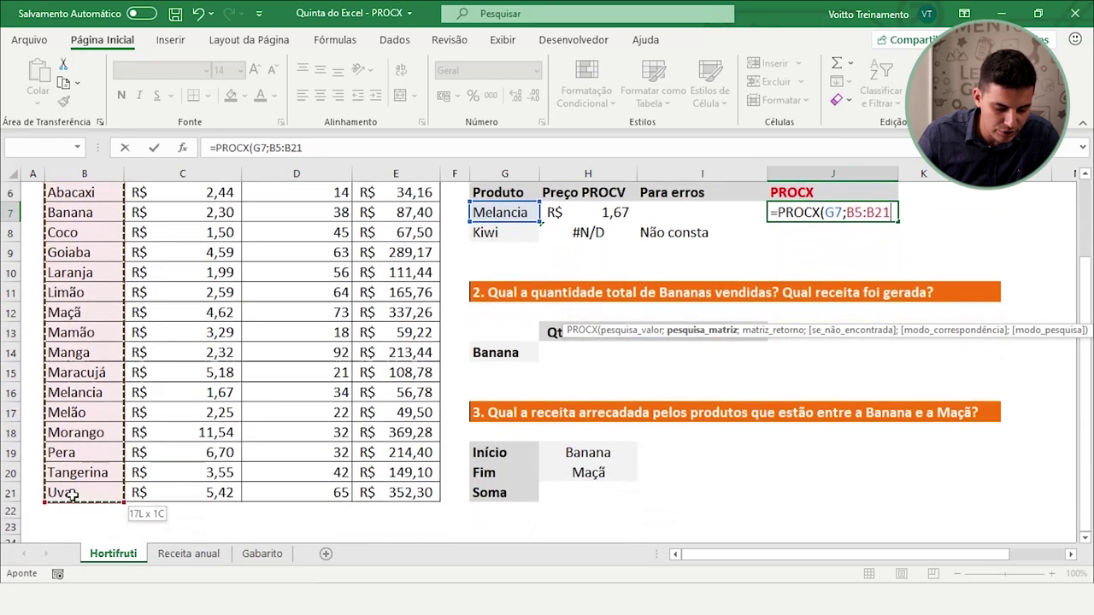
scroll(109, 493, up, 2)
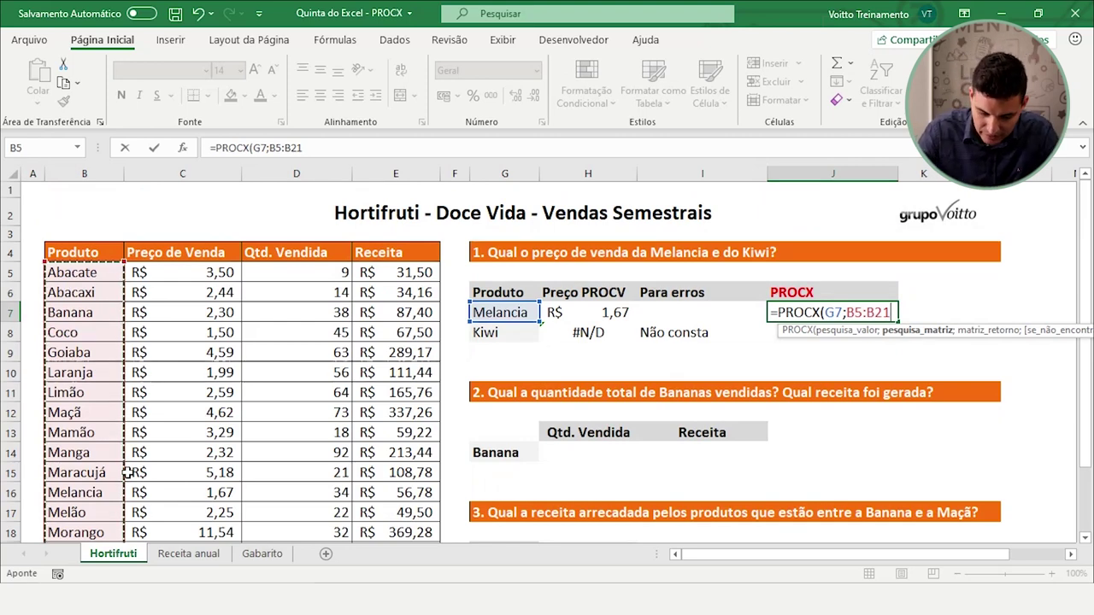
text(;)
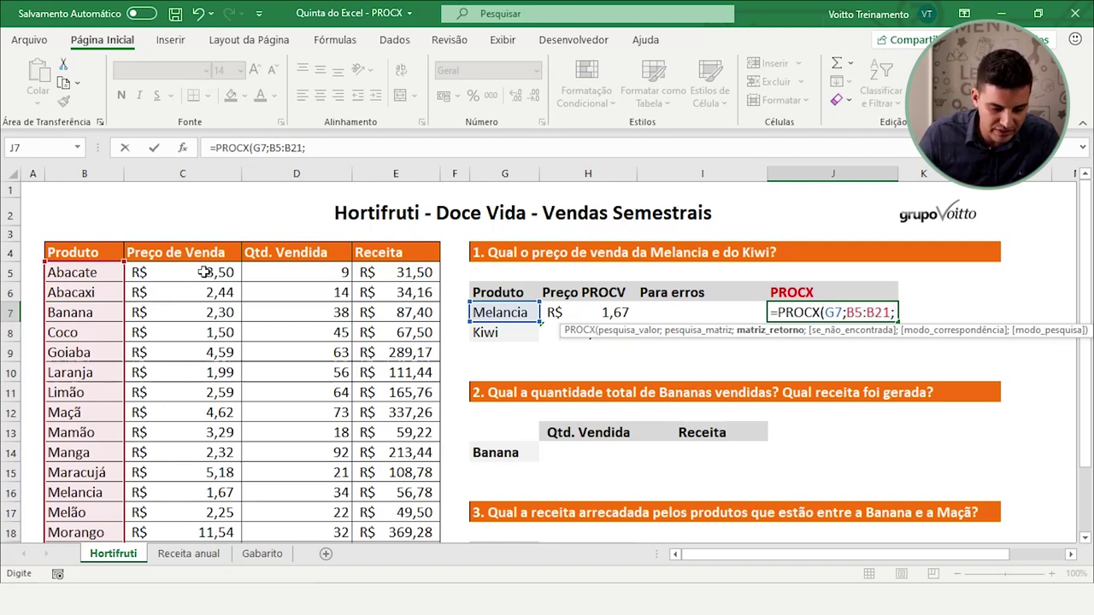
mouse_move(198, 272)
mouse_down()
mouse_move(195, 508)
mouse_move(220, 513)
mouse_up()
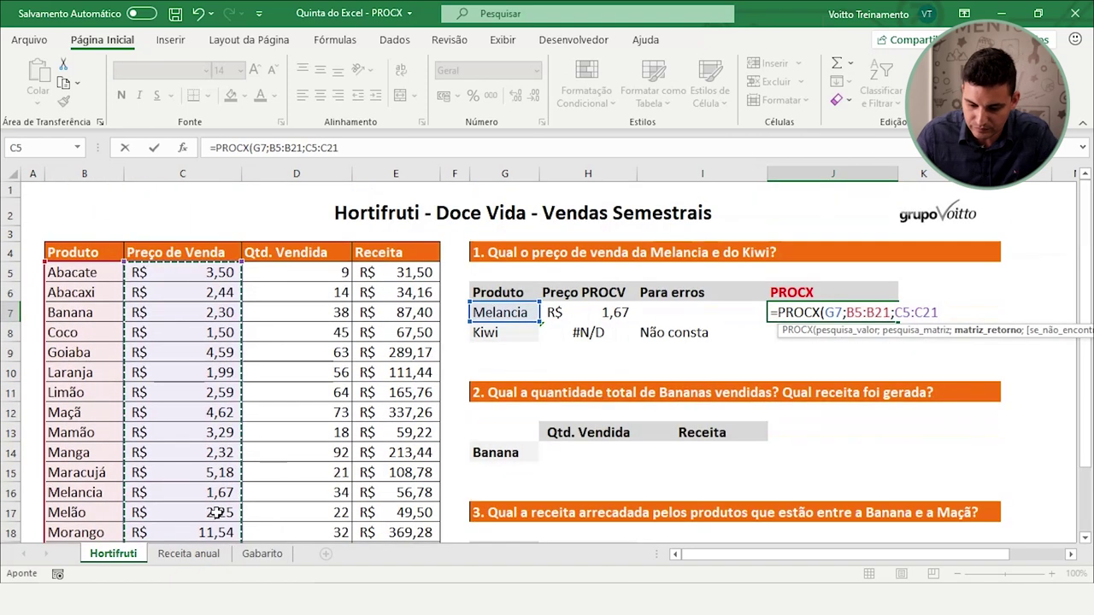
text())
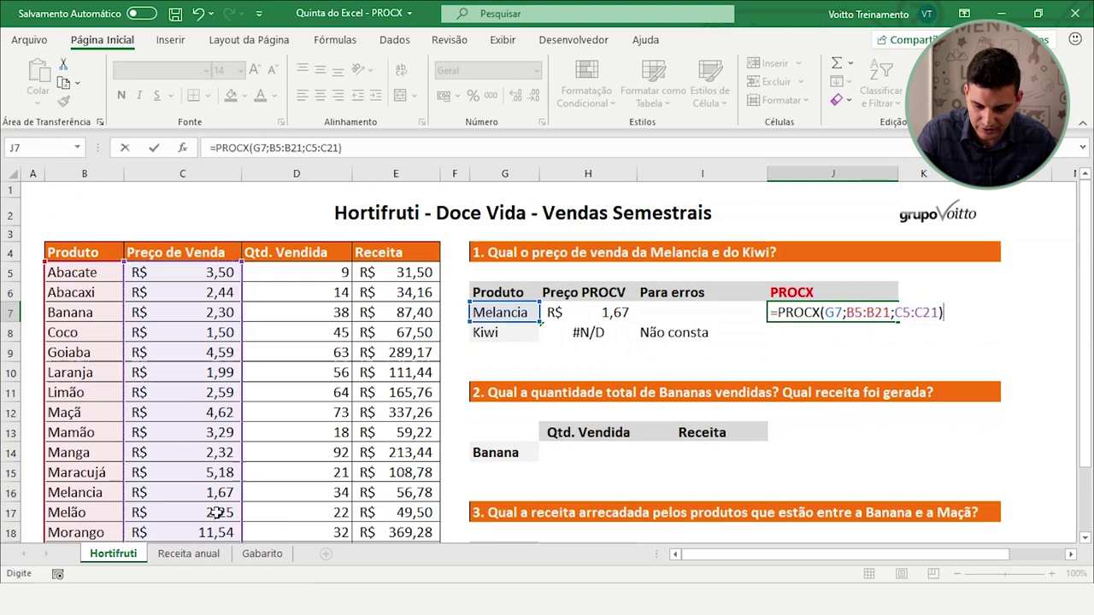
key(Return)
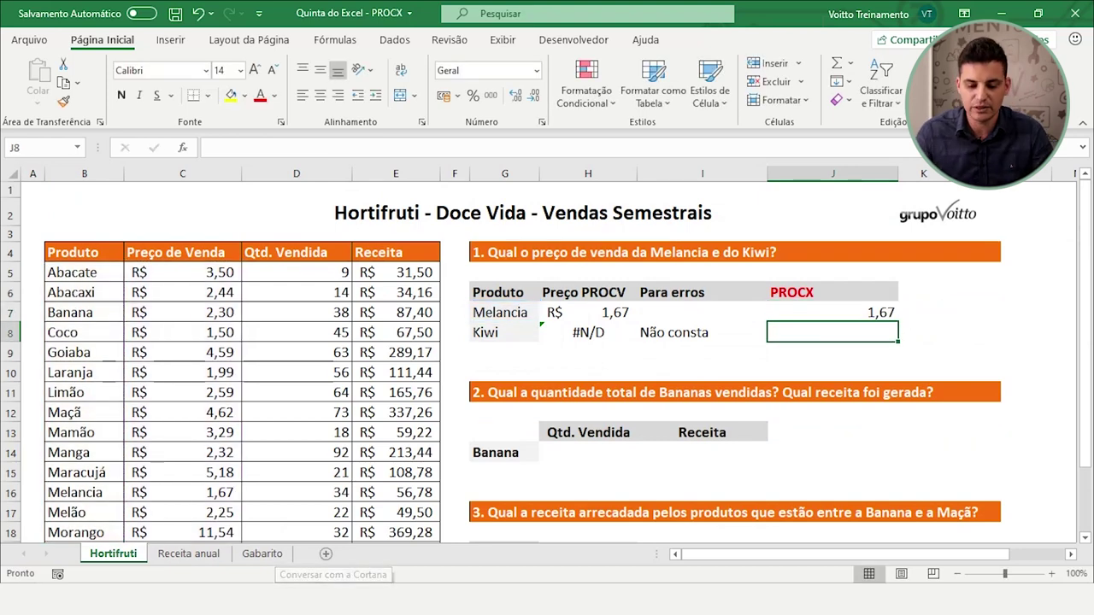
- Apply the Contábil accounting format to J7 so it shows R$ 1,67
click(839, 313)
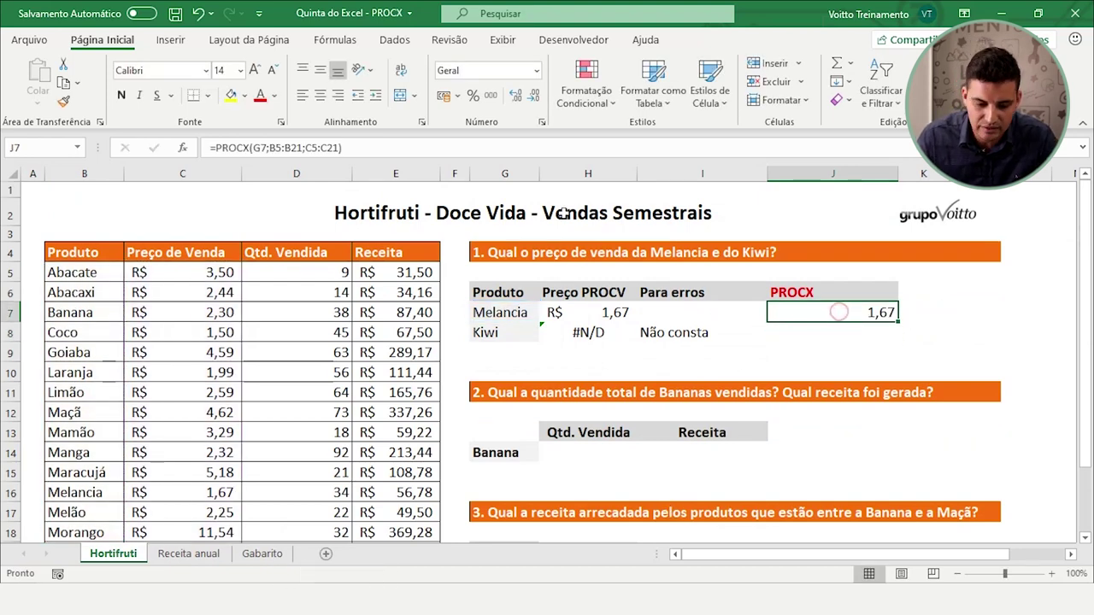
click(443, 96)
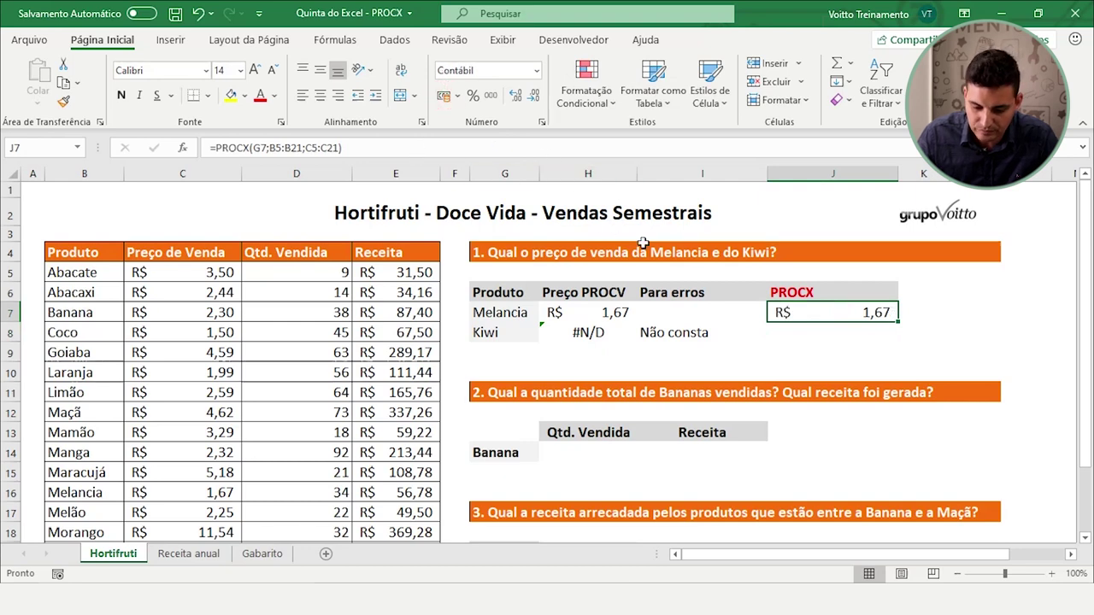
click(812, 335)
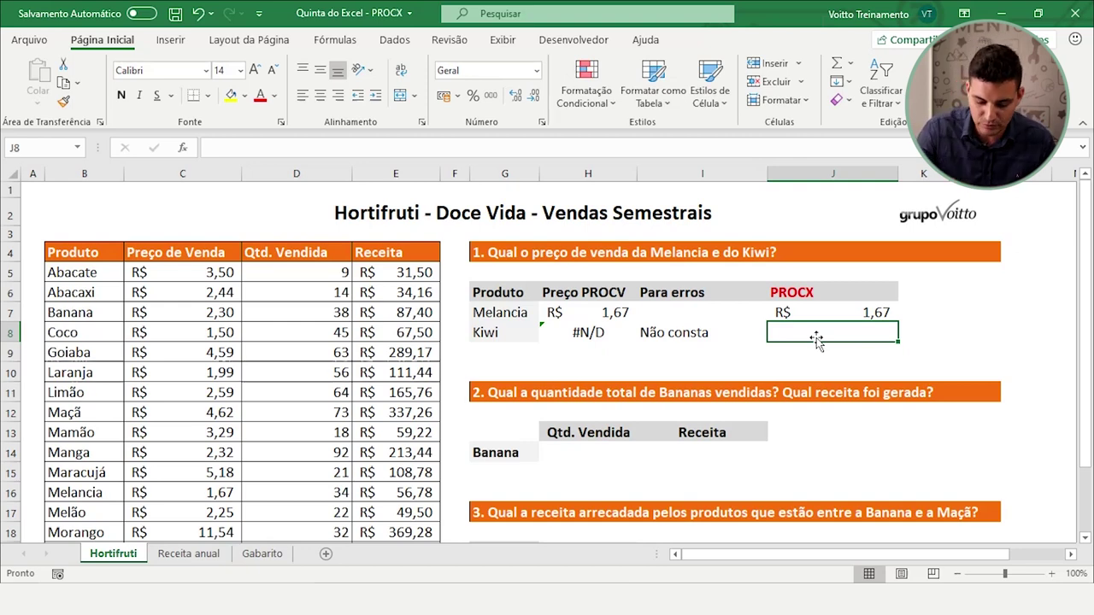
- Enter =PROCX(G8;B5:B21;C5:C21;"Não consta") in J8 so Kiwi displays Não consta
text(=pro)
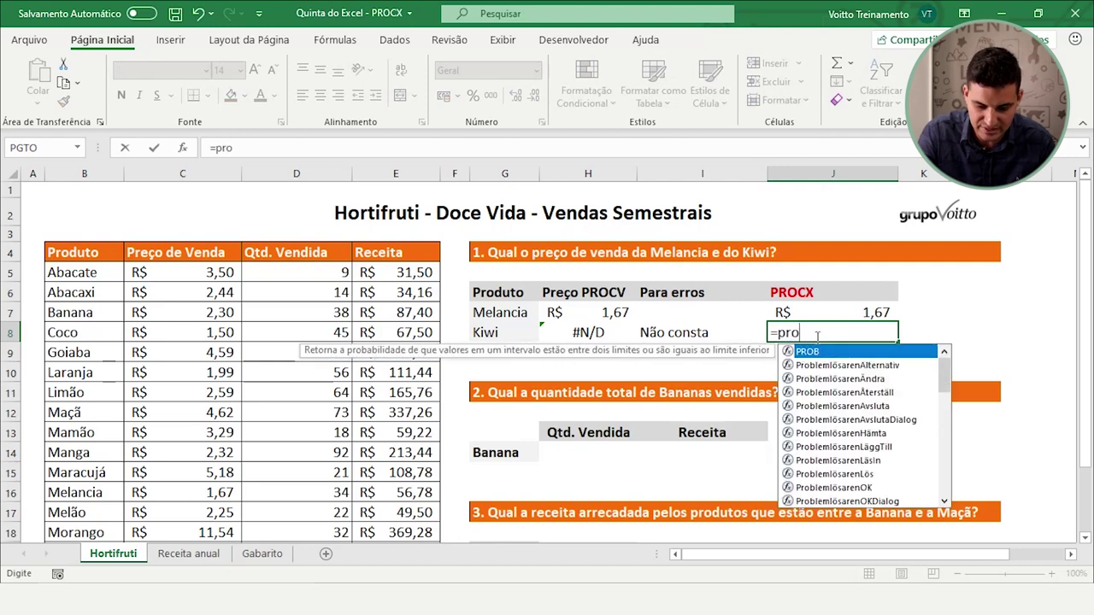
text(cx)
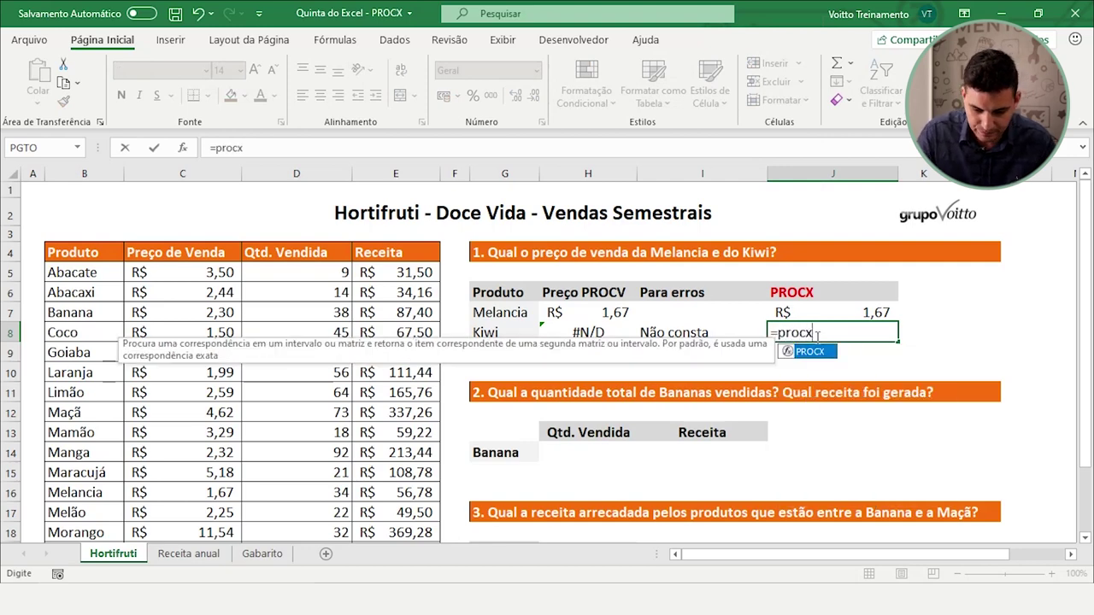
text(()
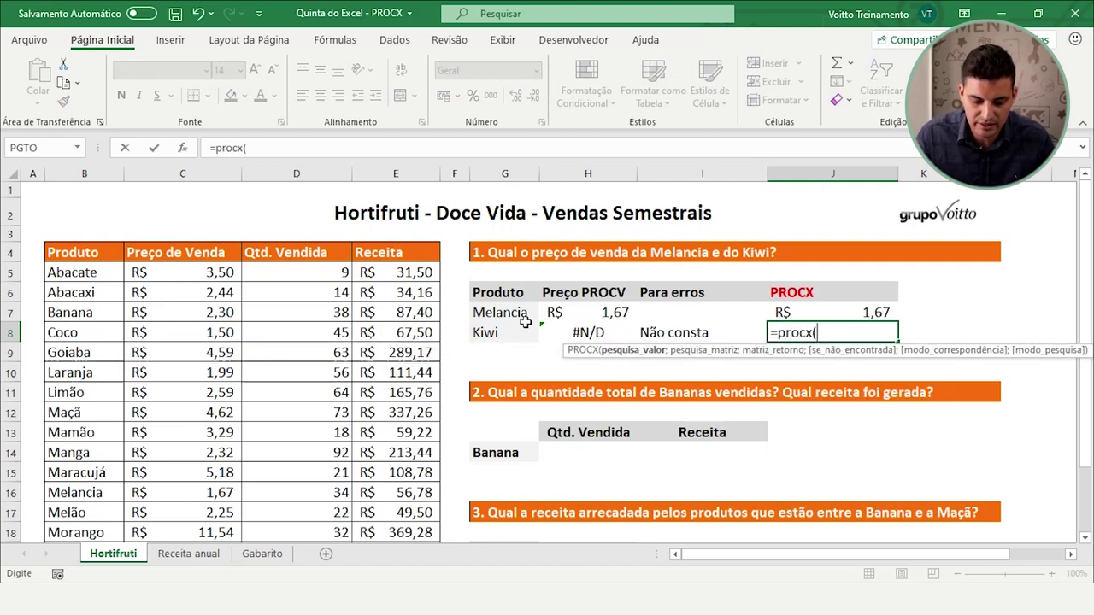
click(503, 334)
text(;)
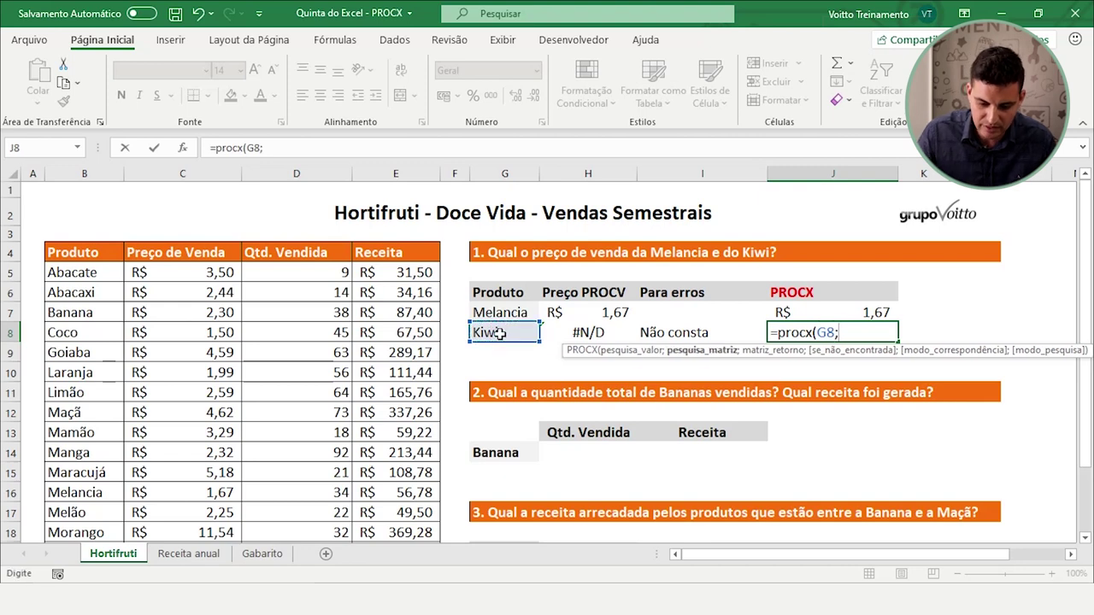
drag(106, 272, 100, 568)
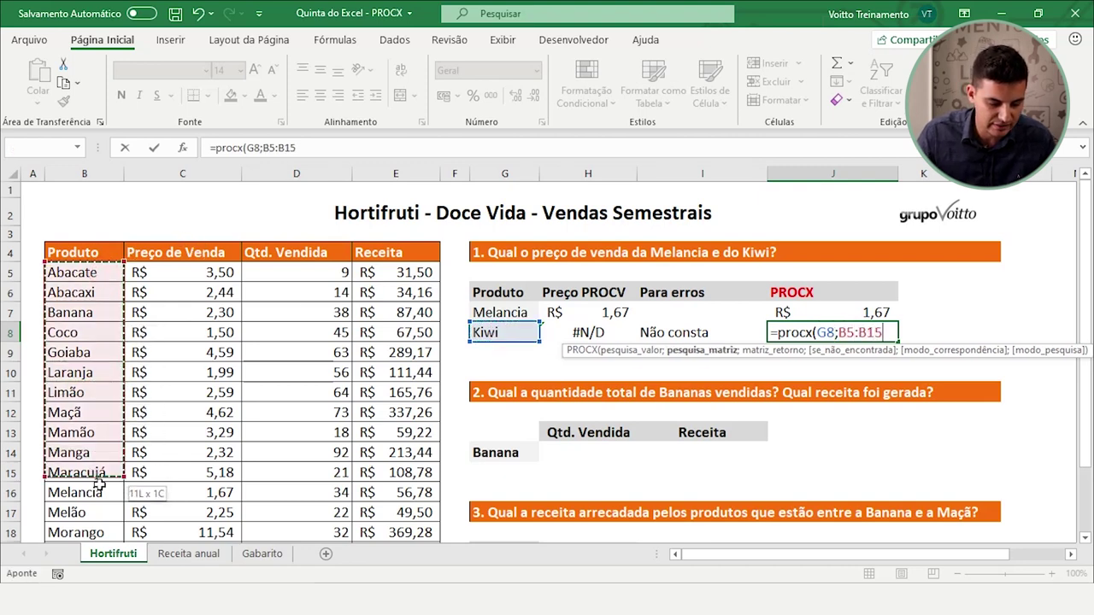
drag(100, 568, 96, 516)
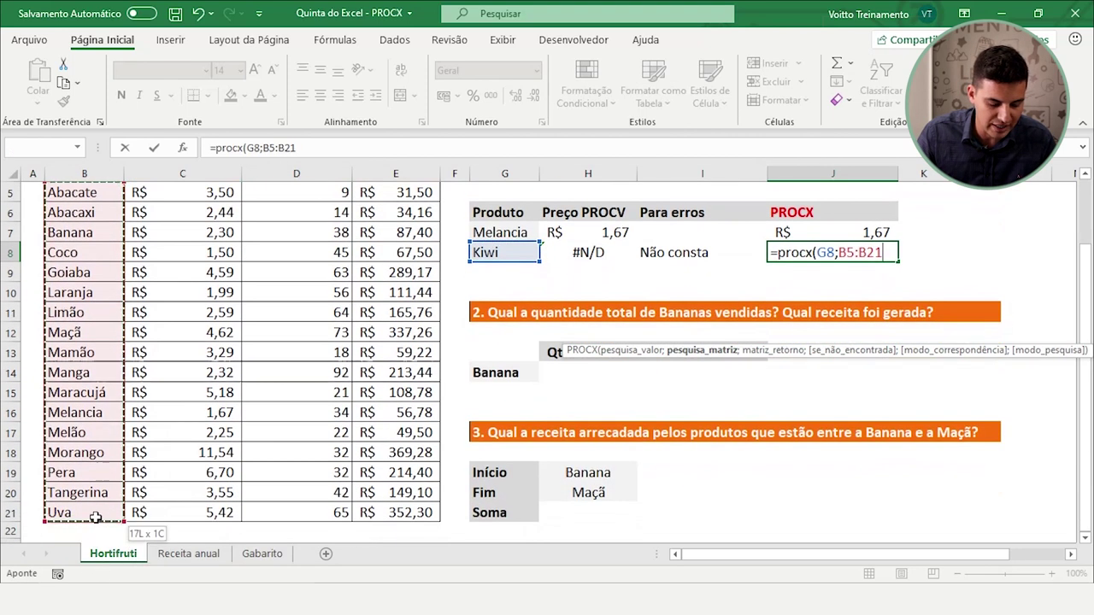
text(;)
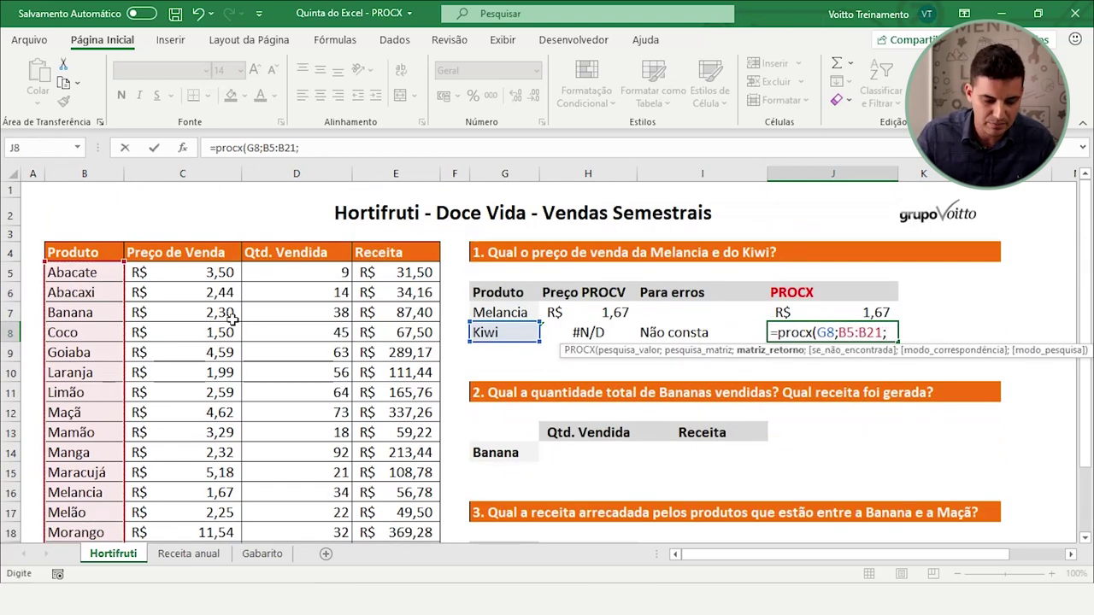
drag(209, 275, 219, 525)
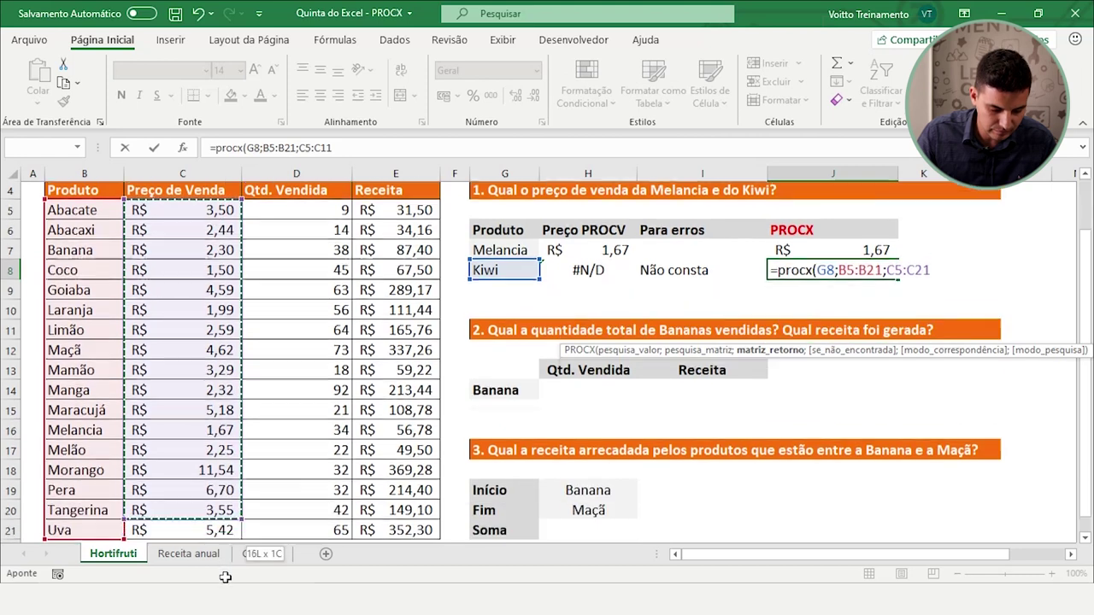
scroll(220, 517, up, 2)
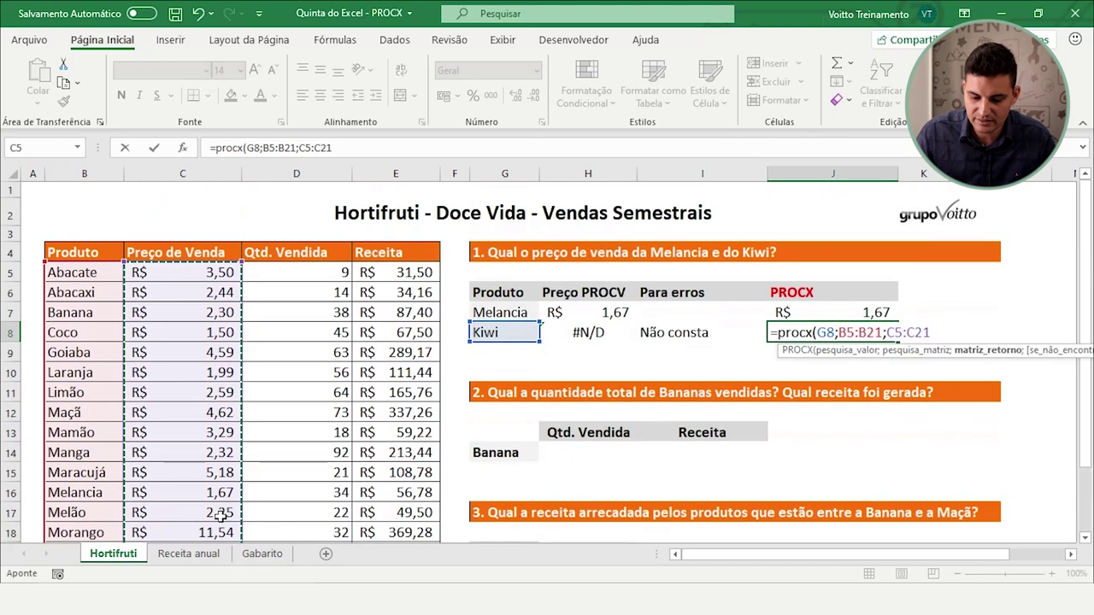
text(;"Nã)
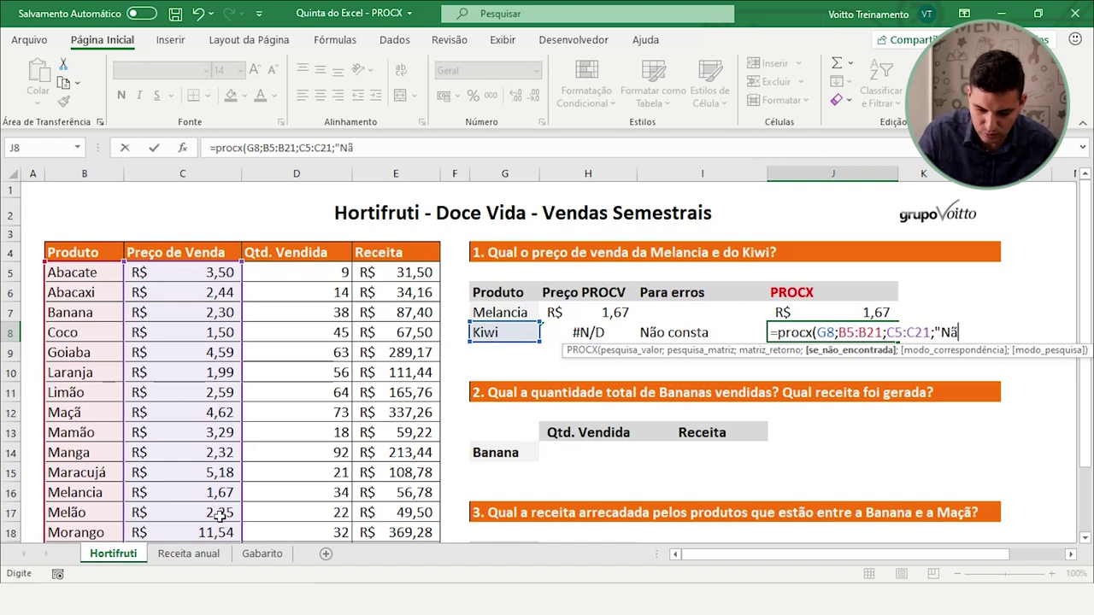
text(o consta)
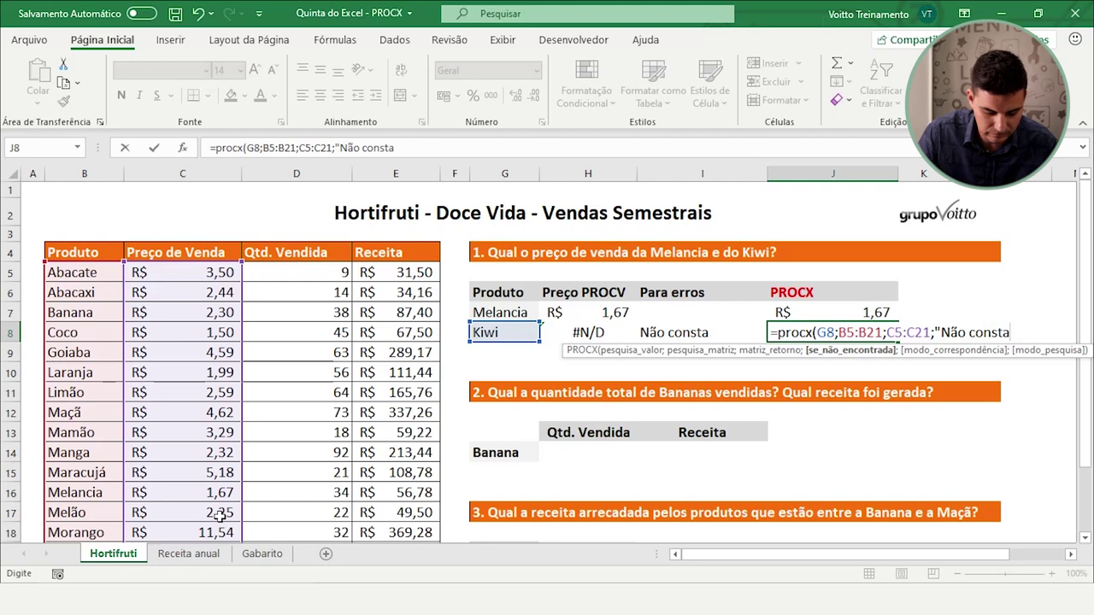
text())
key(Return)
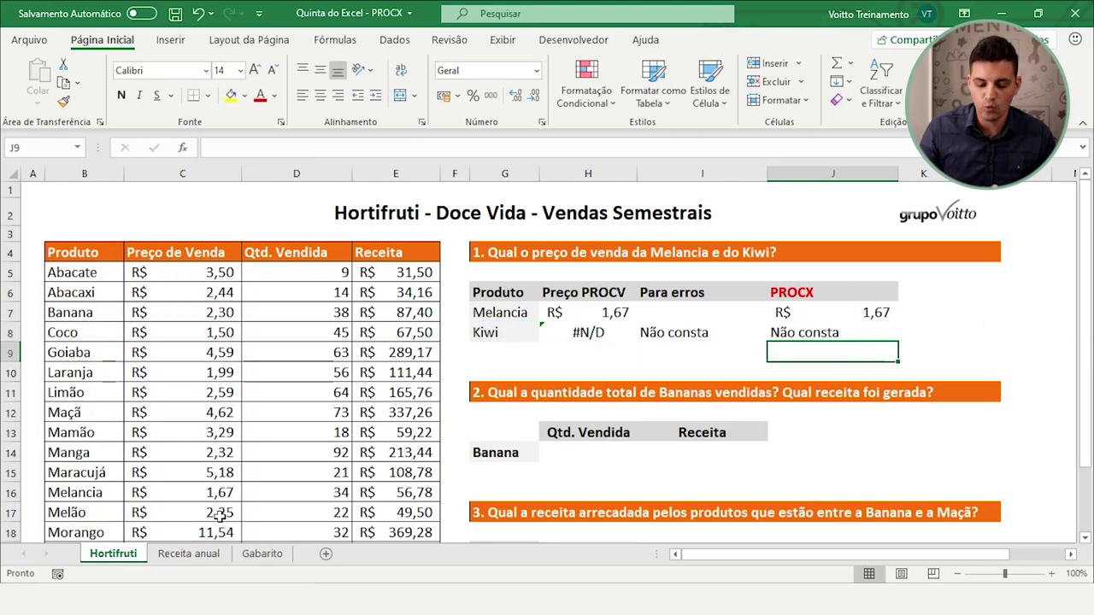
key(Up)
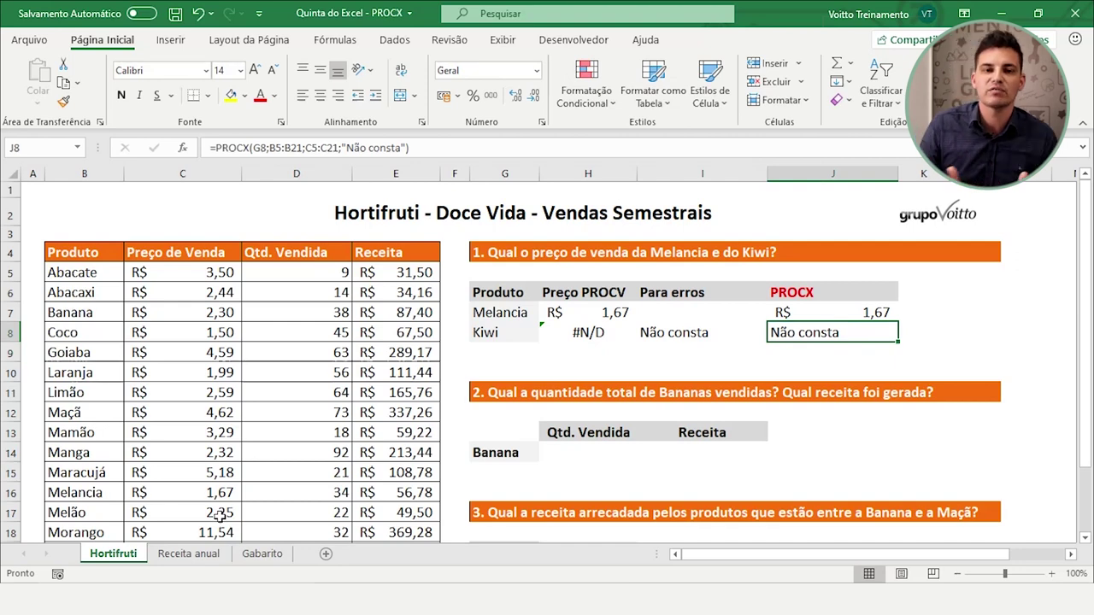
key(Up)
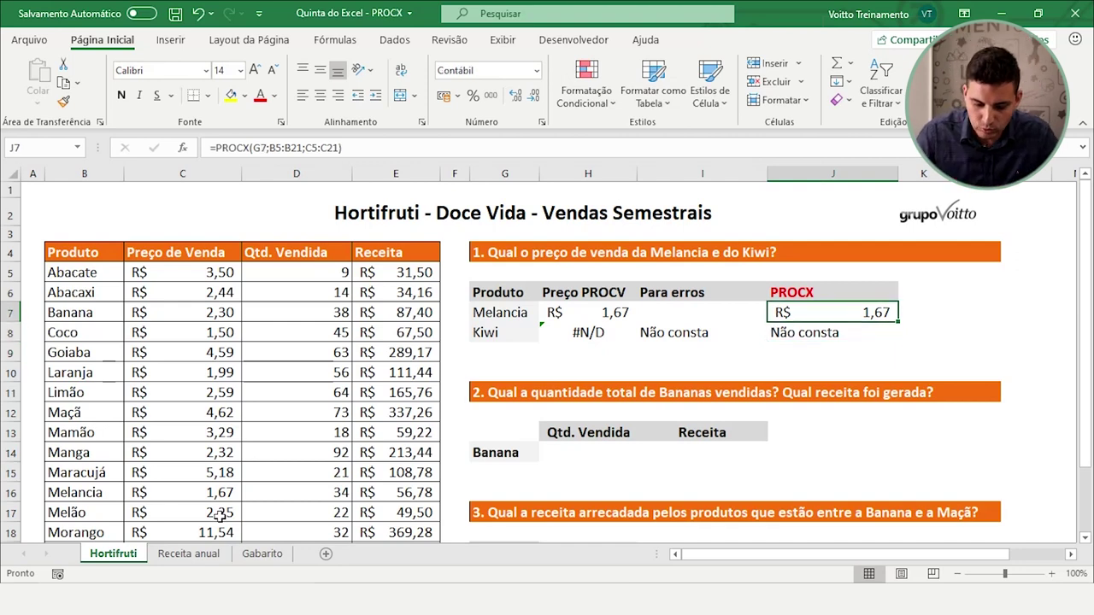
key(Down)
key(Left)
key(Left)
key(Up)
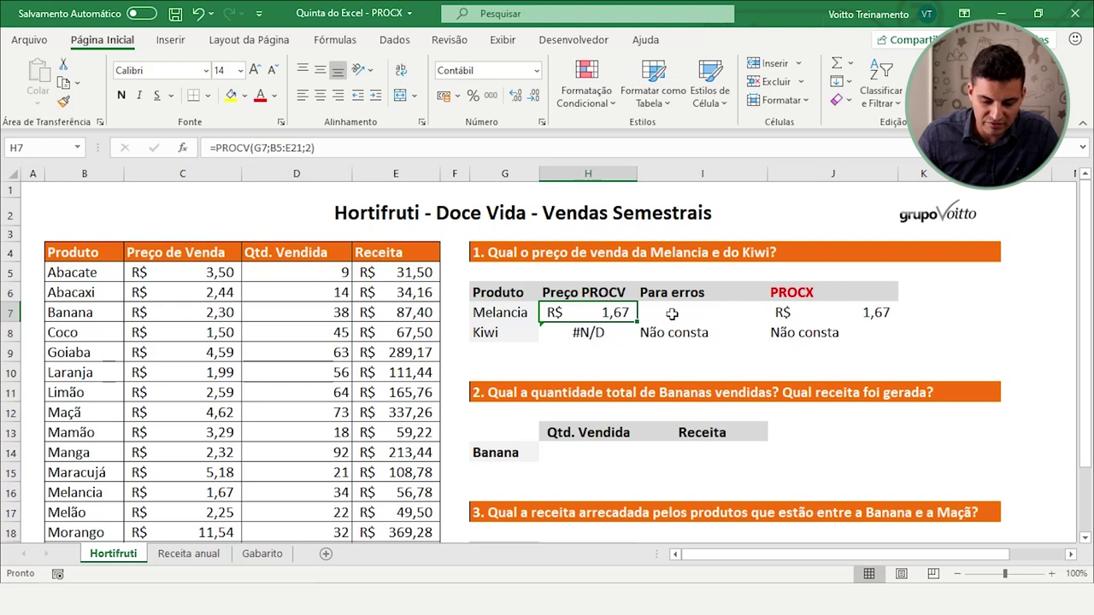
click(608, 327)
click(609, 313)
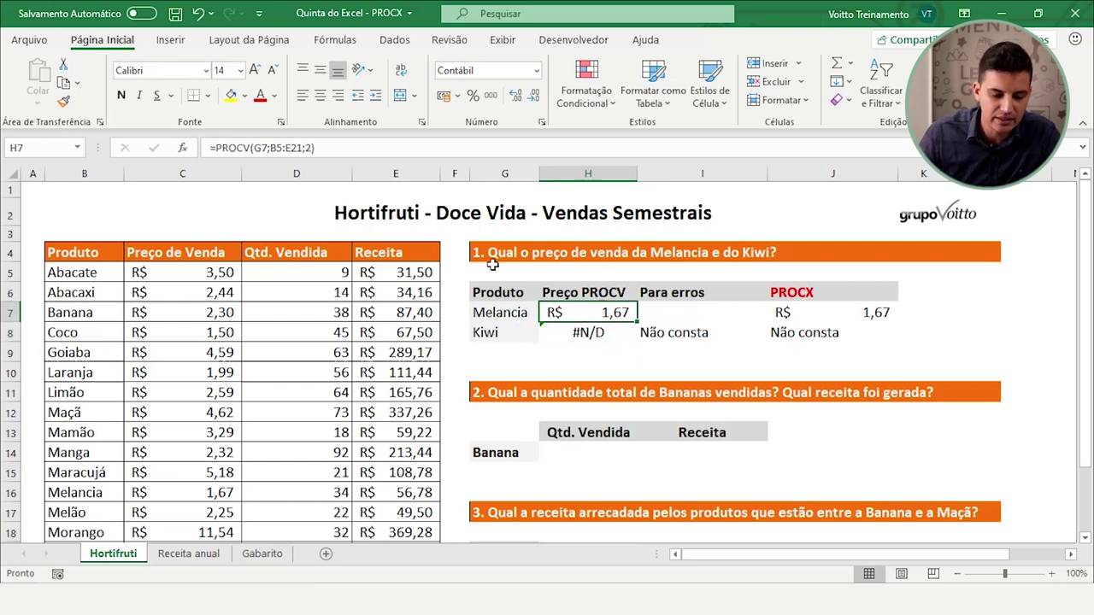
click(306, 147)
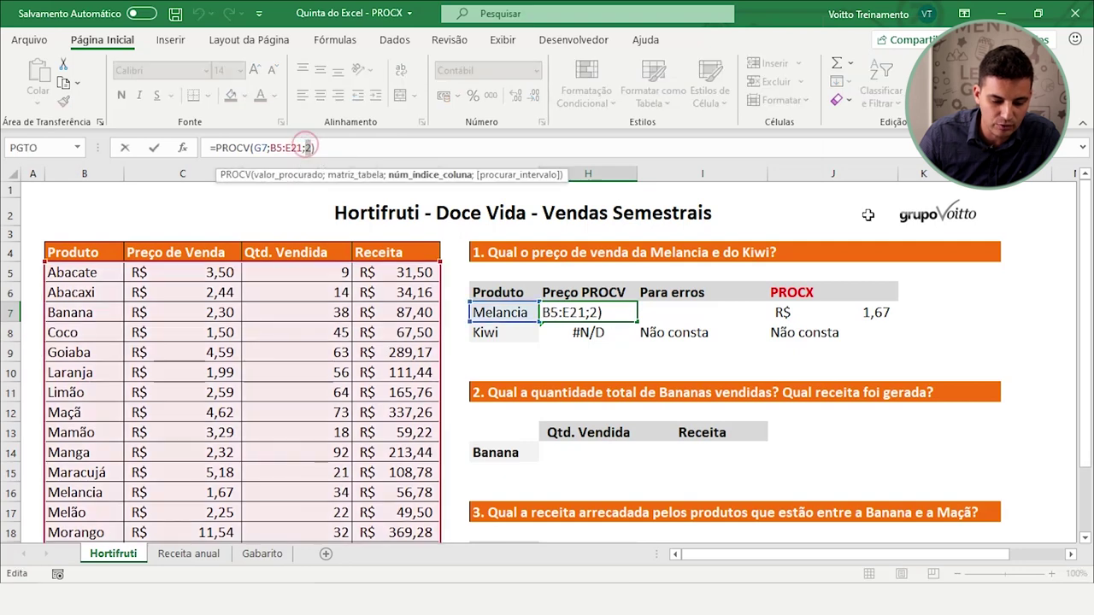
click(1083, 148)
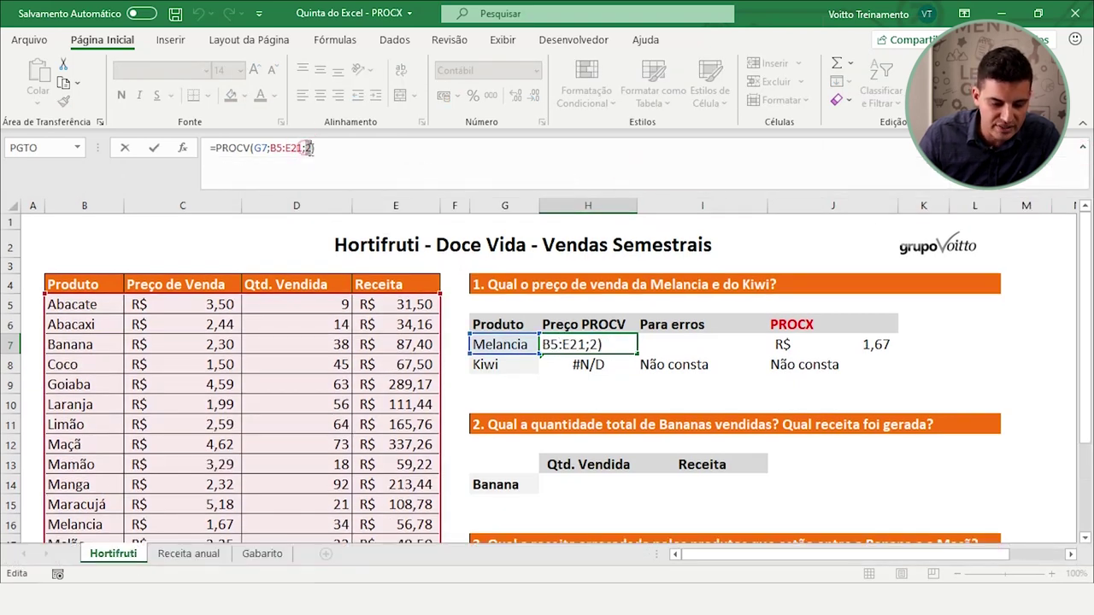
click(307, 148)
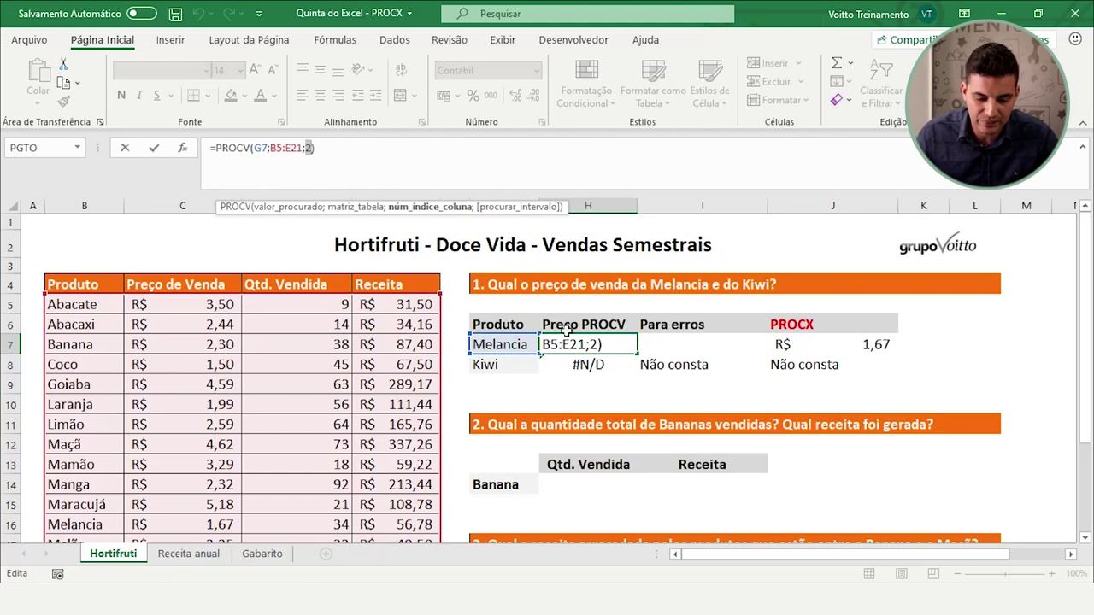
click(622, 365)
key(Escape)
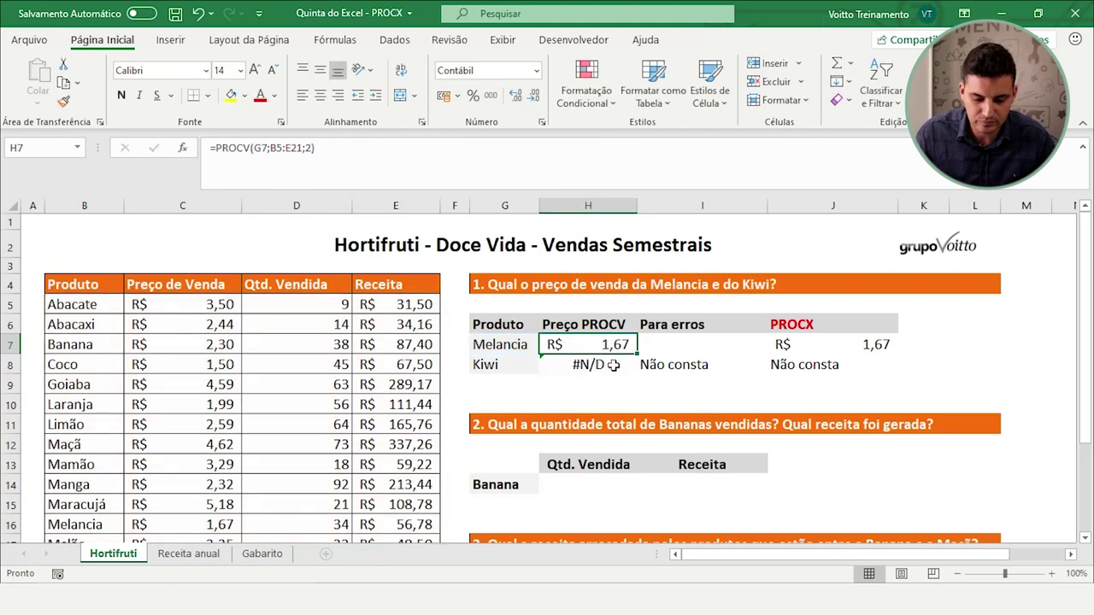
click(197, 205)
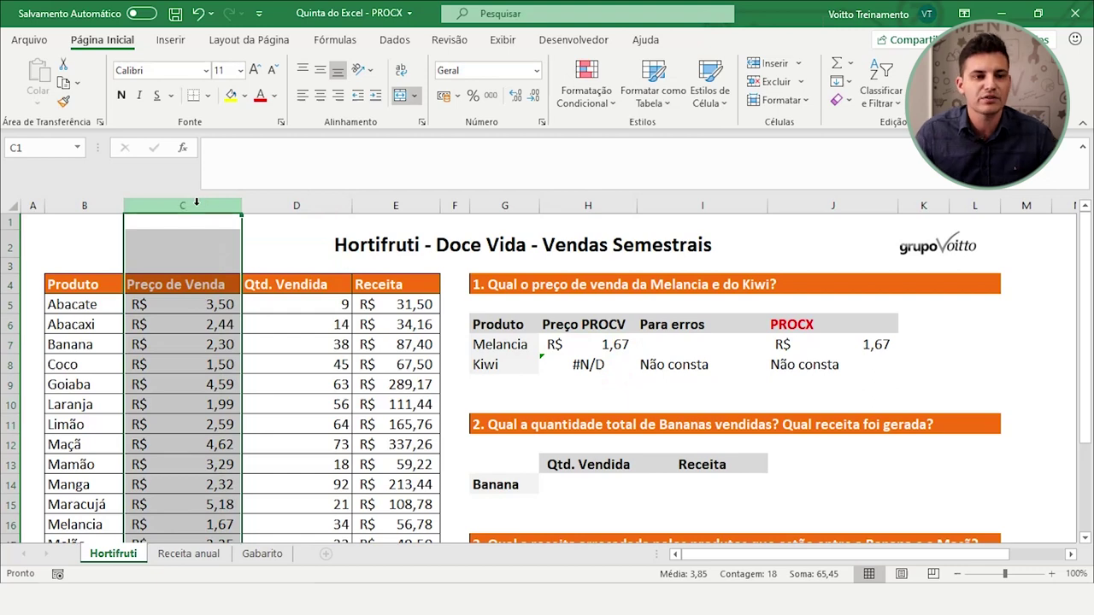
click(598, 346)
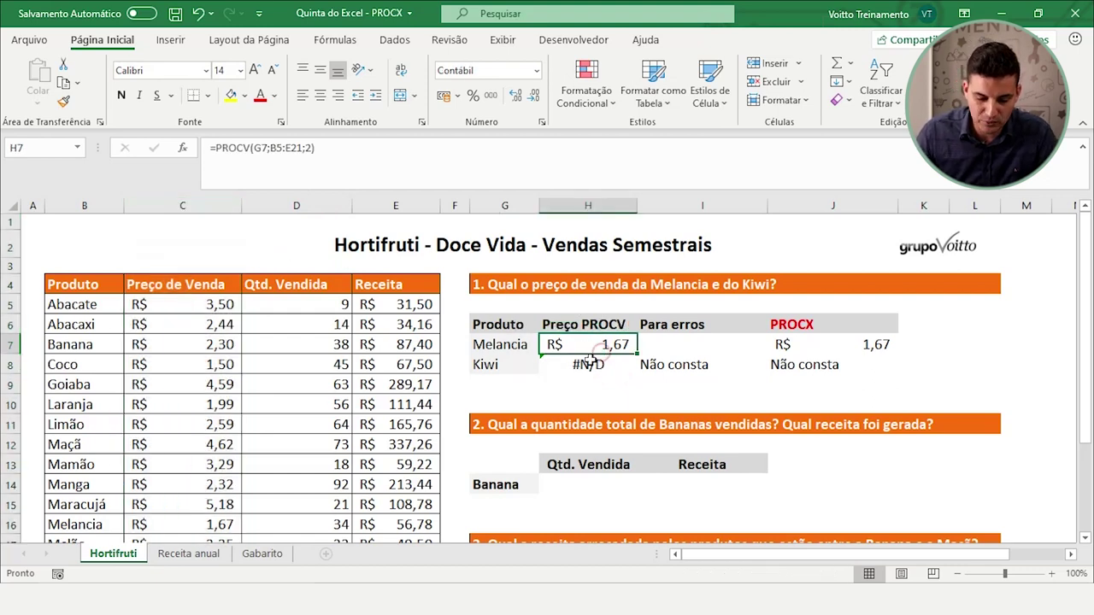
click(587, 366)
click(586, 344)
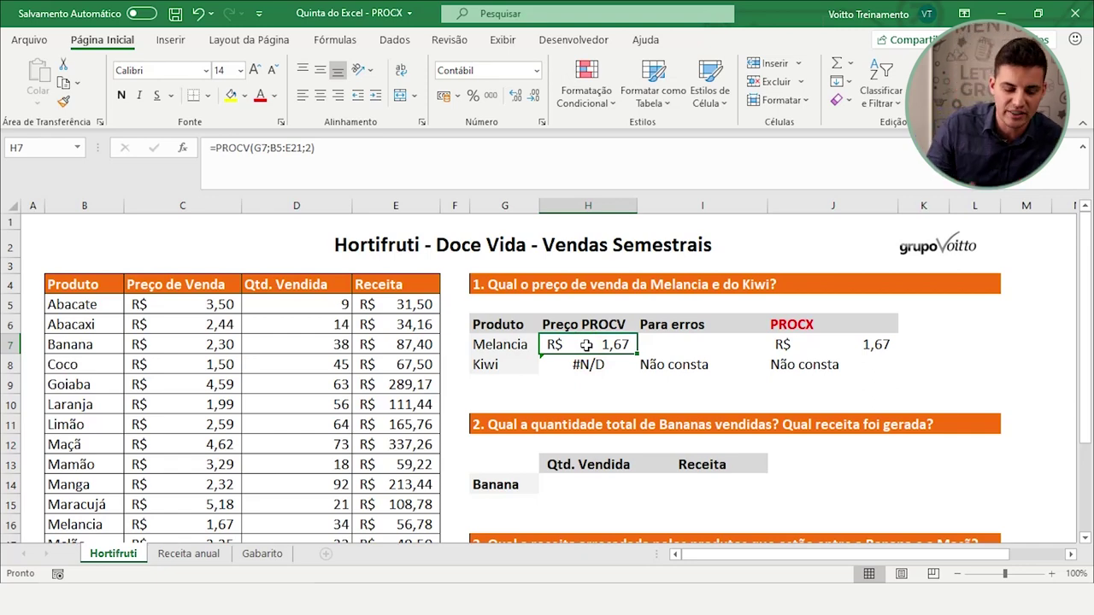
click(31, 206)
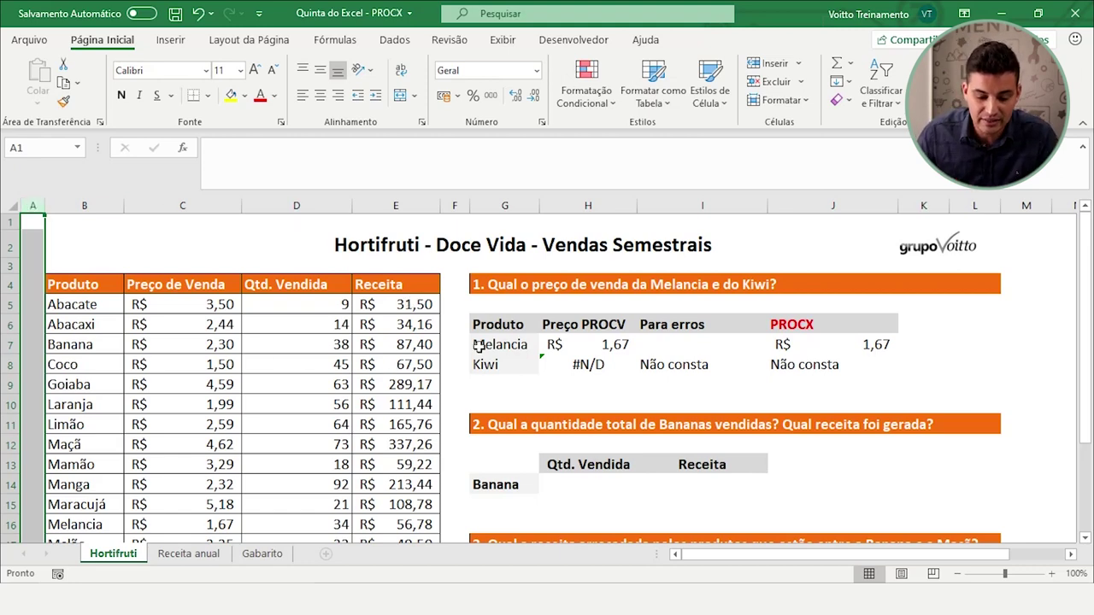
click(564, 364)
click(582, 341)
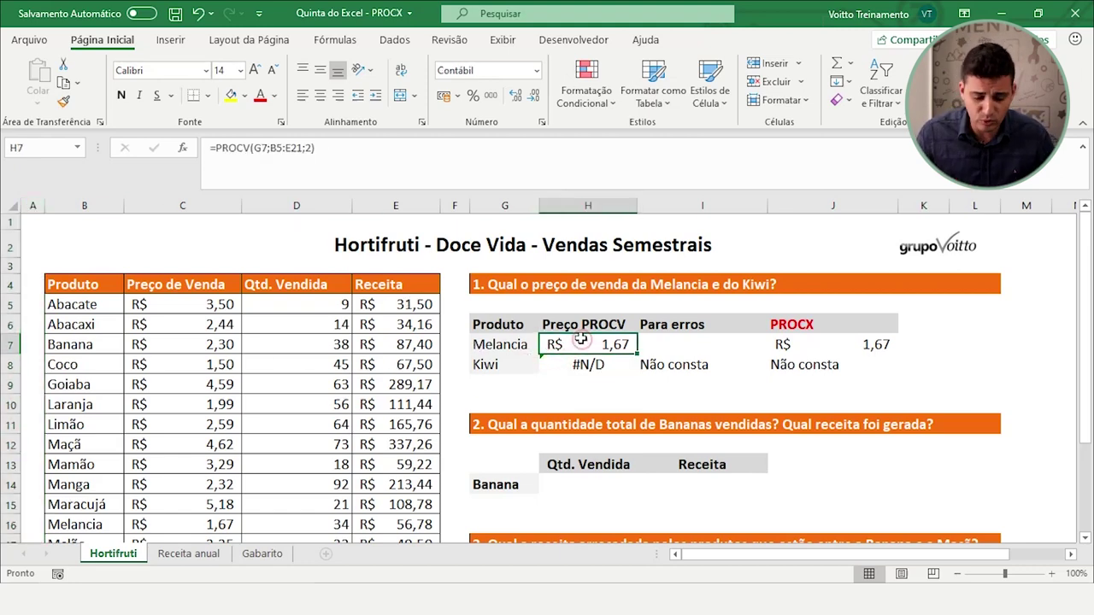
click(196, 203)
right_click(203, 204)
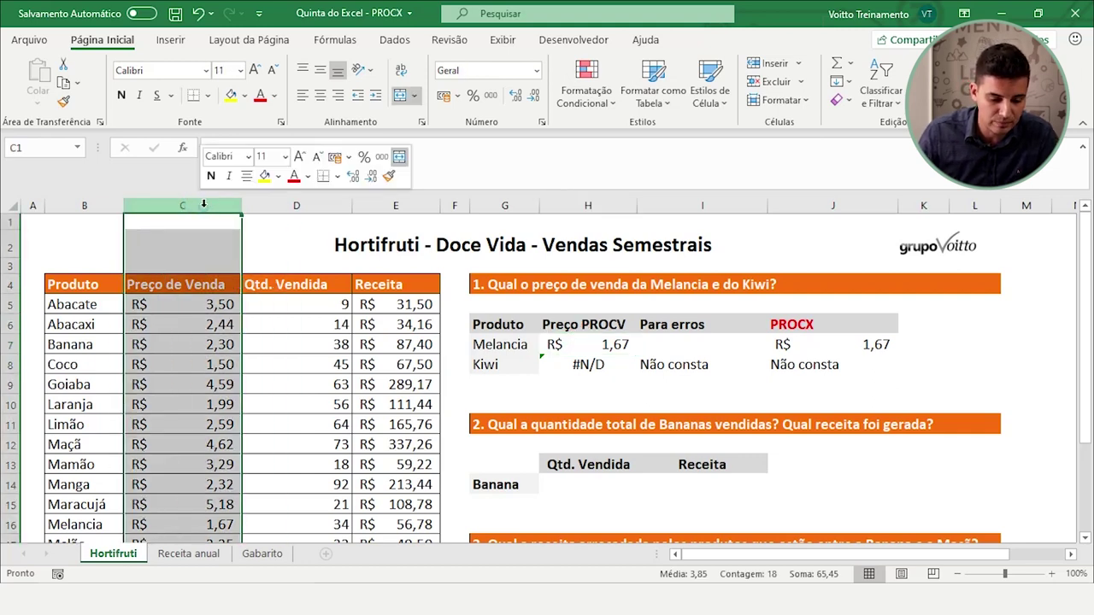
click(241, 335)
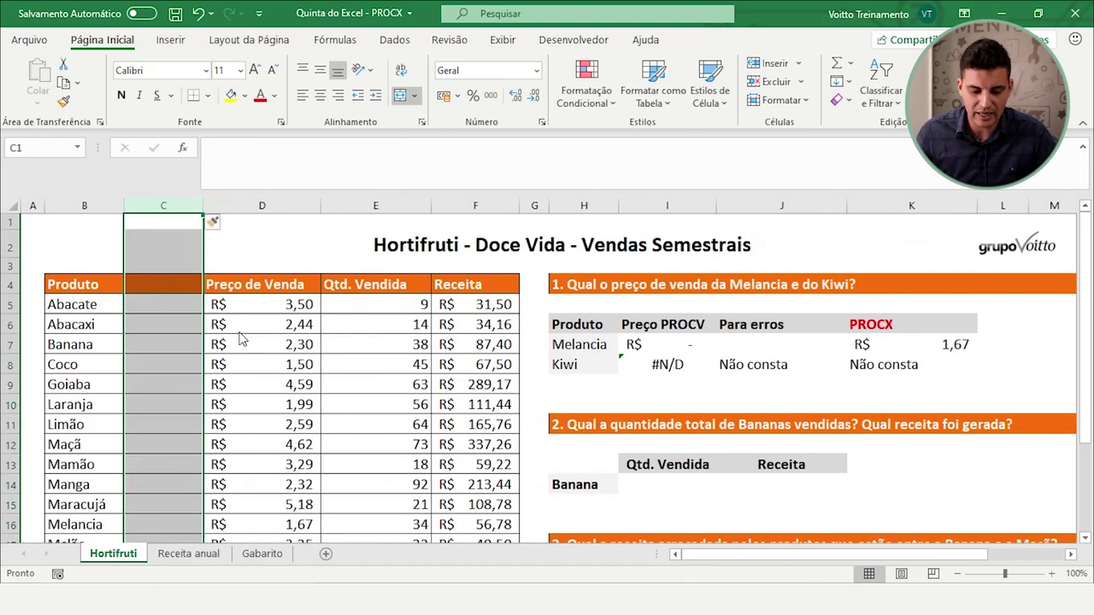
click(699, 340)
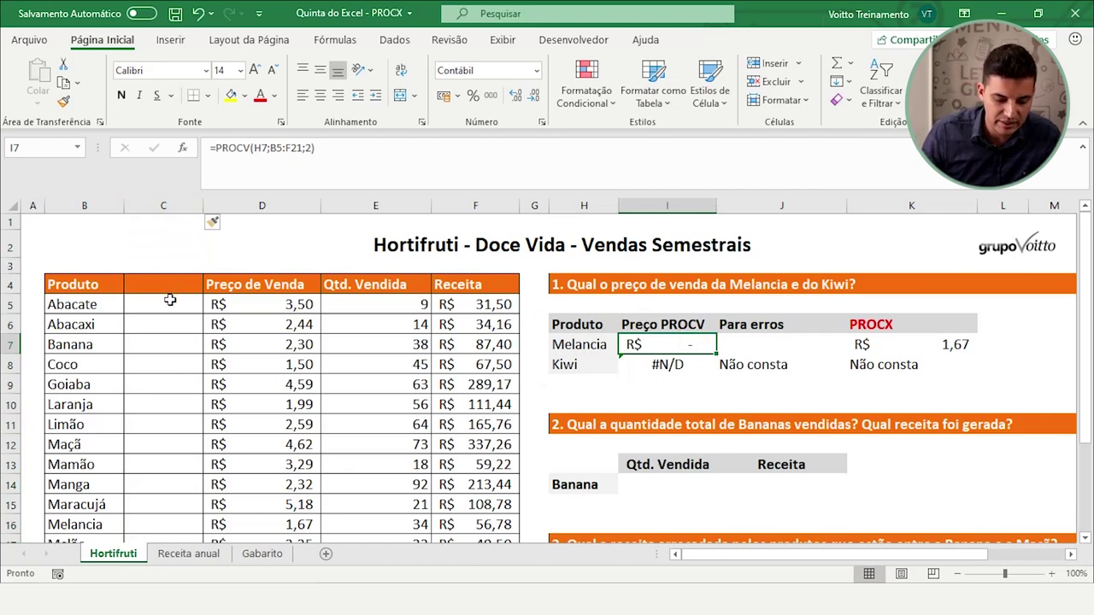
click(102, 287)
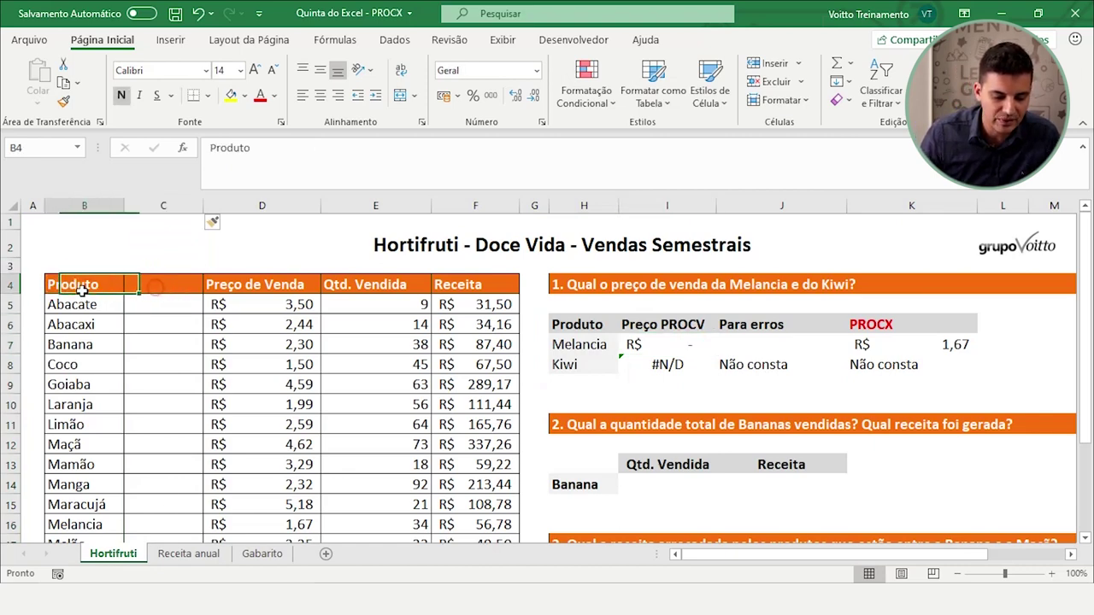
click(151, 286)
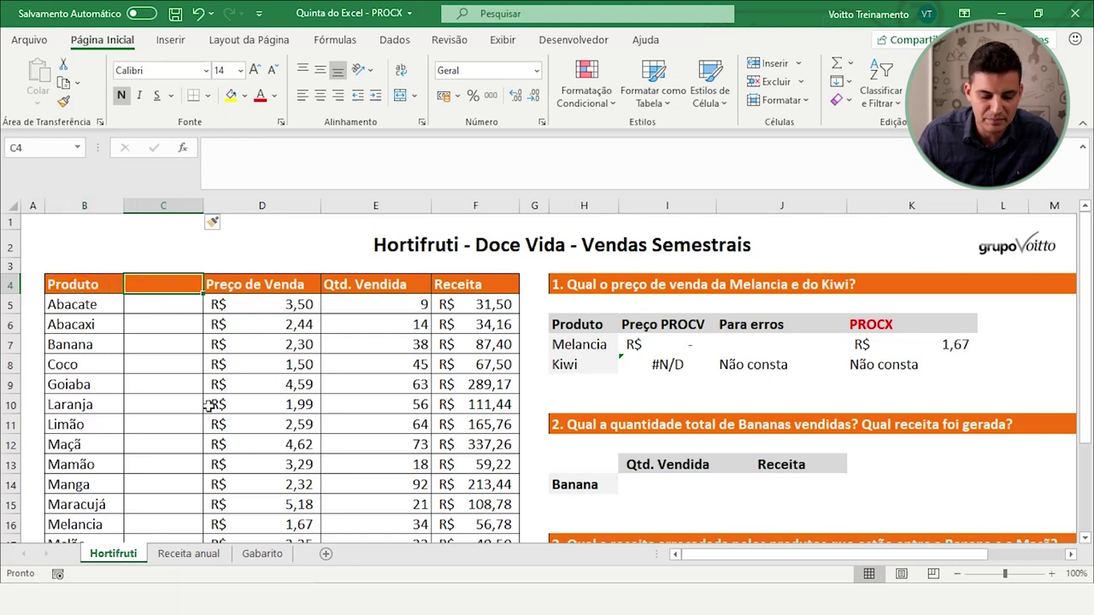
drag(153, 314, 182, 497)
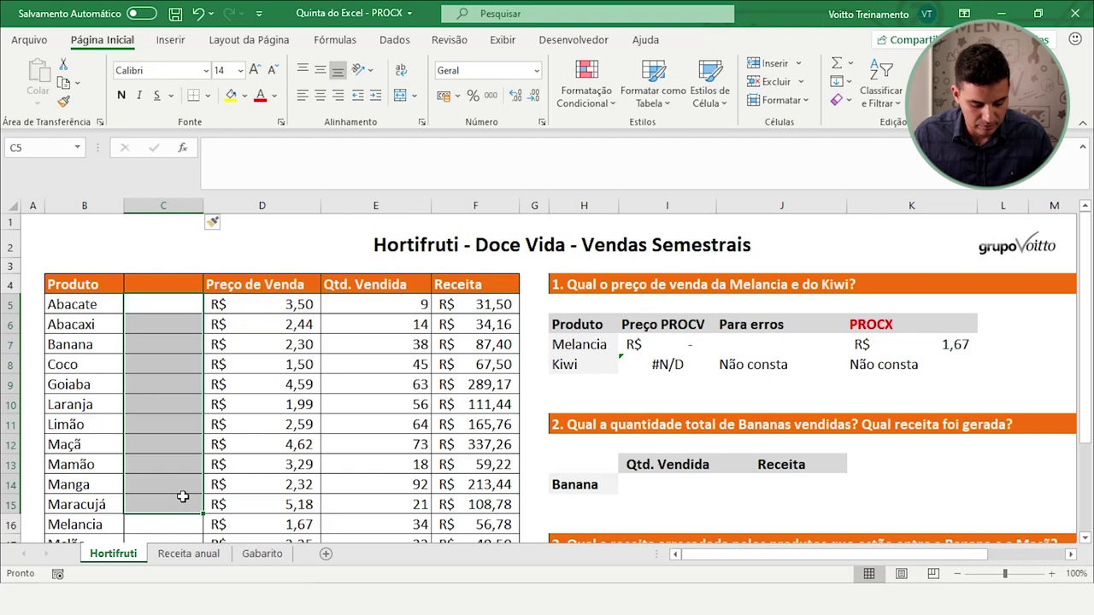
key(ctrl+space)
key(ctrl+minus)
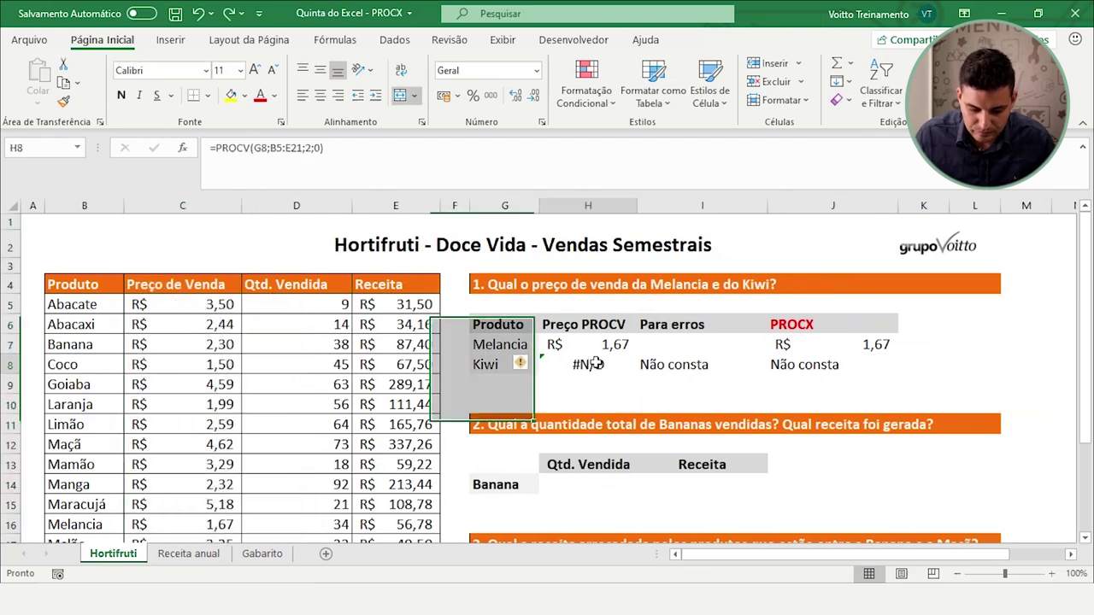
click(596, 343)
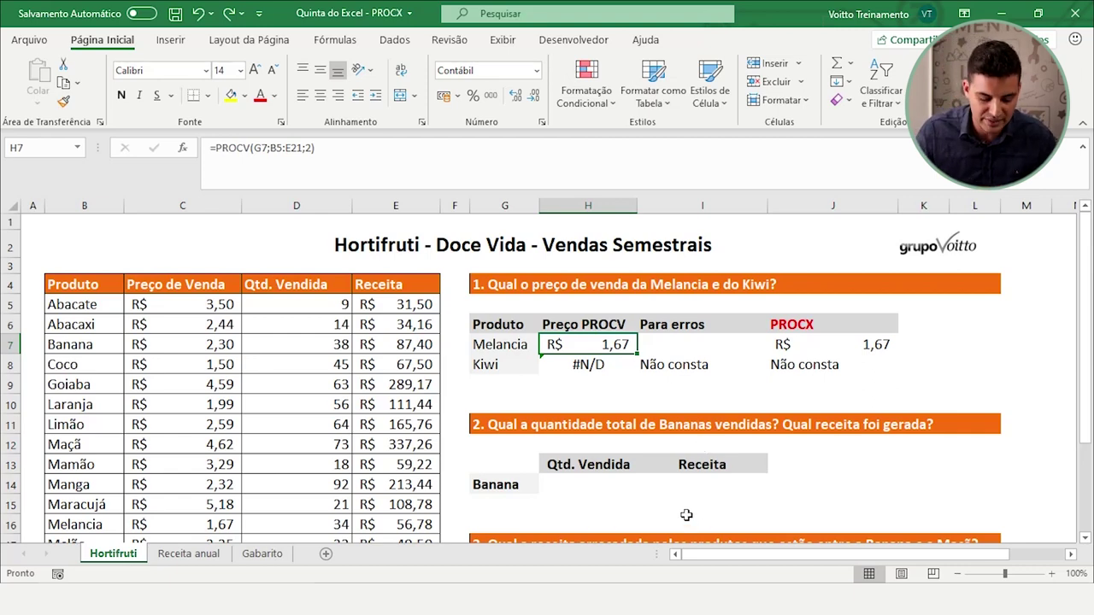
click(697, 401)
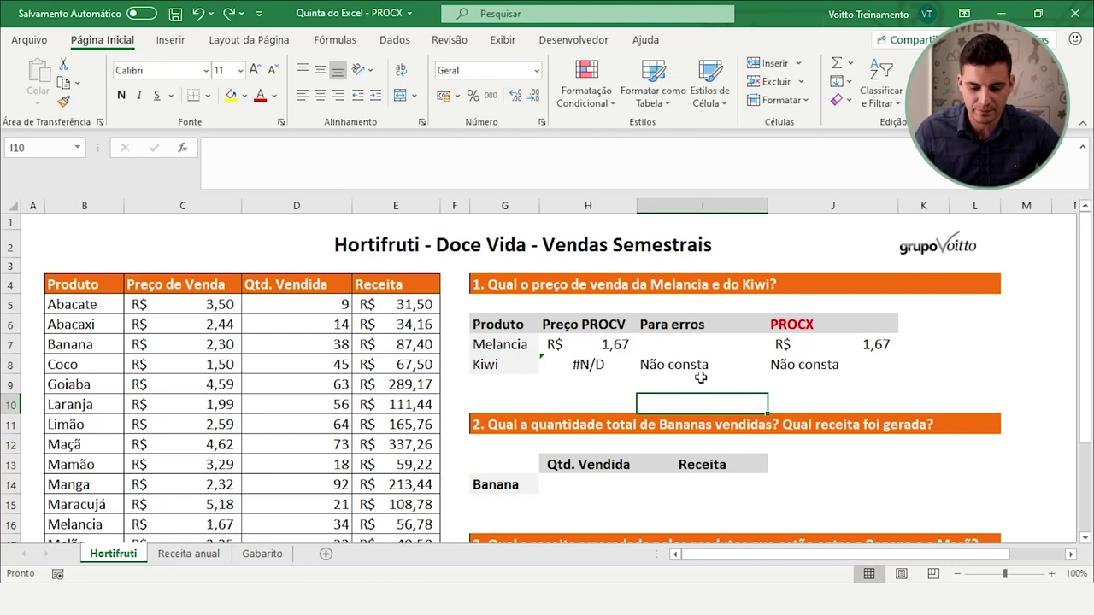
click(585, 383)
scroll(586, 380, down, 1)
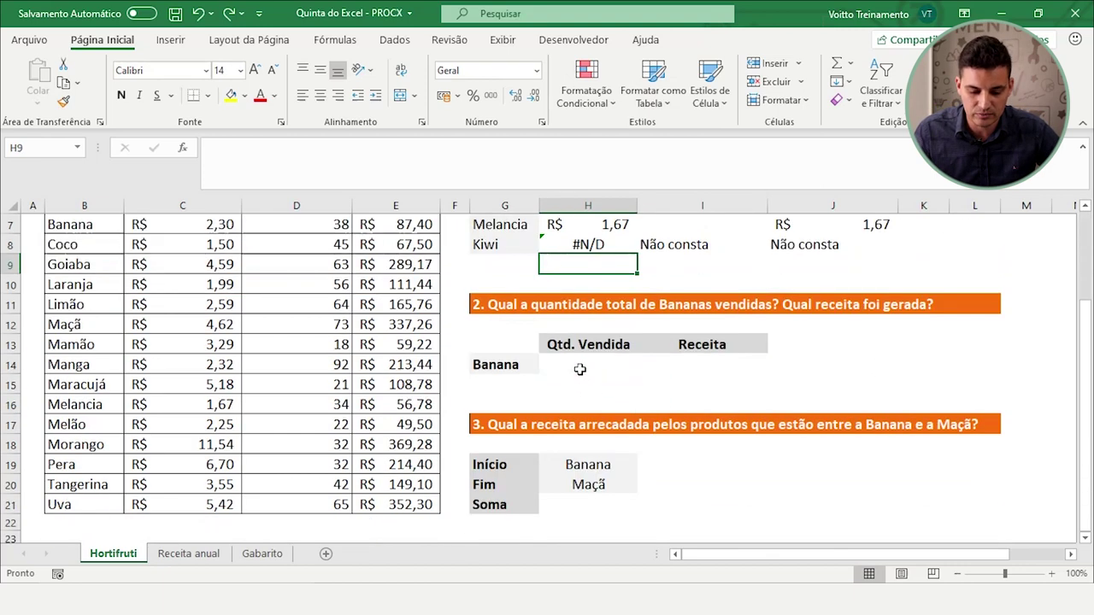
click(585, 373)
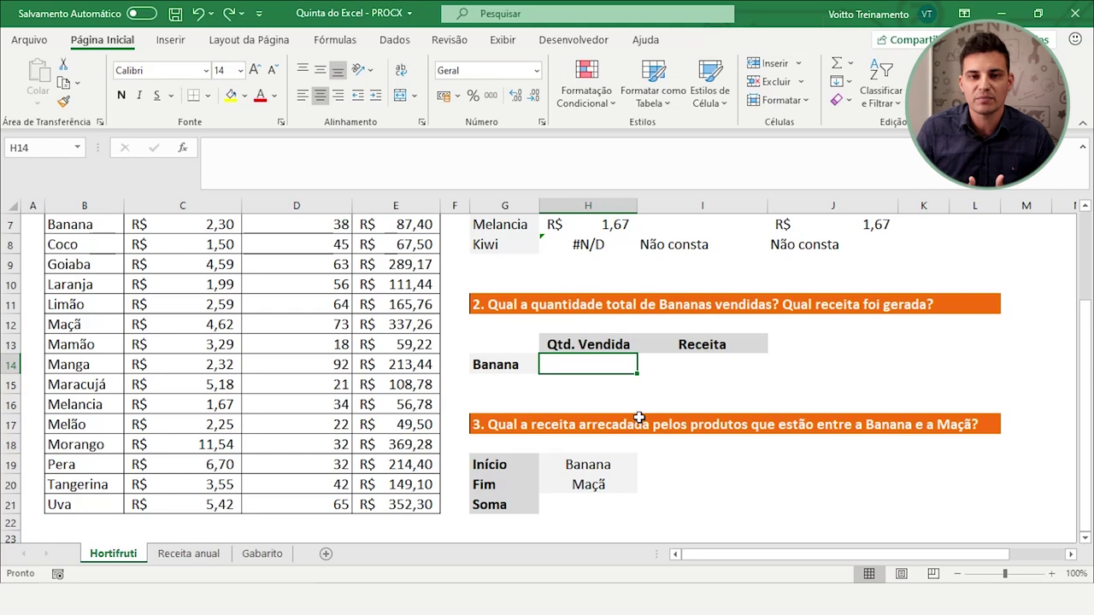
scroll(821, 446, up, 2)
click(607, 342)
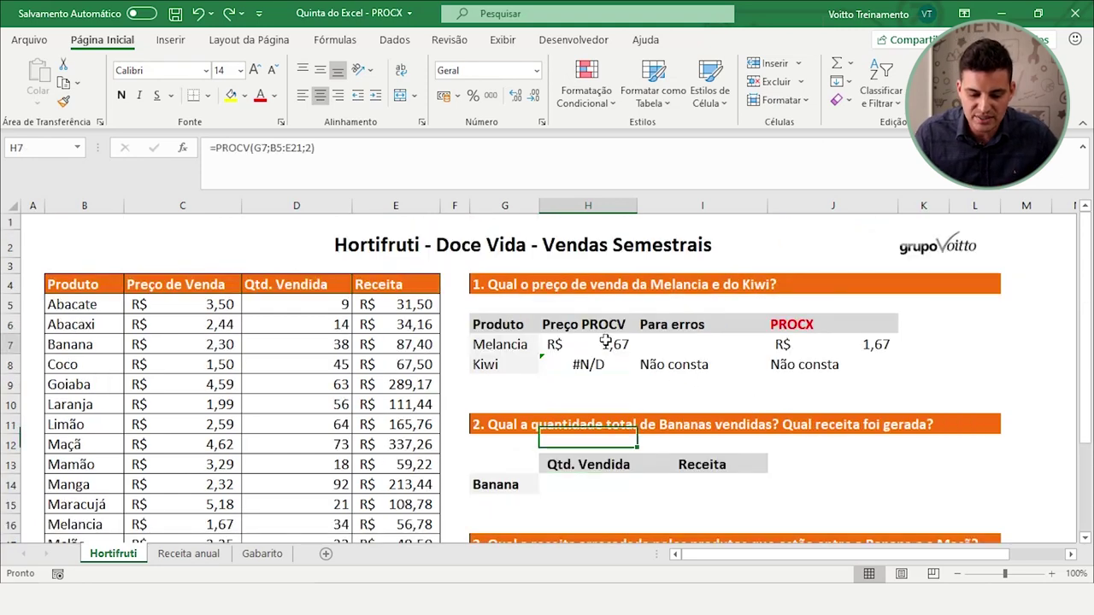
scroll(615, 372, down, 1)
click(583, 423)
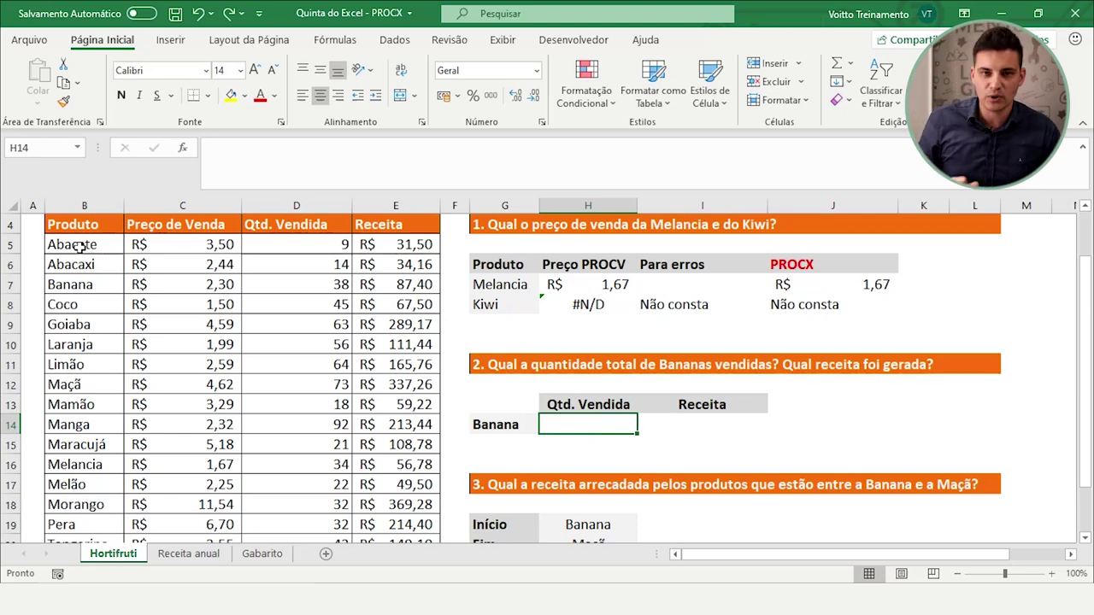
click(505, 431)
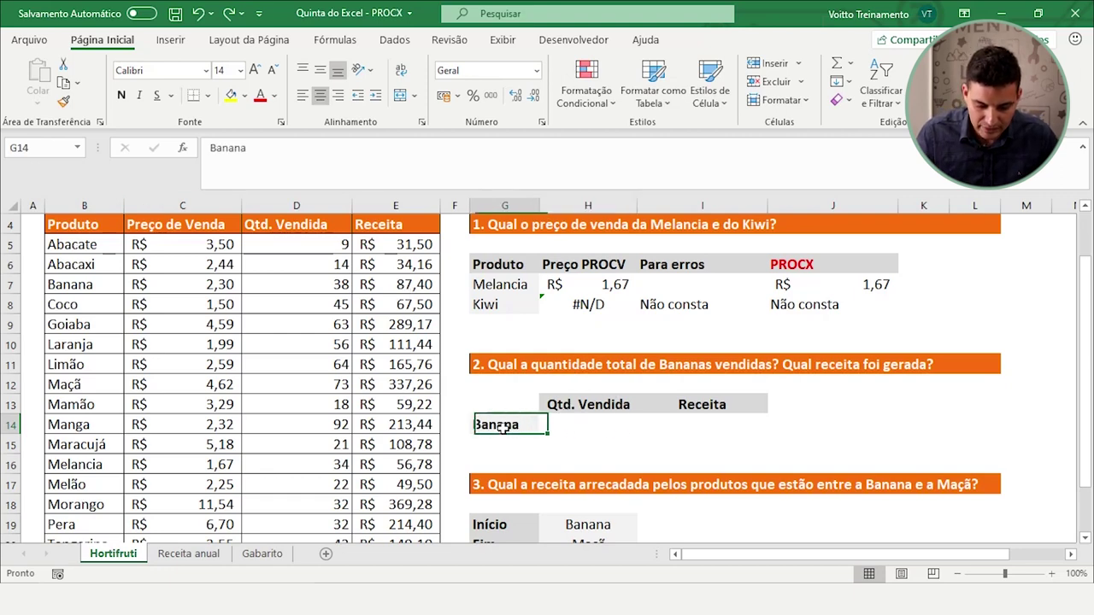
click(560, 425)
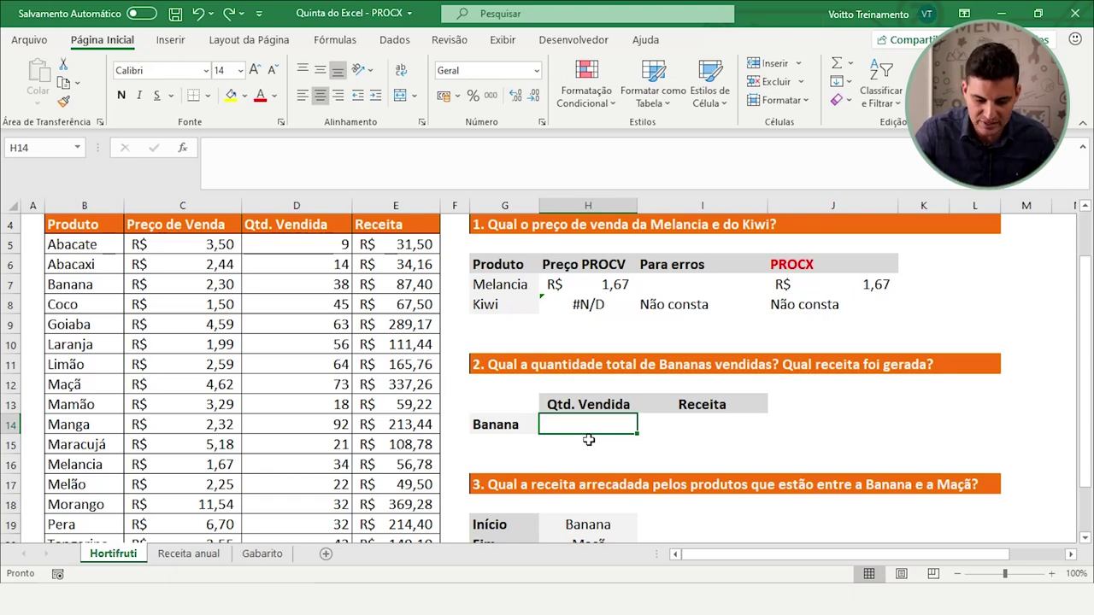
- Enter =PROCX(G14;B5:B21;D5:D21) in H14, returning Banana's quantity sold, 38
text(=pro)
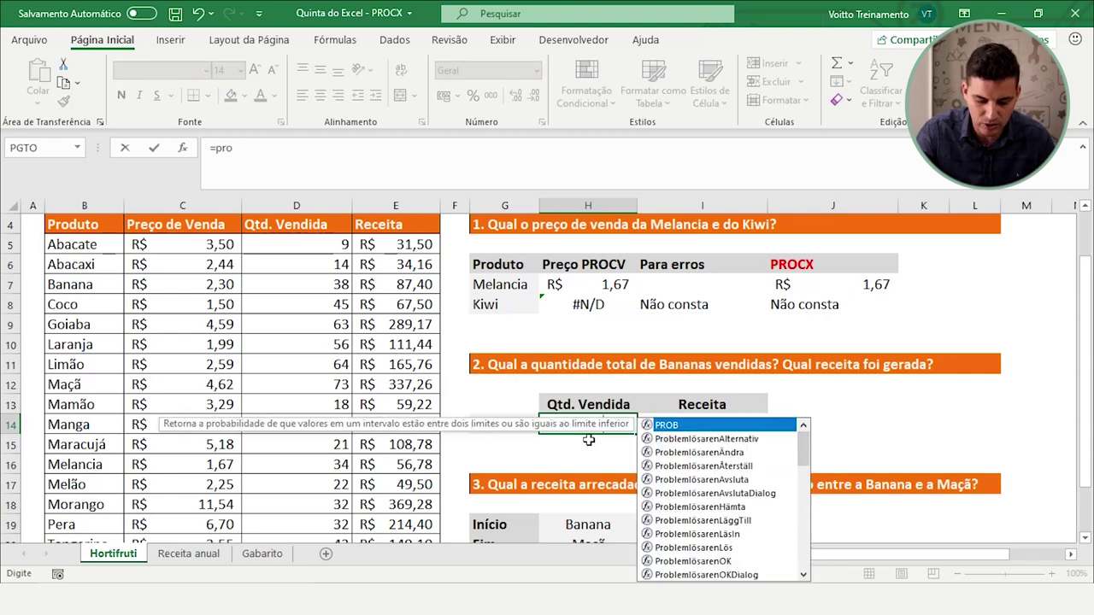
text(c)
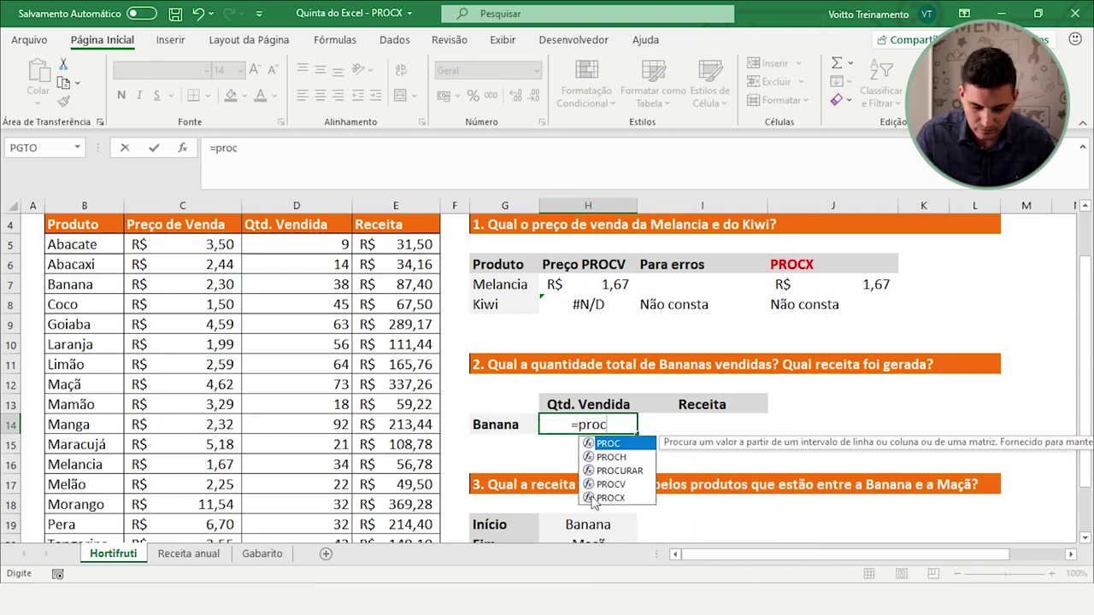
double_click(611, 499)
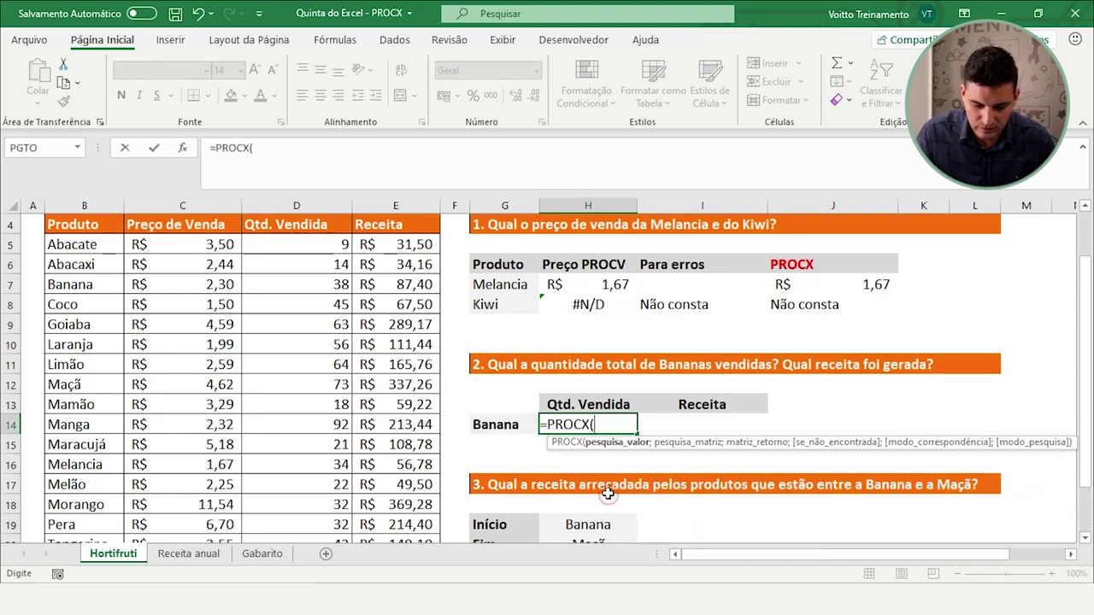
click(503, 424)
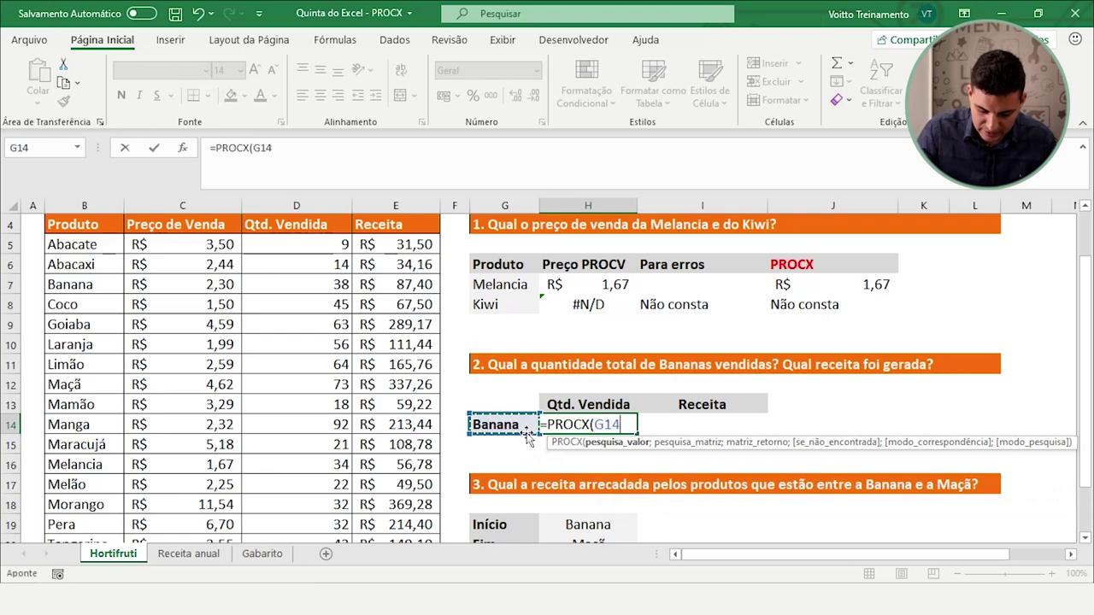
text(;)
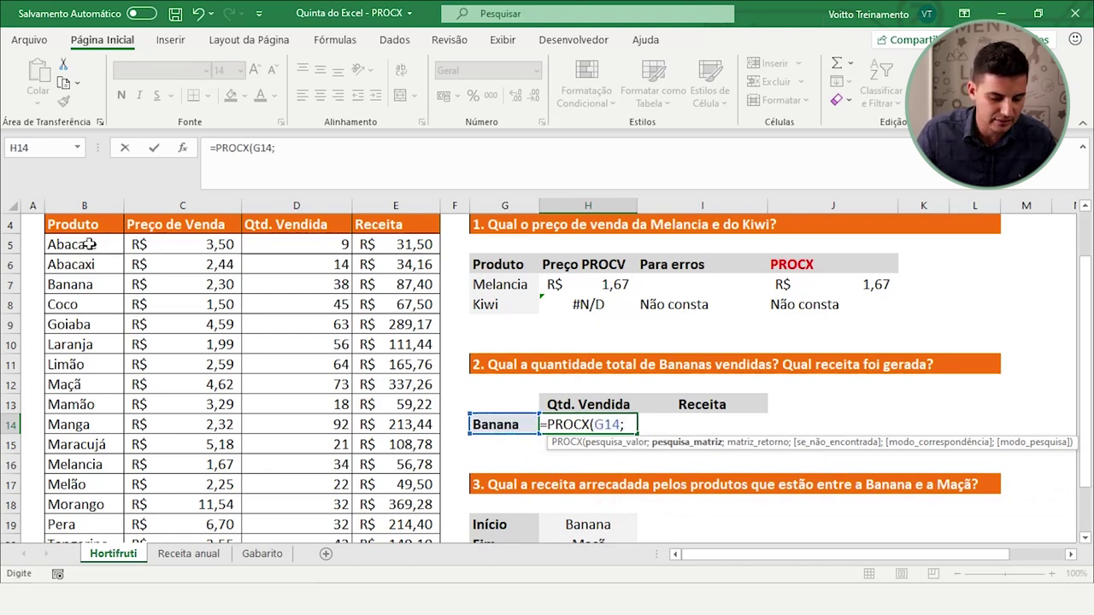
drag(90, 244, 103, 523)
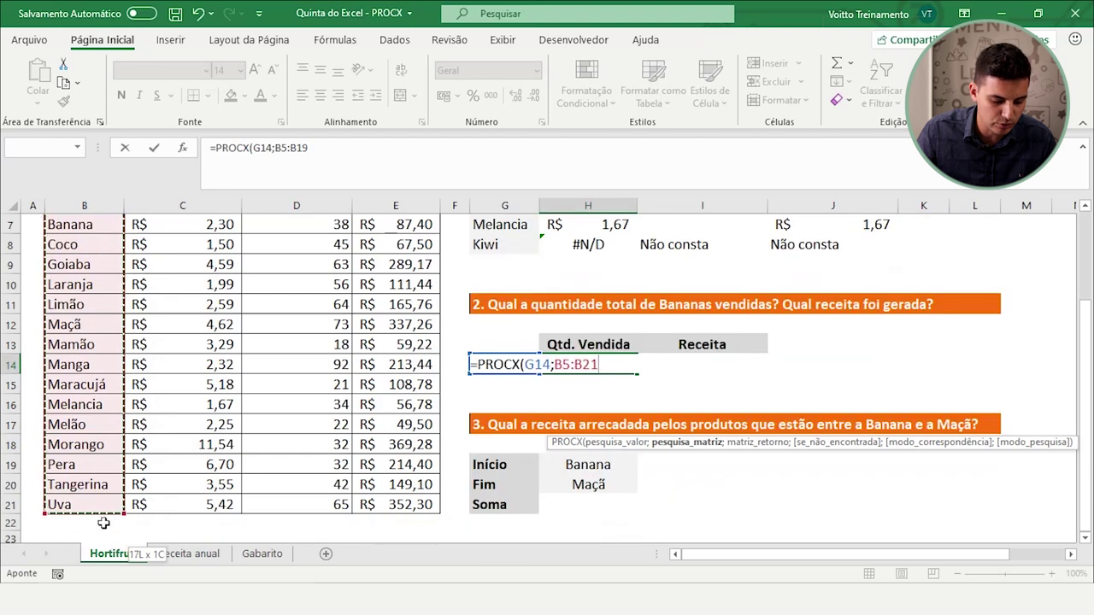
text(;)
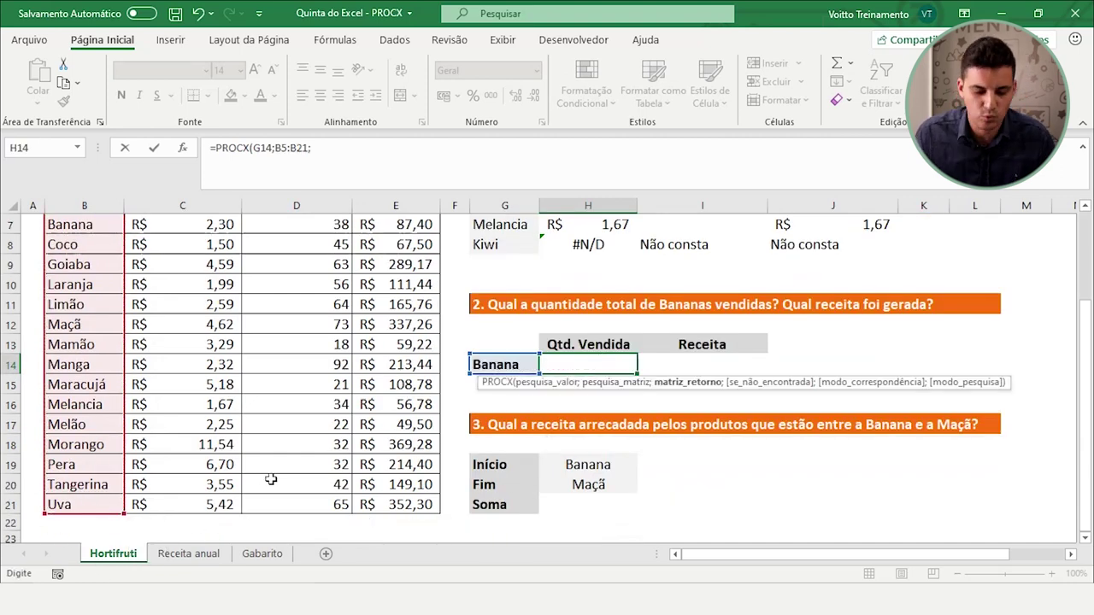
scroll(270, 480, up, 2)
click(306, 309)
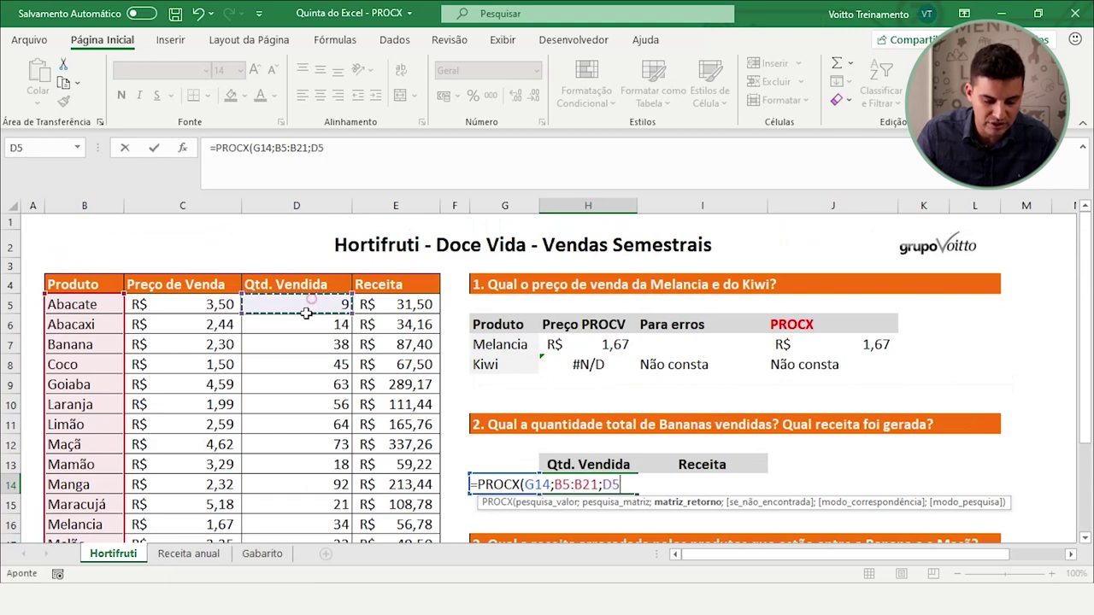
mouse_move(306, 313)
mouse_down()
mouse_move(309, 555)
mouse_move(306, 503)
mouse_up()
text())
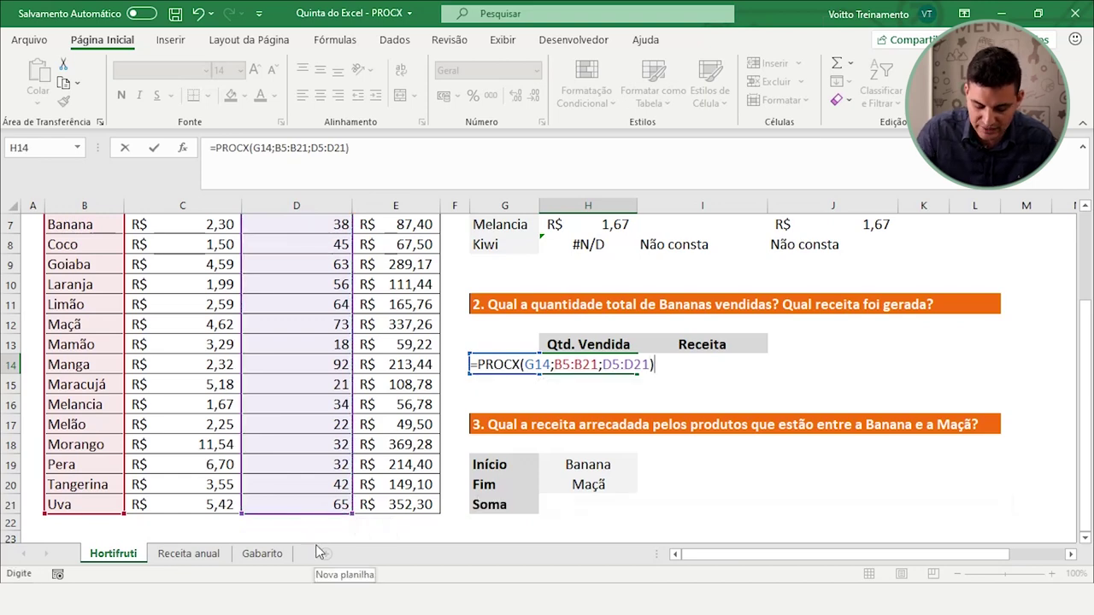
key(Return)
- Discard the stray entry in H15 and highlight the Banana row to verify
text(1)
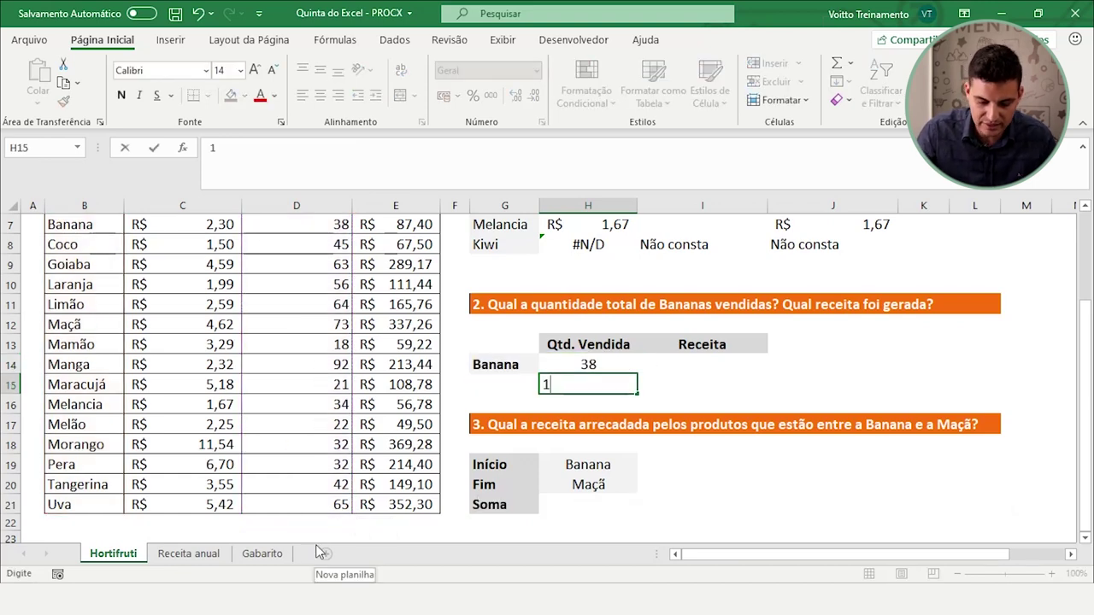
key(Escape)
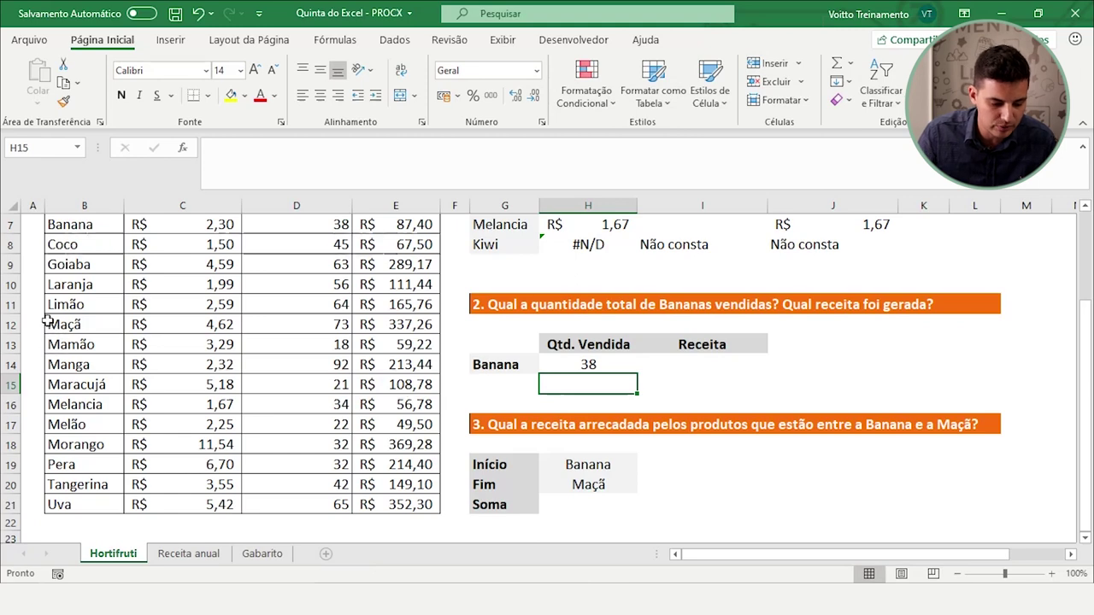
click(10, 224)
- Start a PROCX in Banana's Receita cell I14 with G14 as the lookup value
scroll(12, 225, up, 2)
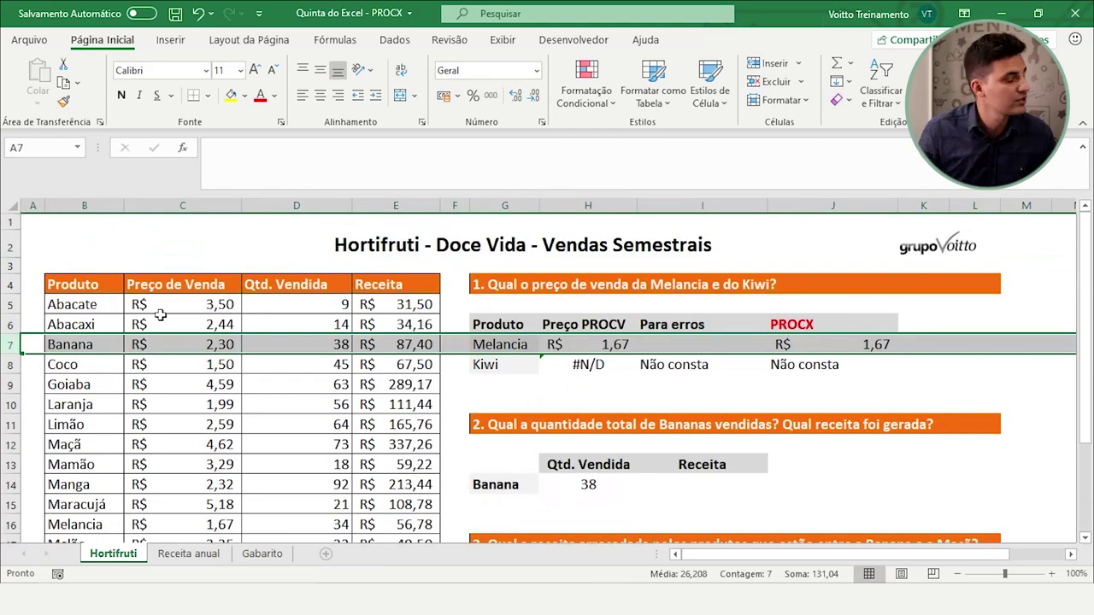
scroll(495, 479, down, 2)
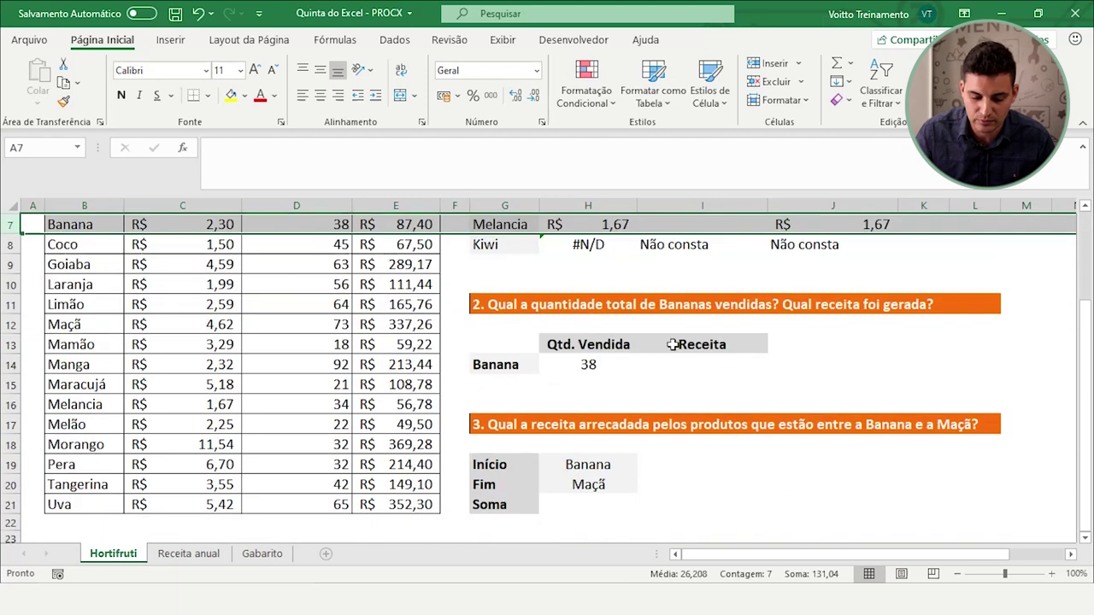
click(697, 364)
scroll(697, 364, up, 1)
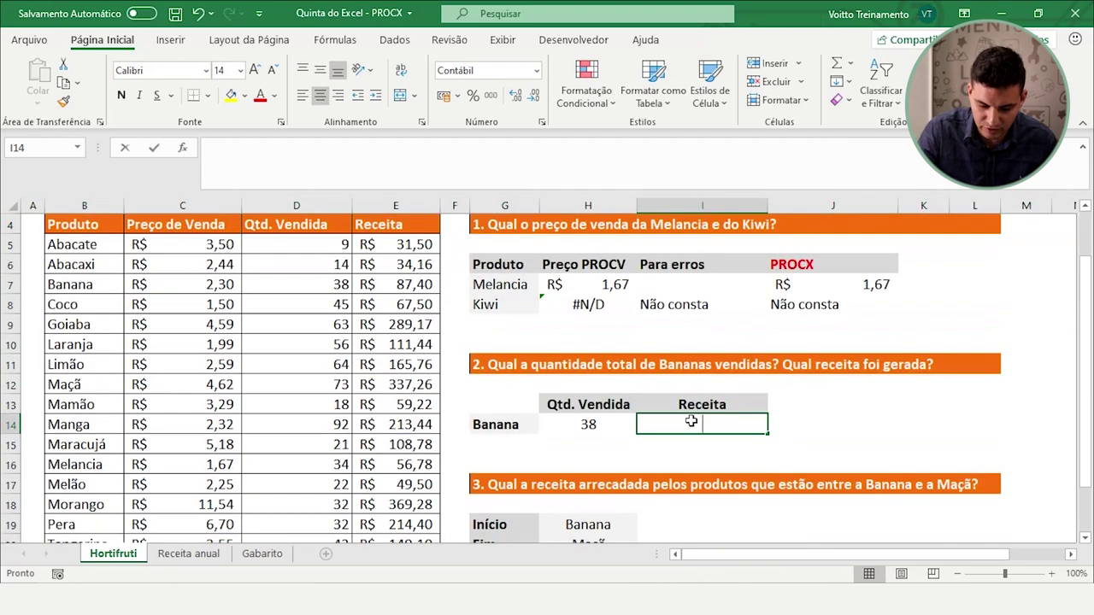
text(=pro)
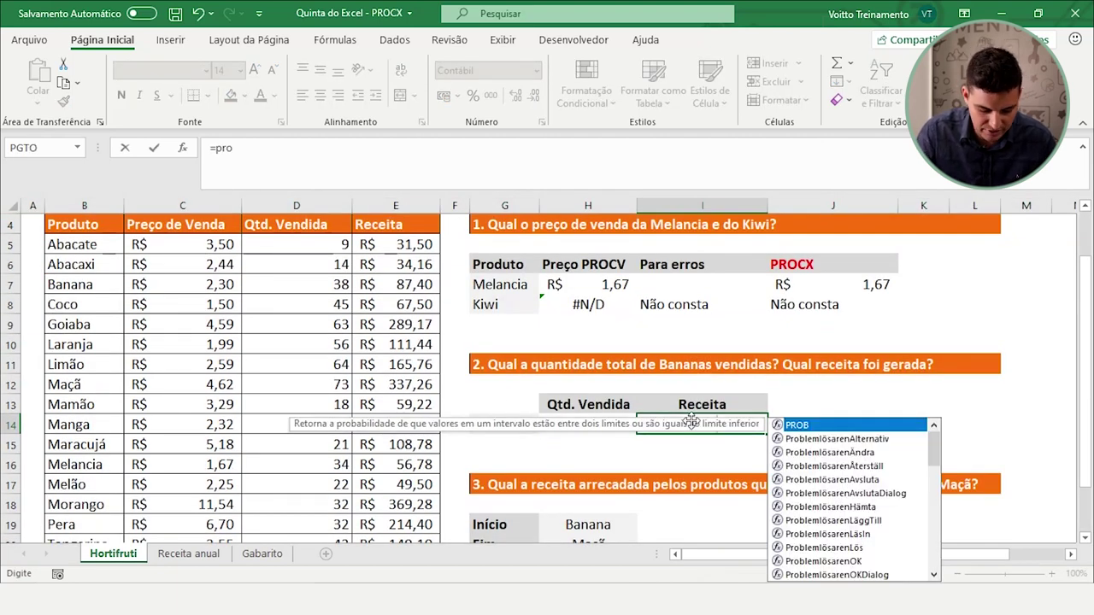
text(cx)
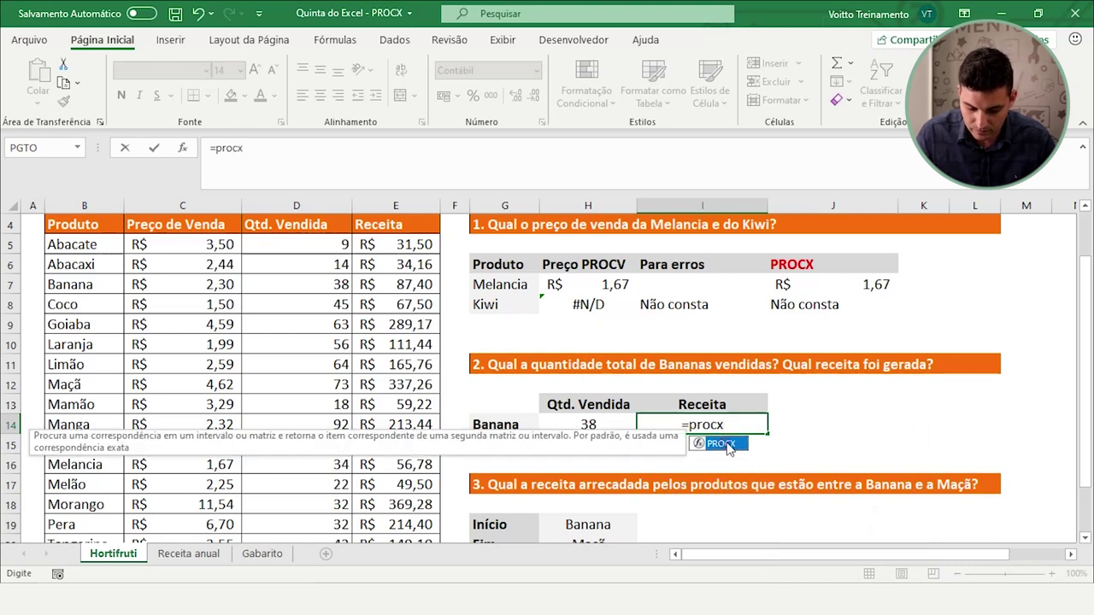
double_click(727, 446)
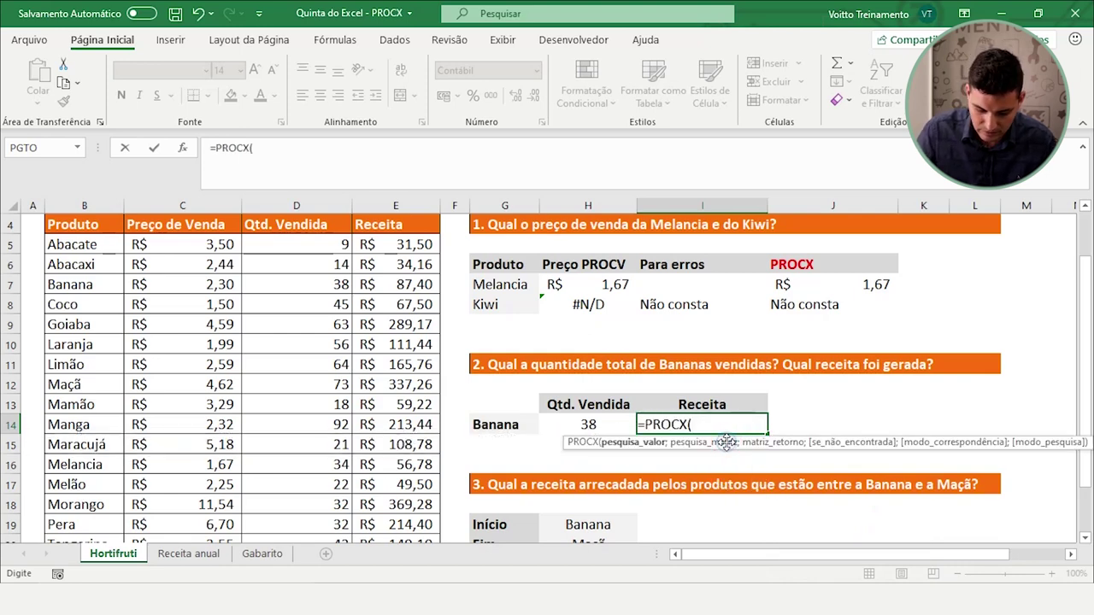
click(517, 425)
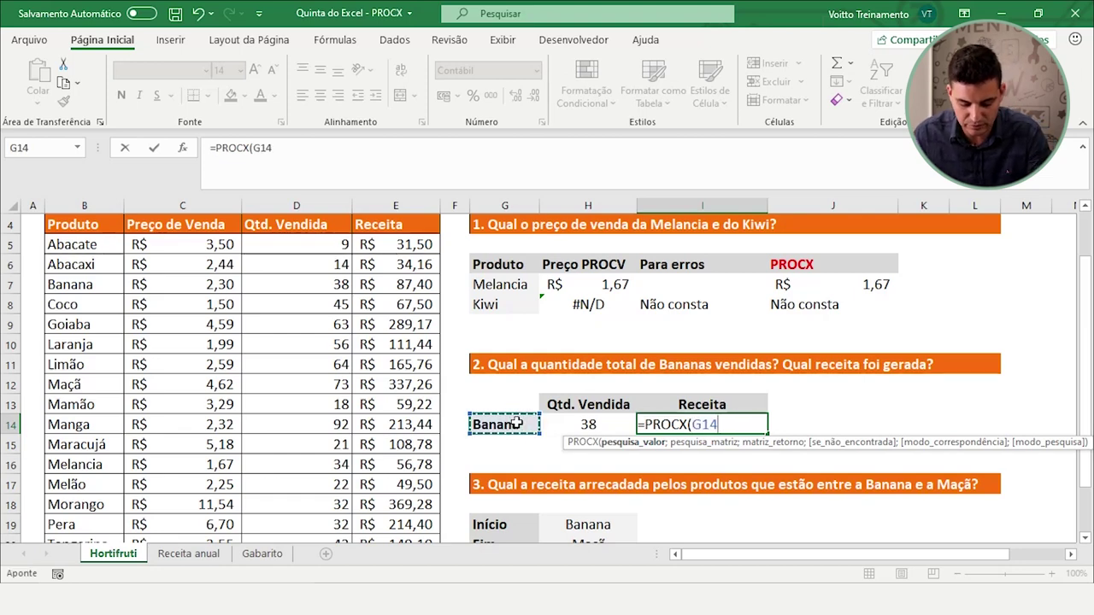
text(;)
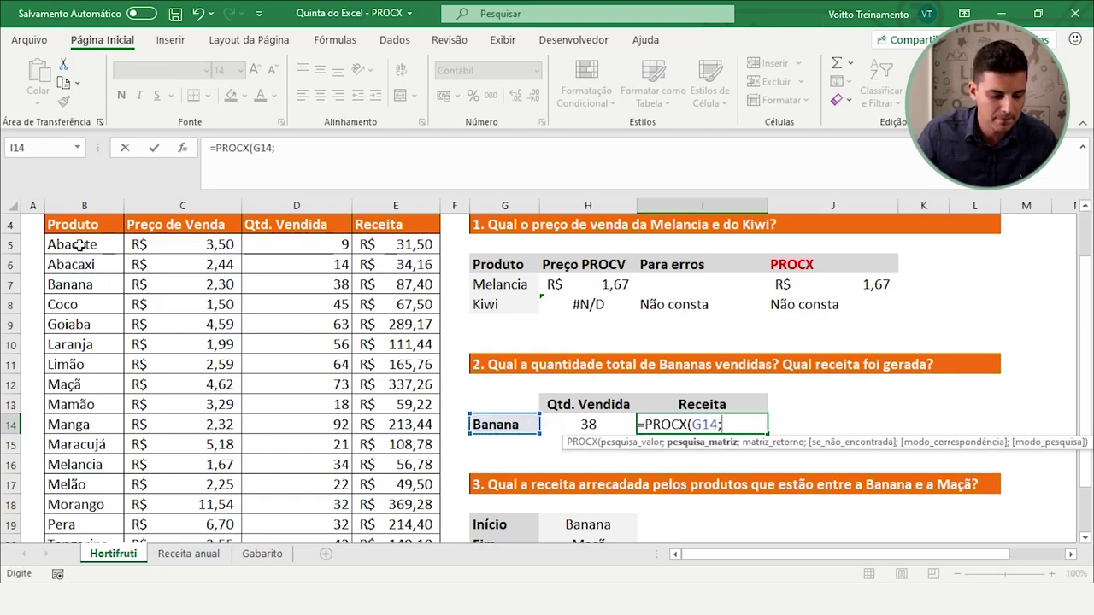
- Complete it with ranges B5:B21 and E5:E21, returning R$ 87,40, and check the Banana row
mouse_move(81, 247)
mouse_down()
mouse_move(79, 528)
mouse_move(81, 506)
mouse_up()
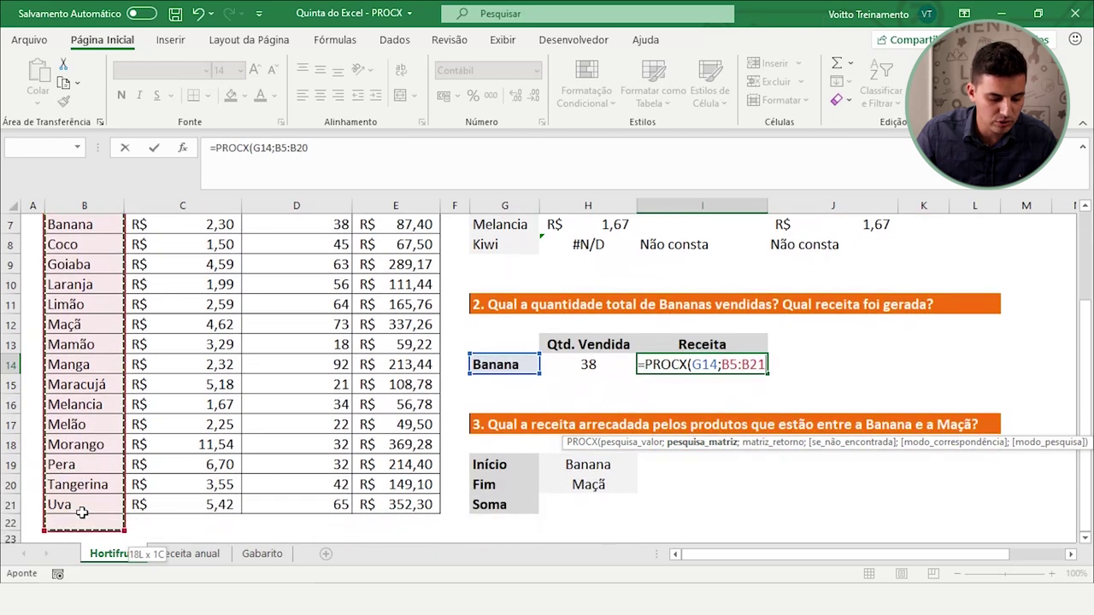
text(;)
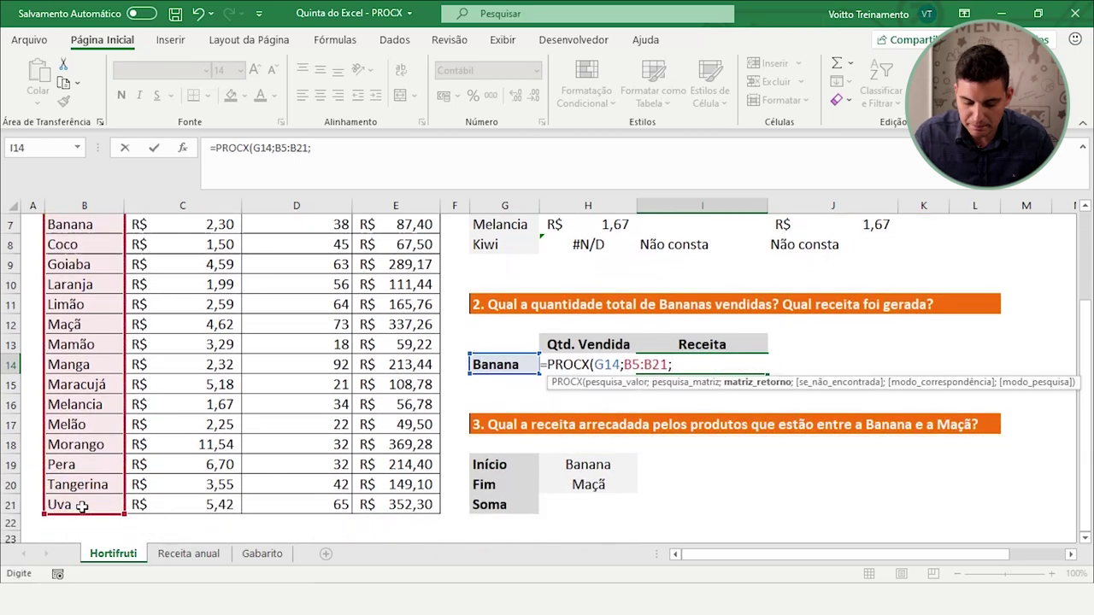
scroll(316, 488, up, 2)
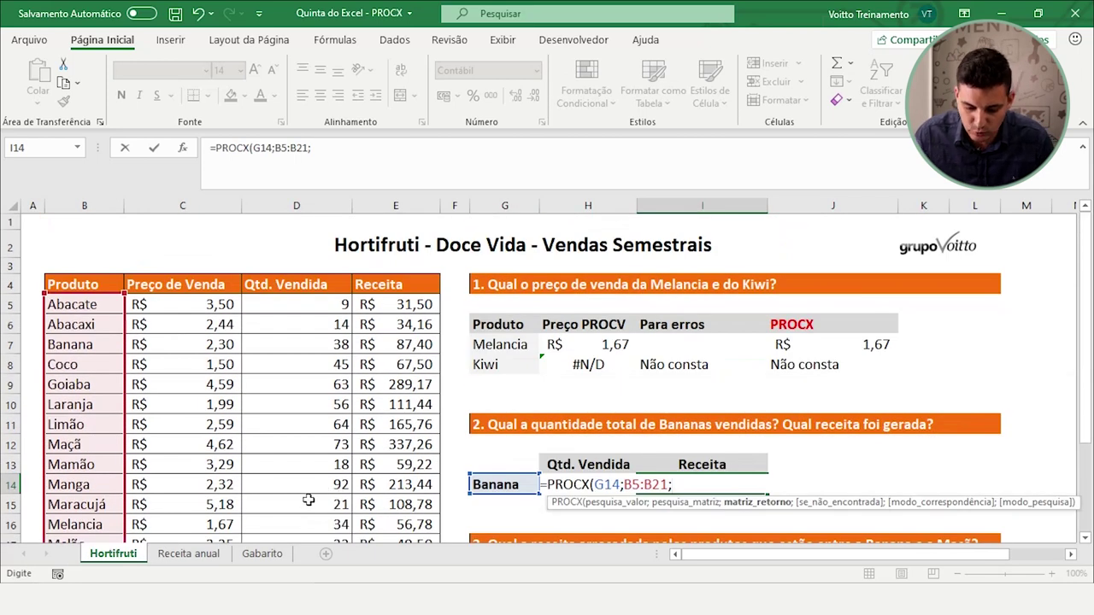
mouse_move(379, 303)
mouse_down()
mouse_move(372, 493)
mouse_move(387, 525)
mouse_up()
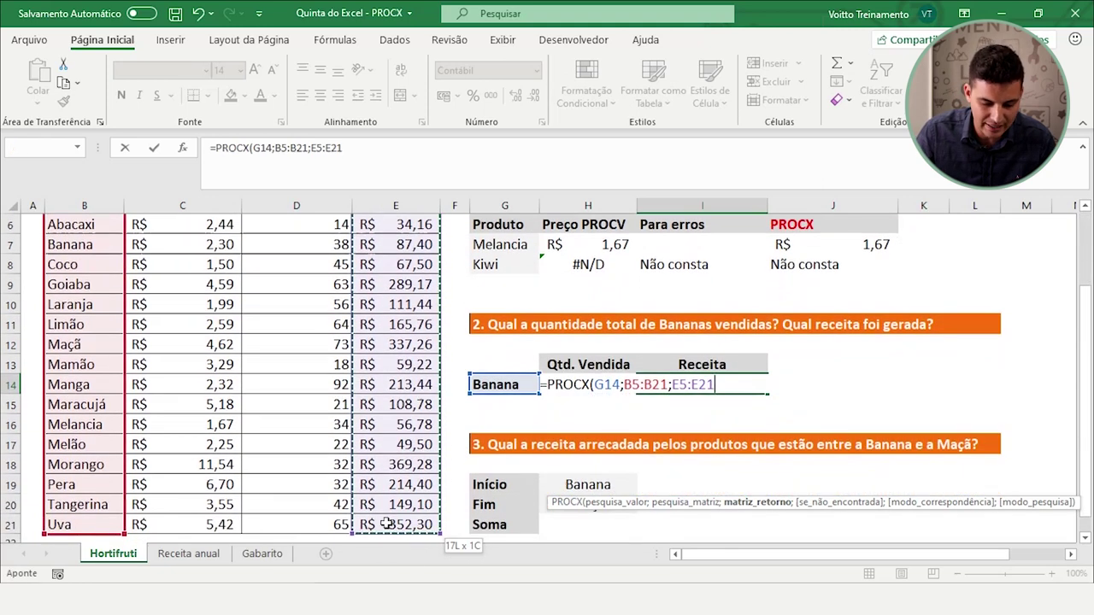
text())
key(Return)
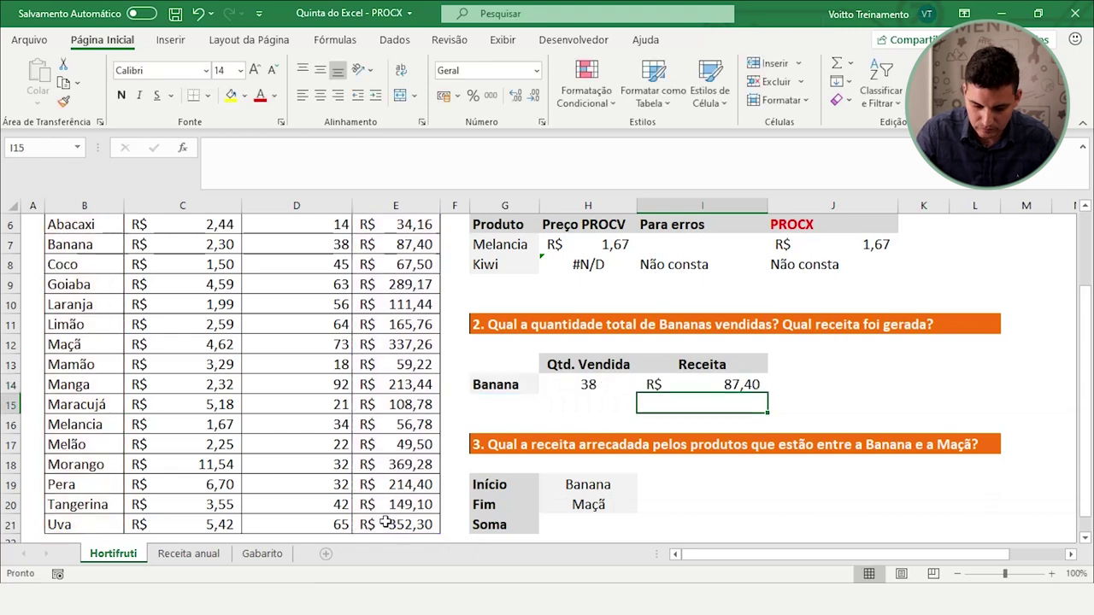
scroll(229, 438, up, 1)
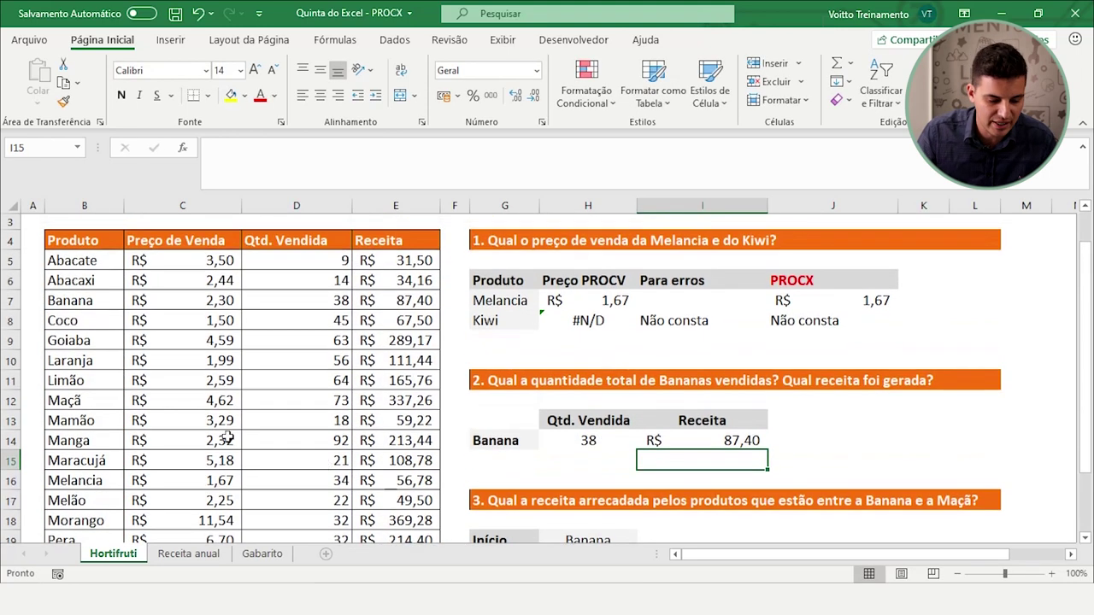
click(12, 301)
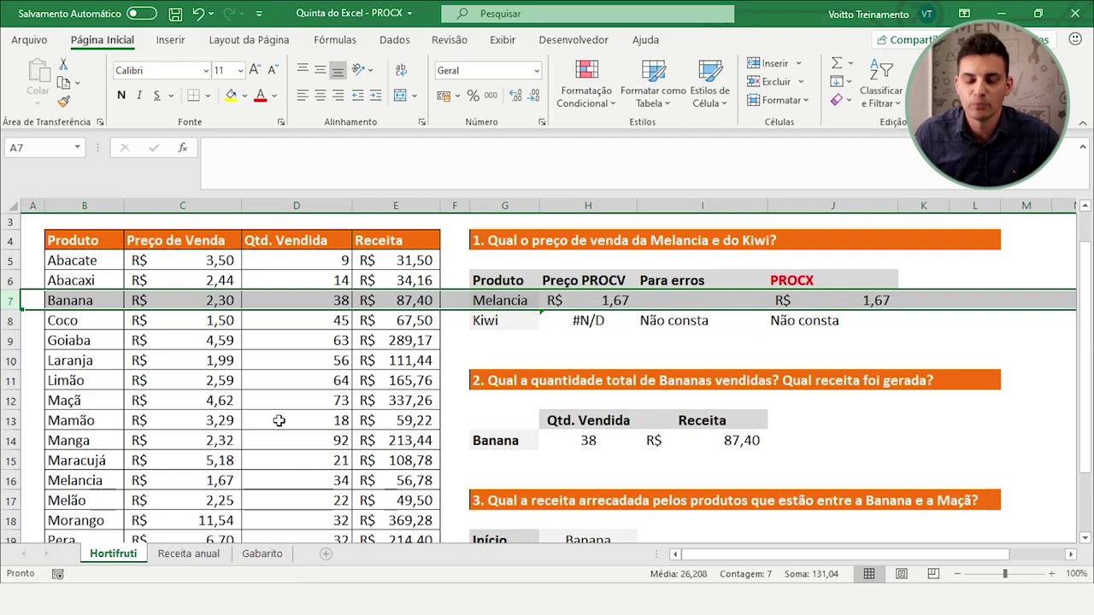
click(716, 439)
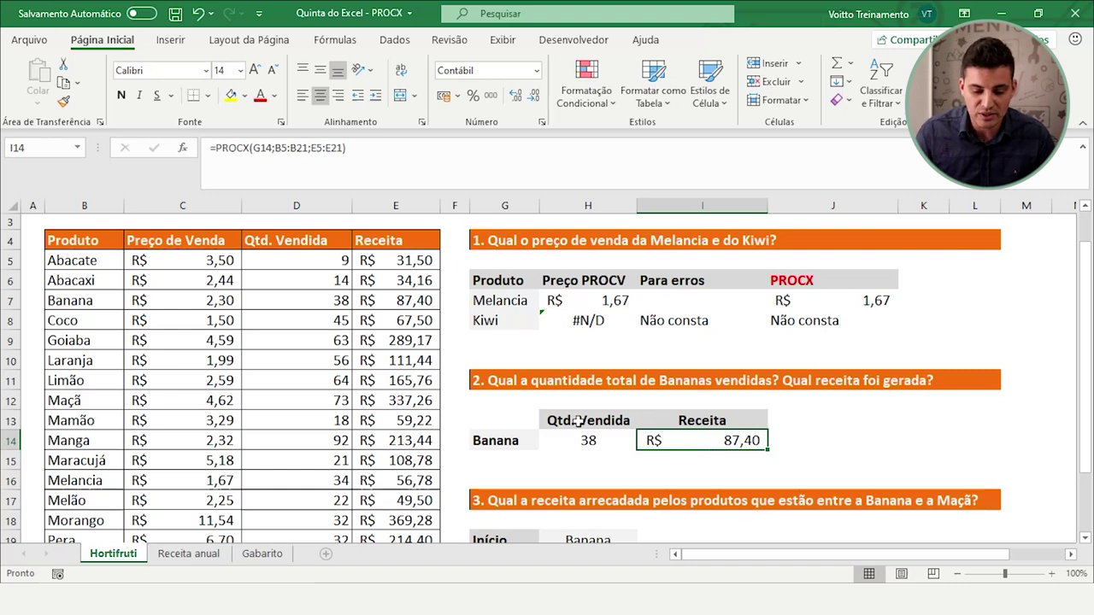
click(506, 448)
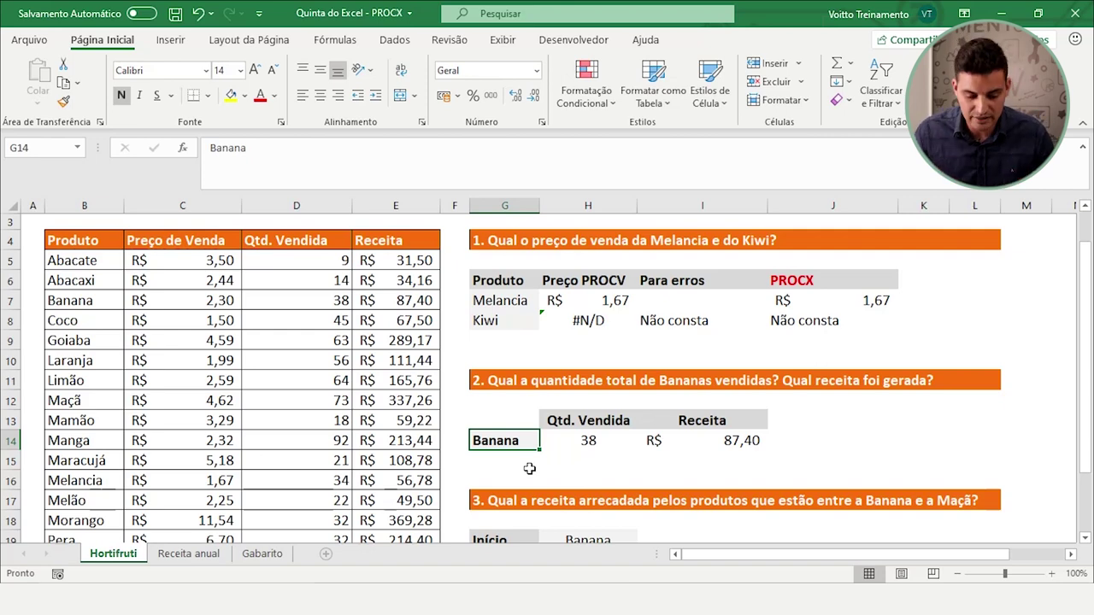
scroll(539, 457, down, 2)
click(599, 430)
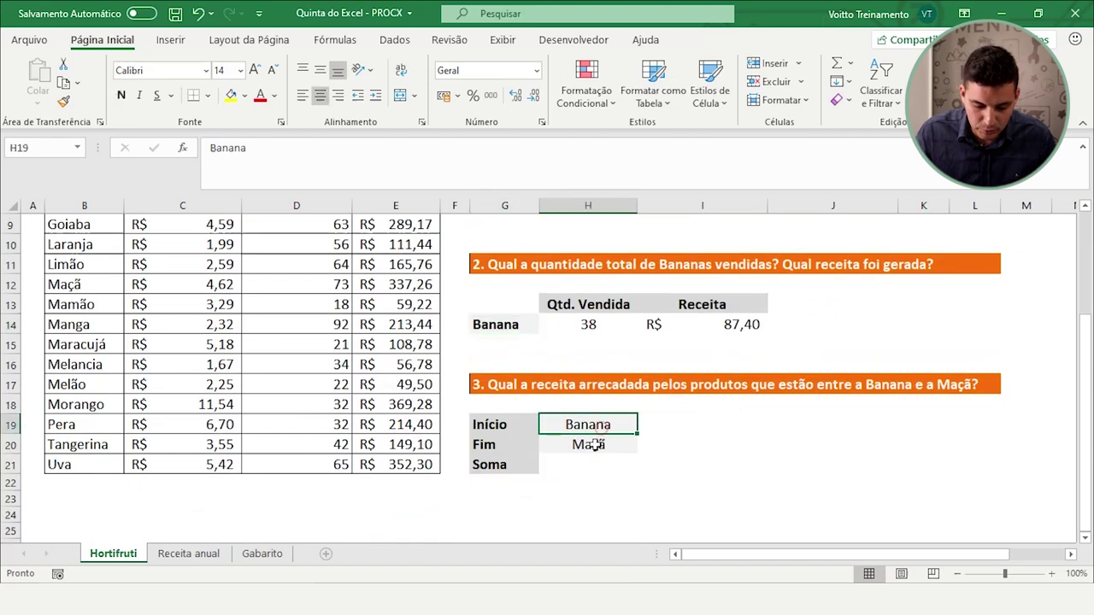
click(588, 446)
click(586, 464)
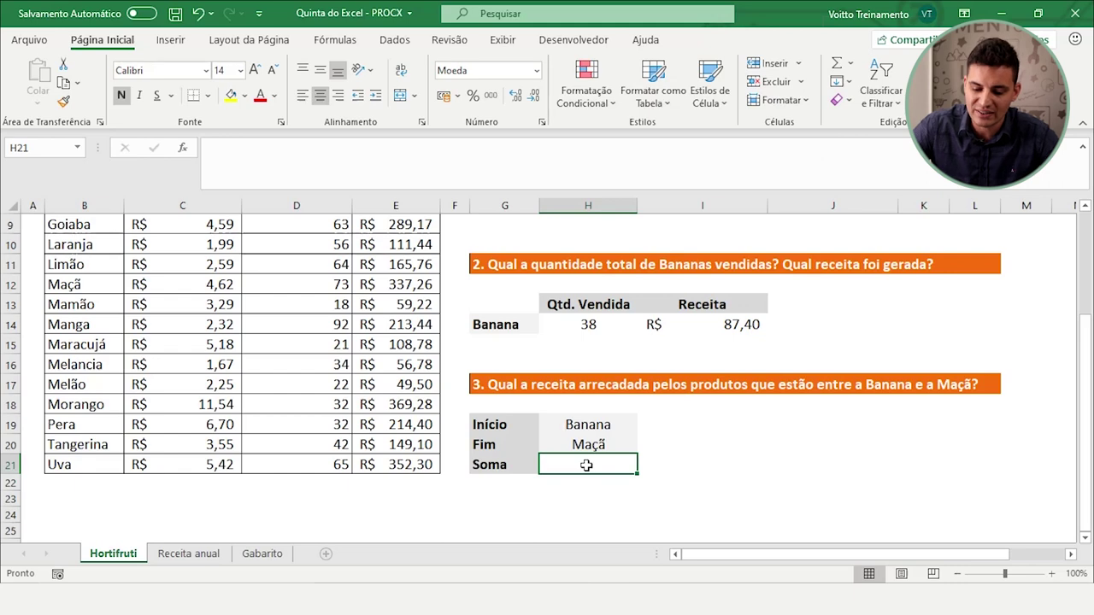
scroll(403, 453, up, 1)
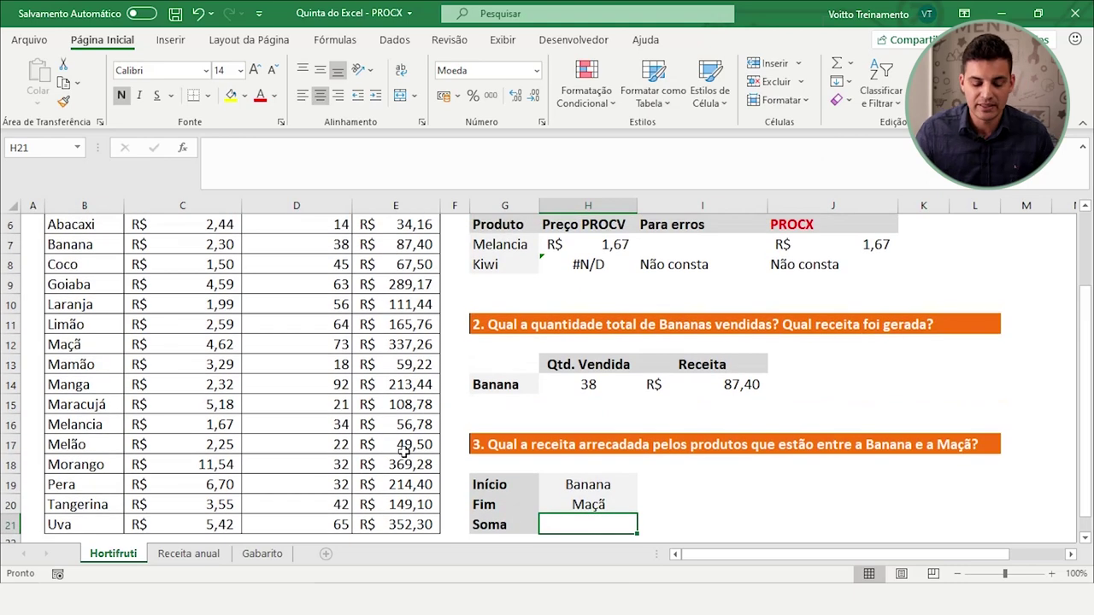
scroll(403, 453, up, 2)
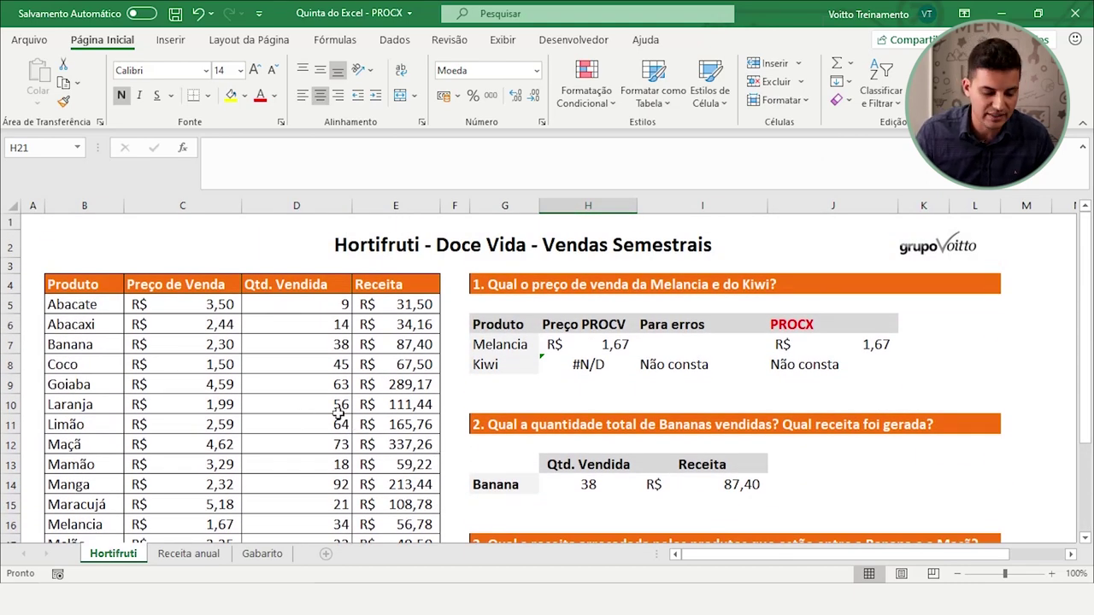
scroll(339, 412, down, 1)
click(329, 405)
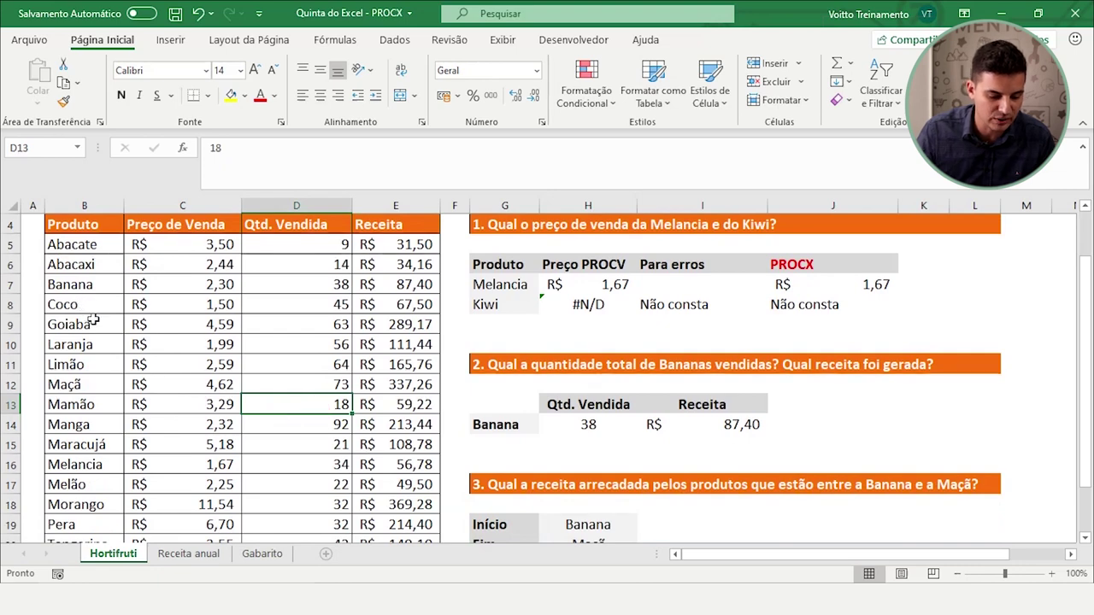
scroll(111, 325, down, 1)
scroll(34, 320, up, 2)
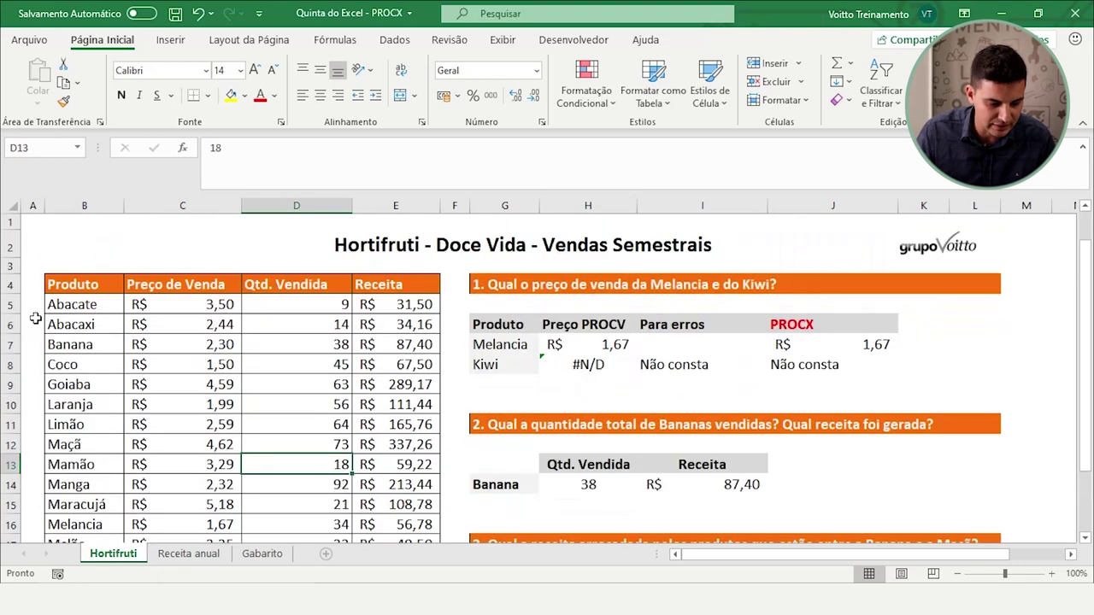
mouse_move(81, 344)
mouse_down()
mouse_move(359, 346)
mouse_move(386, 459)
mouse_up()
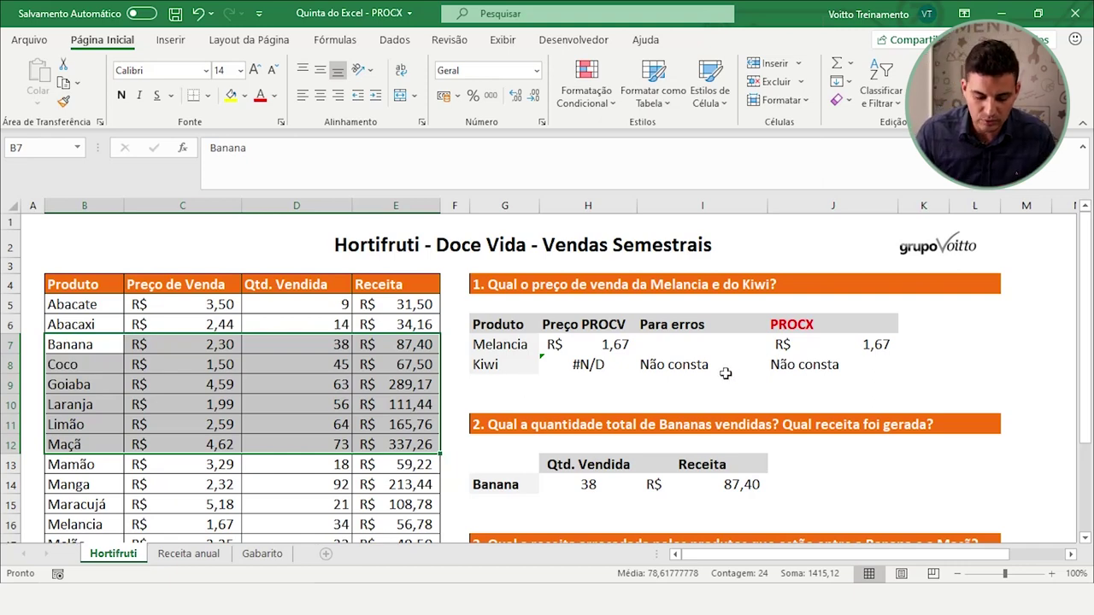
click(850, 63)
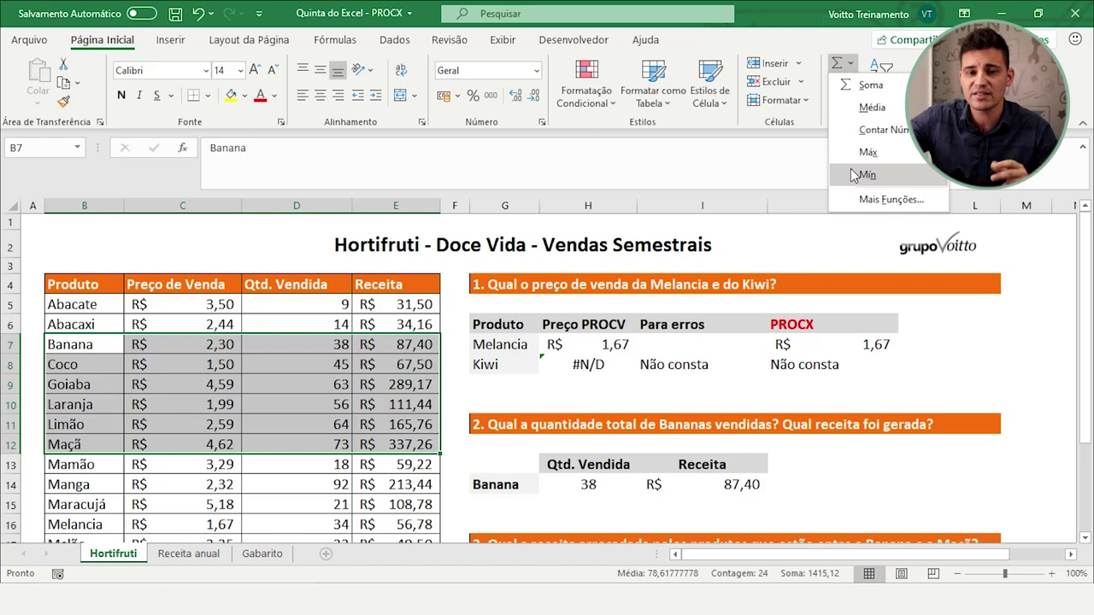
scroll(684, 367, down, 3)
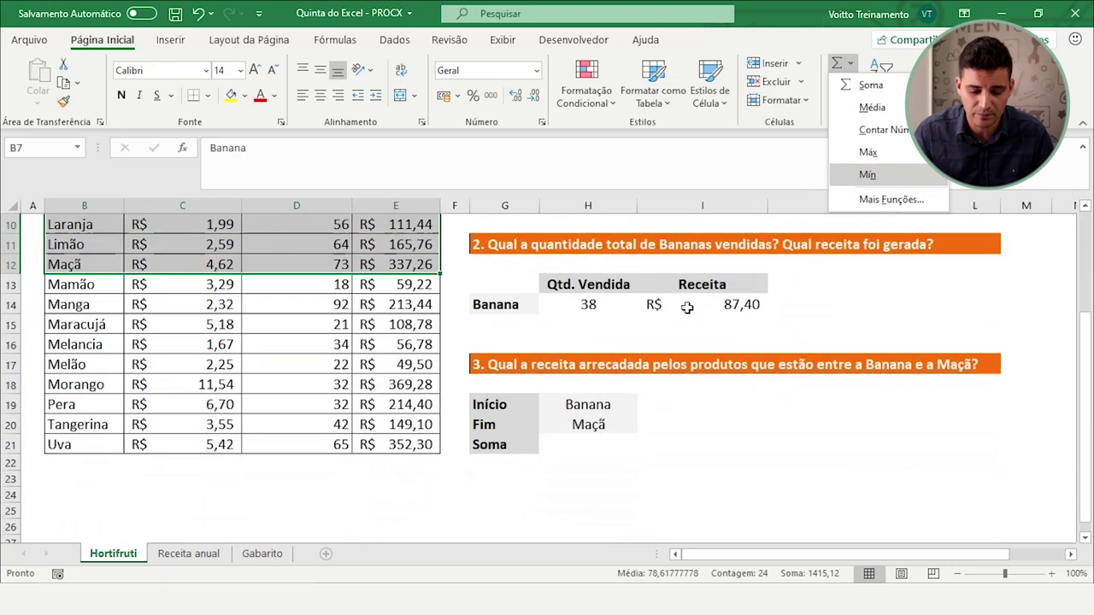
scroll(635, 332, down, 1)
click(669, 359)
click(581, 385)
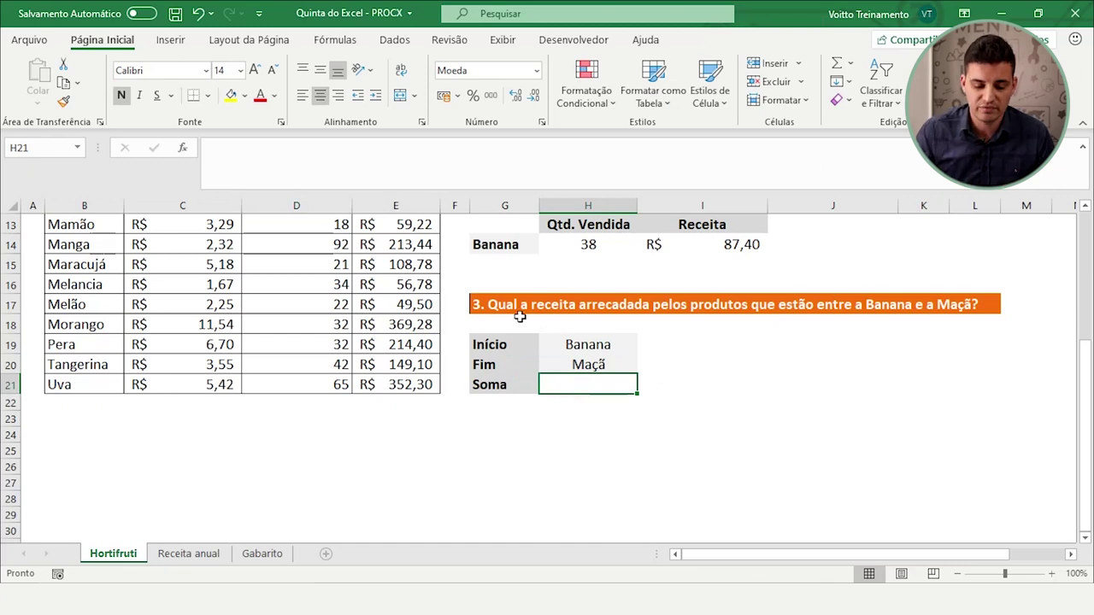
- Check the Início (Banana) and Fim (Maçã) values, then select the Soma cell H21
click(568, 344)
click(588, 364)
click(571, 386)
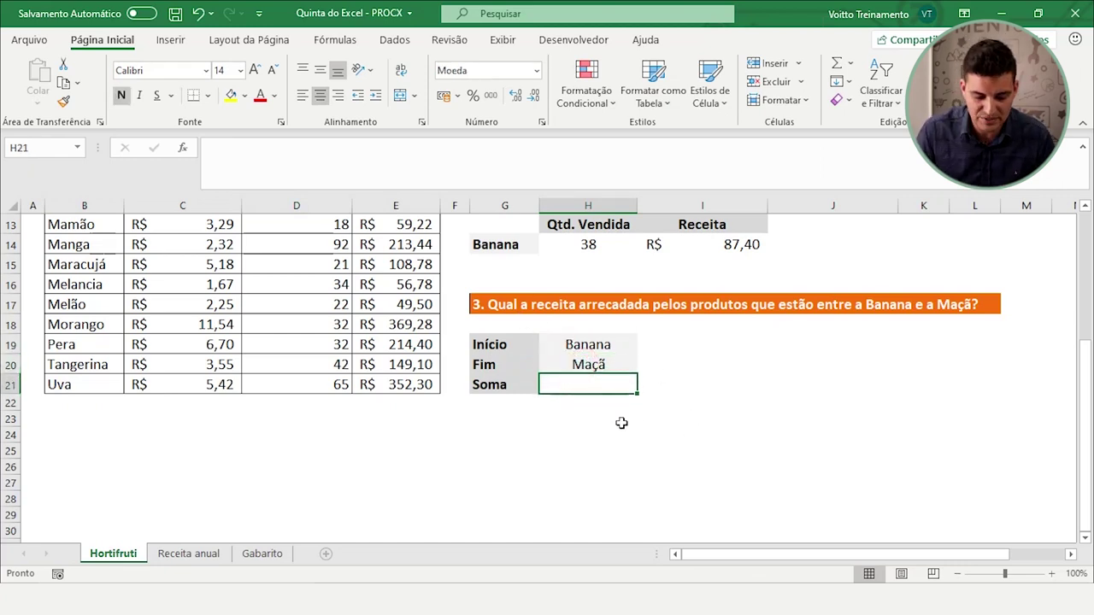
- Begin =SOMA with PROCX(H19;B5:B21;E5:E21) to locate Banana's revenue
text(=)
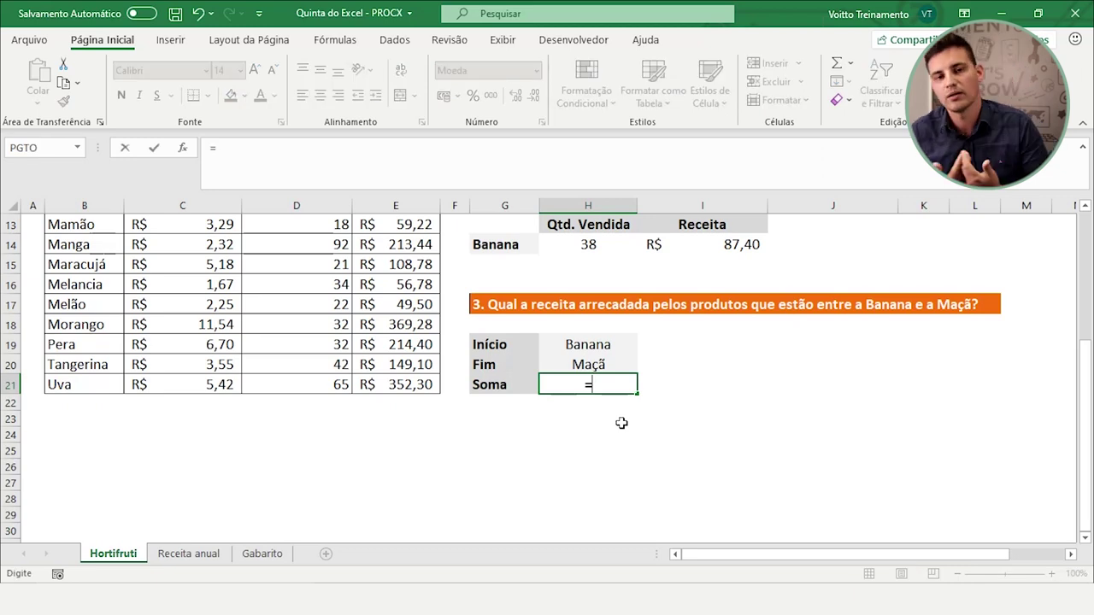
text(so)
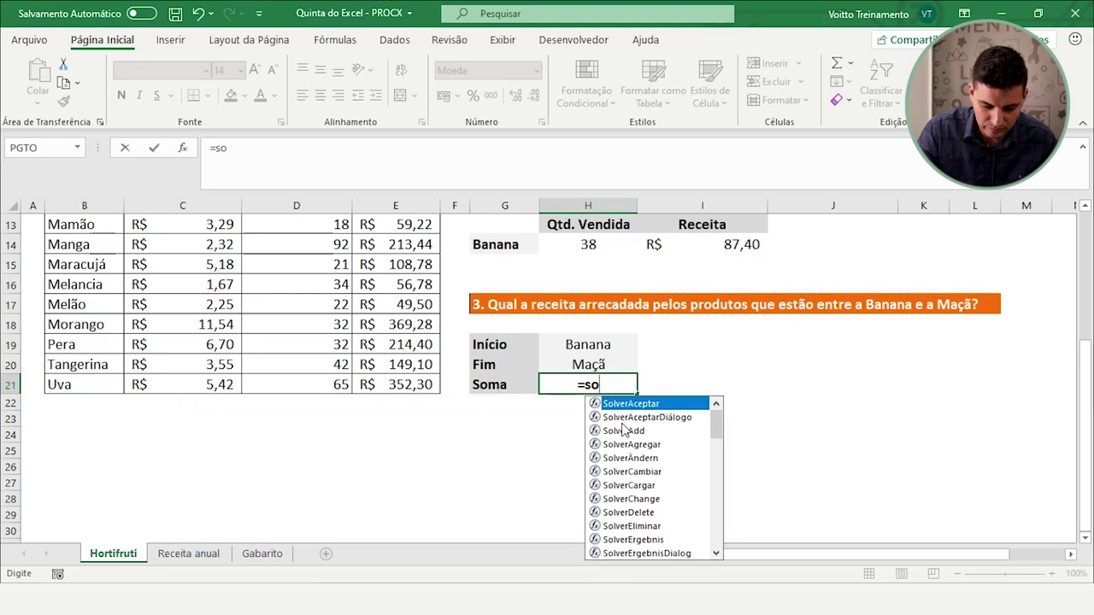
text(ma()
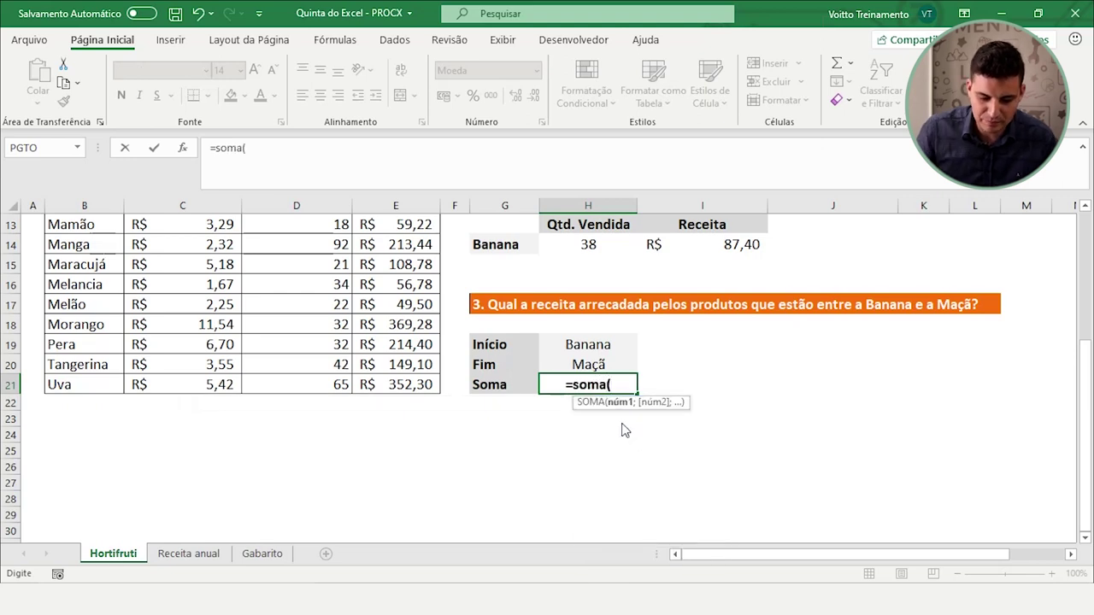
text(p)
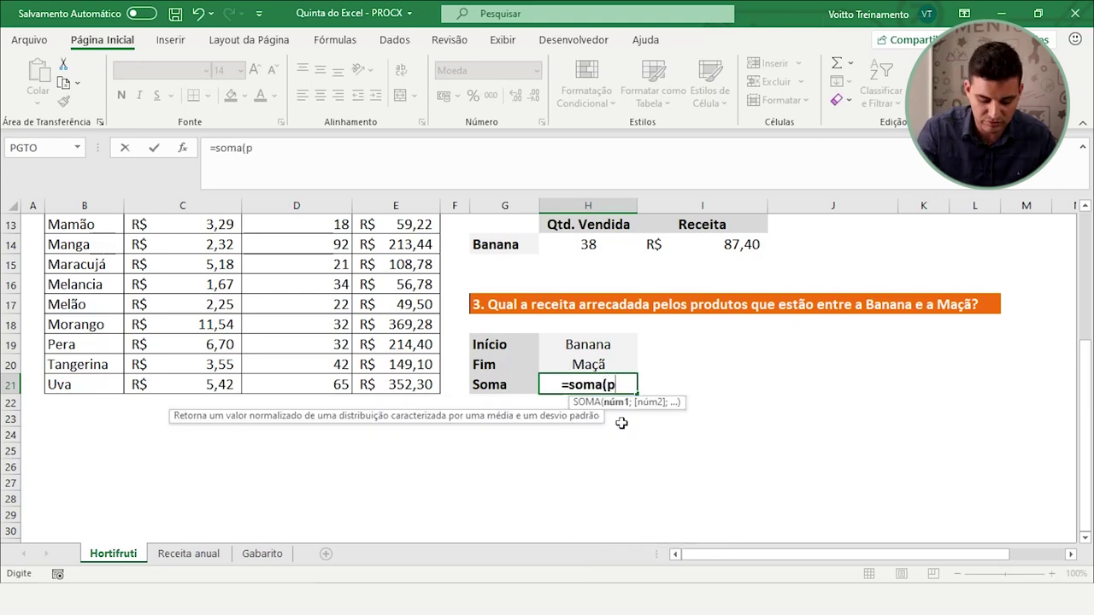
text(rocx)
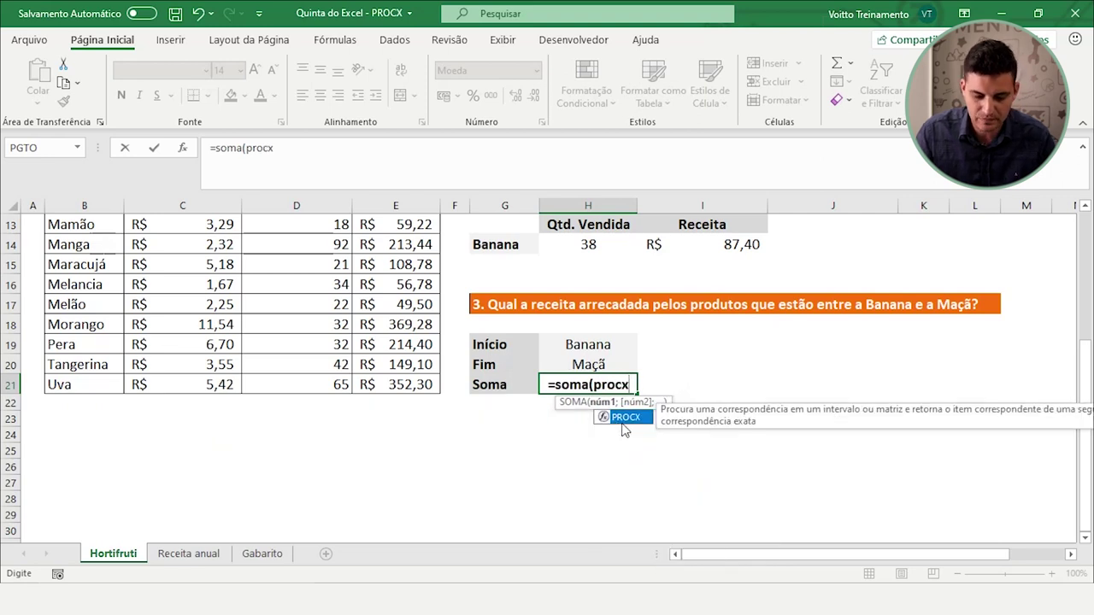
text(()
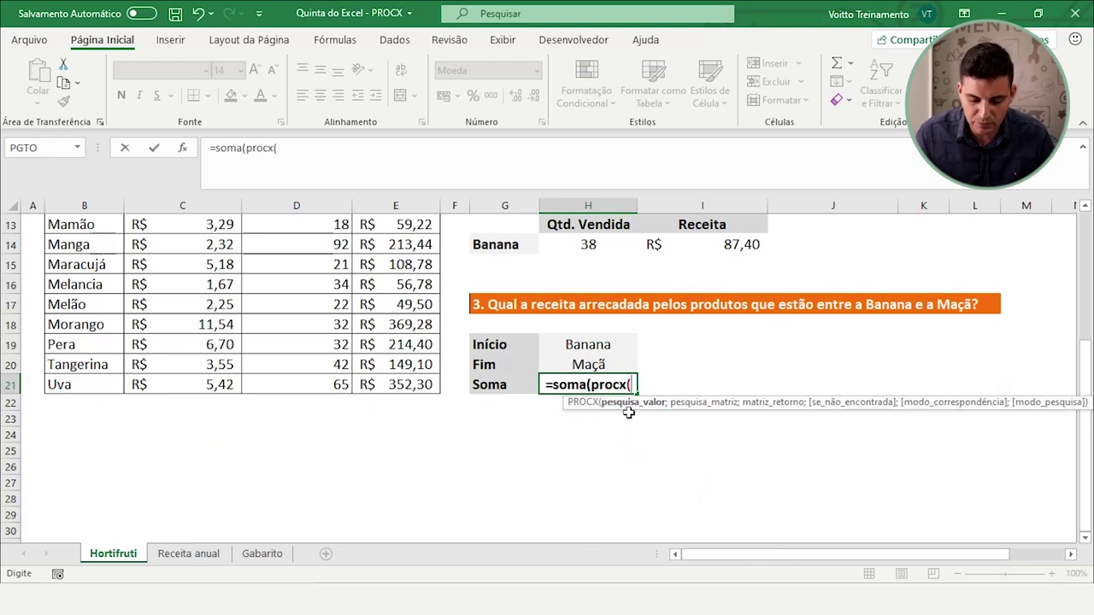
click(592, 348)
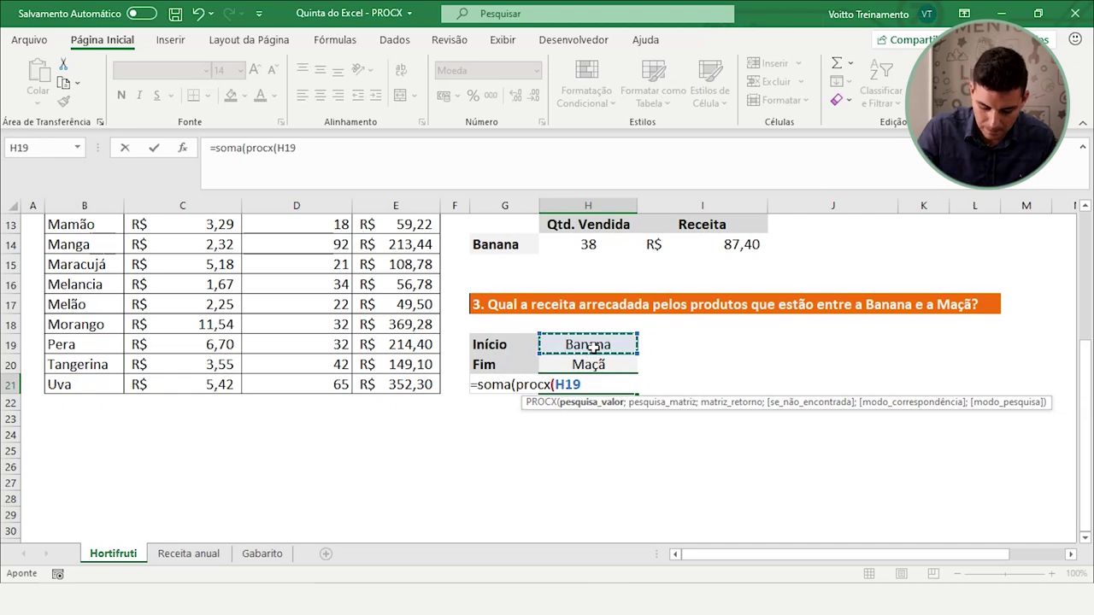
text(;)
scroll(364, 436, up, 2)
scroll(219, 354, up, 1)
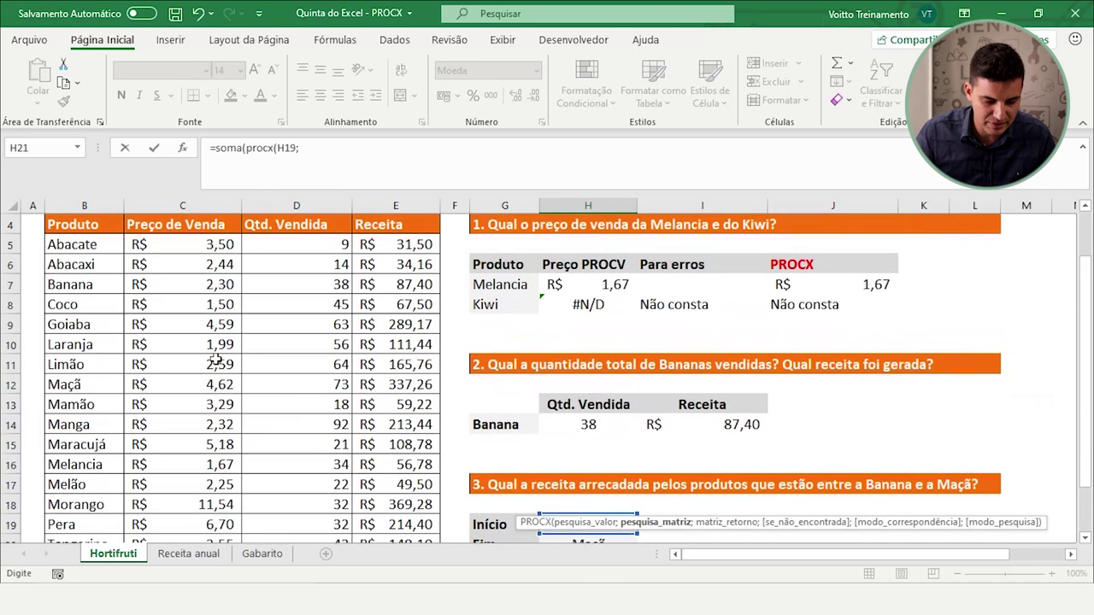
drag(86, 244, 96, 509)
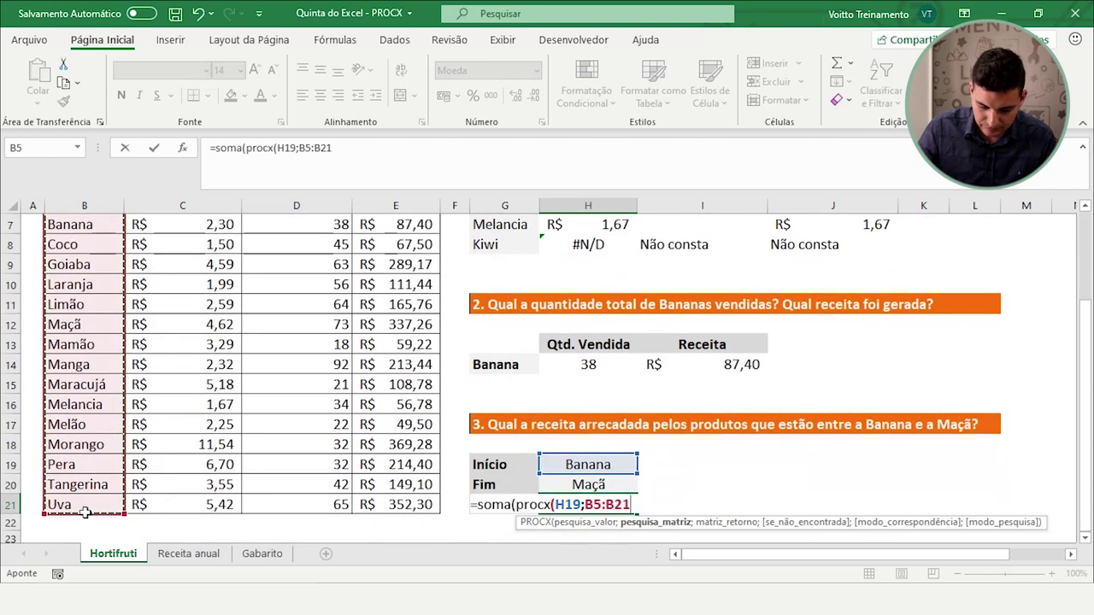
text(;)
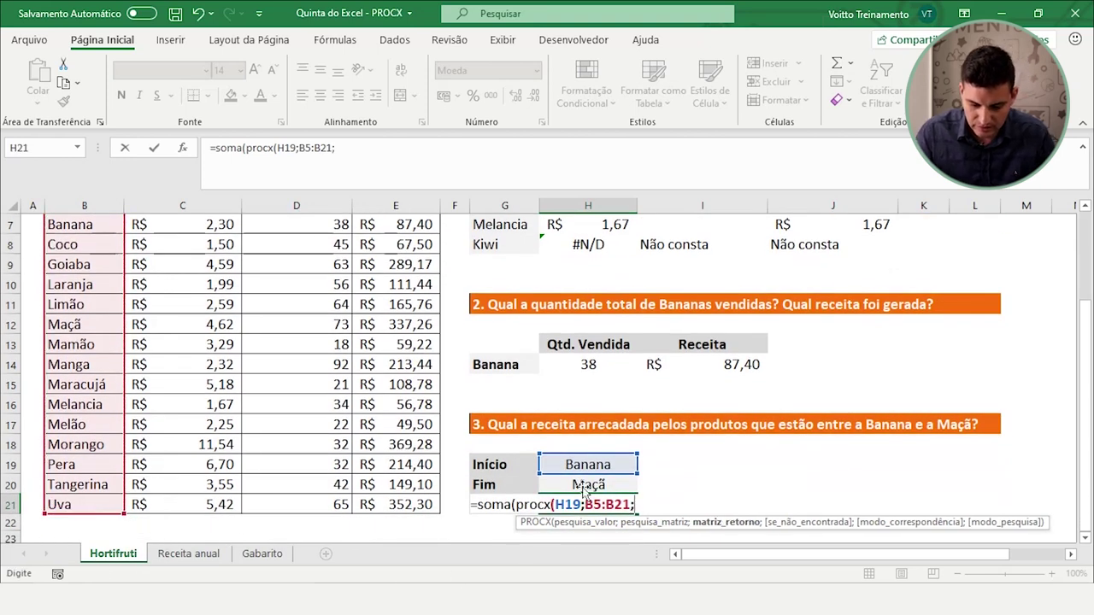
scroll(584, 490, up, 3)
scroll(641, 485, down, 2)
scroll(641, 484, down, 1)
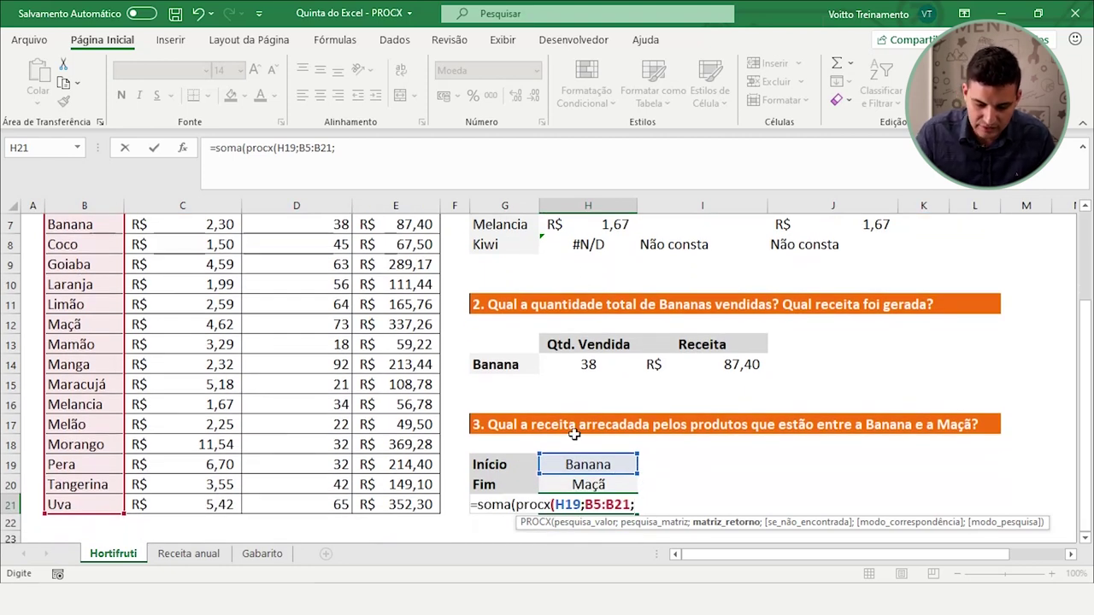
scroll(494, 451, up, 2)
mouse_move(368, 304)
mouse_down()
mouse_move(395, 516)
mouse_move(392, 504)
mouse_up()
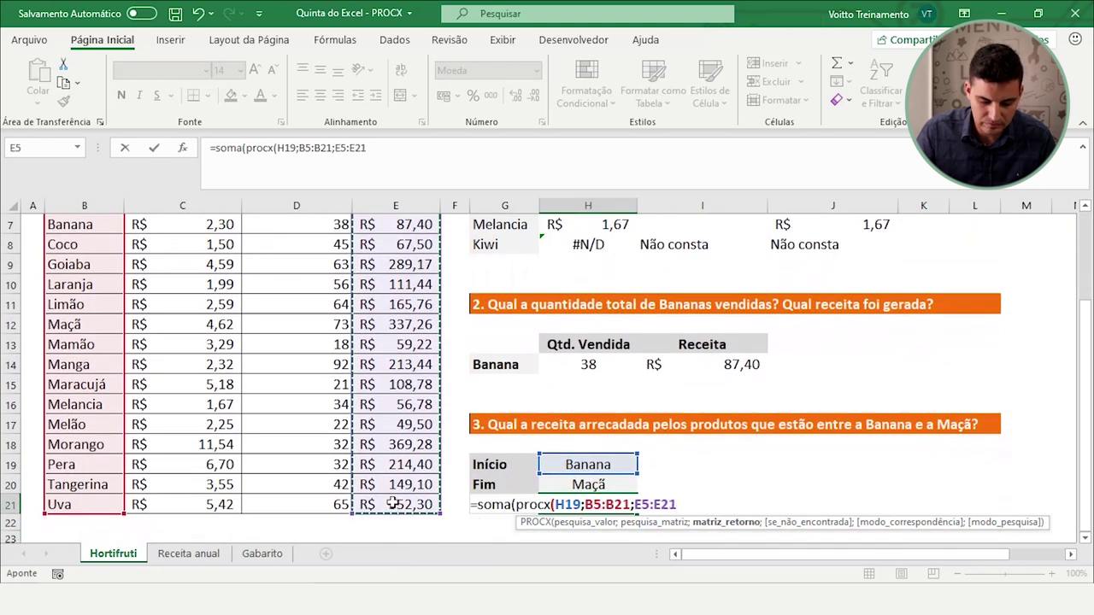
- Add the range end PROCX(H20;B5:B21;E5:E21) for Maçã and enter it, giving R$ 1.058,53
text():)
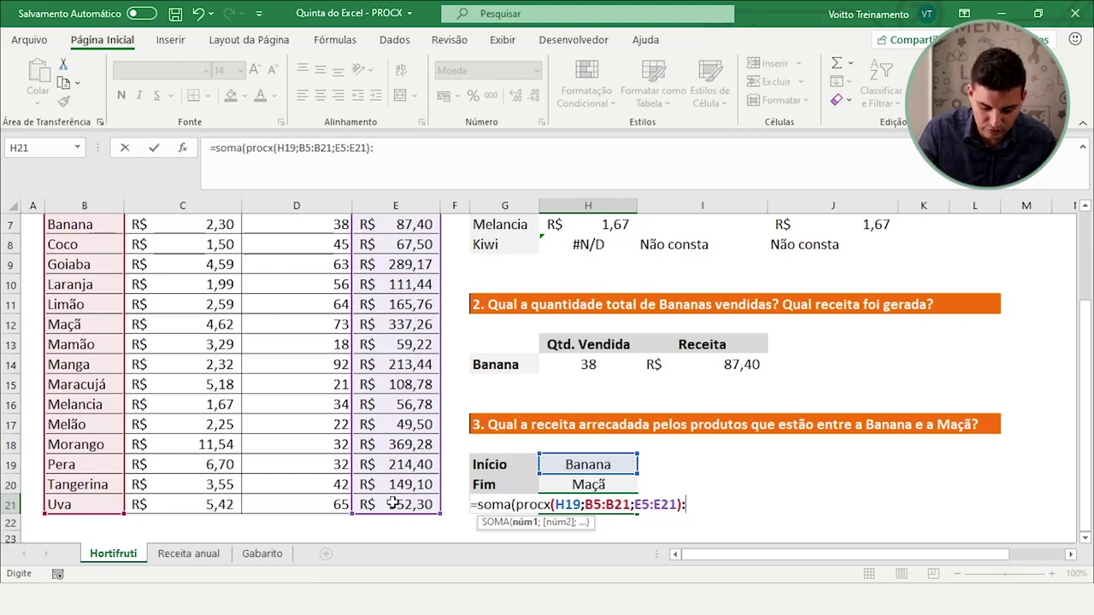
text(proc)
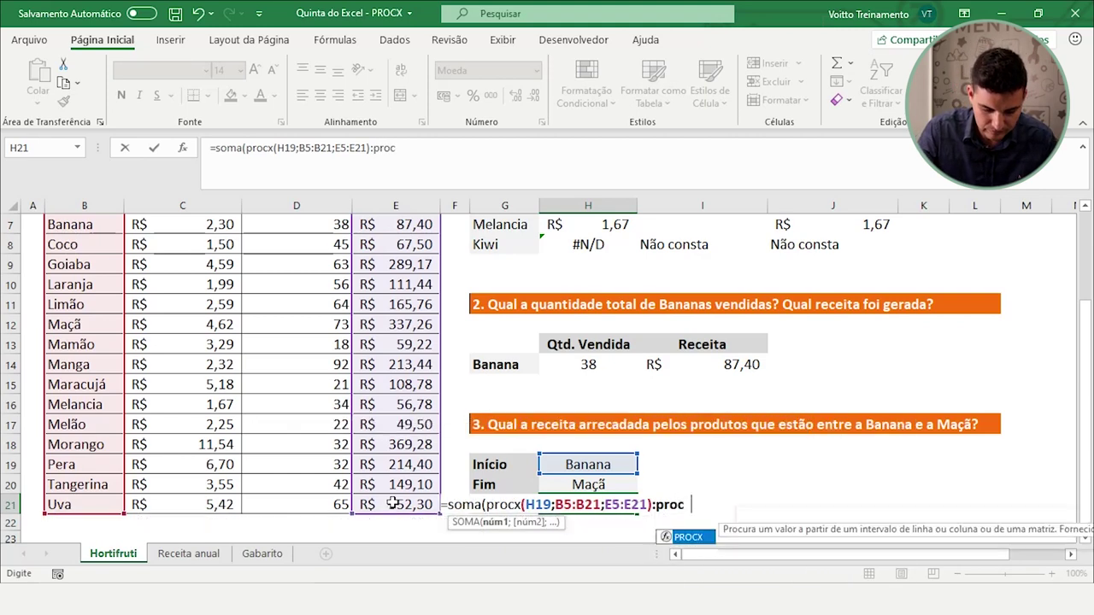
text(x()
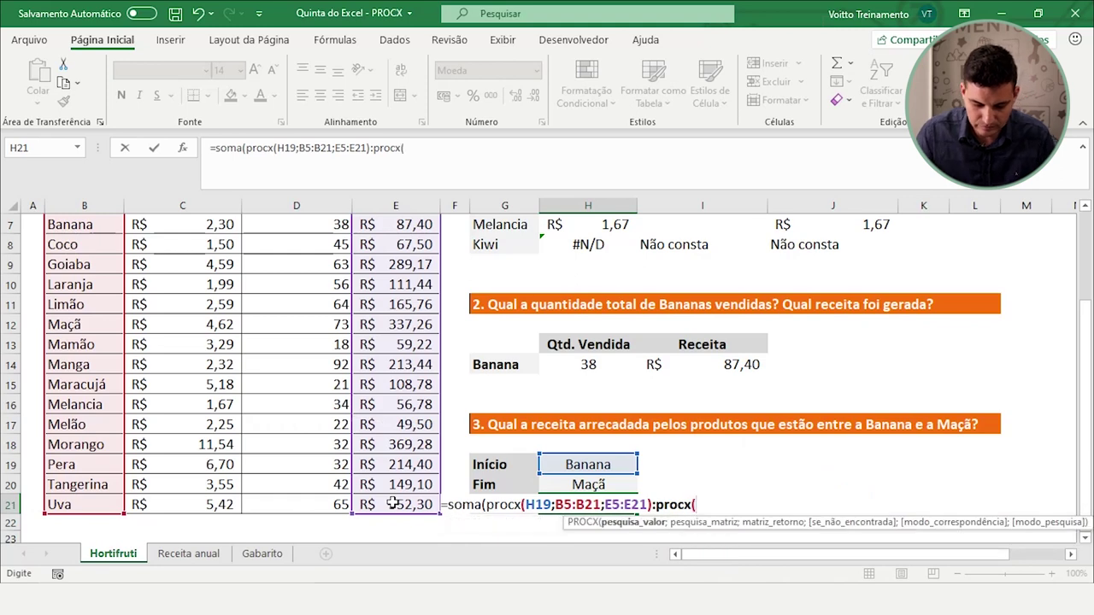
click(570, 482)
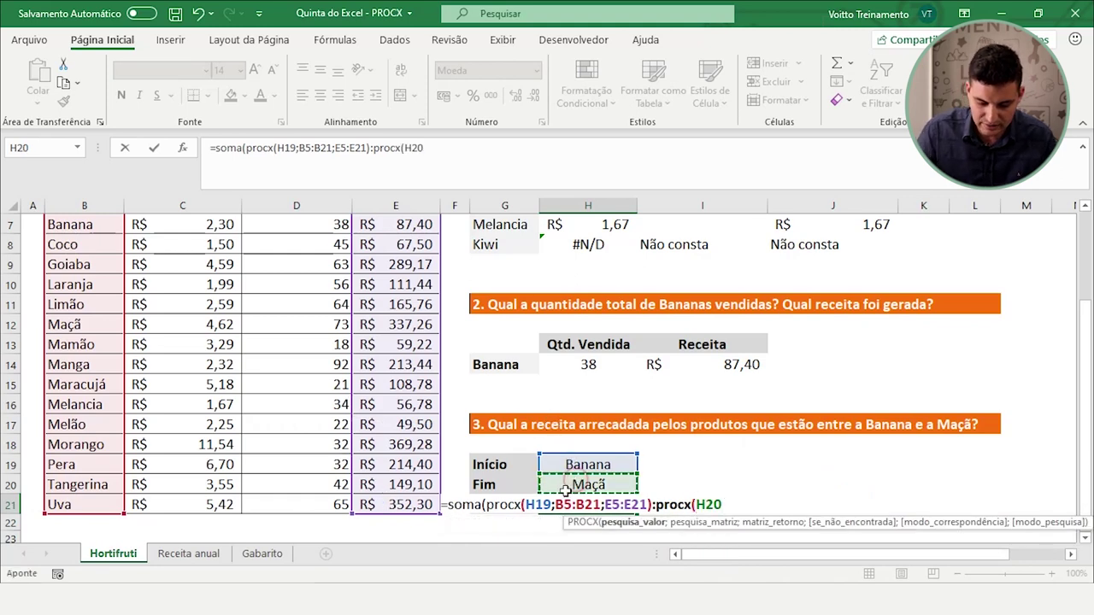
text(;)
scroll(131, 308, up, 2)
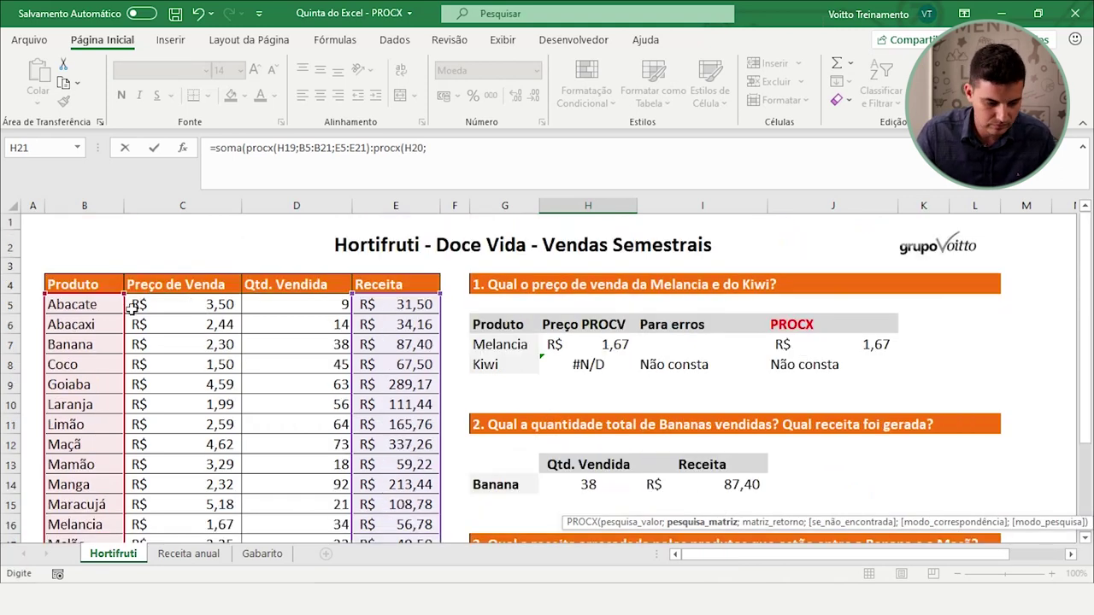
mouse_move(92, 303)
mouse_down()
mouse_move(96, 565)
mouse_move(98, 511)
mouse_up()
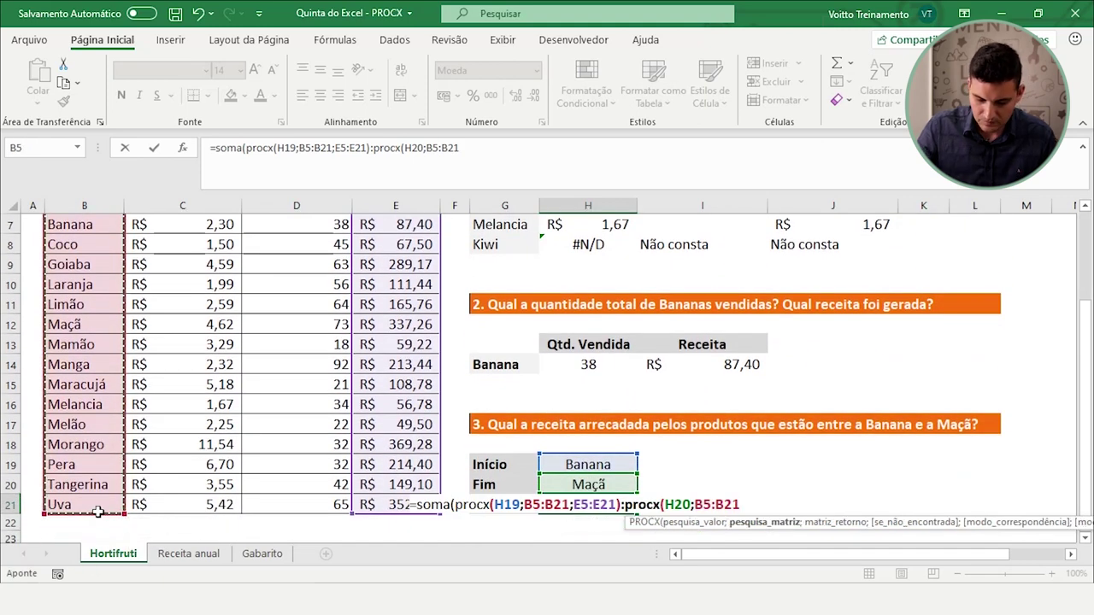
text(;)
scroll(361, 405, up, 2)
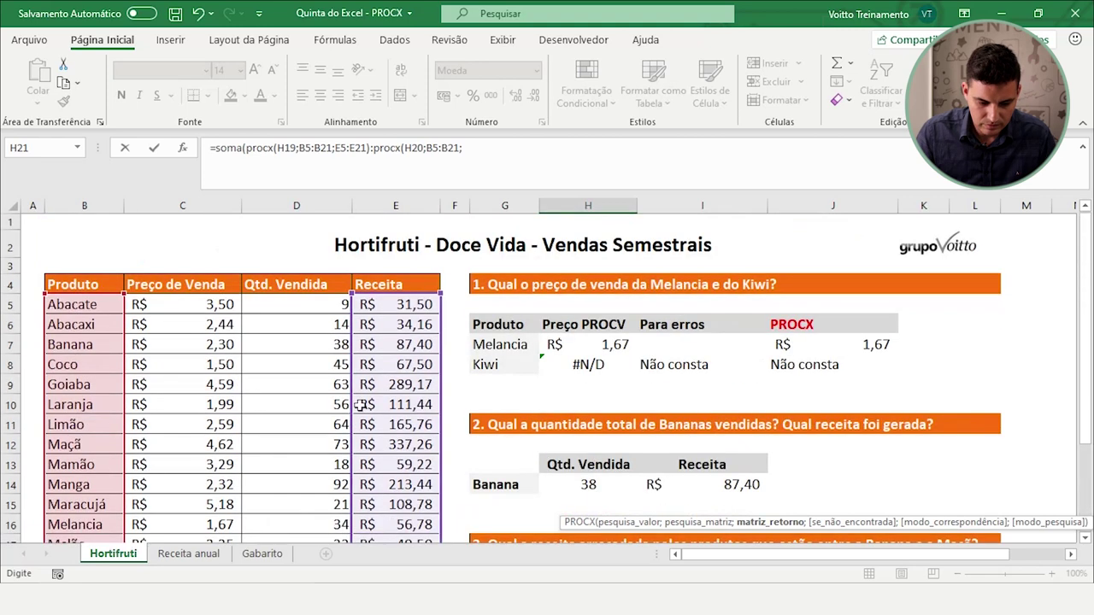
mouse_move(395, 305)
mouse_down()
mouse_move(397, 553)
mouse_move(397, 509)
mouse_up()
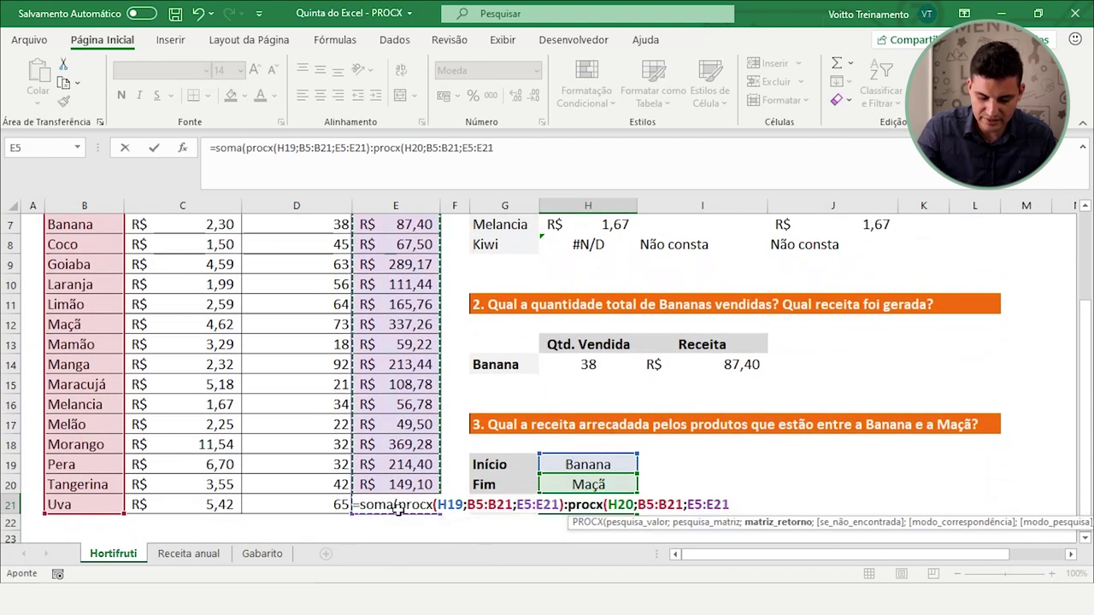
text()))
key(Return)
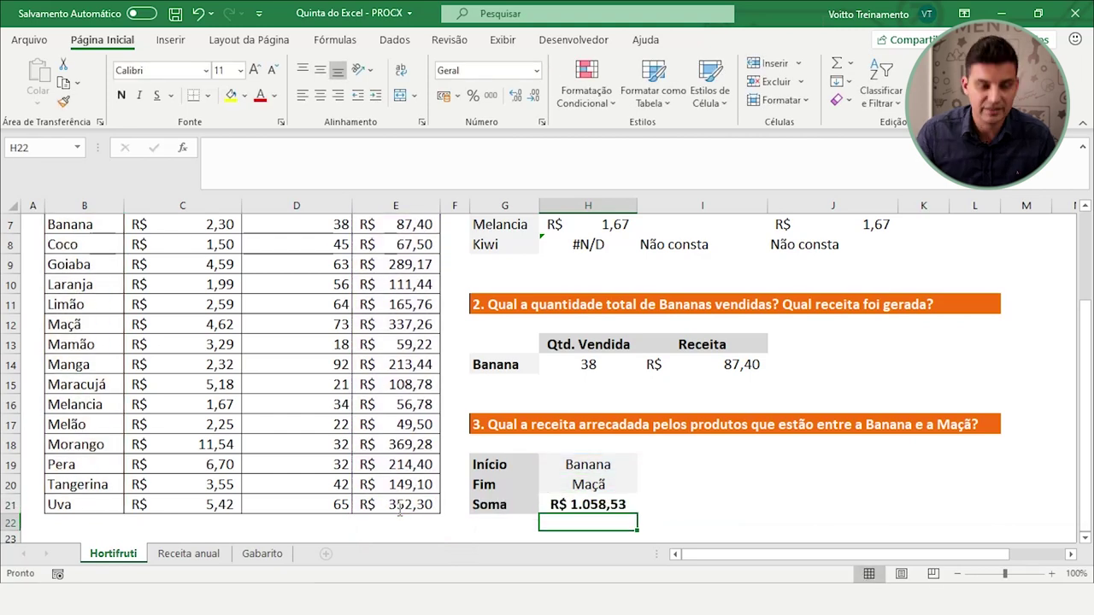
- Review the Soma result and its Início (Banana) and Fim (Maçã) inputs
key(Up)
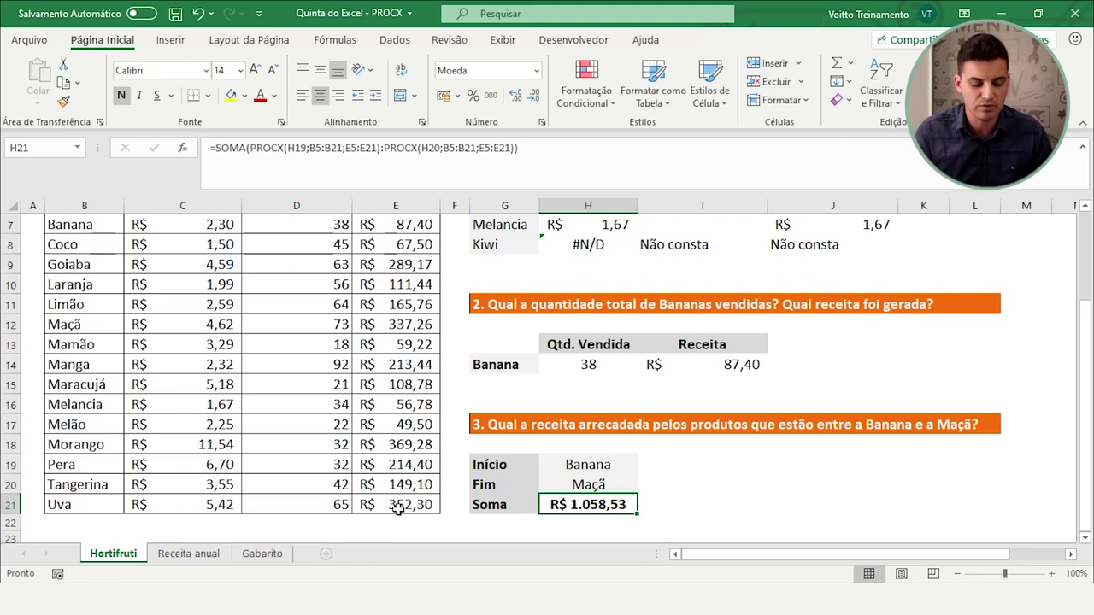
click(595, 469)
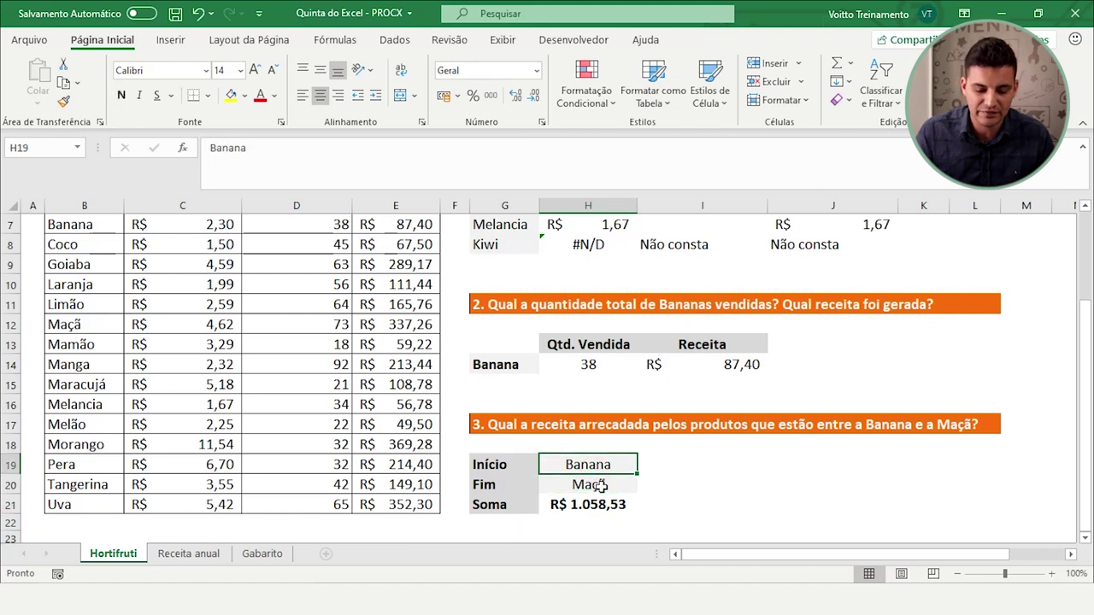
click(601, 485)
click(602, 485)
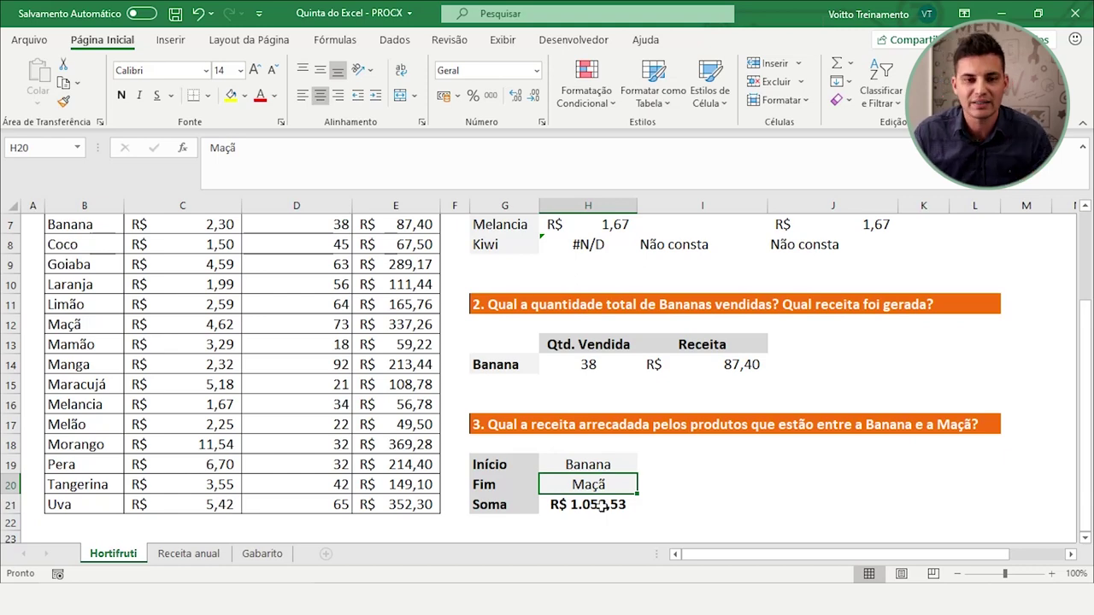
scroll(598, 502, up, 2)
- Verify the Soma total by selecting revenues from Banana to Maçã, then go to Receita anual
click(455, 447)
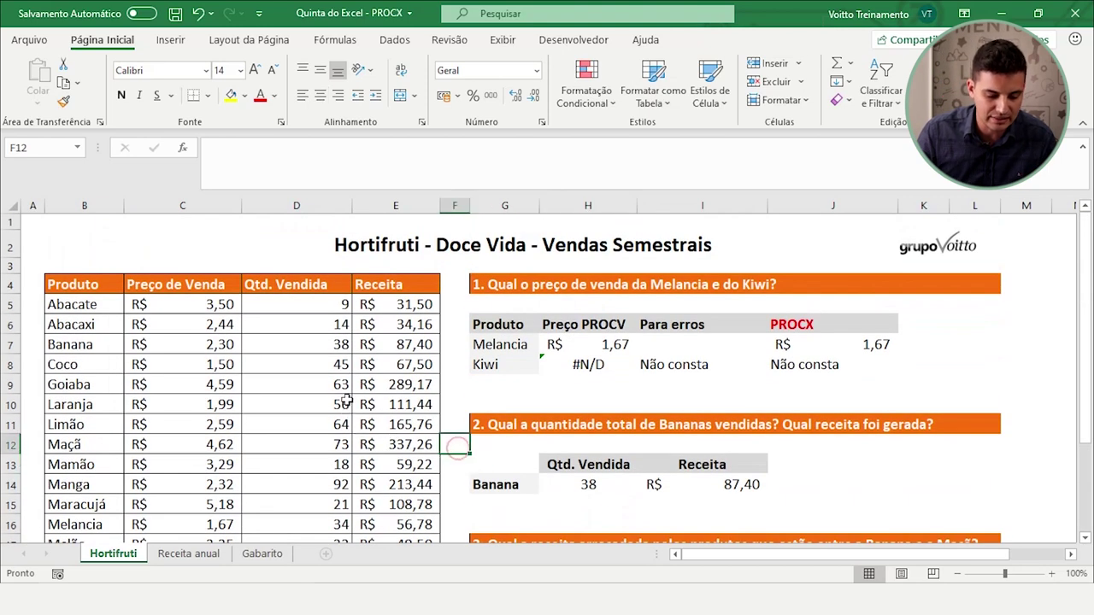
drag(389, 346, 398, 443)
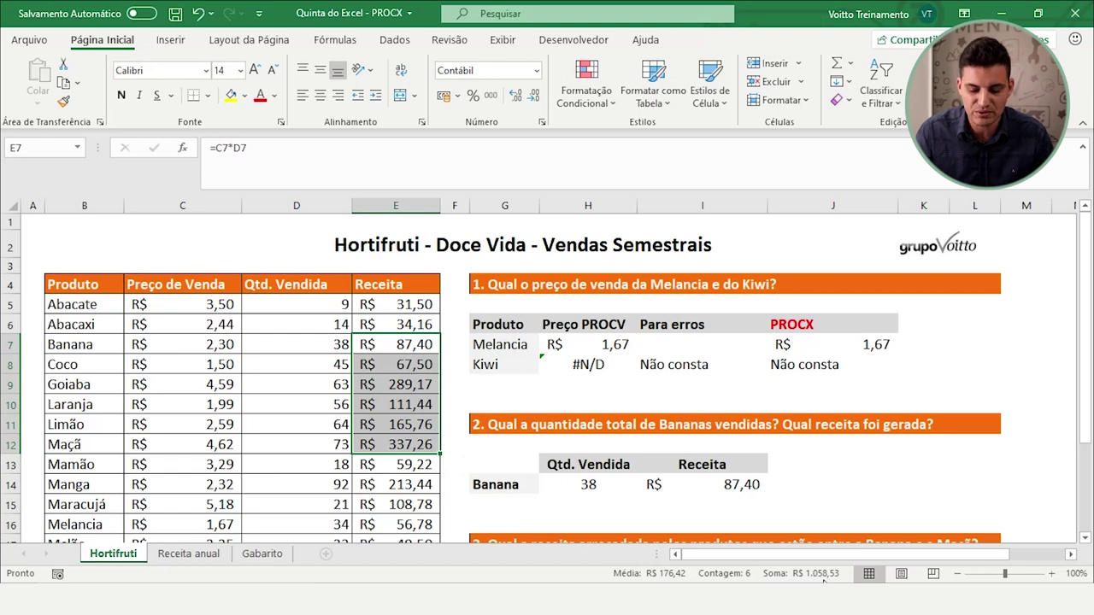
scroll(763, 507, down, 3)
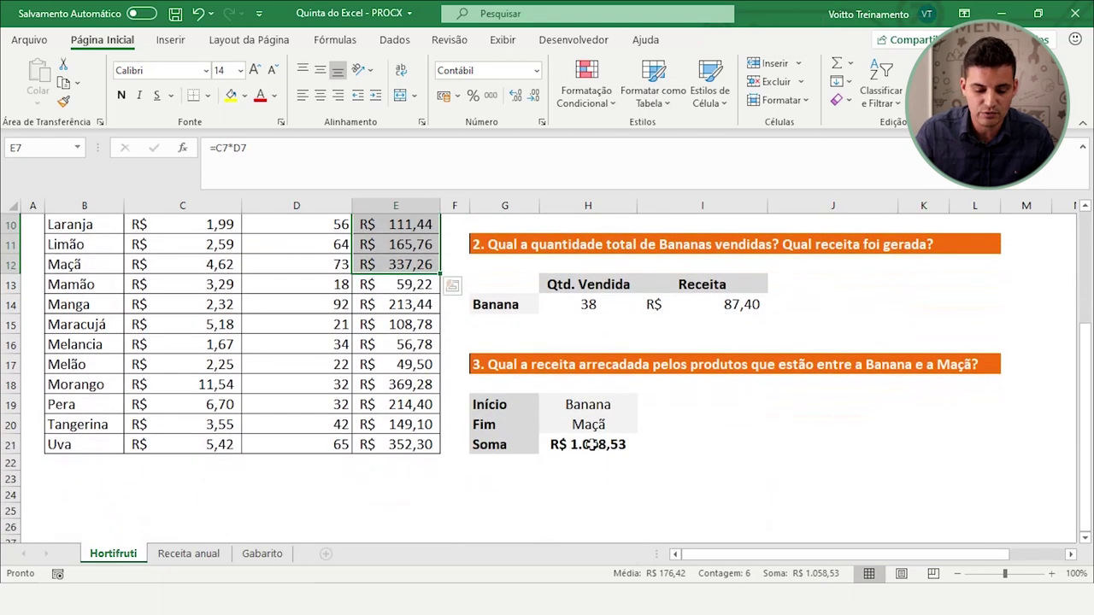
click(591, 445)
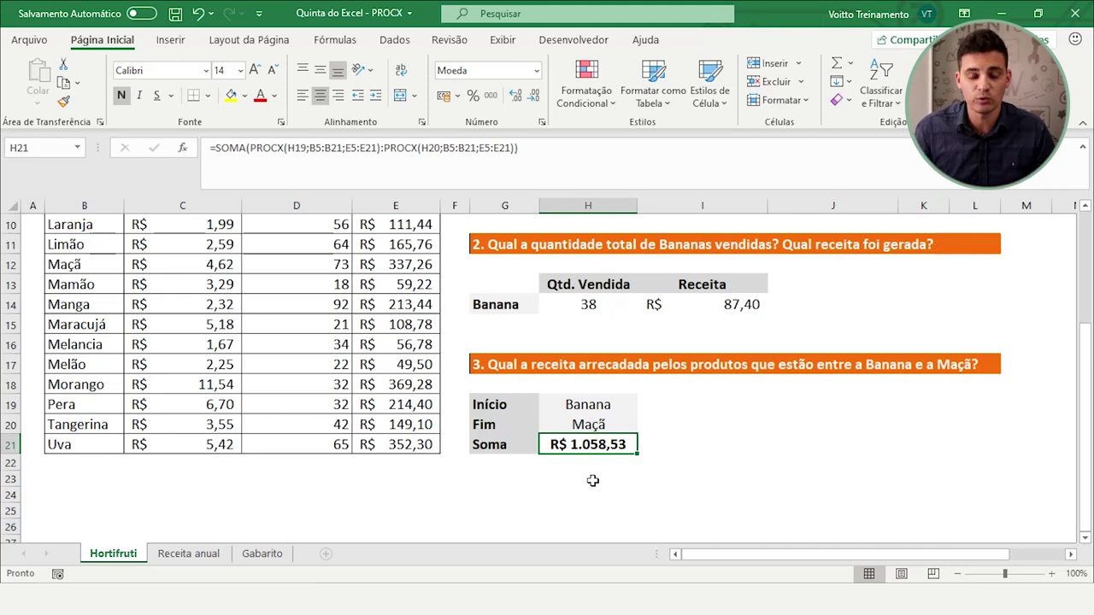
click(592, 481)
click(590, 448)
scroll(593, 448, up, 3)
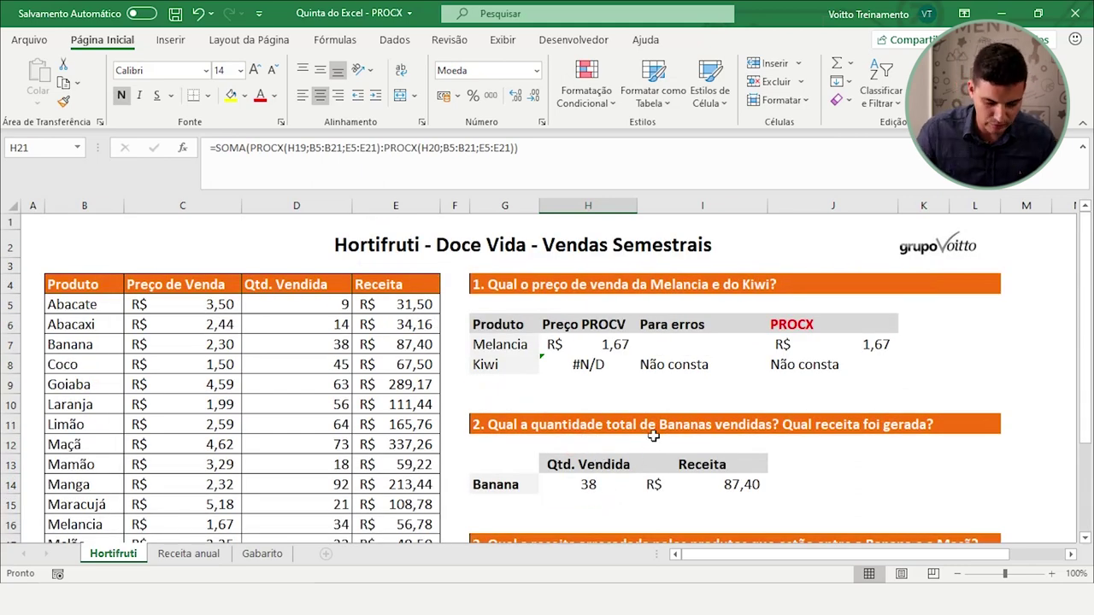
click(188, 554)
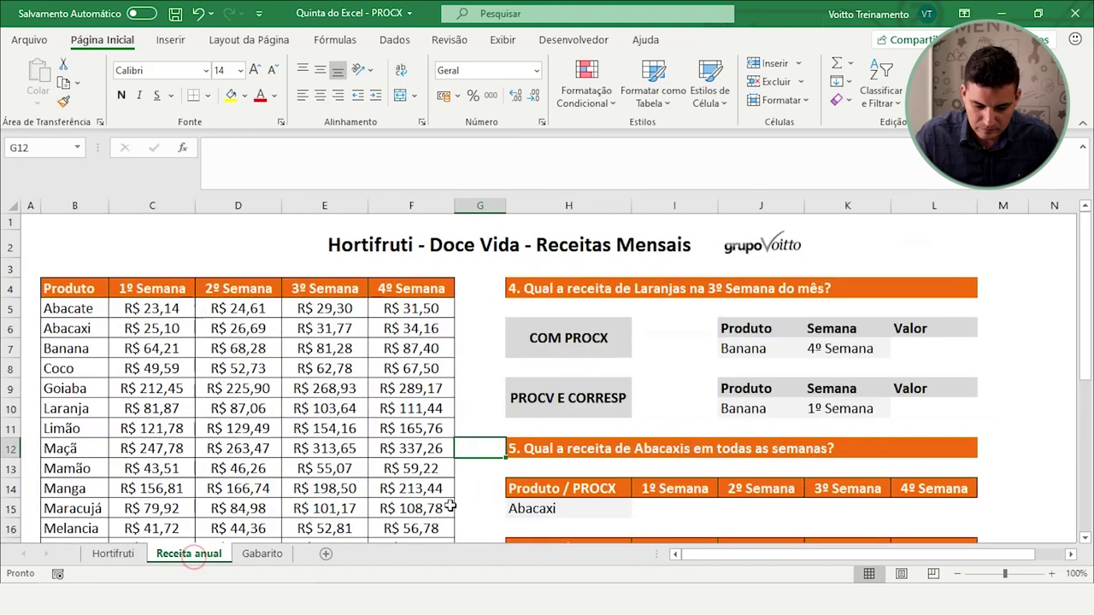
- Compare question 4's COM PROCX and PROCV E CORRESP method labels
click(551, 342)
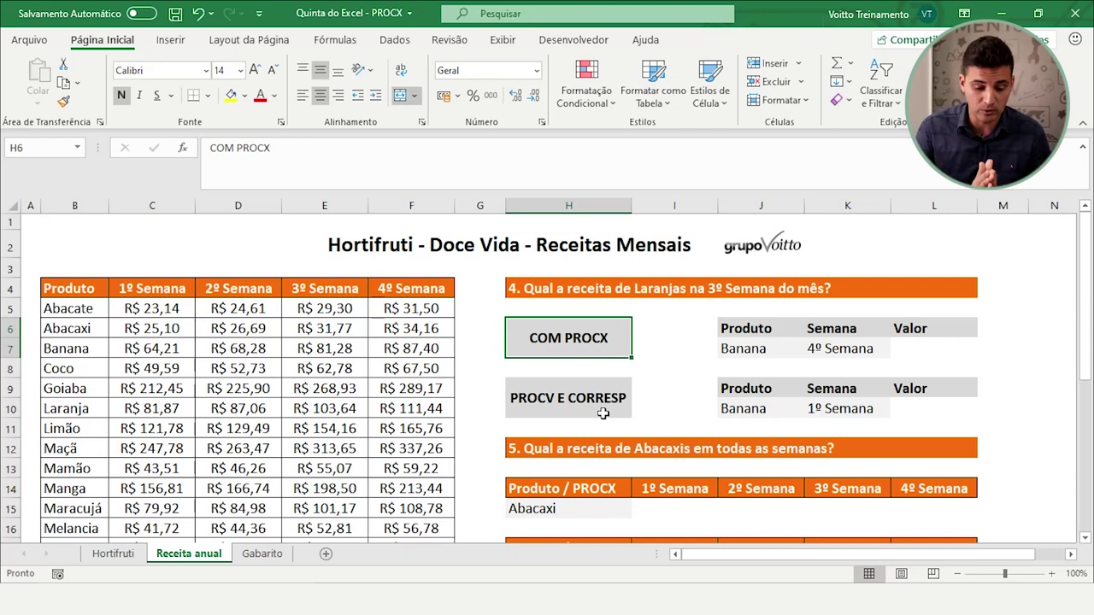
click(602, 413)
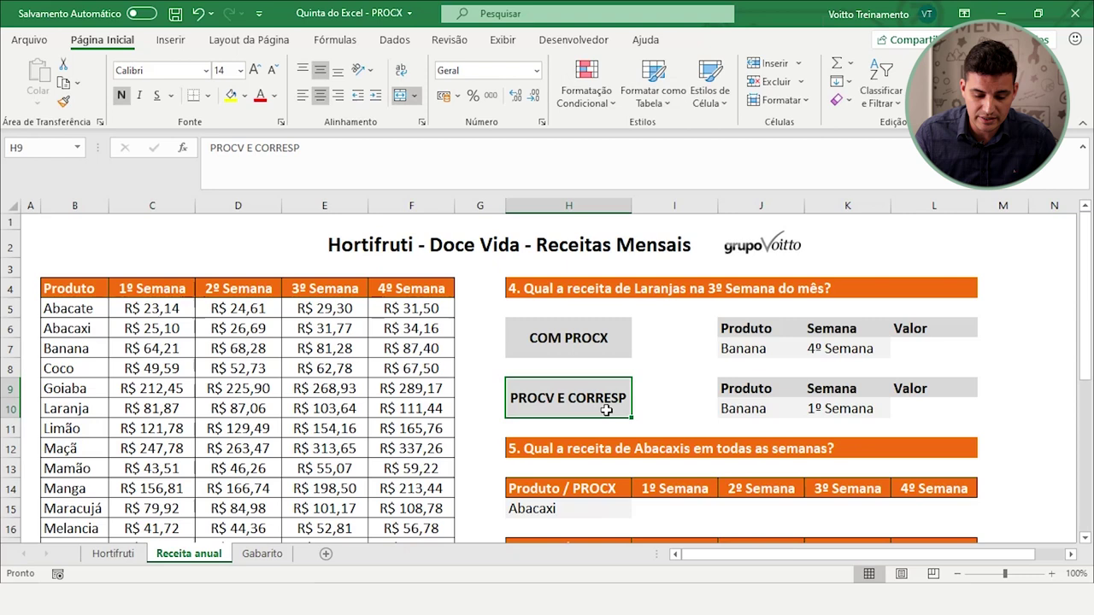
click(586, 335)
click(589, 395)
click(586, 346)
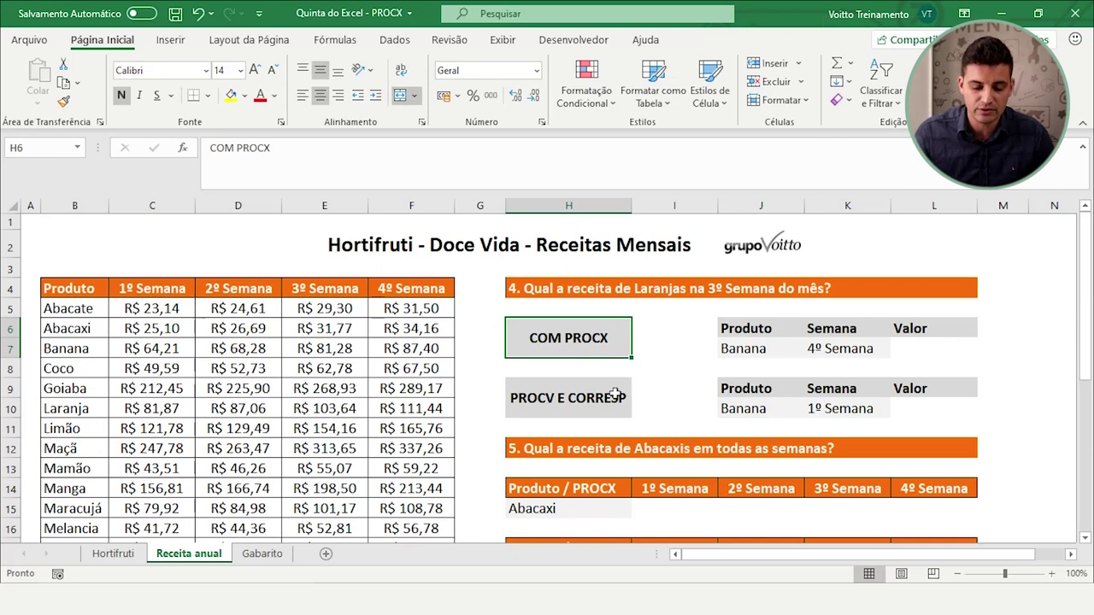
click(614, 394)
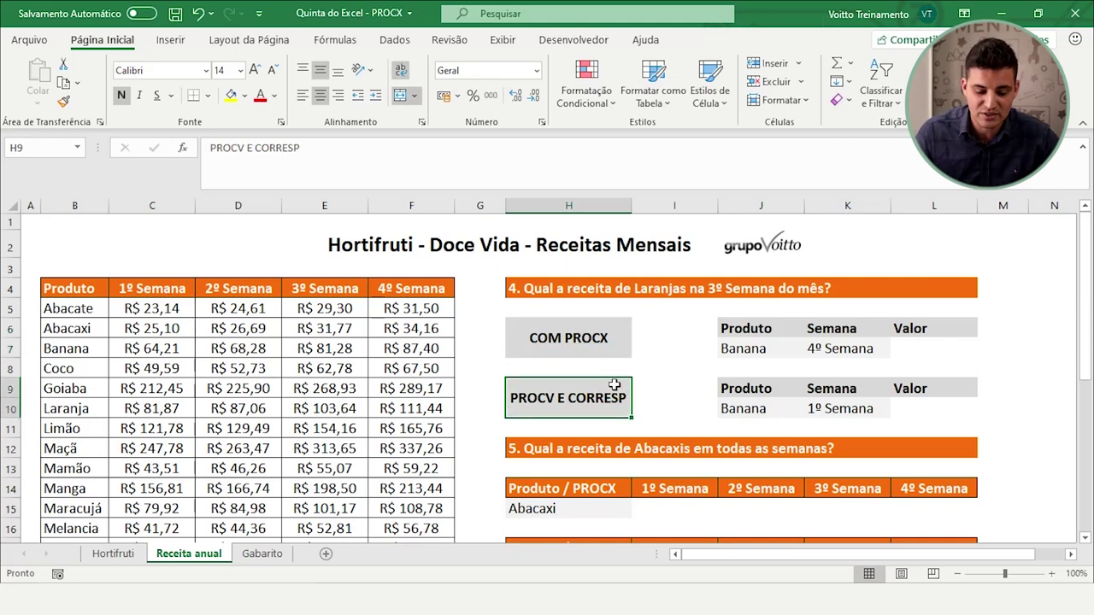
click(589, 355)
click(609, 389)
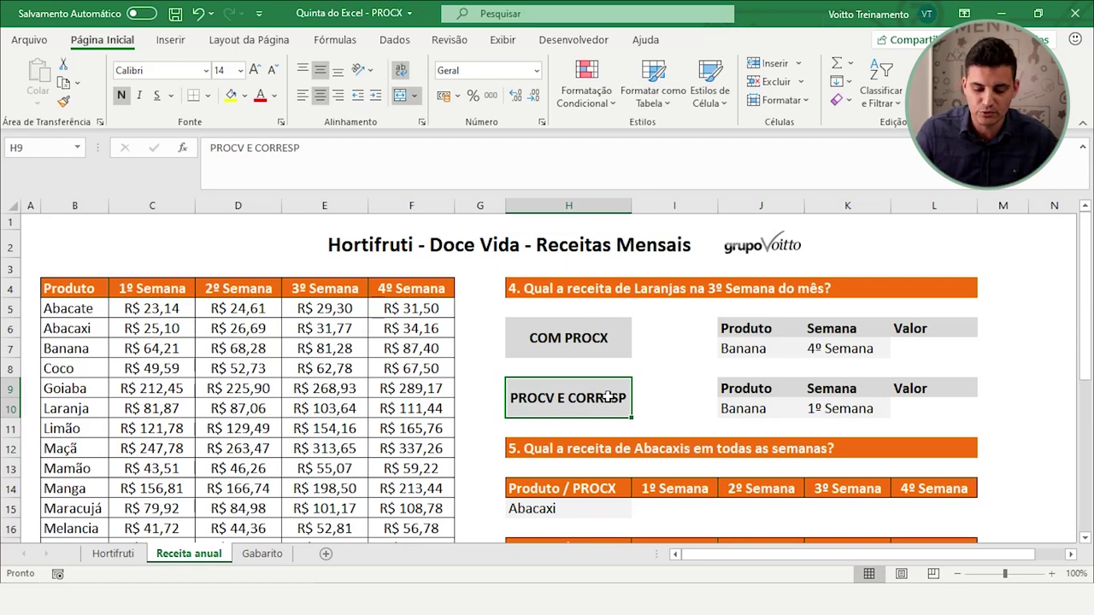
- Point out the Produto and Semana headers and begin overwriting Banana in J7
click(919, 345)
click(755, 326)
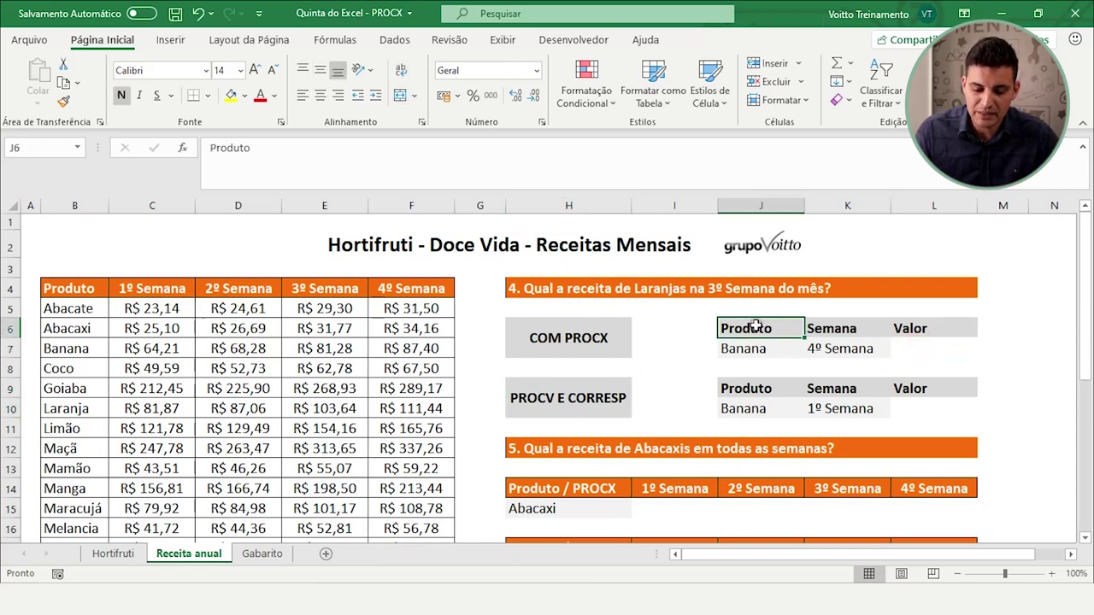
click(829, 335)
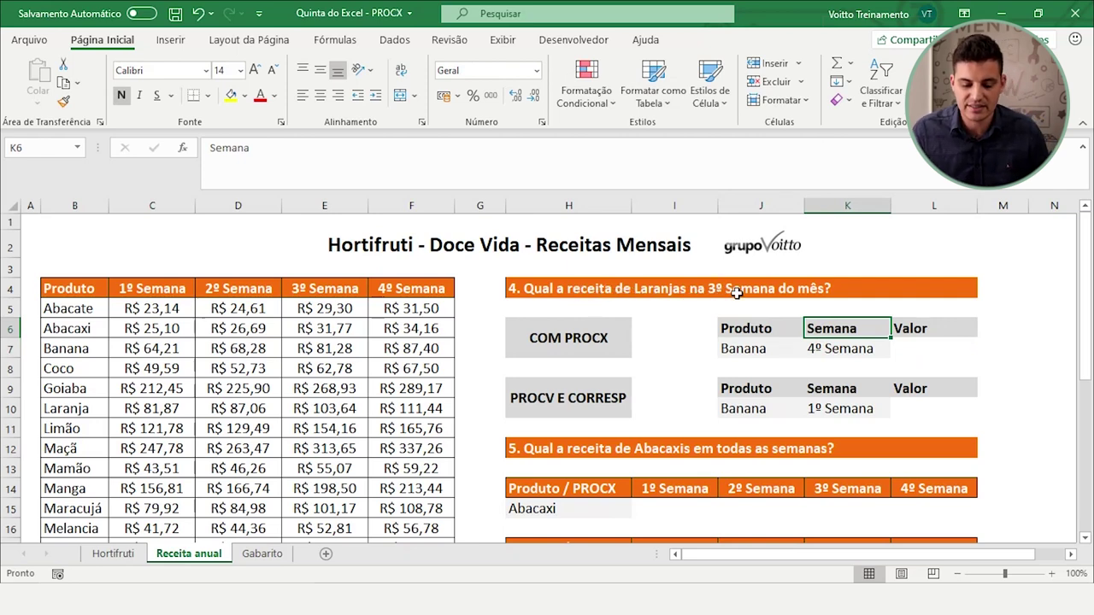
click(760, 349)
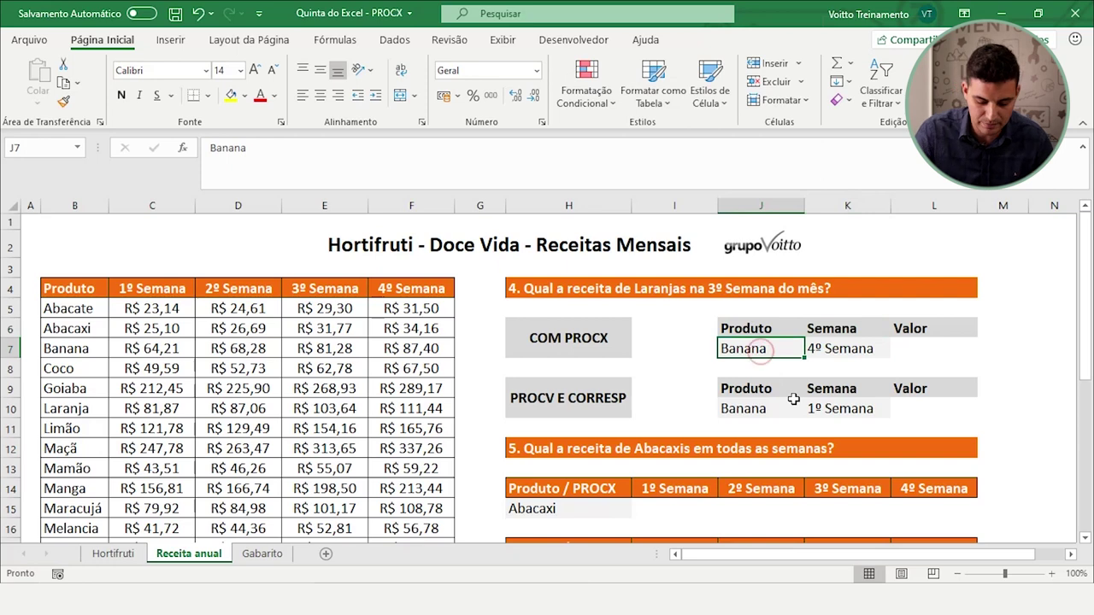
text(L)
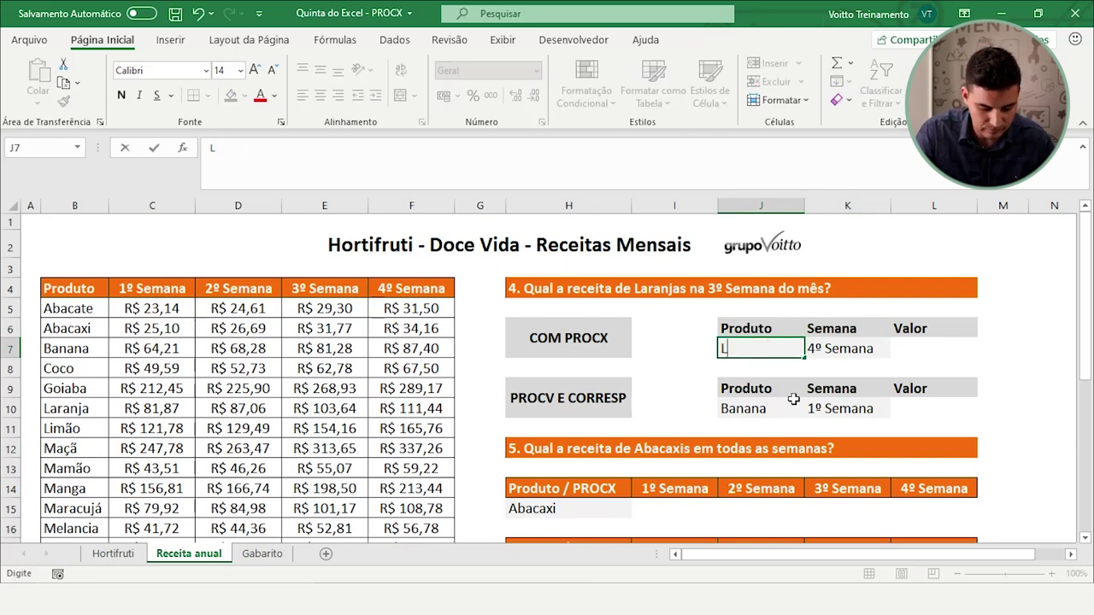
text(Aara)
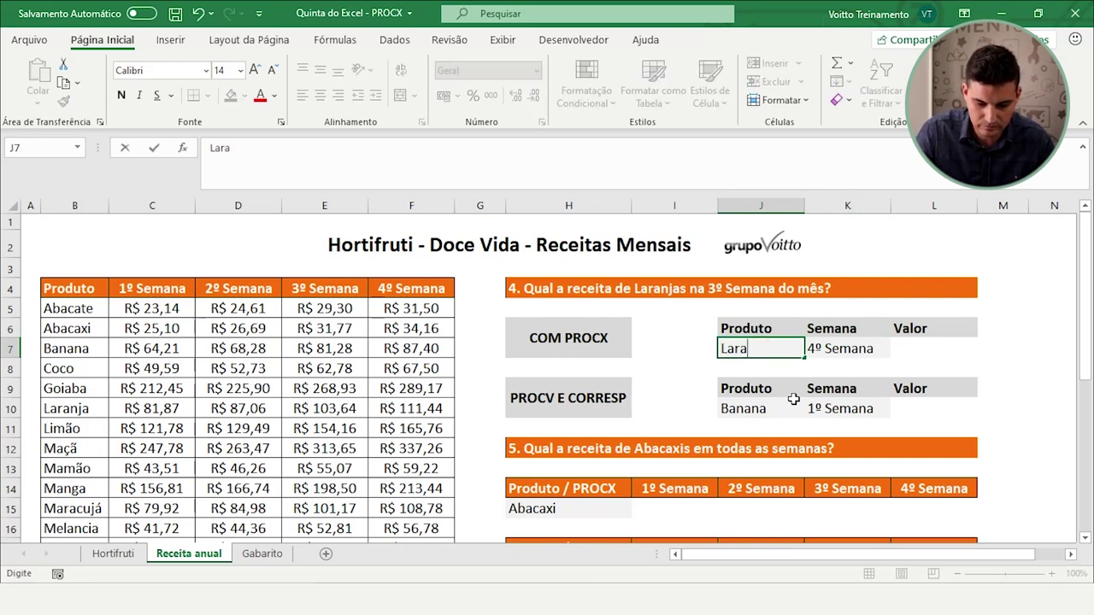
text(jas)
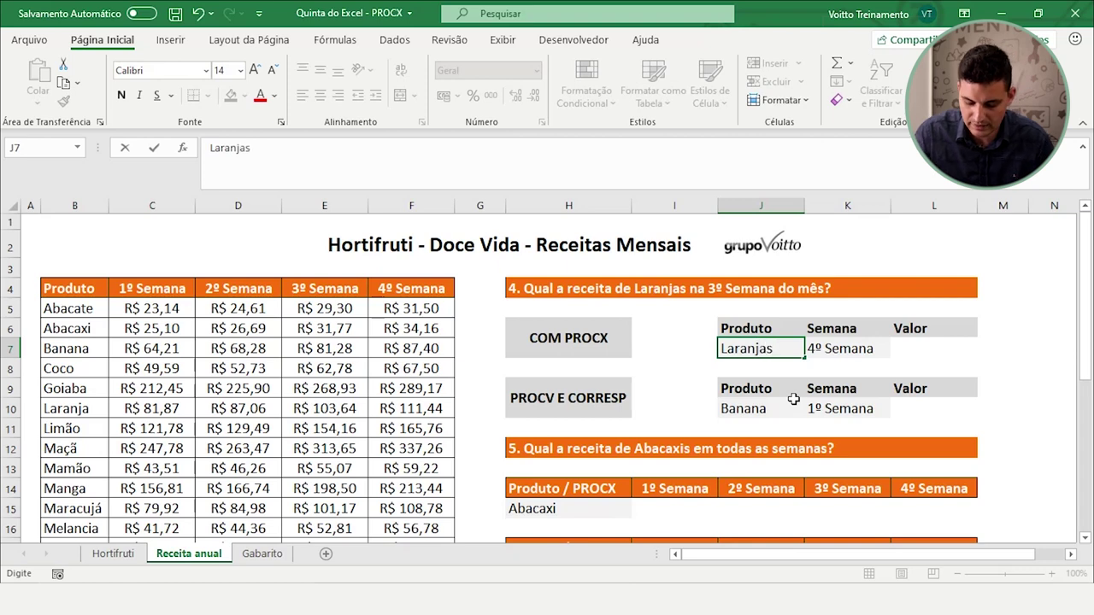
- Commit the product name Laranjas and change the week to 3º Semana
key(Tab)
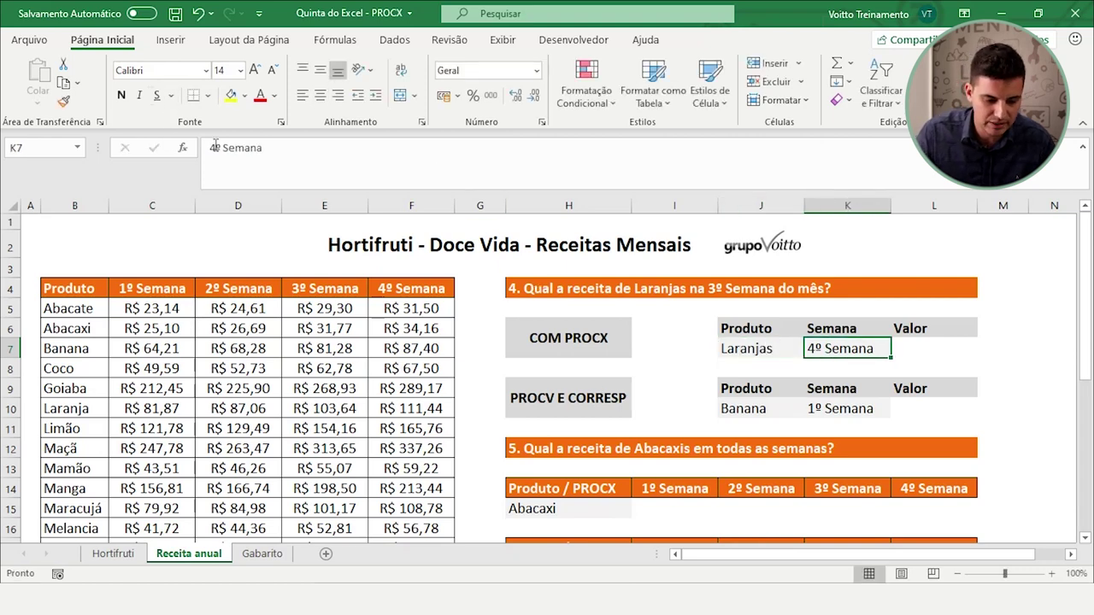
click(215, 147)
key(BackSpace)
text(3)
key(Return)
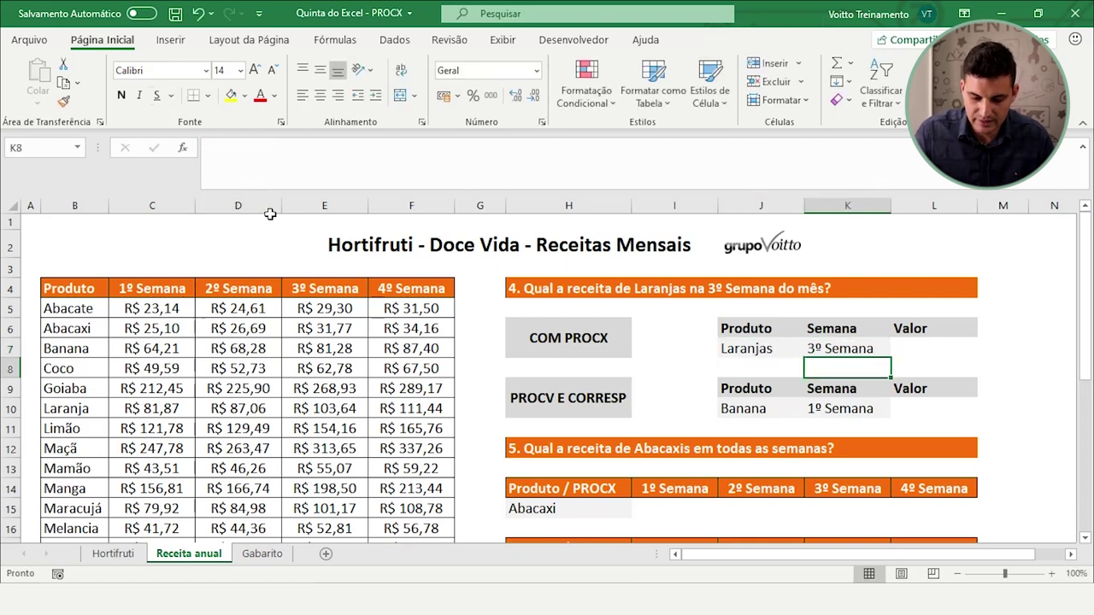
- Review the product and week inputs in J7 and K7
click(781, 351)
click(826, 351)
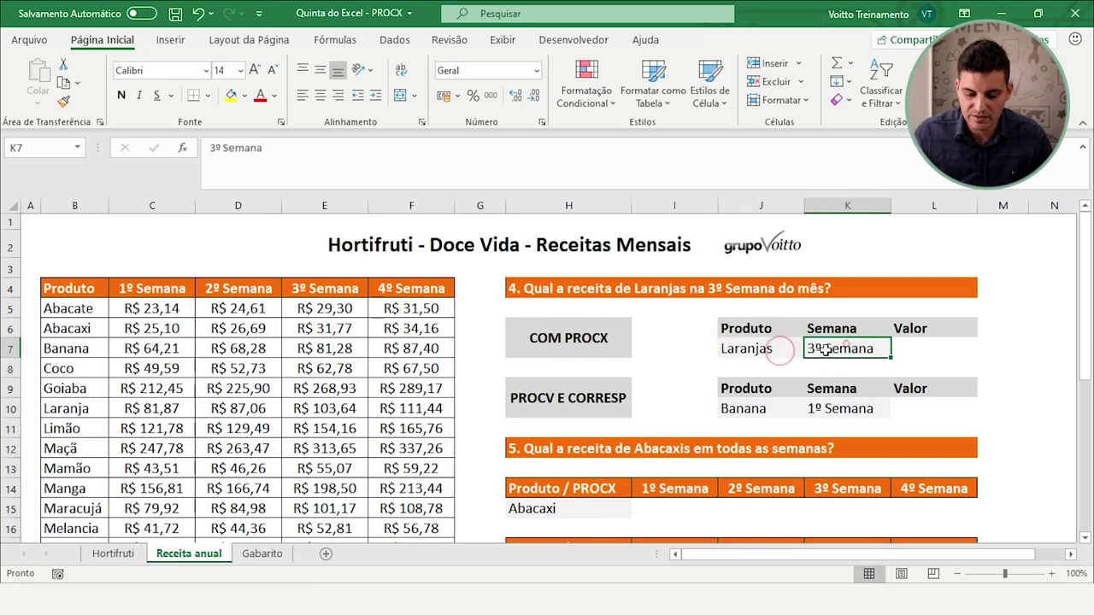
click(782, 350)
click(827, 349)
click(791, 348)
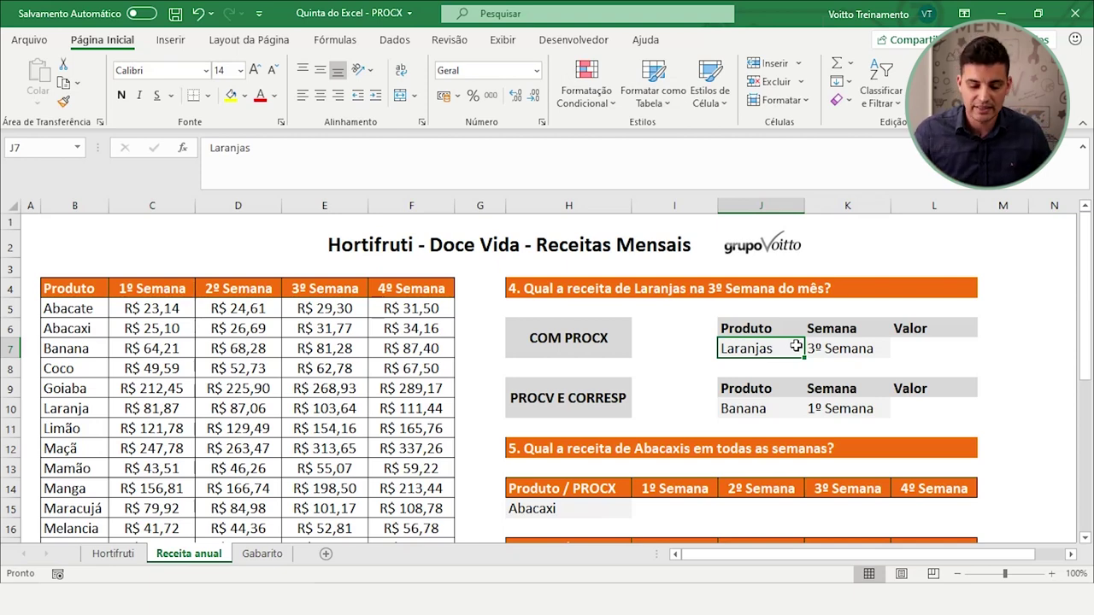
click(818, 346)
click(778, 346)
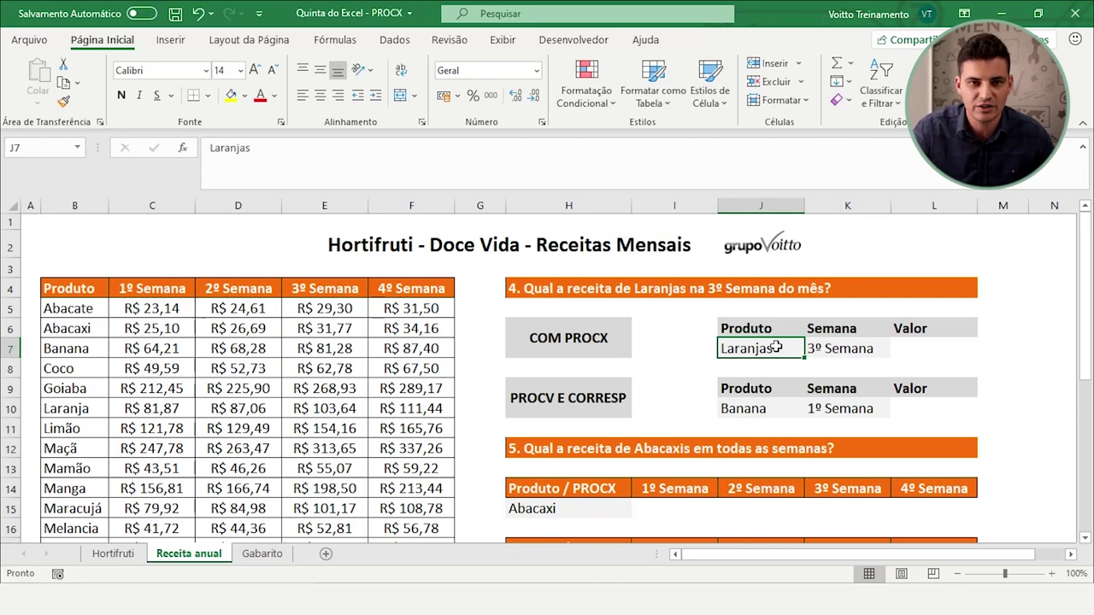
click(820, 347)
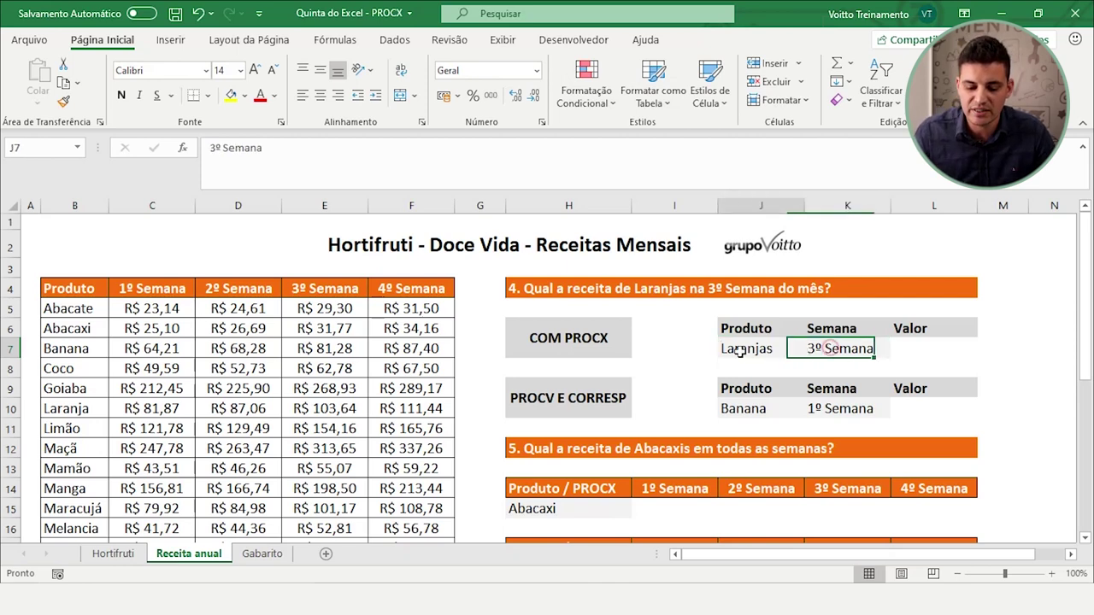
click(740, 349)
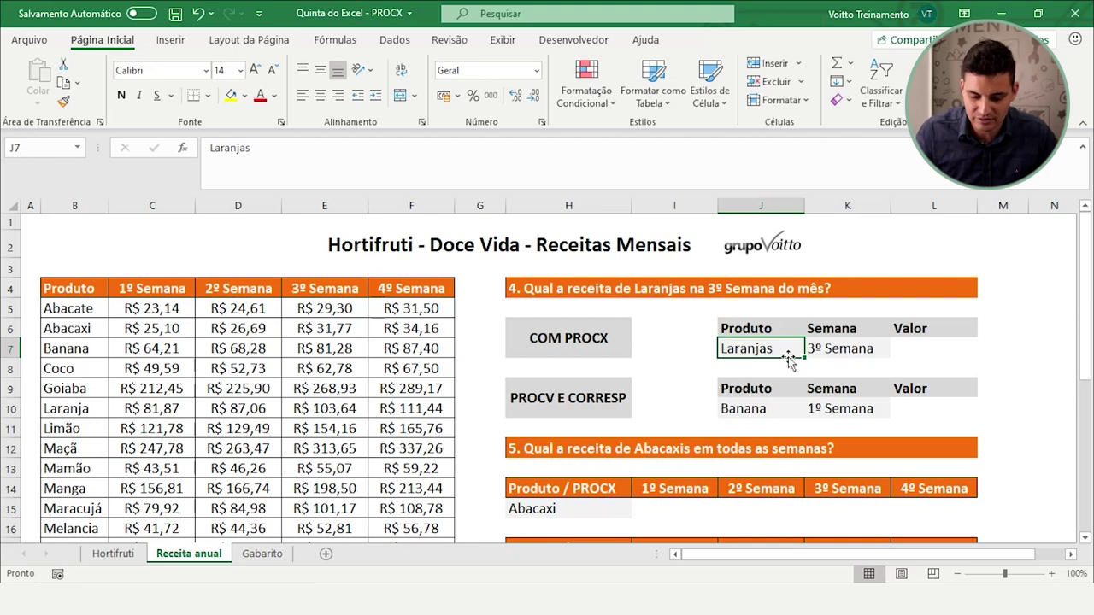
- Correct the product name from Laranjas to Laranja
double_click(773, 348)
key(BackSpace)
key(Return)
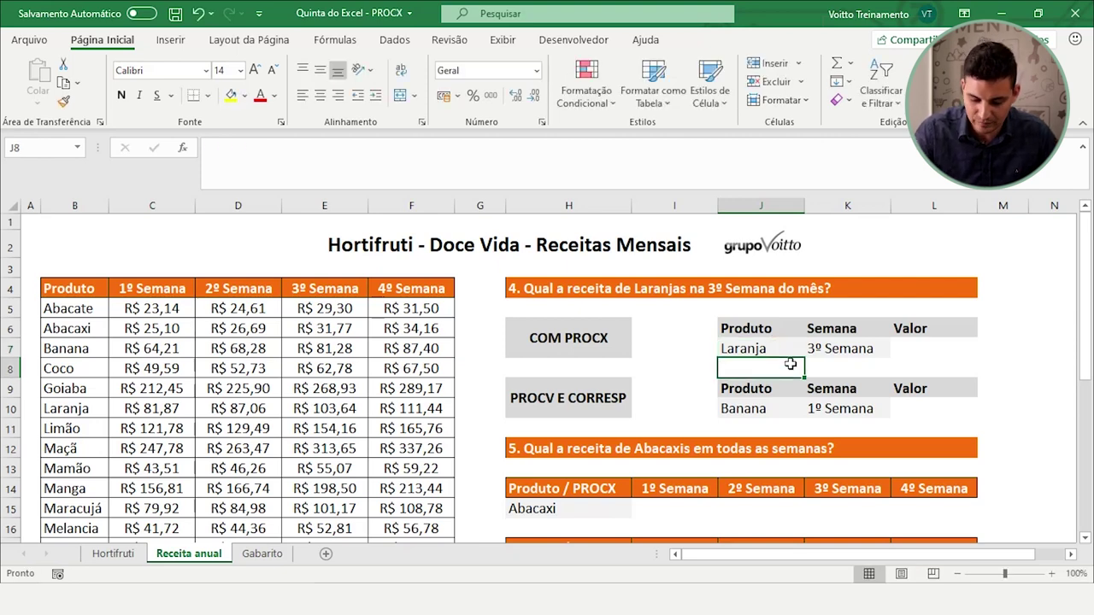
key(Up)
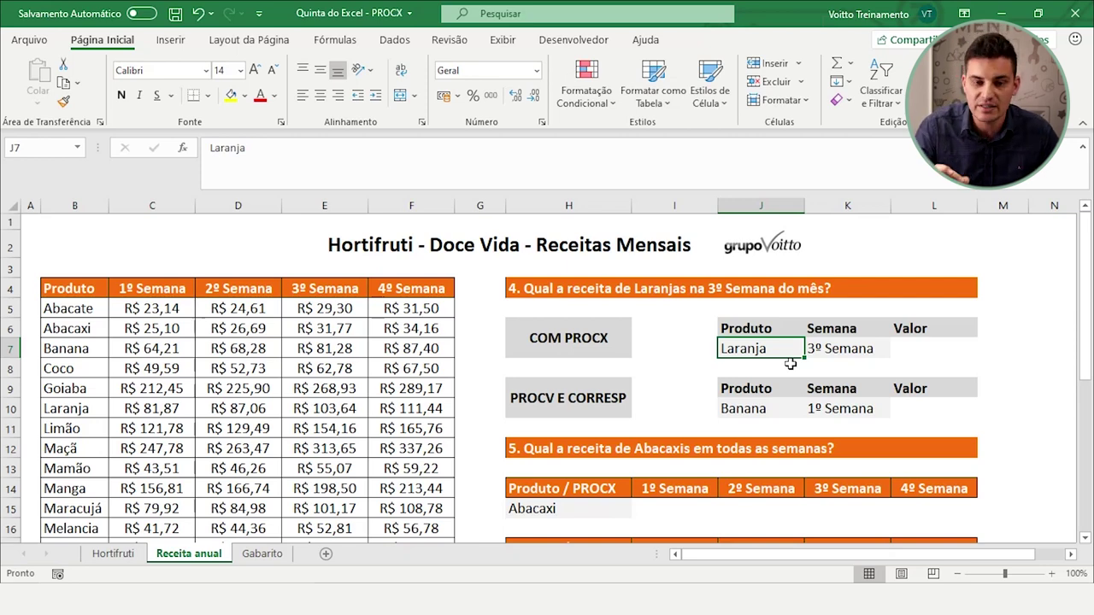
- Move the selection to the Valor cell L7 for the answer
click(790, 364)
key(Up)
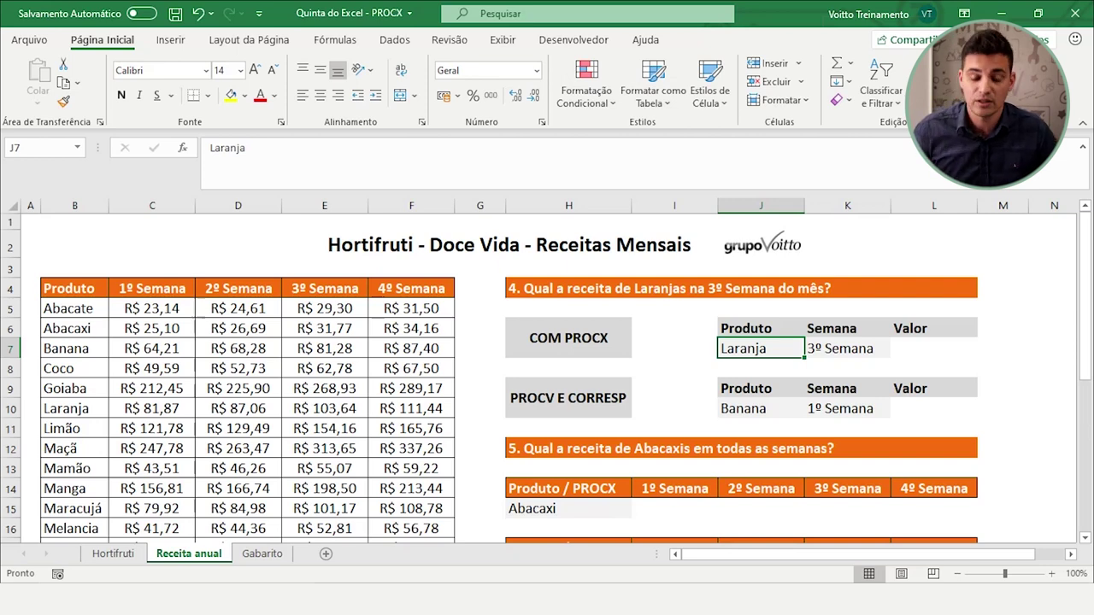
key(Right)
key(Left)
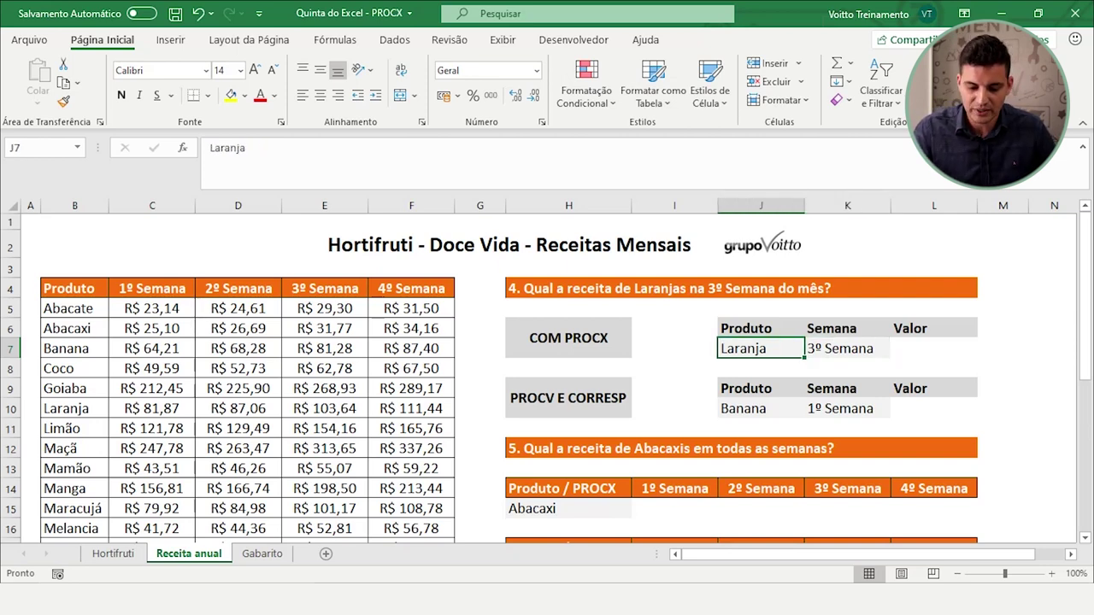
key(Right)
key(Left)
key(Right)
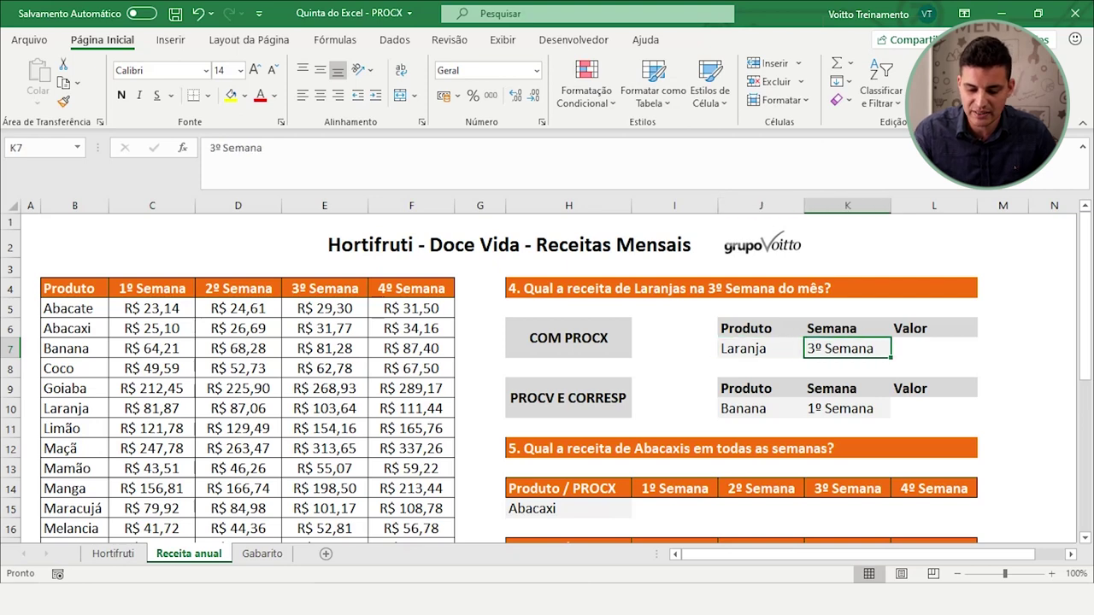
key(Right)
- Enter =PROCX(J7;B5:B21;E5:E21) in L7, returning R$ 103,64 for Laranja
text(=)
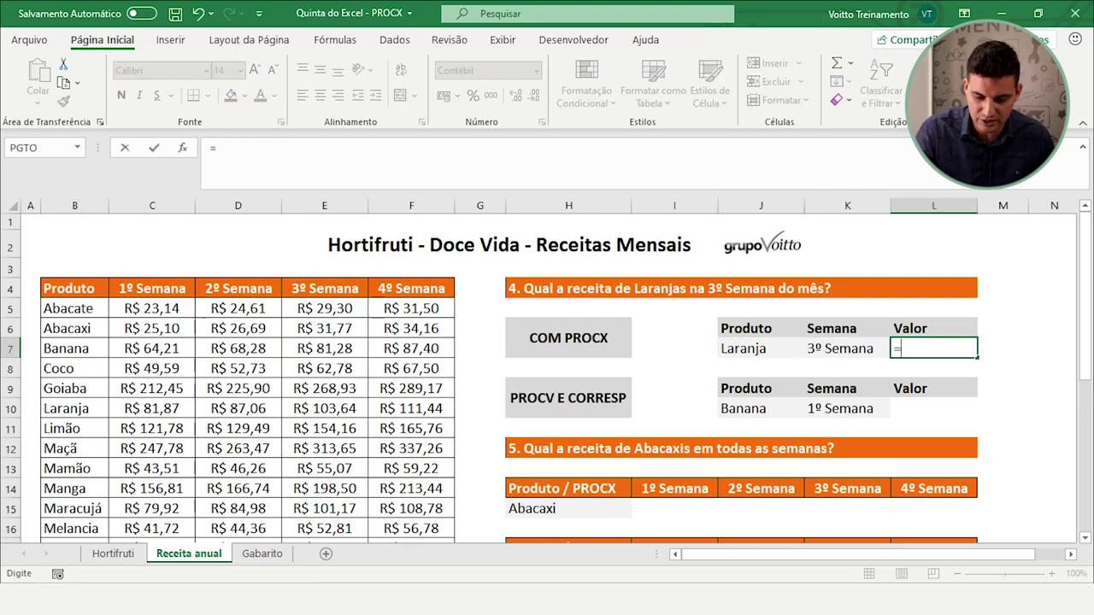
text(pro)
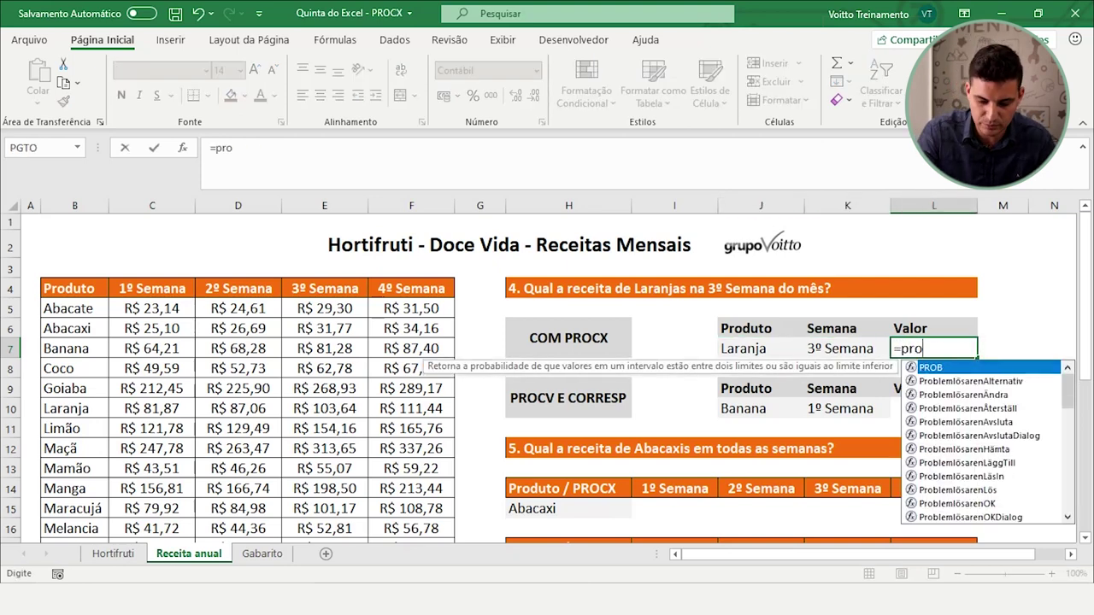
text(cx)
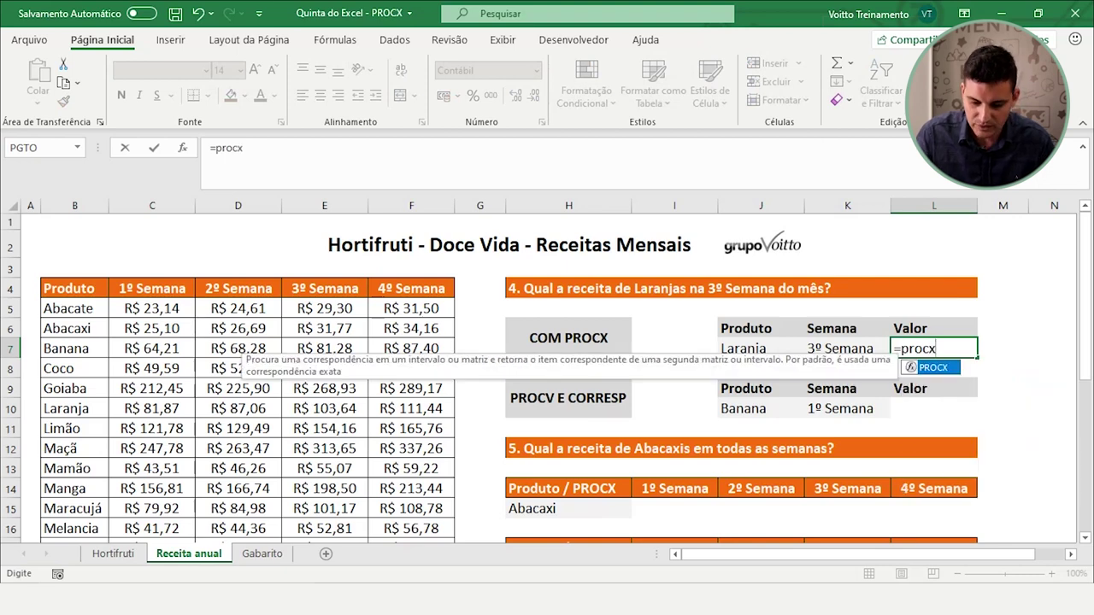
text(()
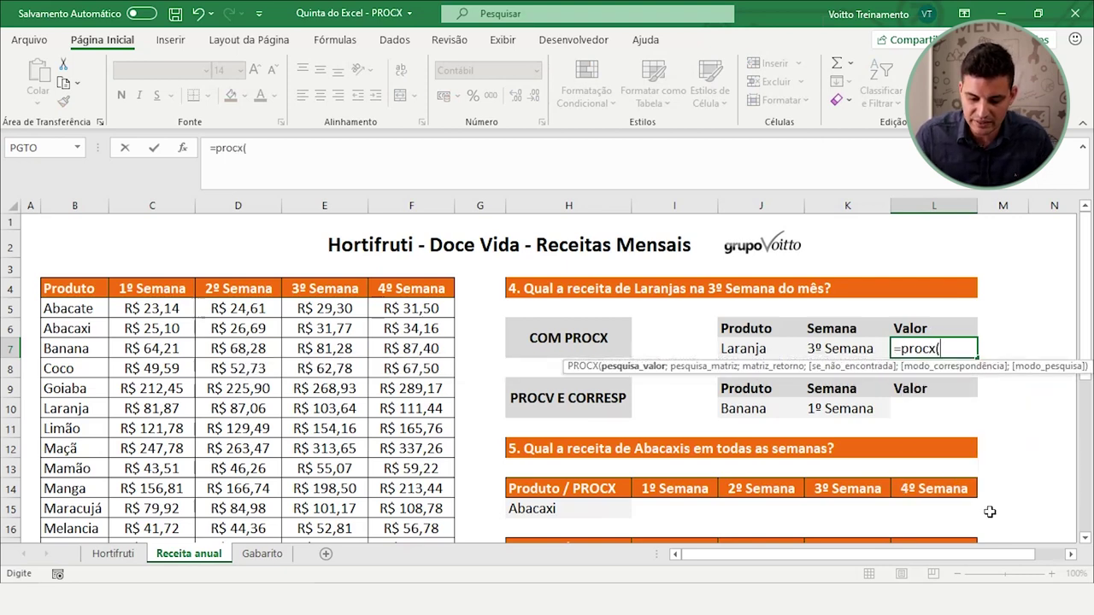
click(759, 349)
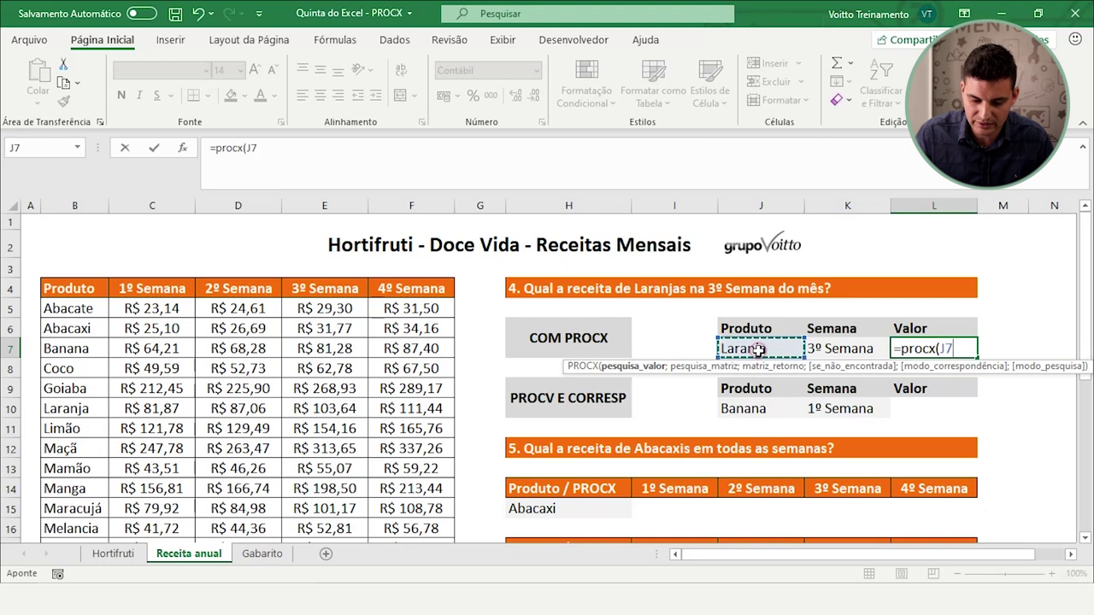
text(;)
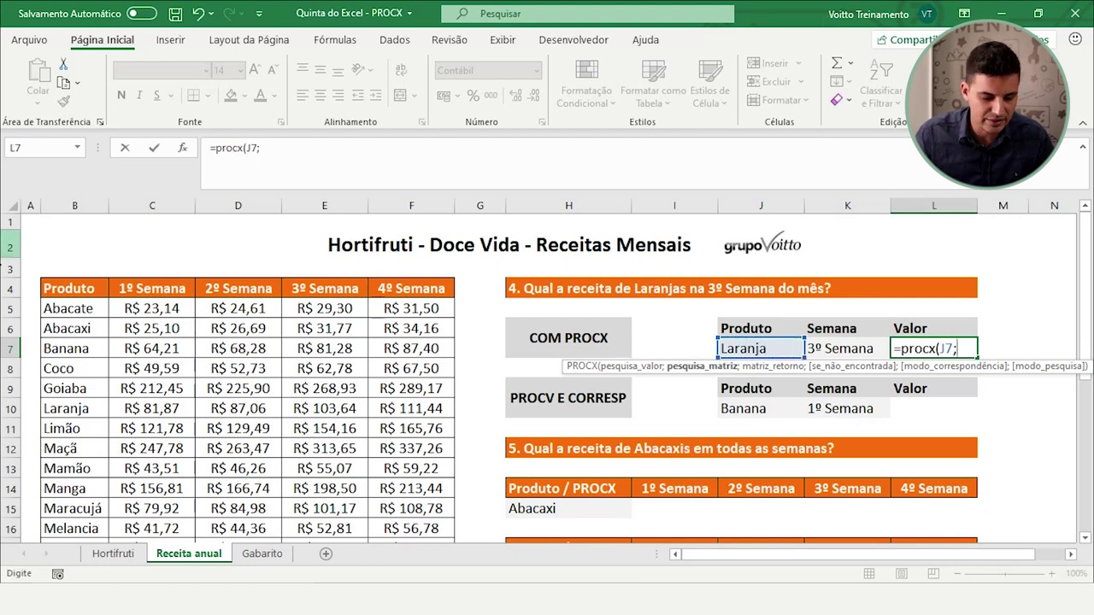
mouse_move(77, 304)
mouse_down()
mouse_move(54, 472)
mouse_move(61, 524)
mouse_up()
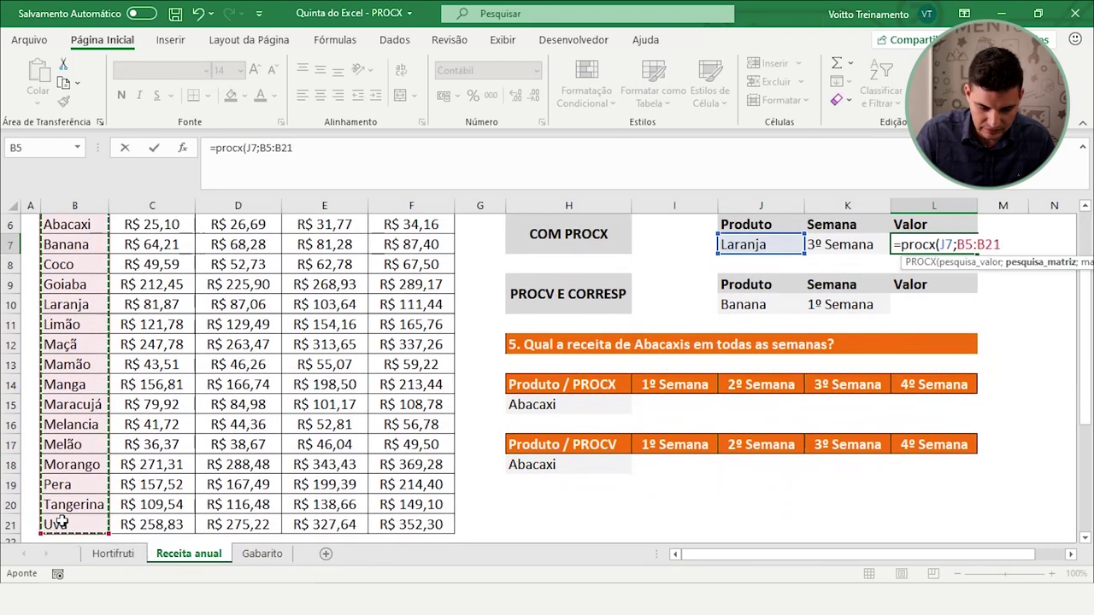
scroll(166, 387, up, 2)
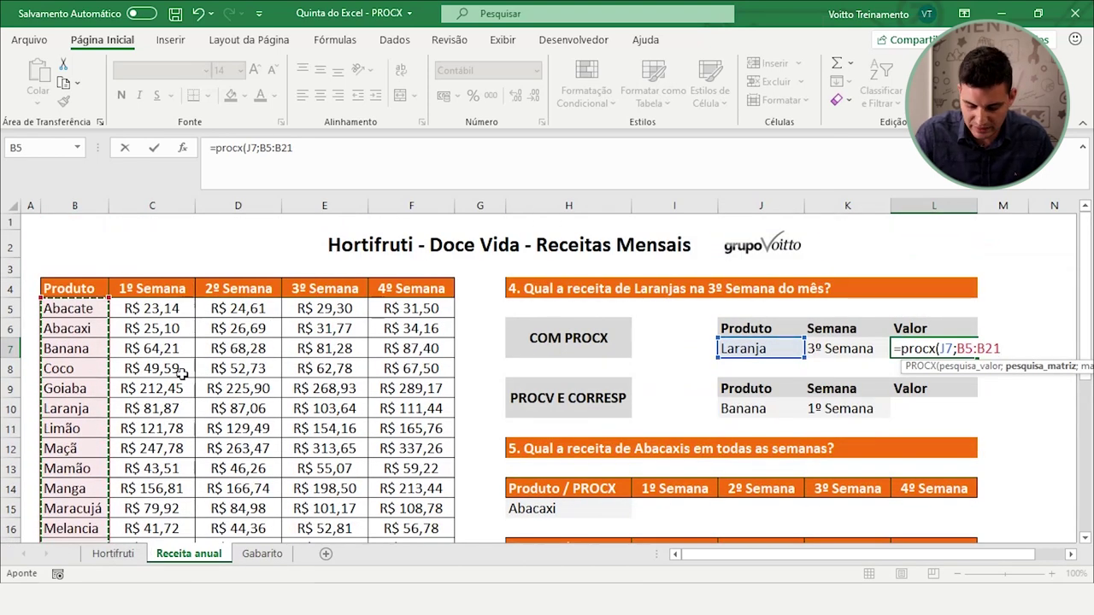
text(;)
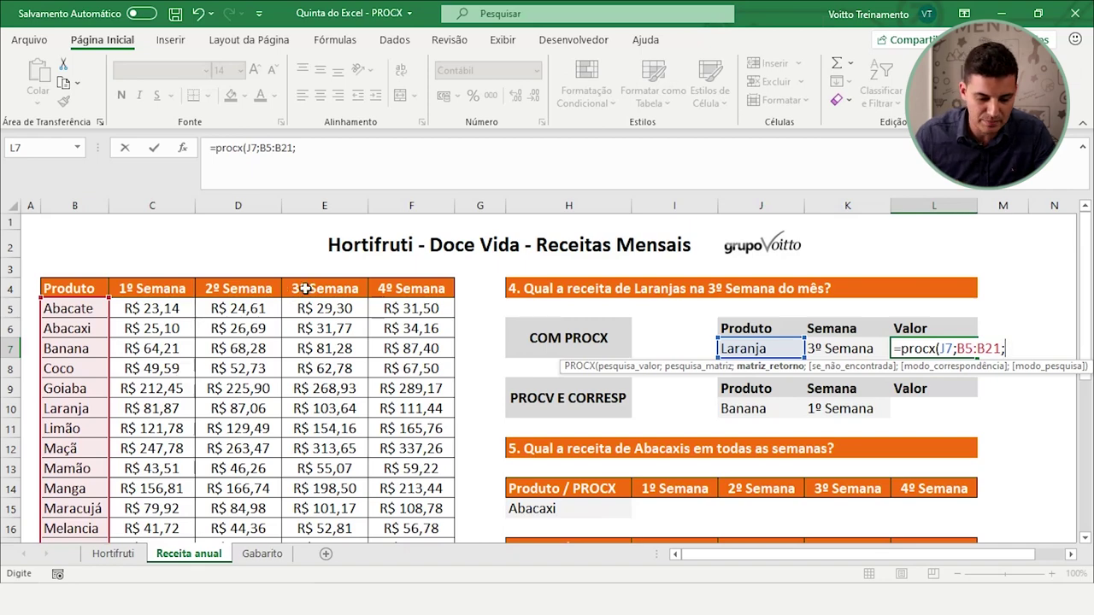
mouse_move(321, 306)
mouse_down()
mouse_move(315, 578)
mouse_move(318, 505)
mouse_up()
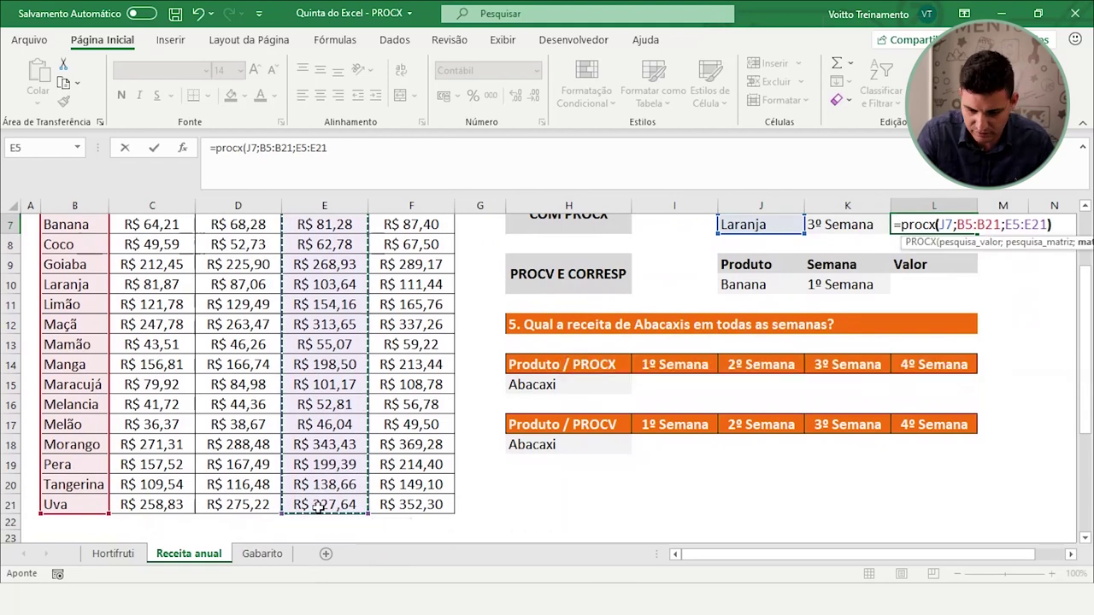
text())
scroll(318, 506, up, 2)
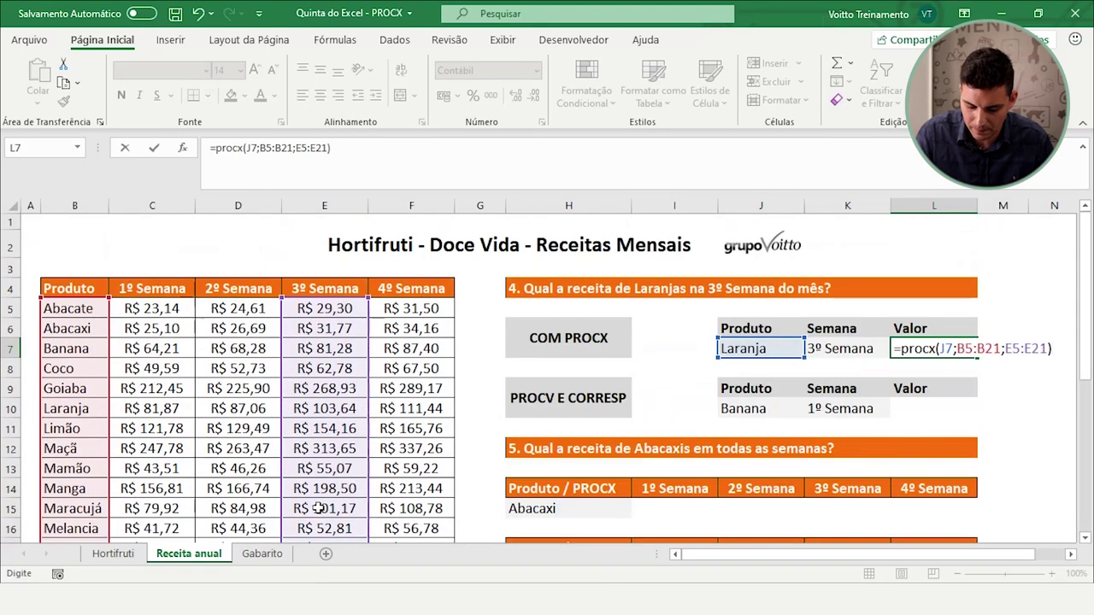
key(Return)
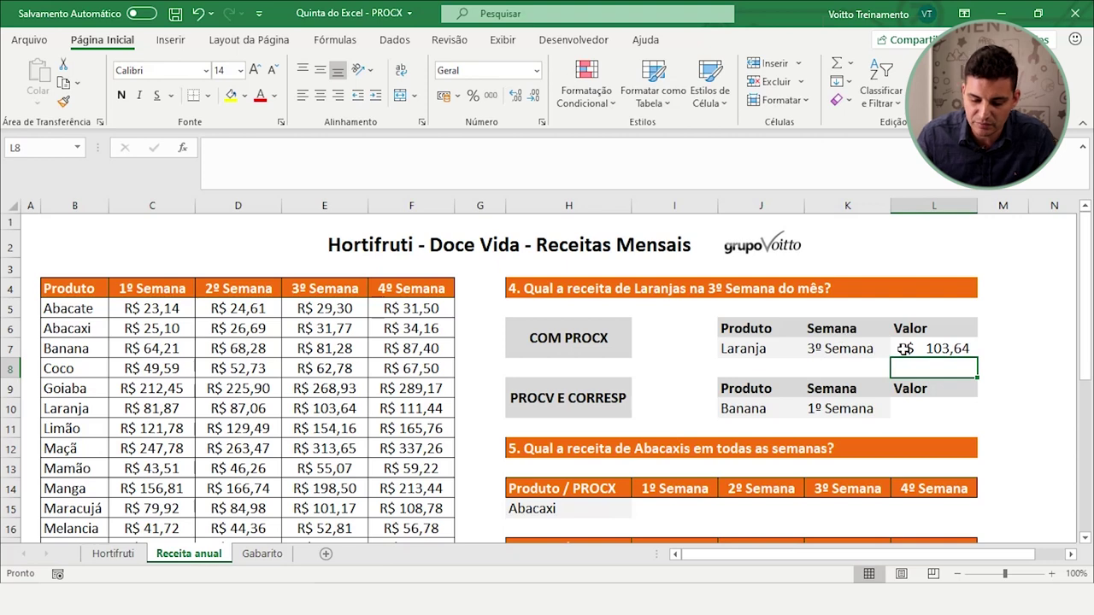
- Check L7's result against the Laranja row, then change K7's week to 4º Semana
click(904, 349)
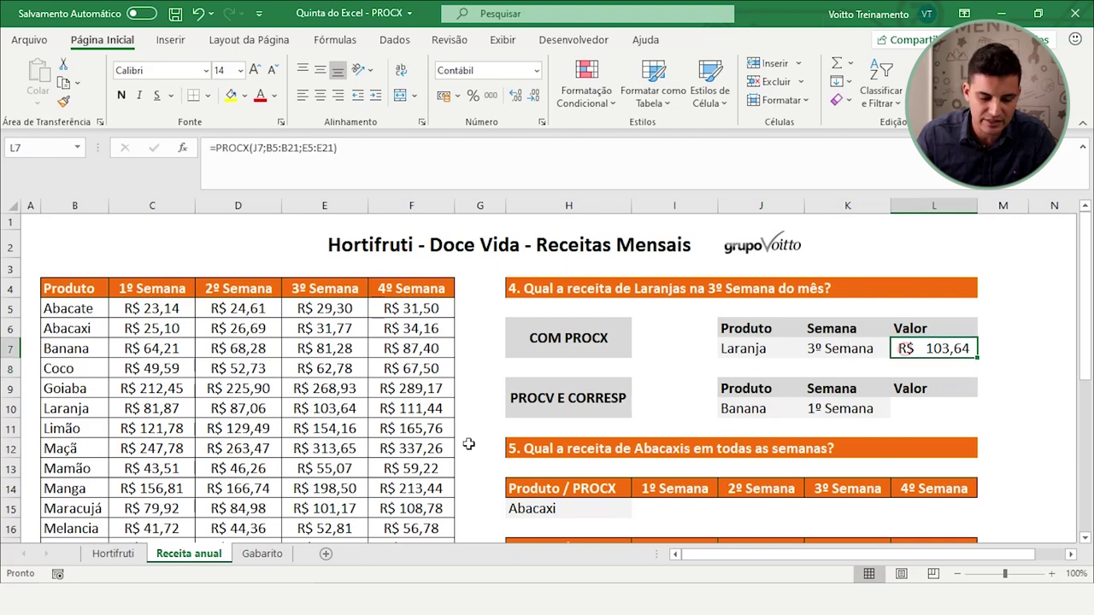
click(11, 409)
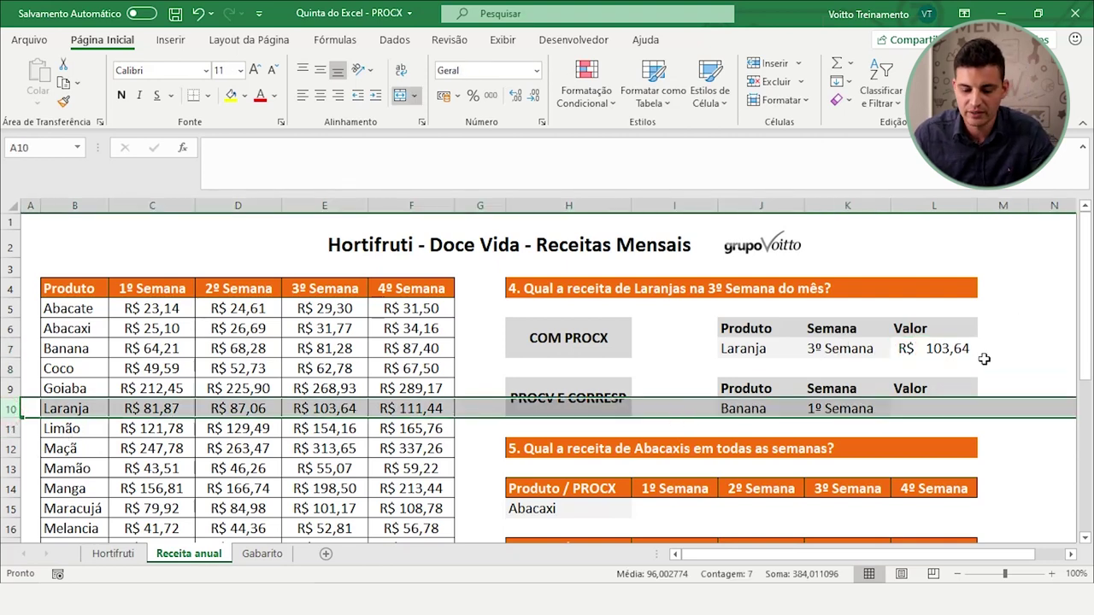
click(959, 350)
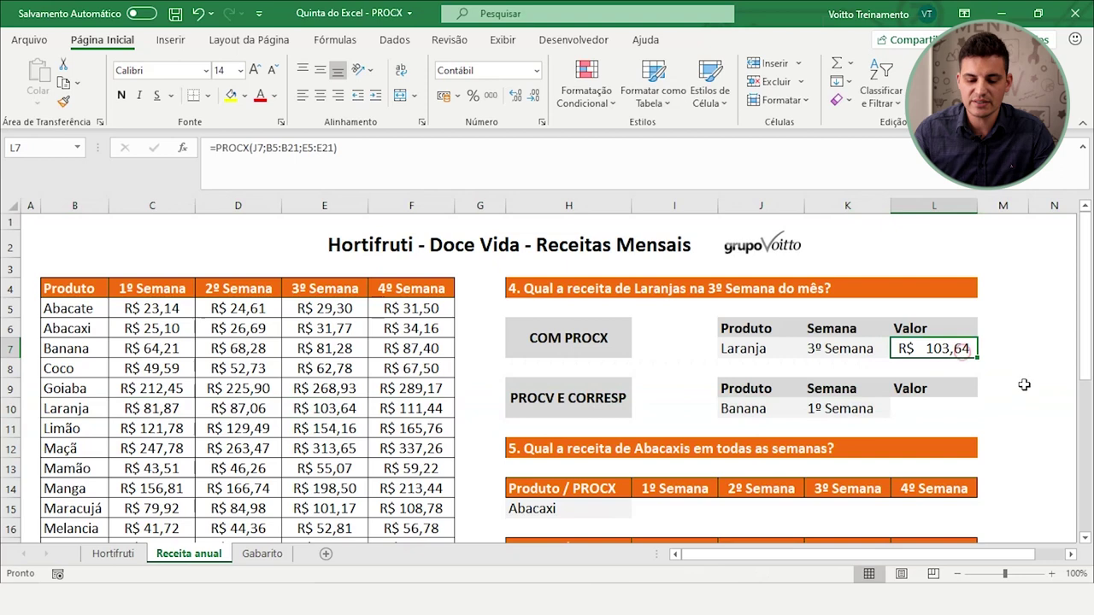
click(812, 349)
double_click(811, 348)
key(BackSpace)
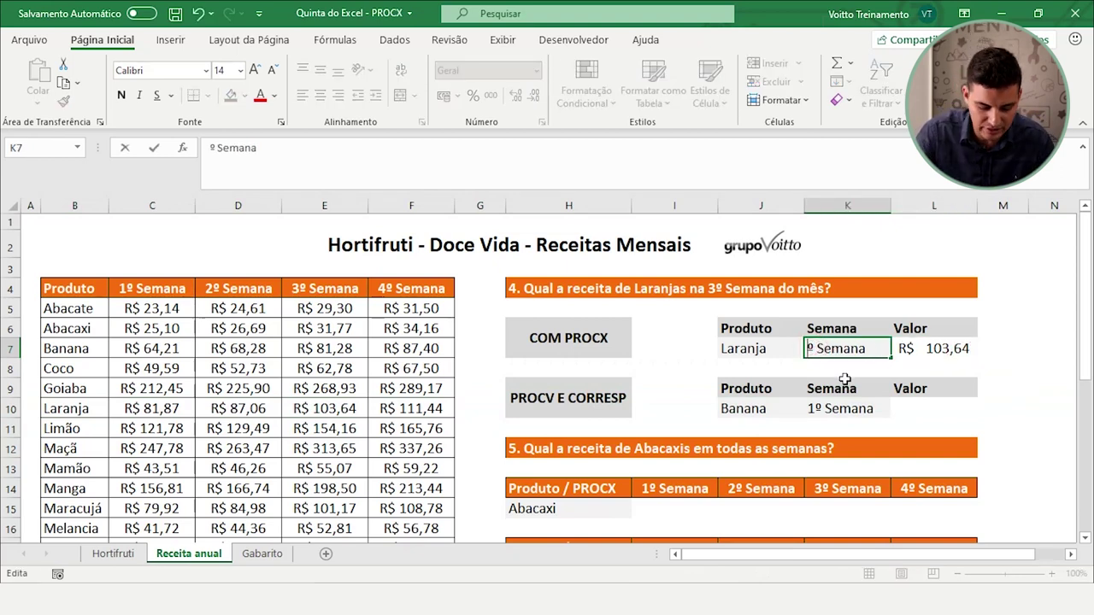
text(4)
key(Return)
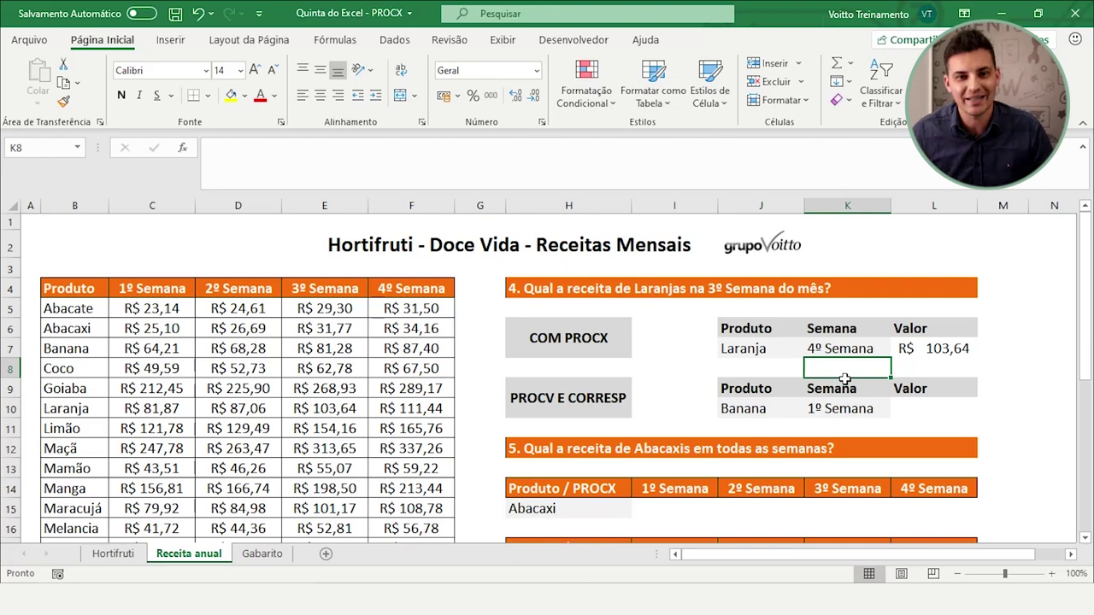
- Check L7 after the week change and delete its old formula
click(916, 347)
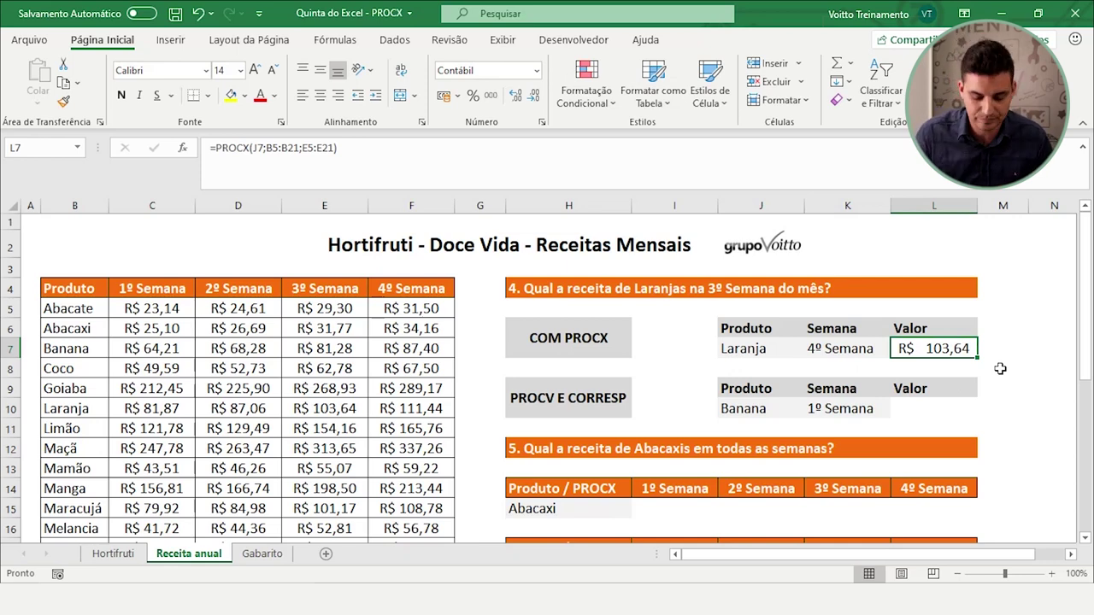
click(1000, 368)
click(943, 344)
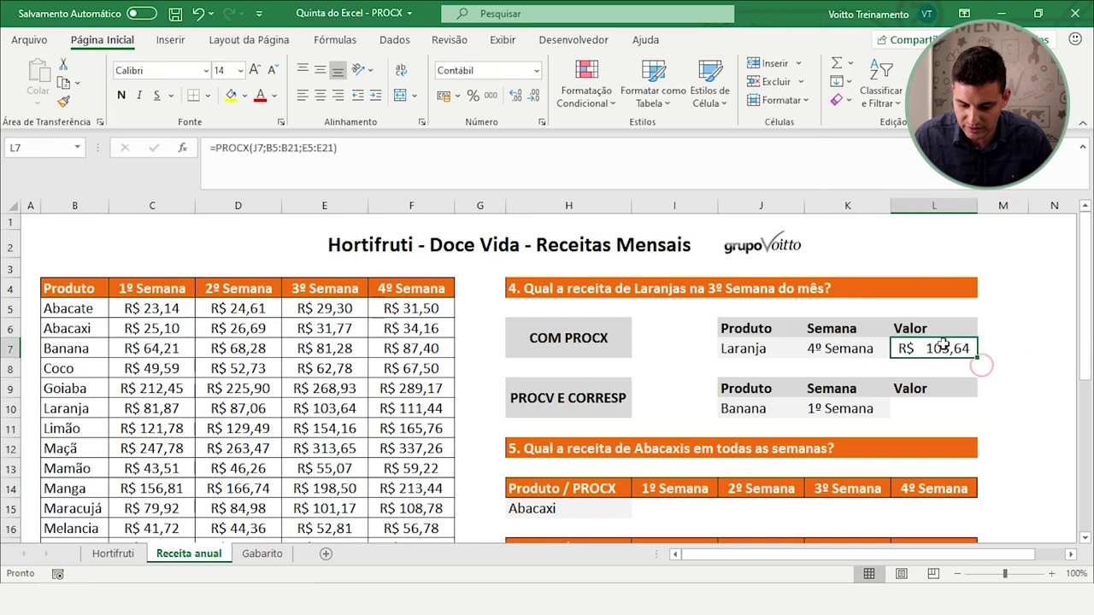
key(Delete)
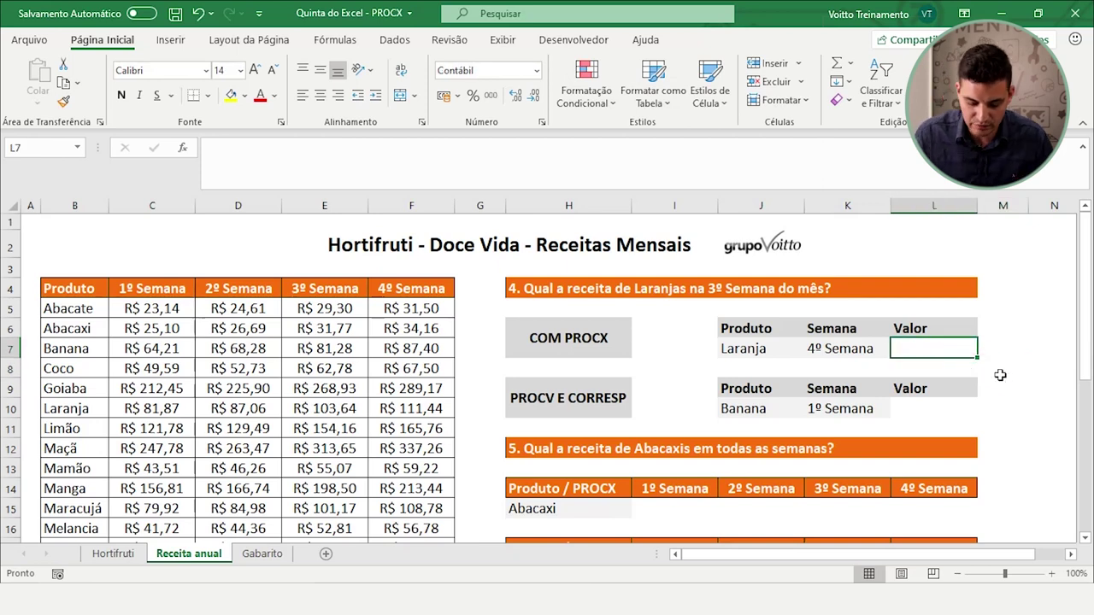
- Type =procx(J7;B5:B21;procx(K7;C4:F4; into L7, nesting the week lookup
text(=pro)
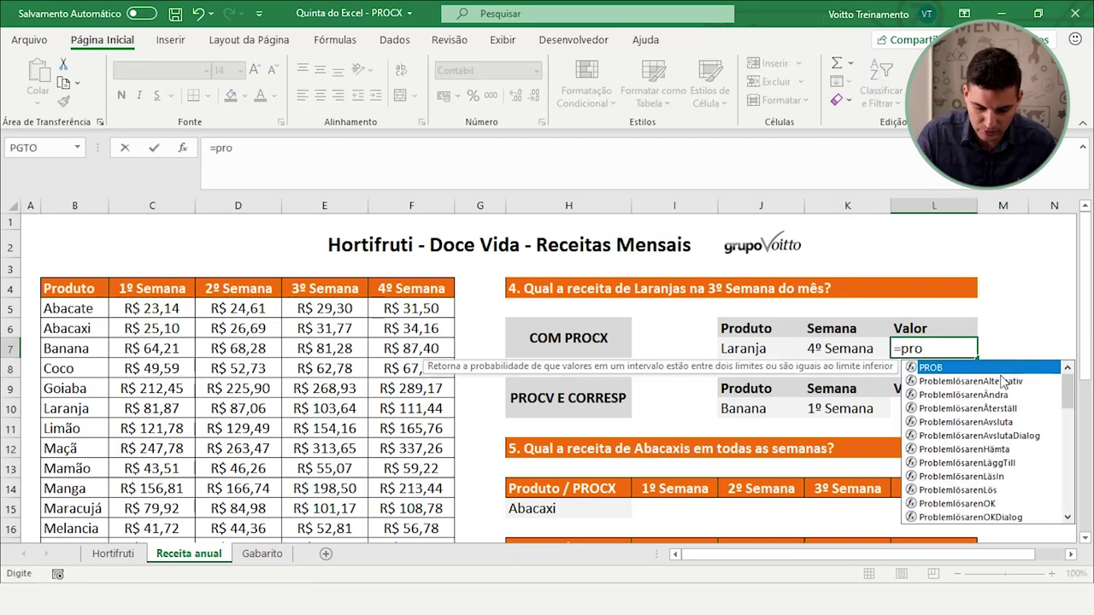
text(cx()
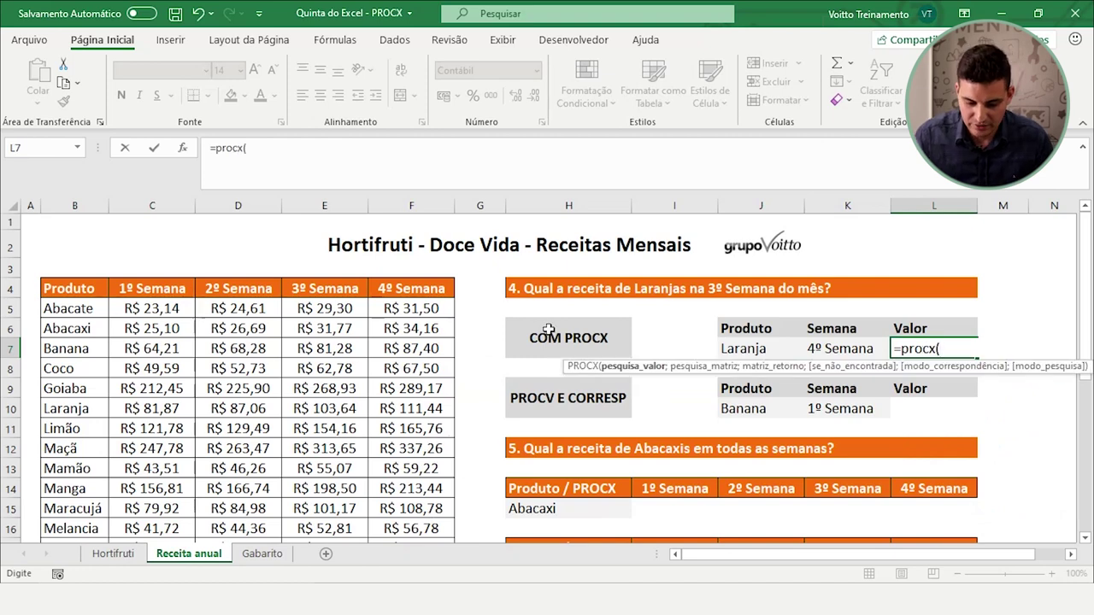
click(739, 351)
text(;B5:B21)
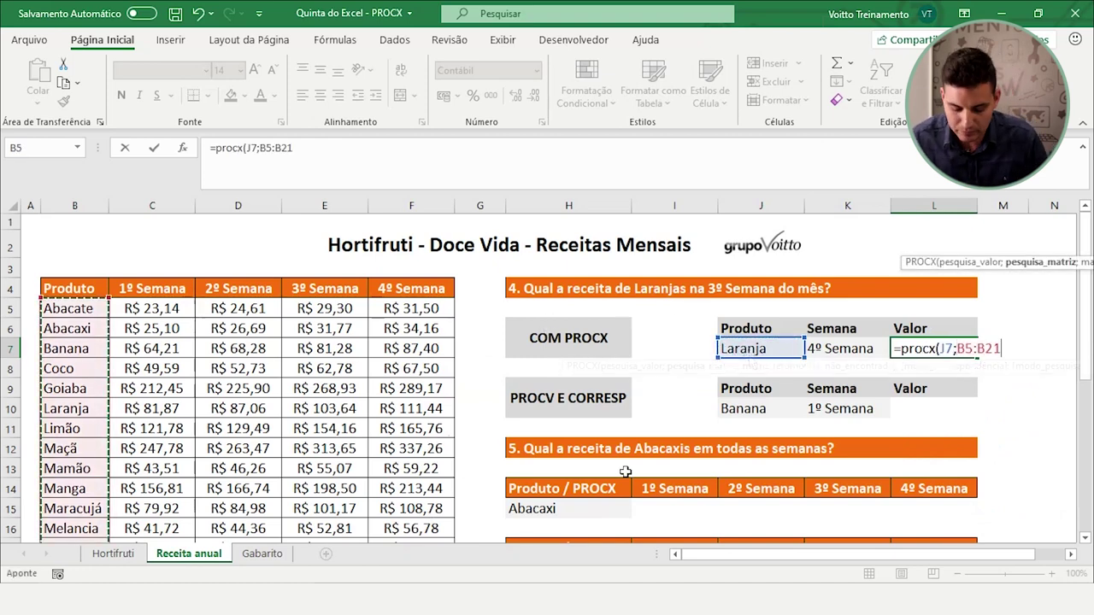
text(;)
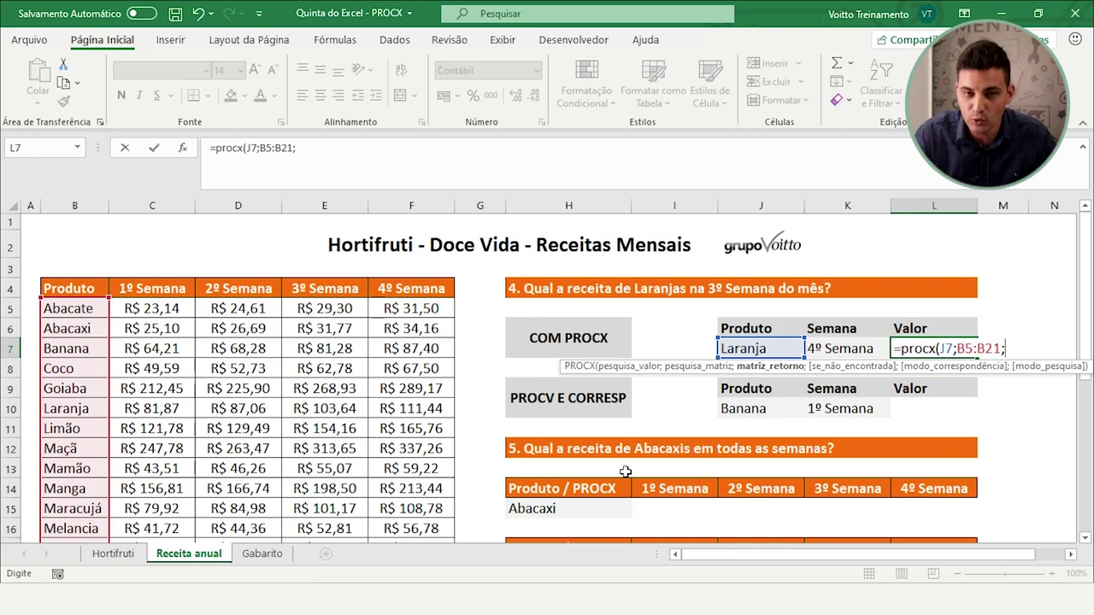
text(pt)
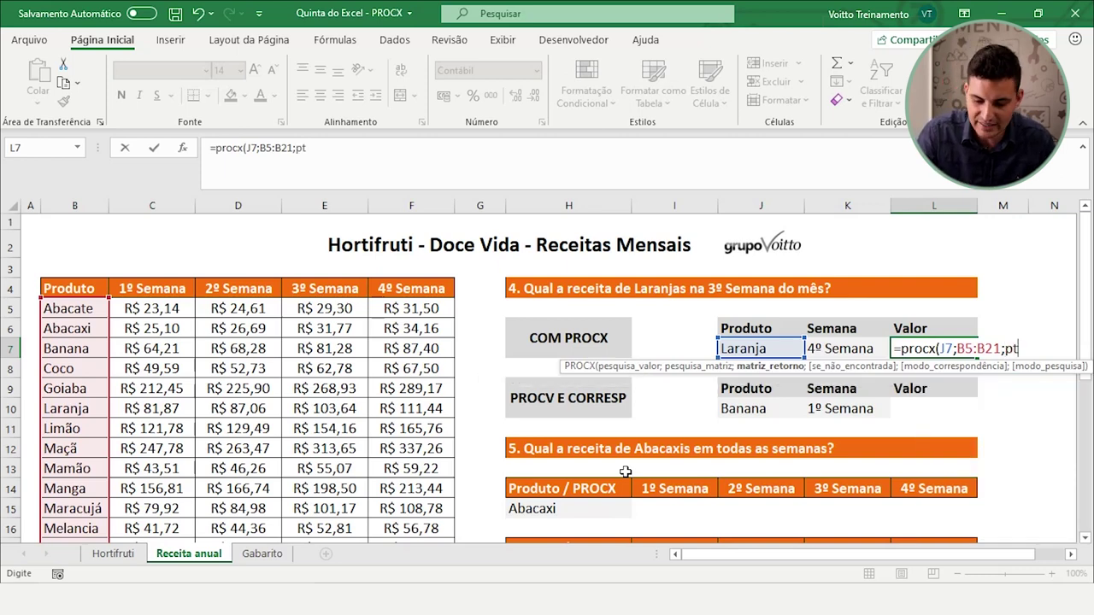
key(BackSpace)
text(r)
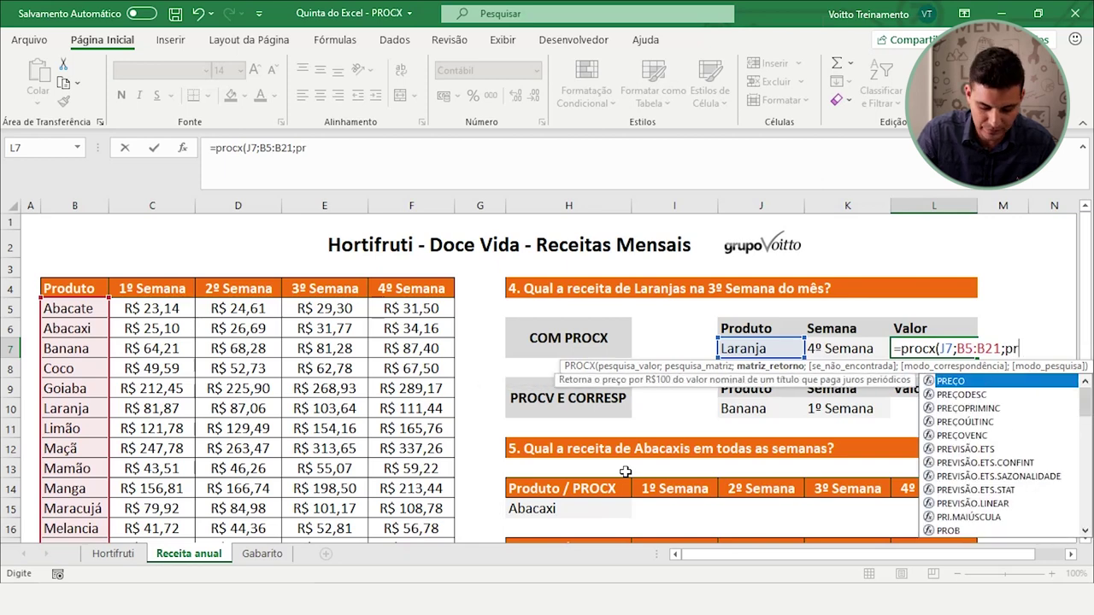
text(ocx()
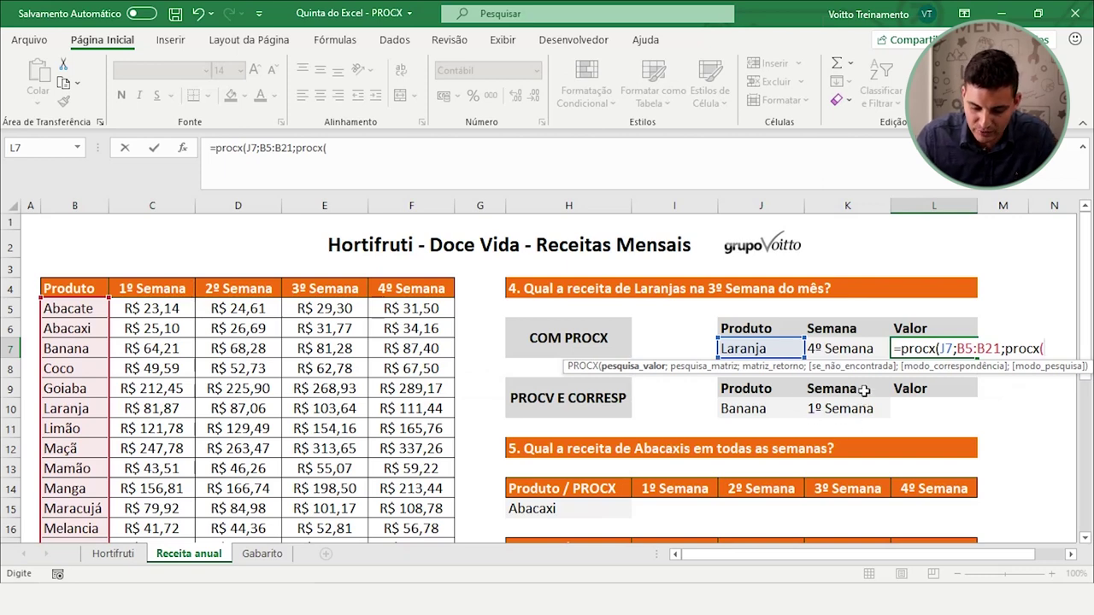
click(845, 352)
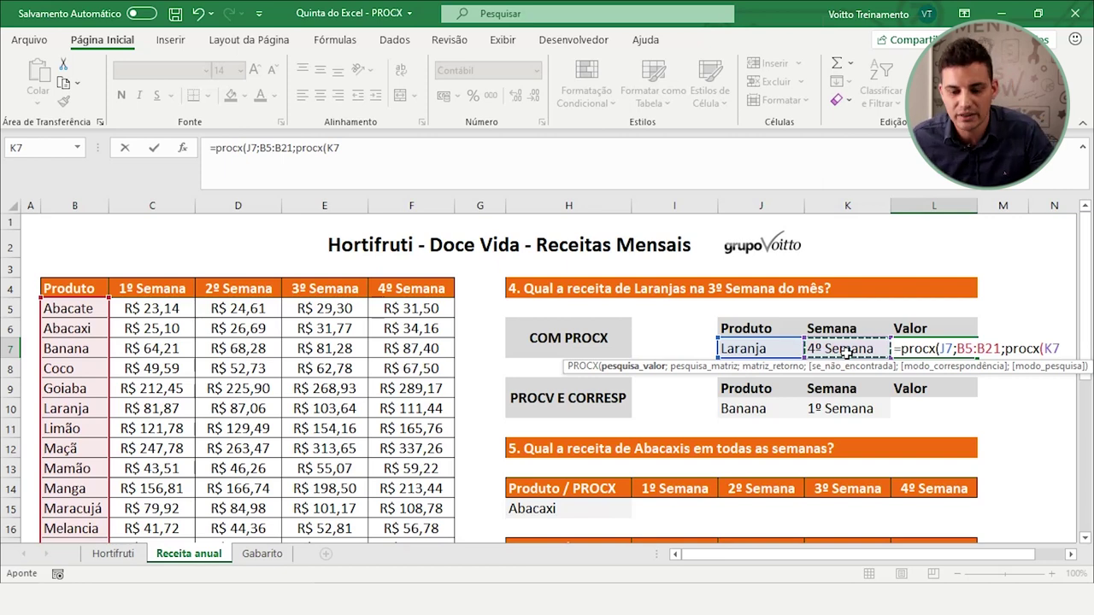
text(;)
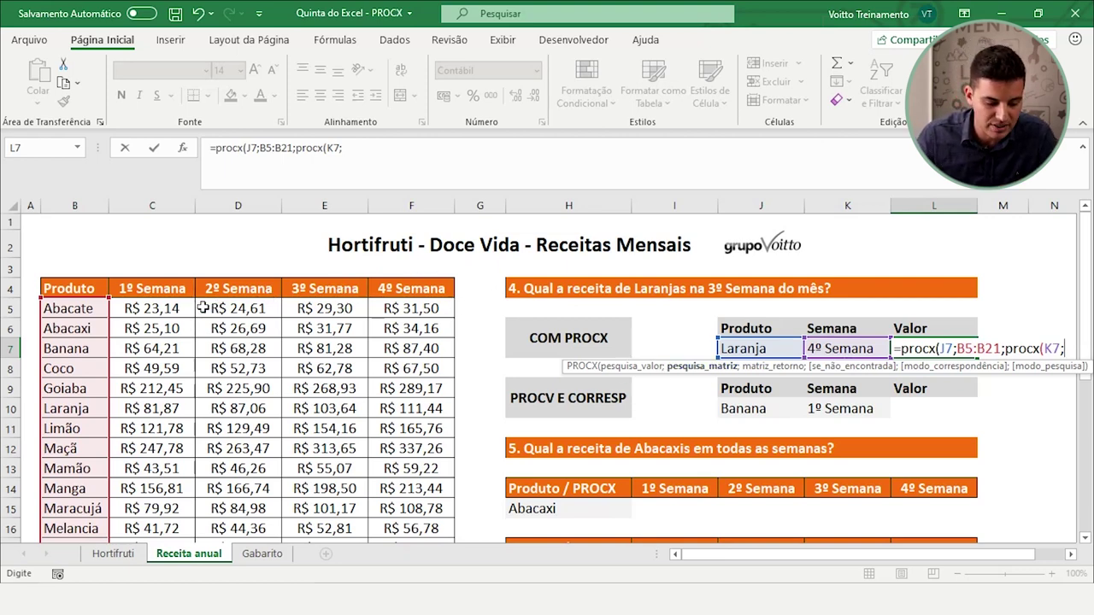
drag(154, 289, 374, 288)
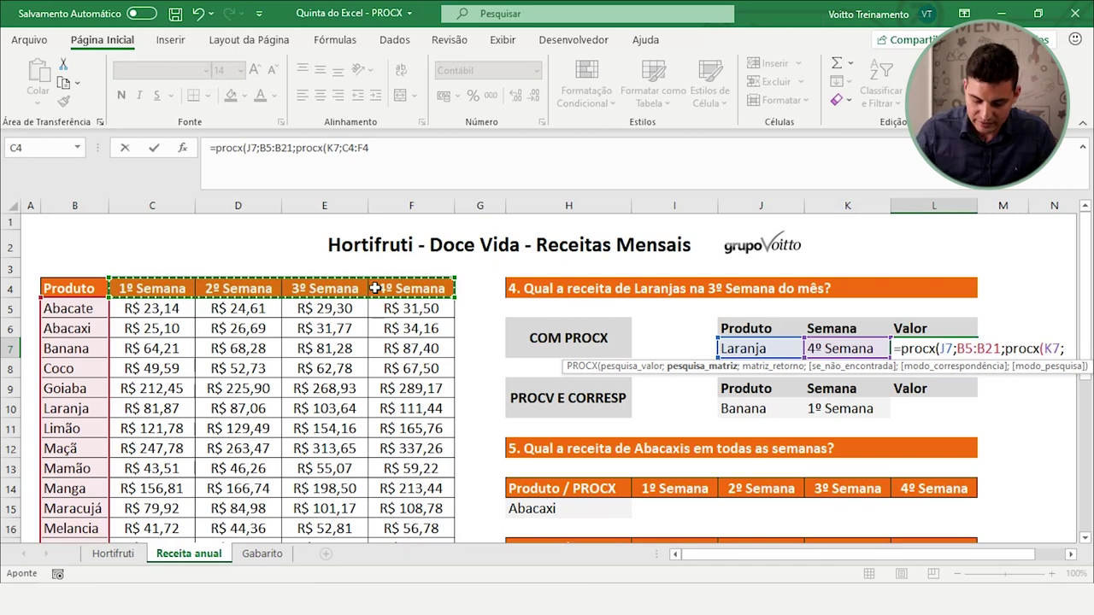
text(;)
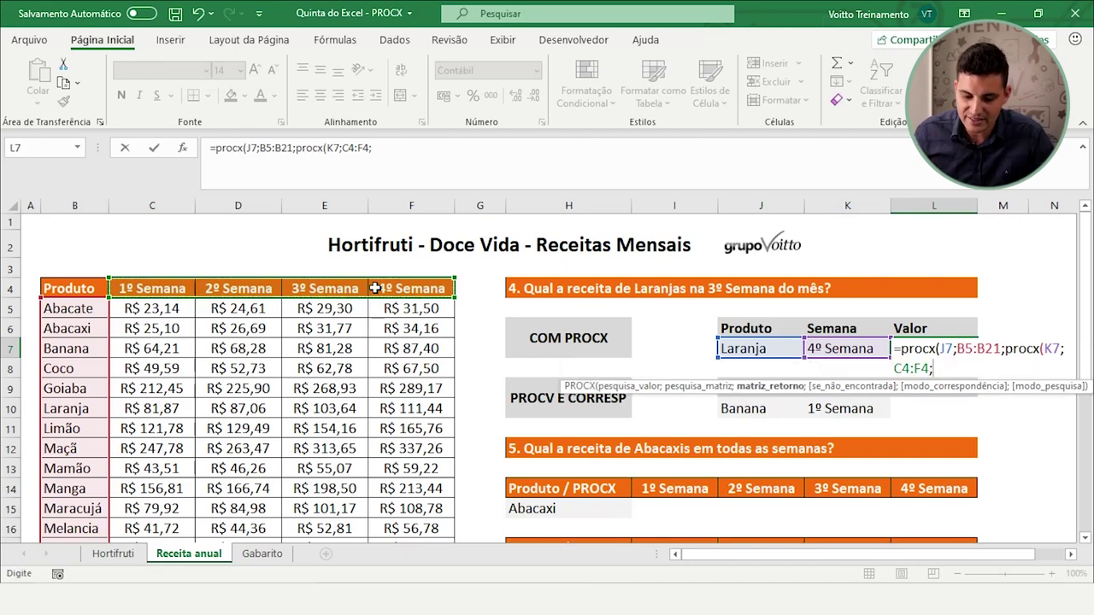
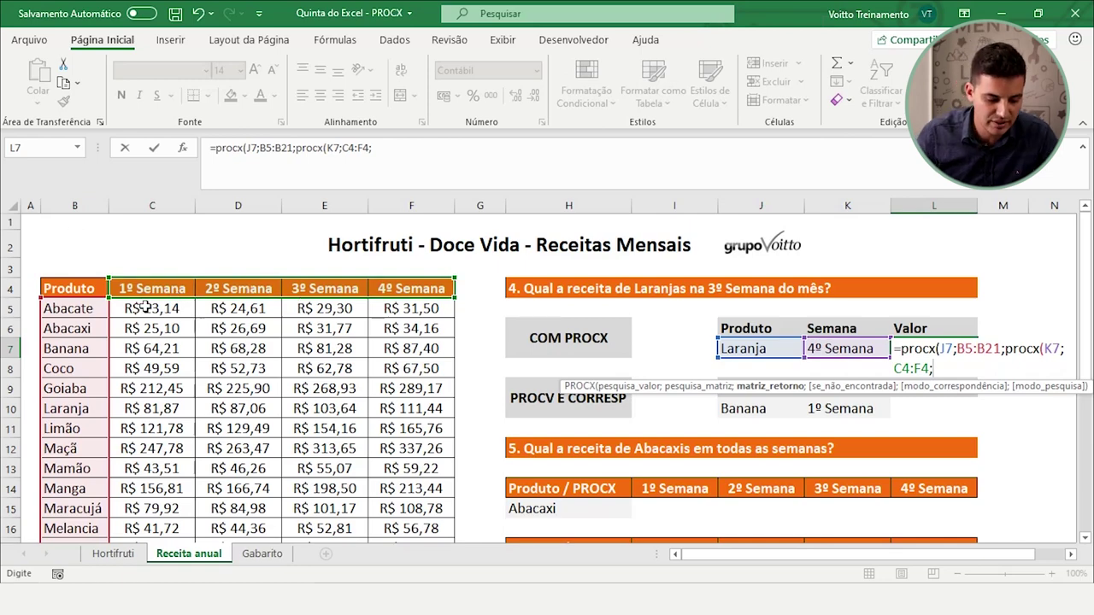
- Complete L7's nested PROCX with return range C5:F21, returning R$ 103,64 for Laranja
mouse_move(141, 308)
mouse_down()
mouse_move(276, 459)
mouse_move(389, 504)
mouse_up()
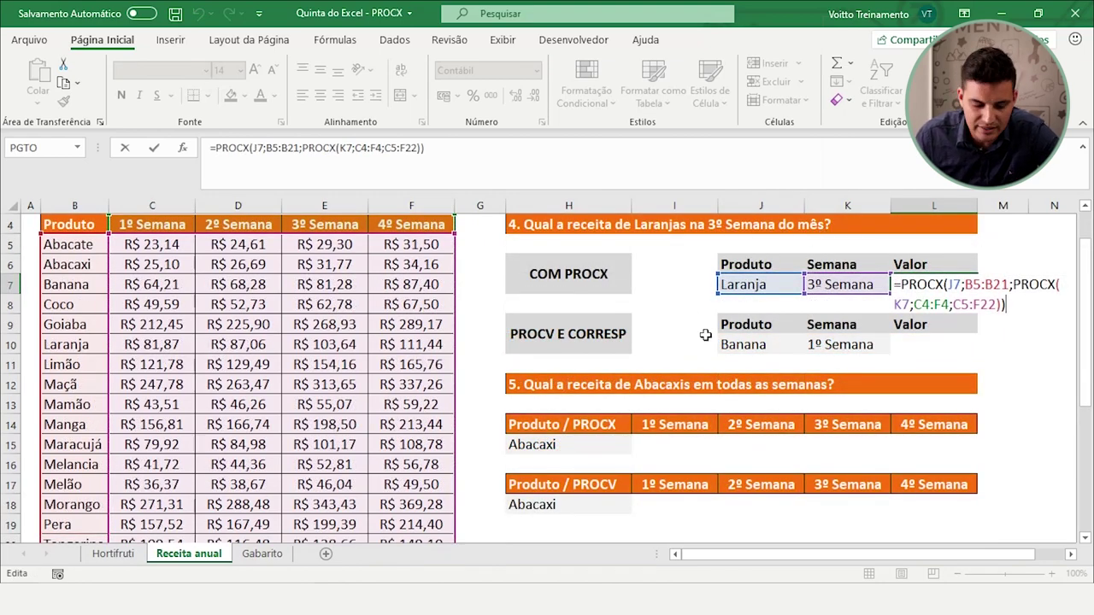
scroll(77, 436, down, 1)
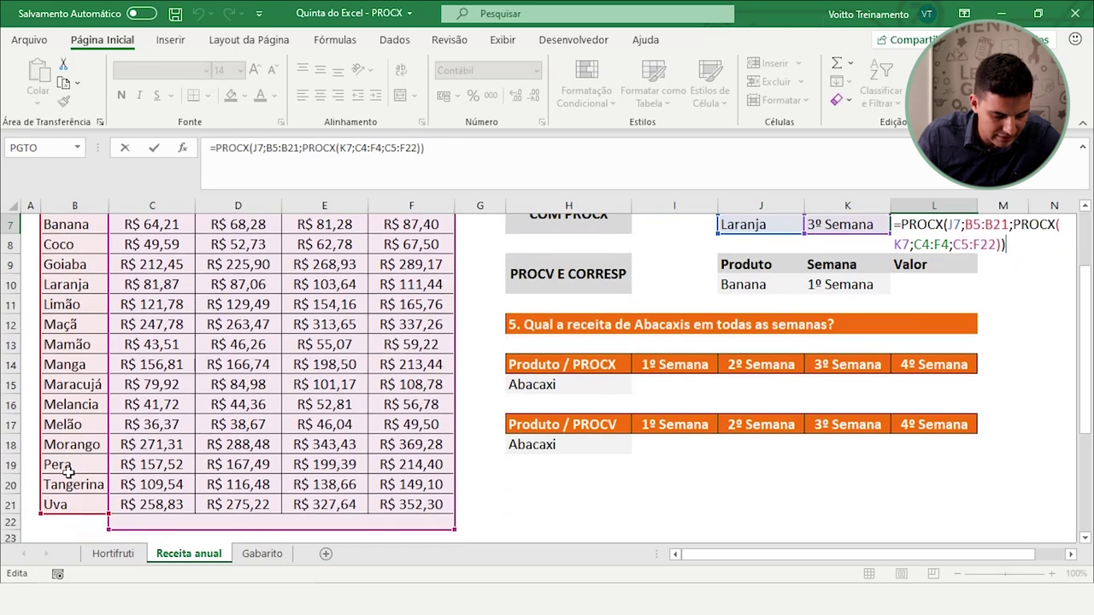
scroll(72, 466, up, 2)
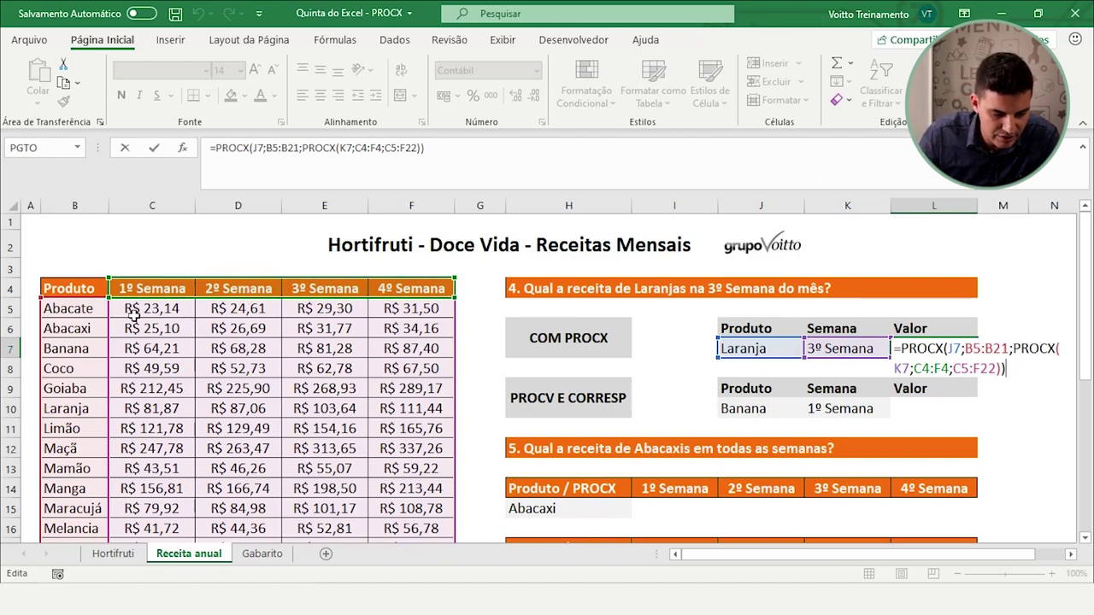
scroll(162, 318, down, 1)
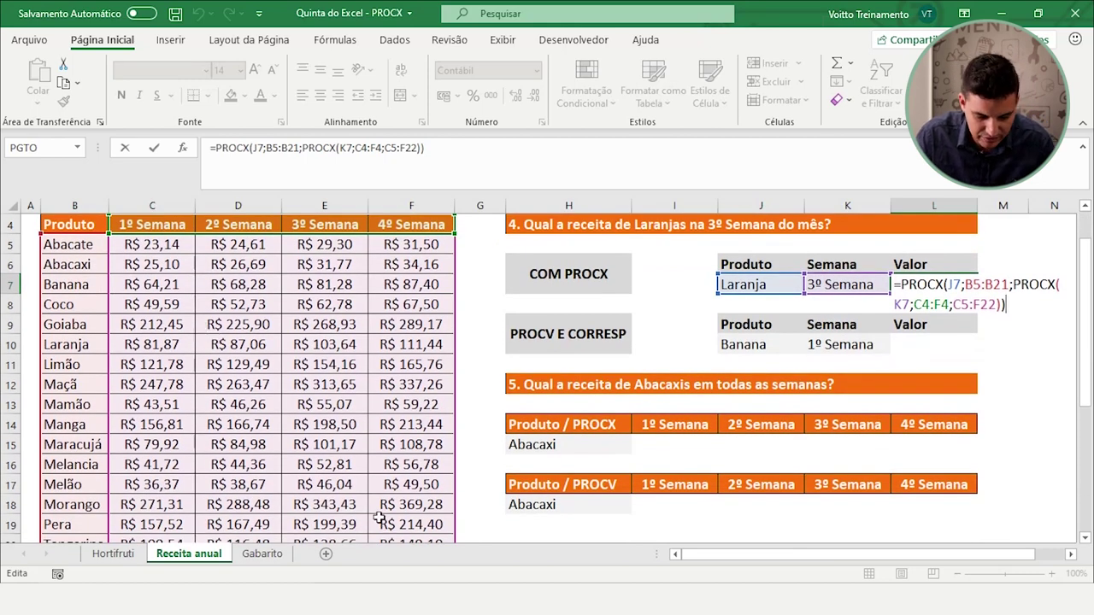
scroll(385, 500, down, 2)
drag(458, 466, 453, 454)
scroll(470, 458, up, 3)
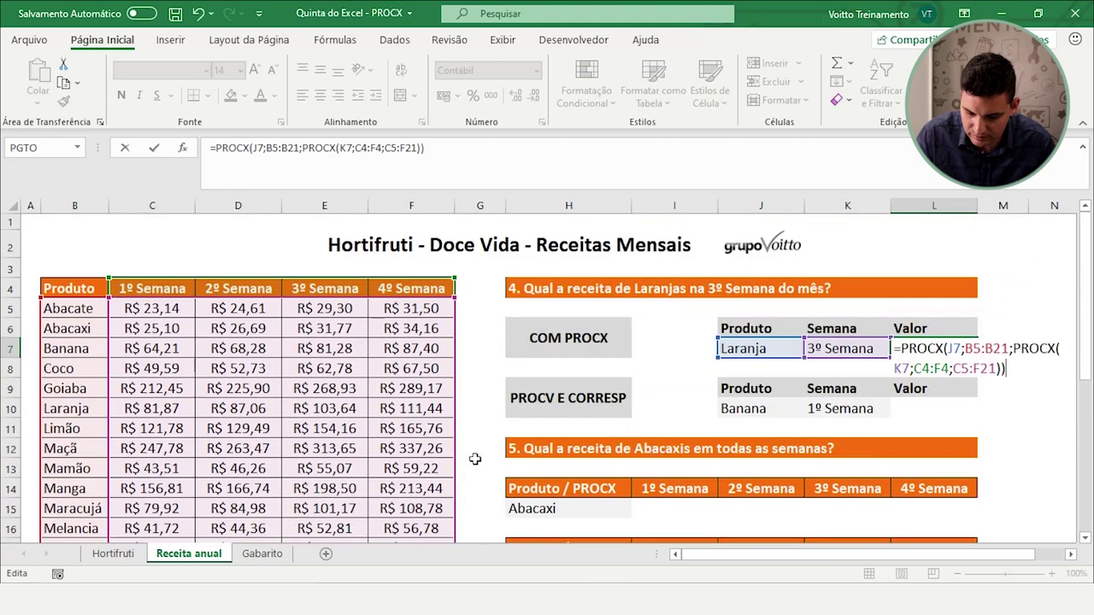
key(ctrl+Return)
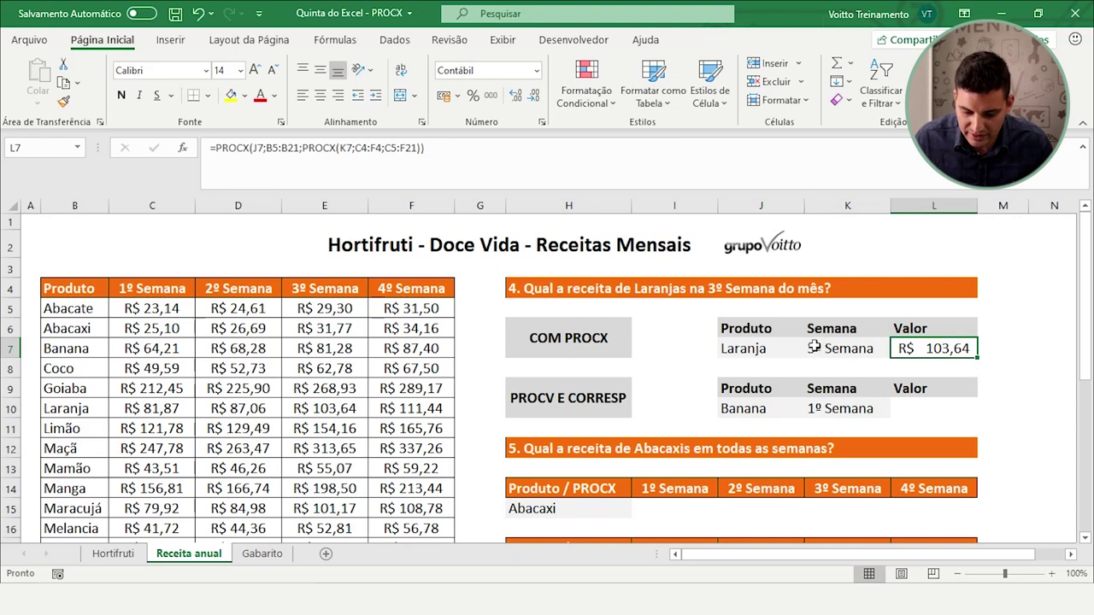
- Change the week in K7 to 2º Semana
click(8, 408)
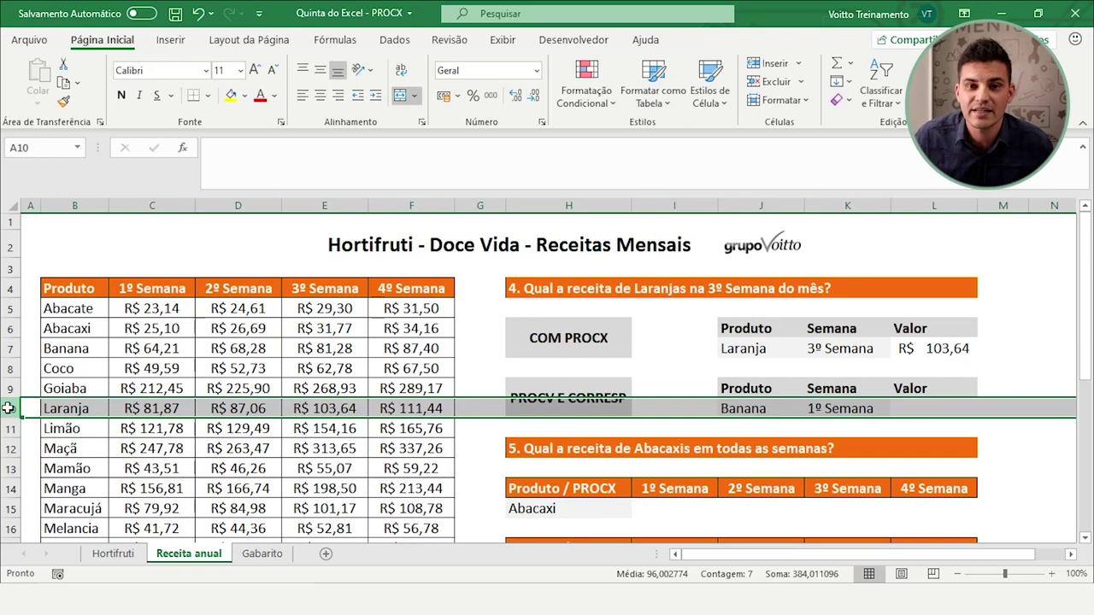
click(822, 348)
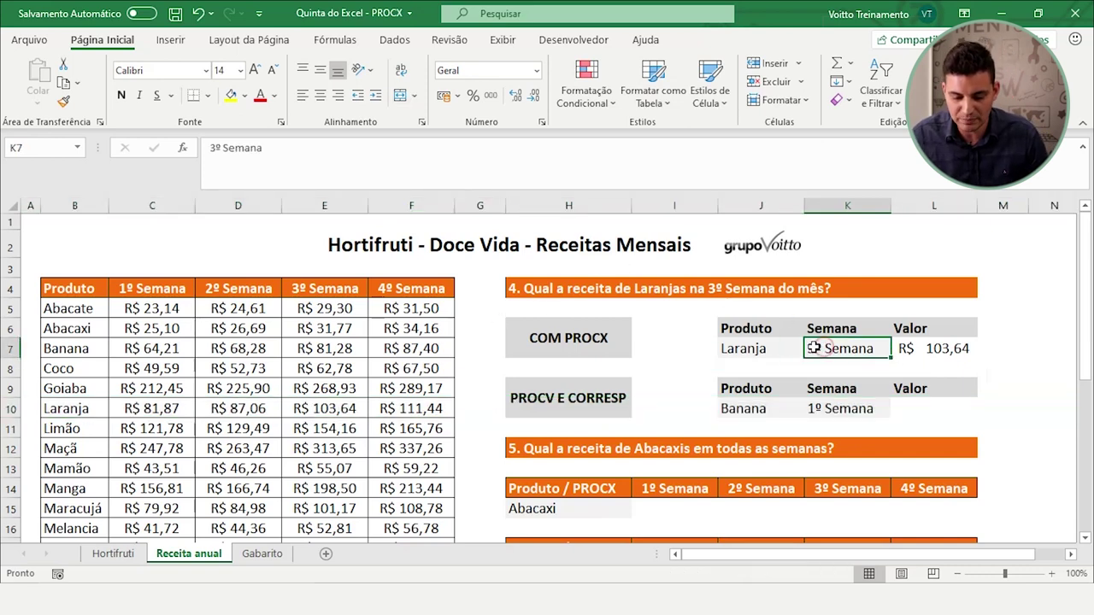
double_click(822, 349)
key(BackSpace)
text(2)
key(Return)
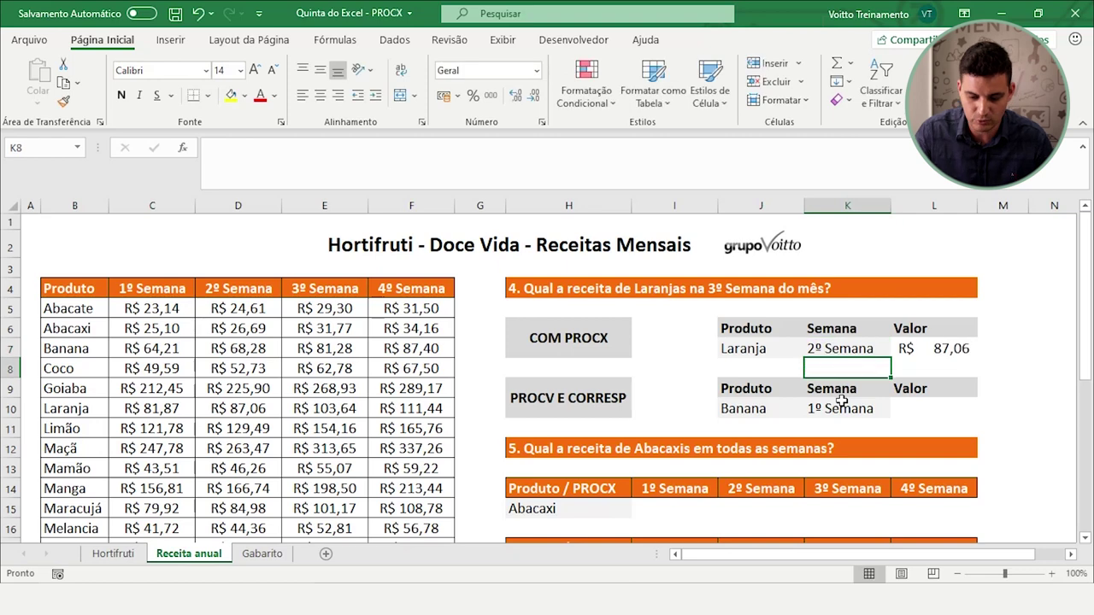
- Enter Abacate in J7 so L7 returns R$ 24,61, then check the formula
click(8, 408)
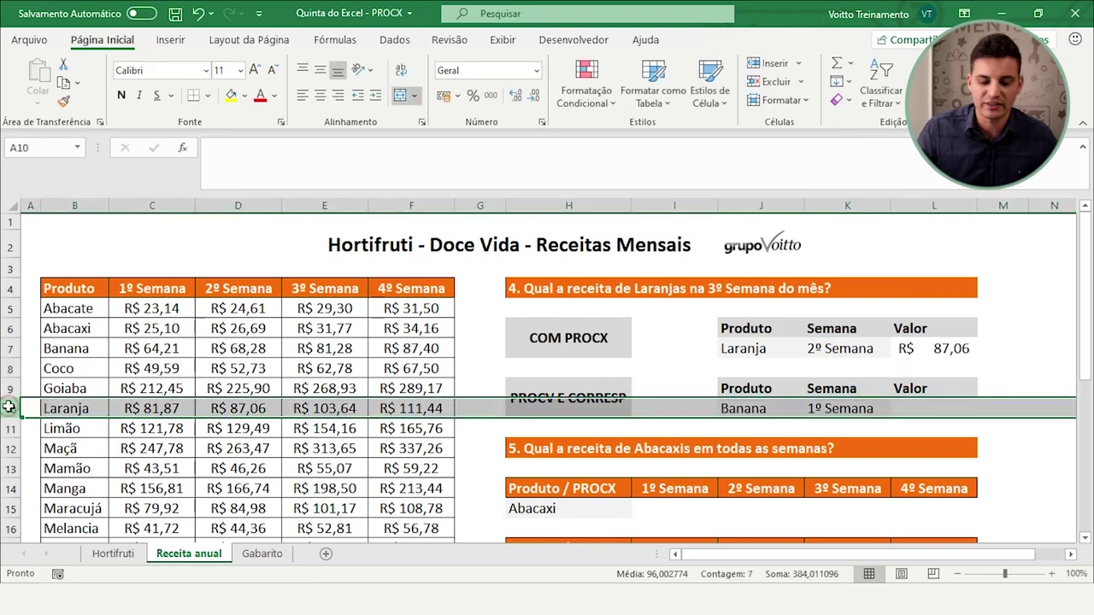
click(862, 354)
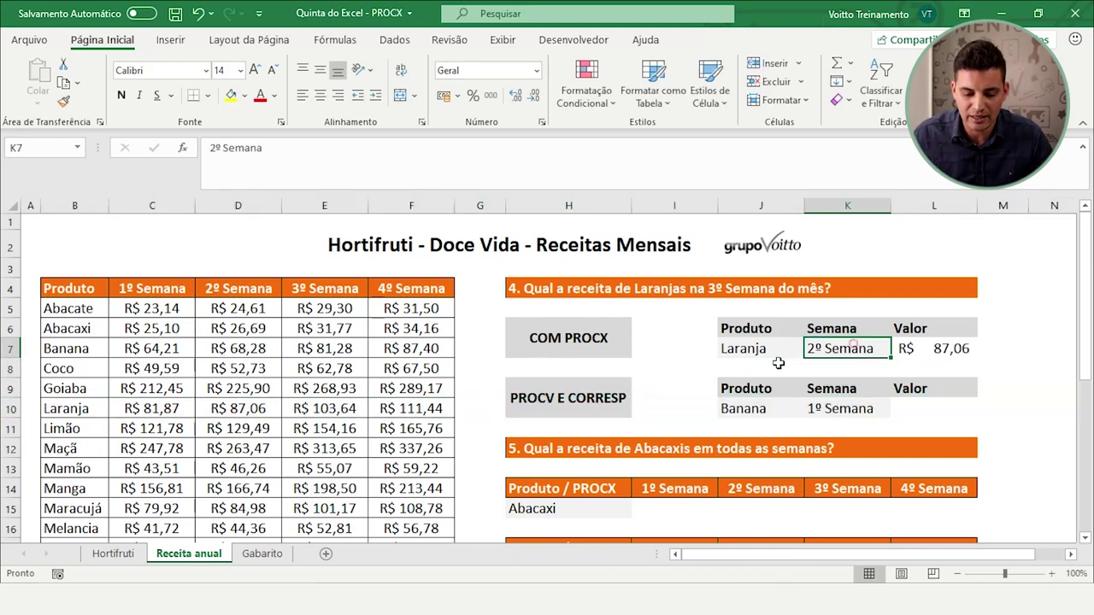
click(742, 352)
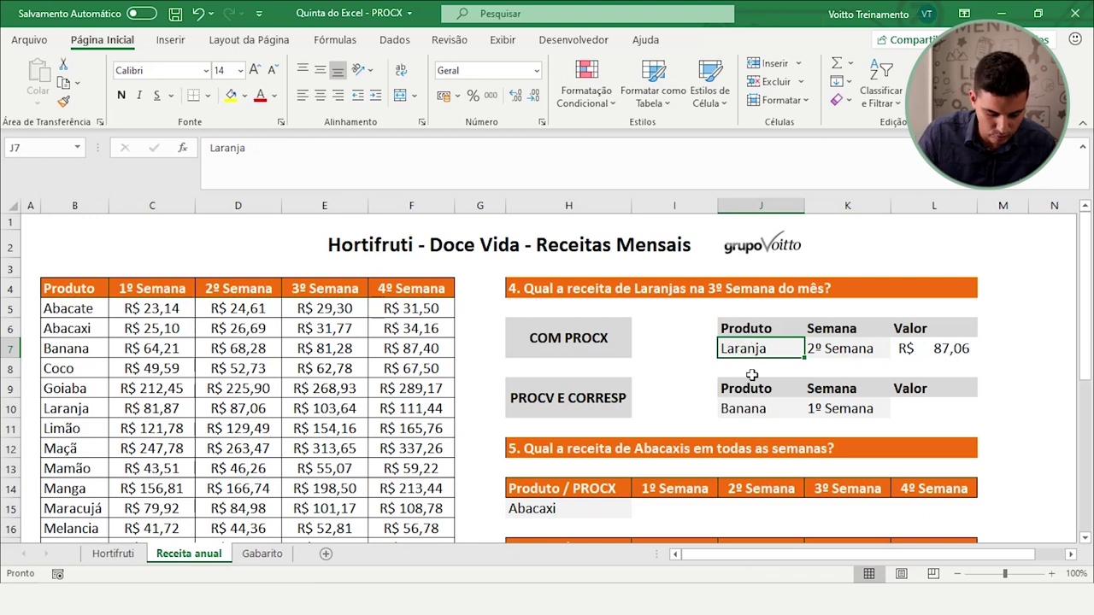
text(Abacate)
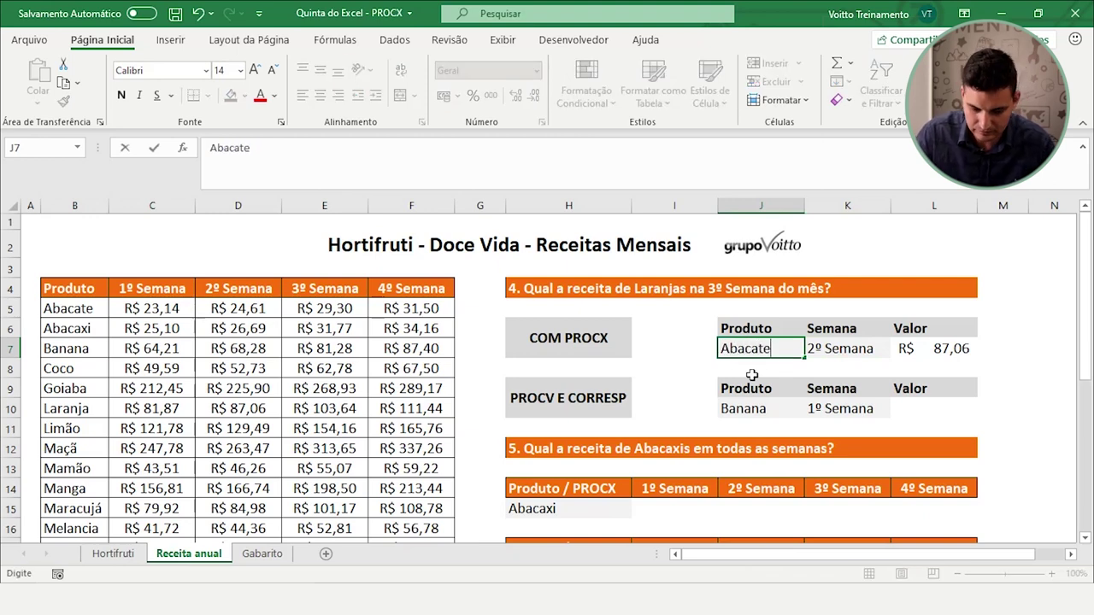
key(Return)
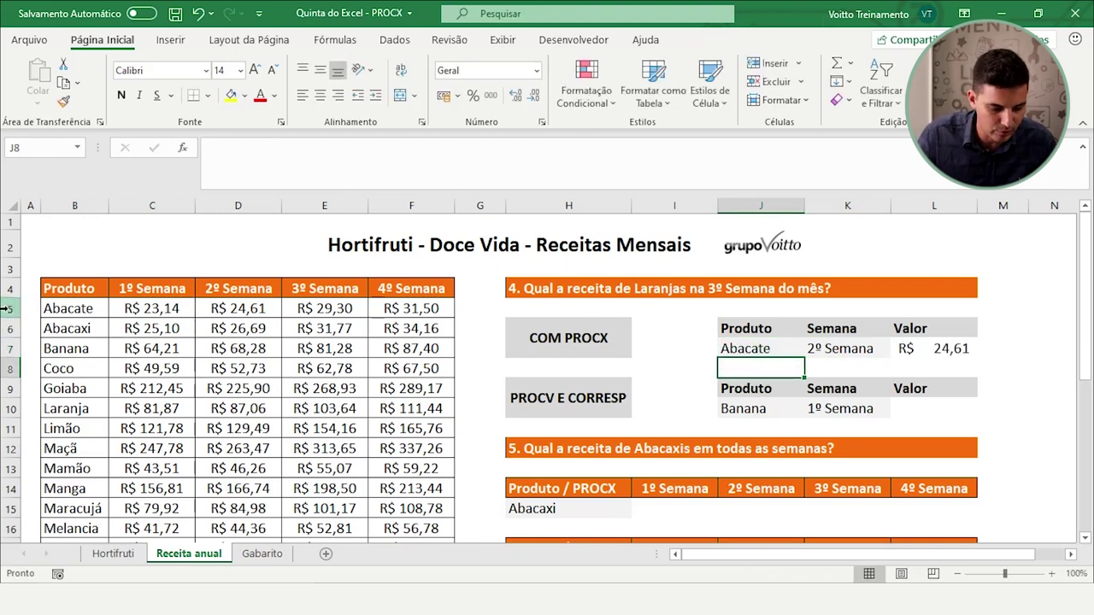
click(10, 309)
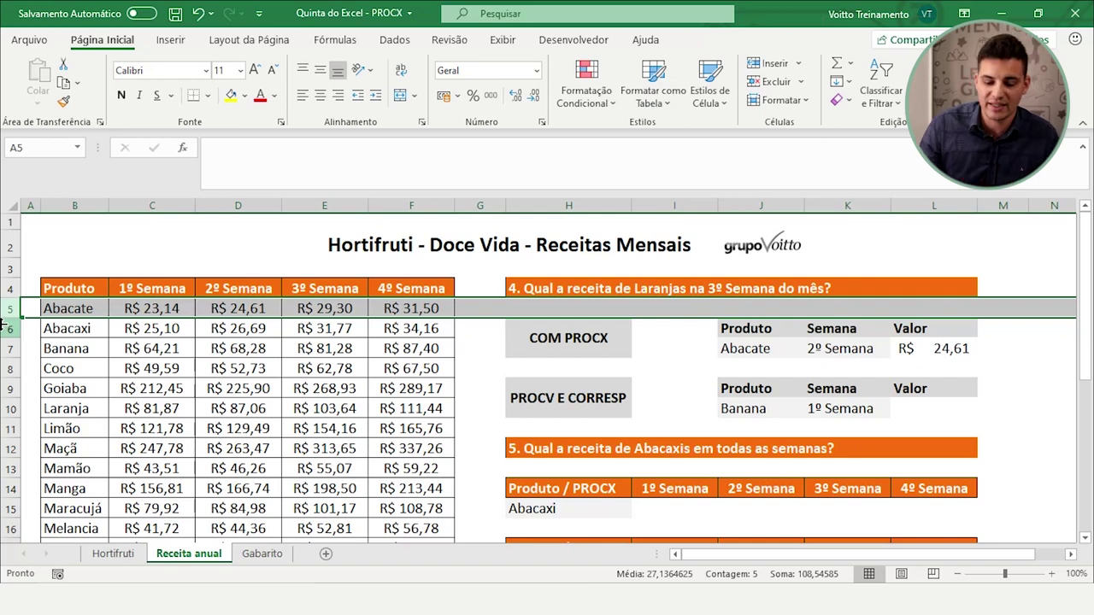
click(945, 354)
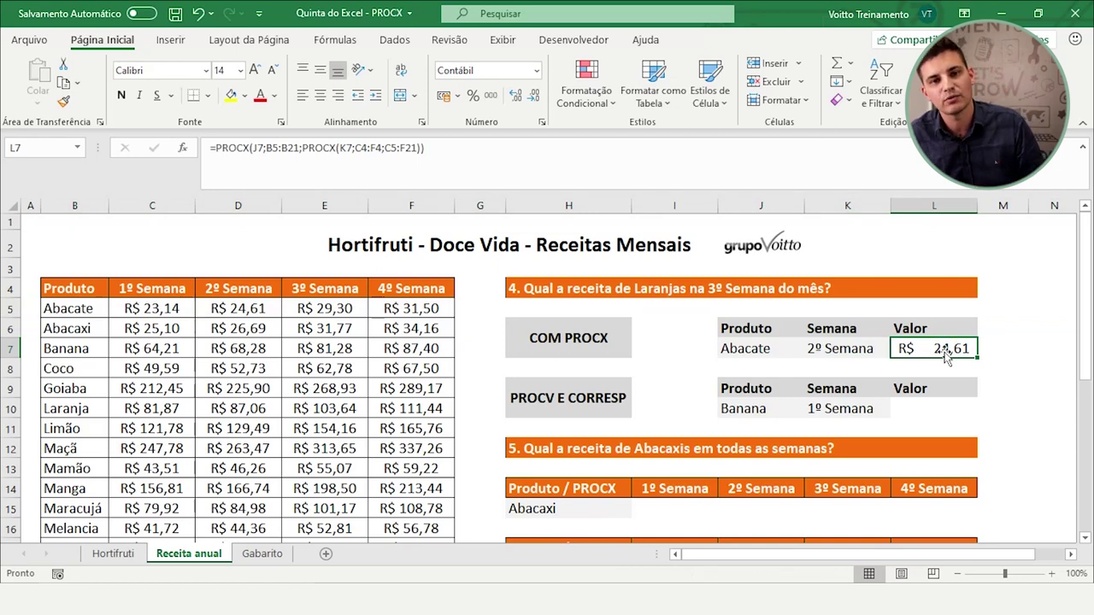
click(893, 411)
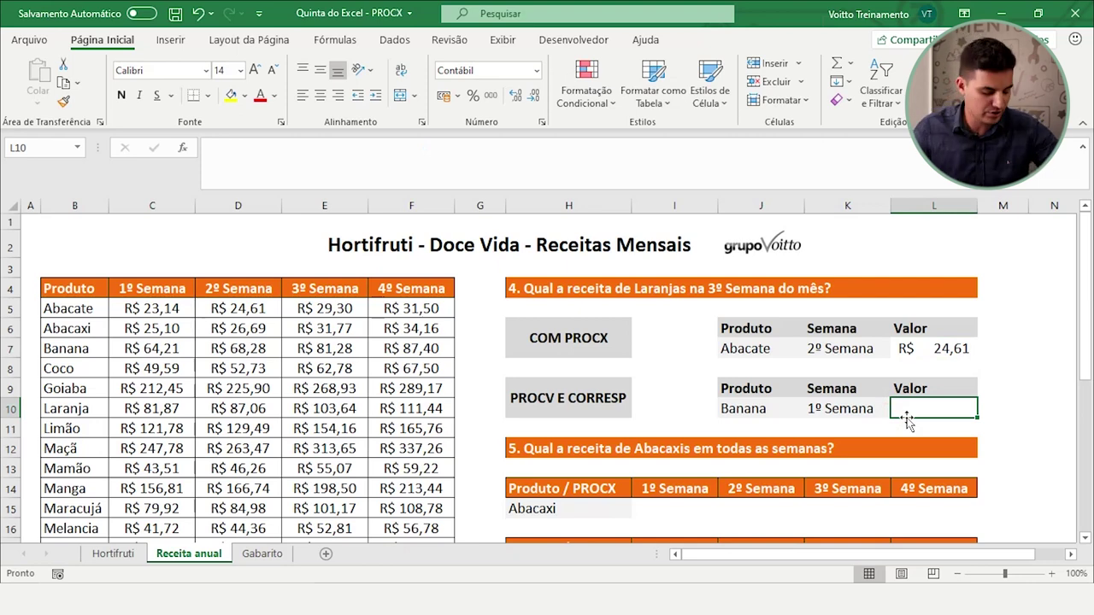
- In L10 start a PROCV with Banana (J10) as lookup value over the product revenue table
click(753, 410)
click(833, 409)
click(896, 409)
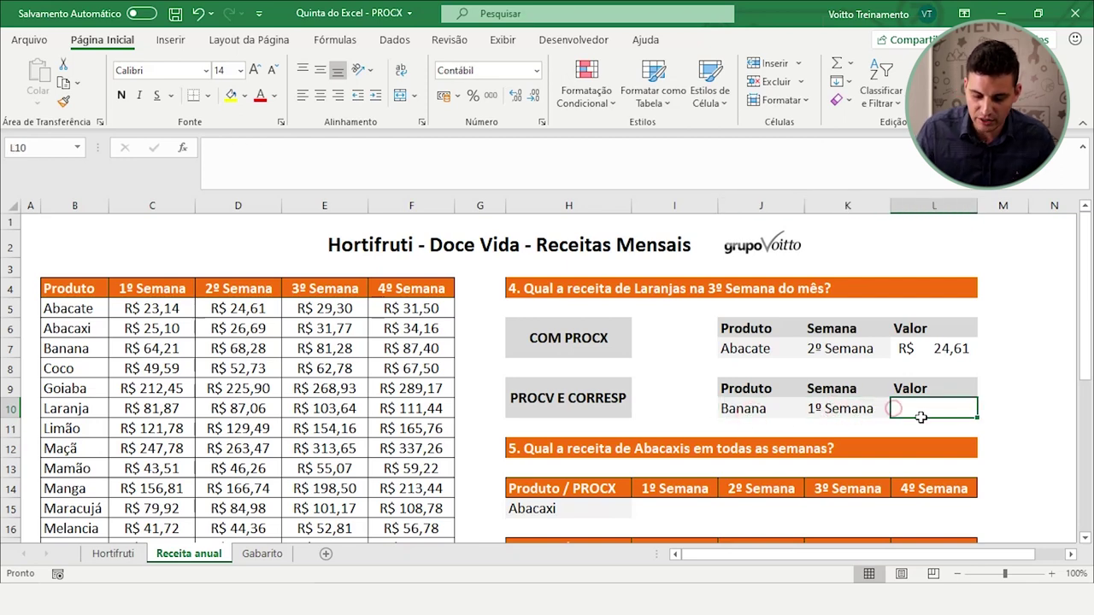
text(=pro)
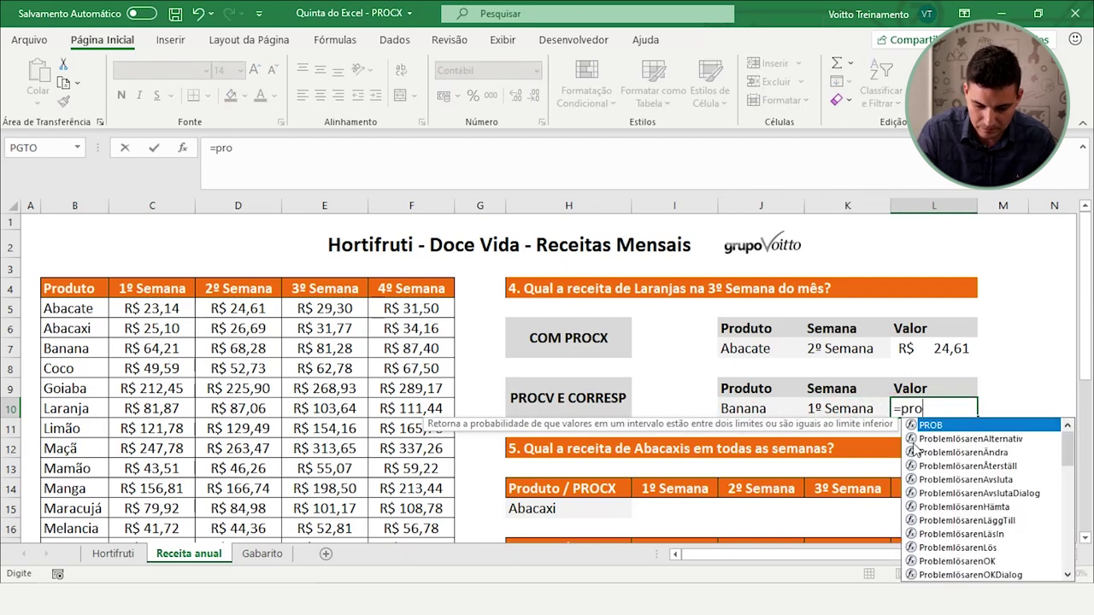
text(cv)
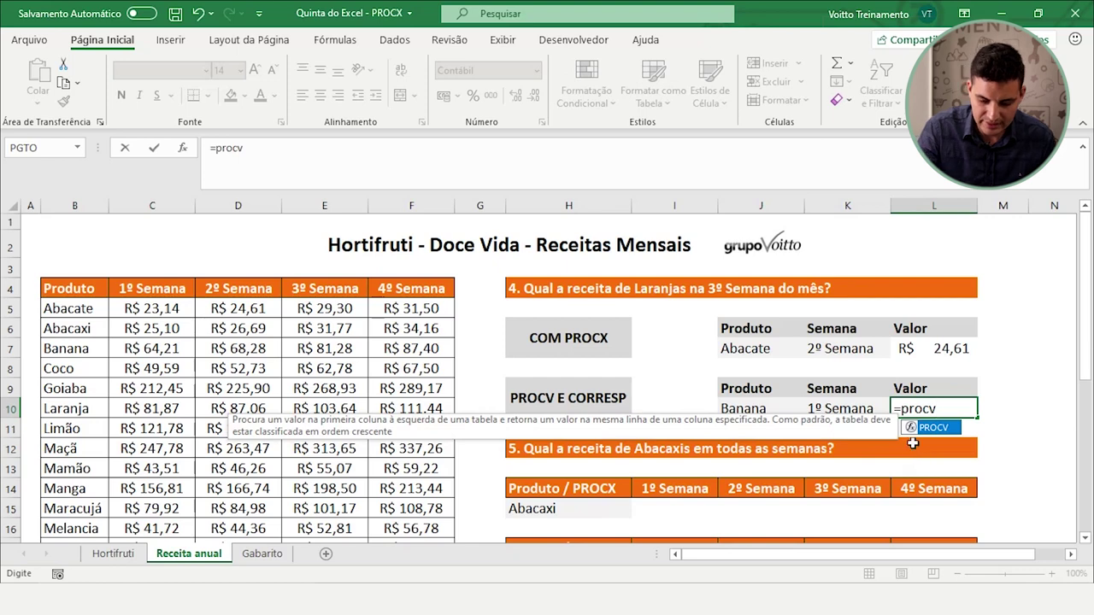
text(()
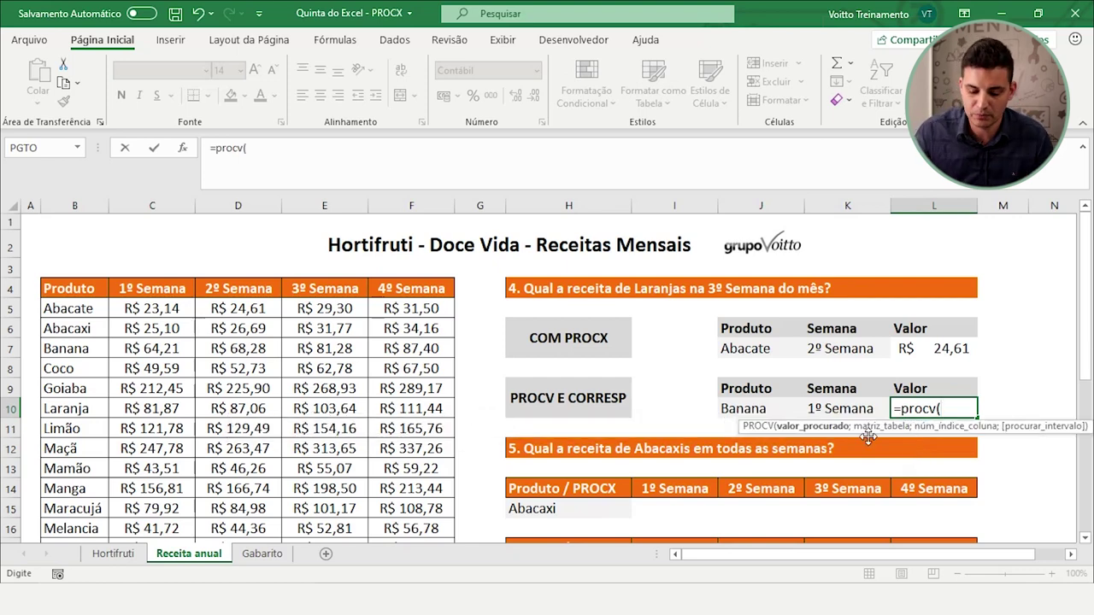
click(746, 409)
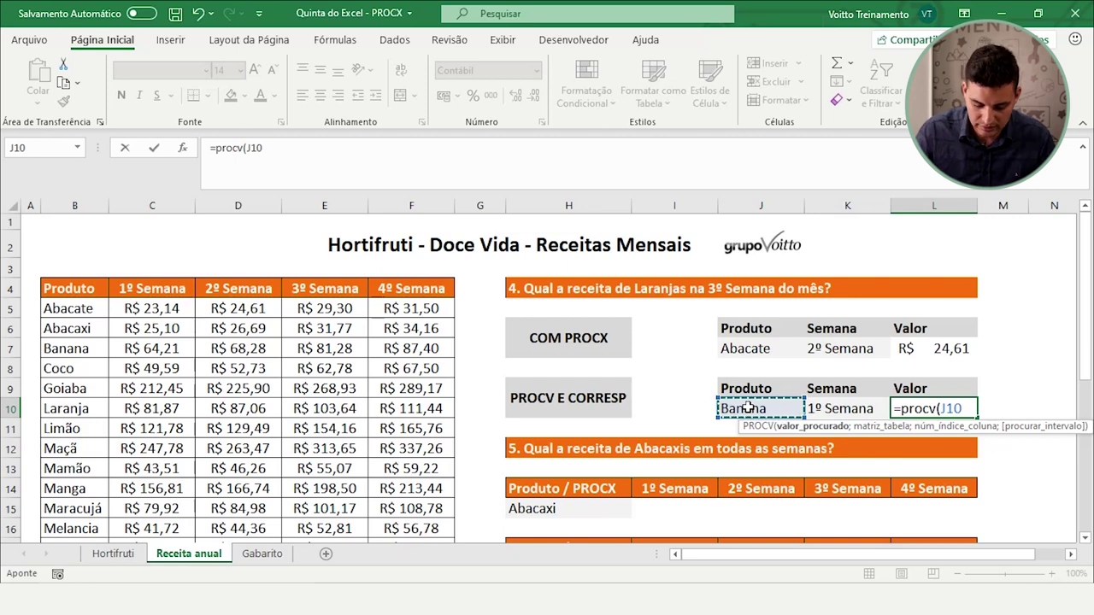
text(;)
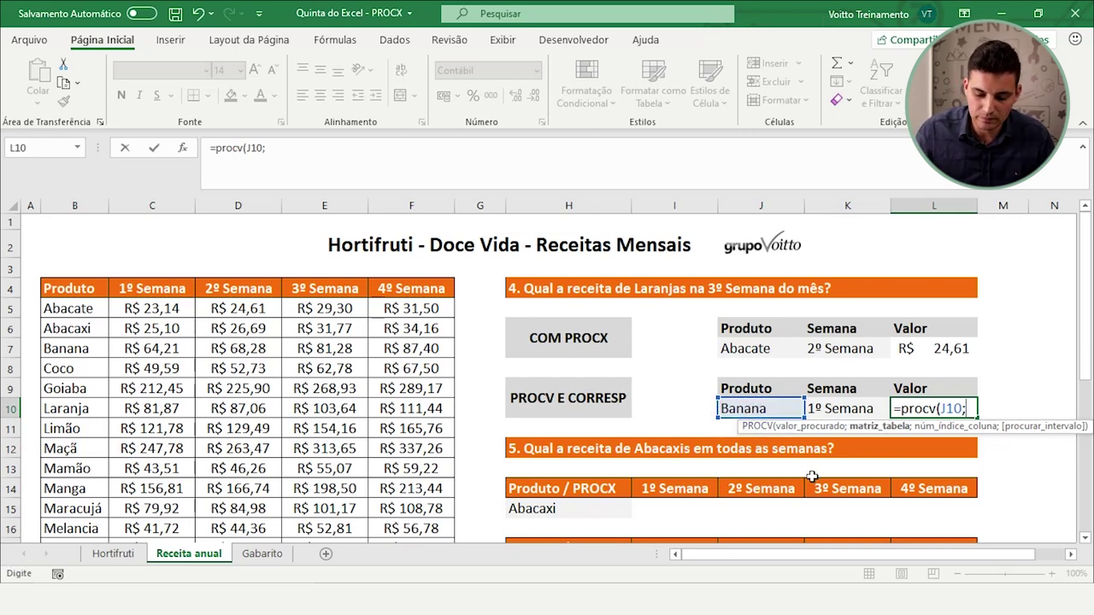
mouse_move(75, 308)
mouse_down()
mouse_move(318, 390)
mouse_move(329, 429)
mouse_move(393, 470)
mouse_move(397, 554)
mouse_up()
drag(397, 557, 391, 500)
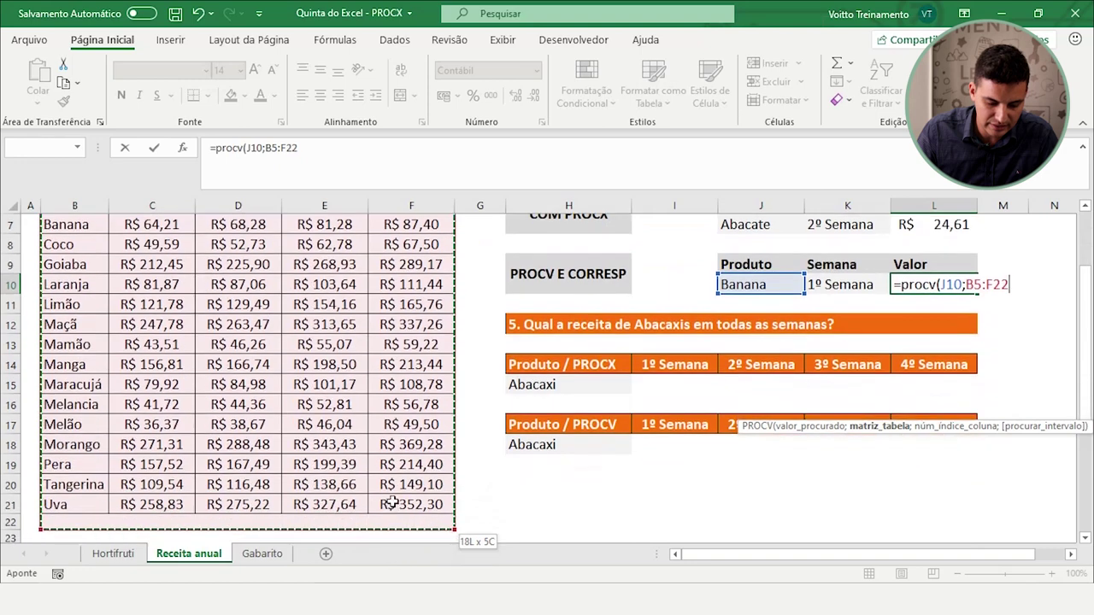
text(;)
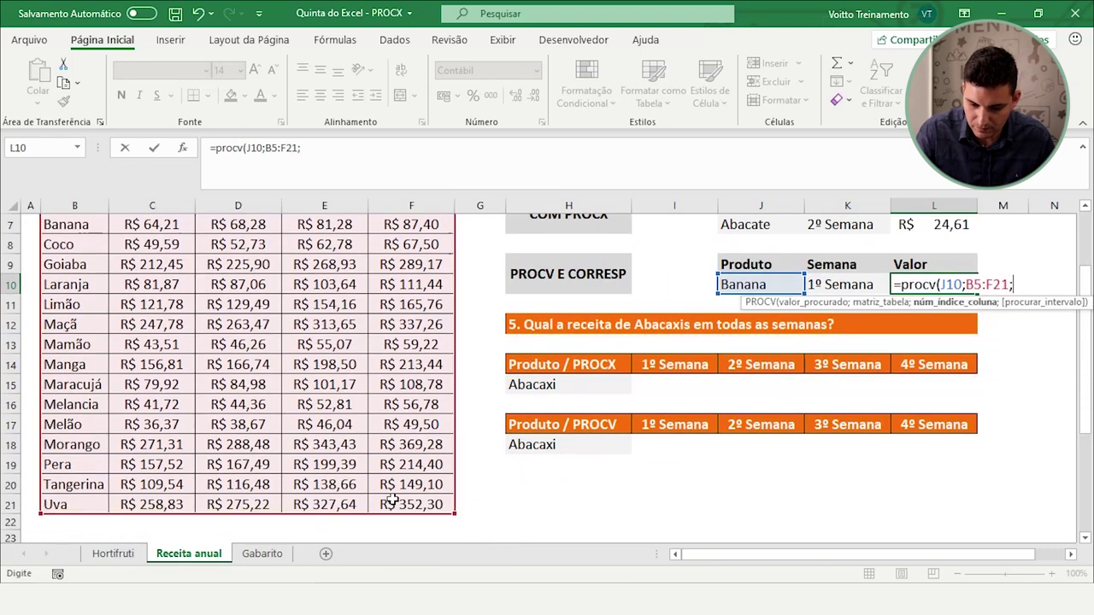
scroll(434, 441, up, 2)
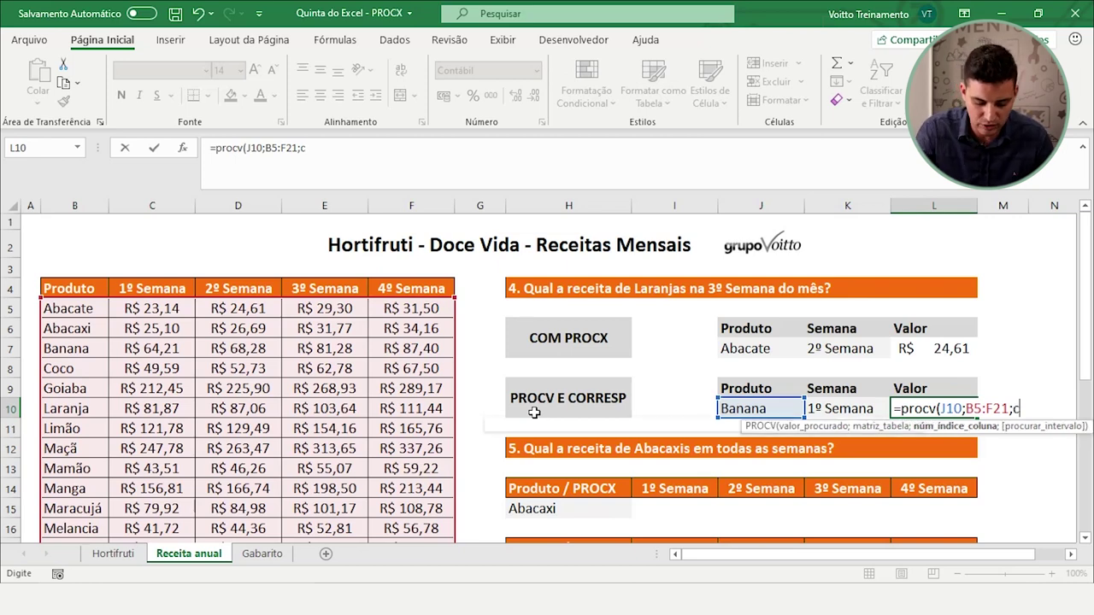
- Use CORRESP(K10;B4:F4;0) as the column index and commit, returning R$ 64,21
text(corre)
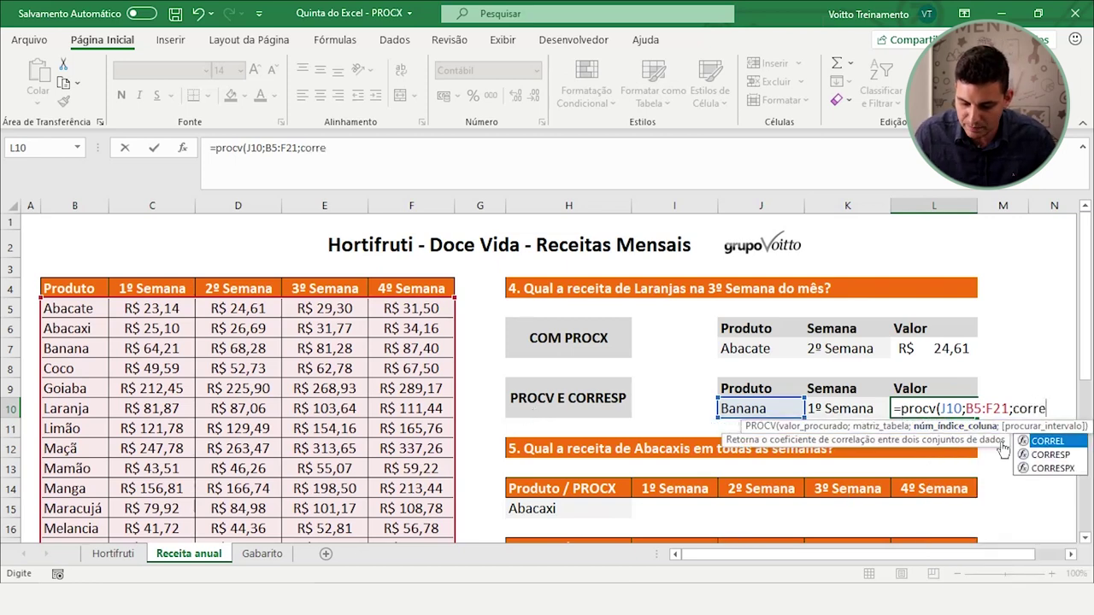
double_click(1047, 456)
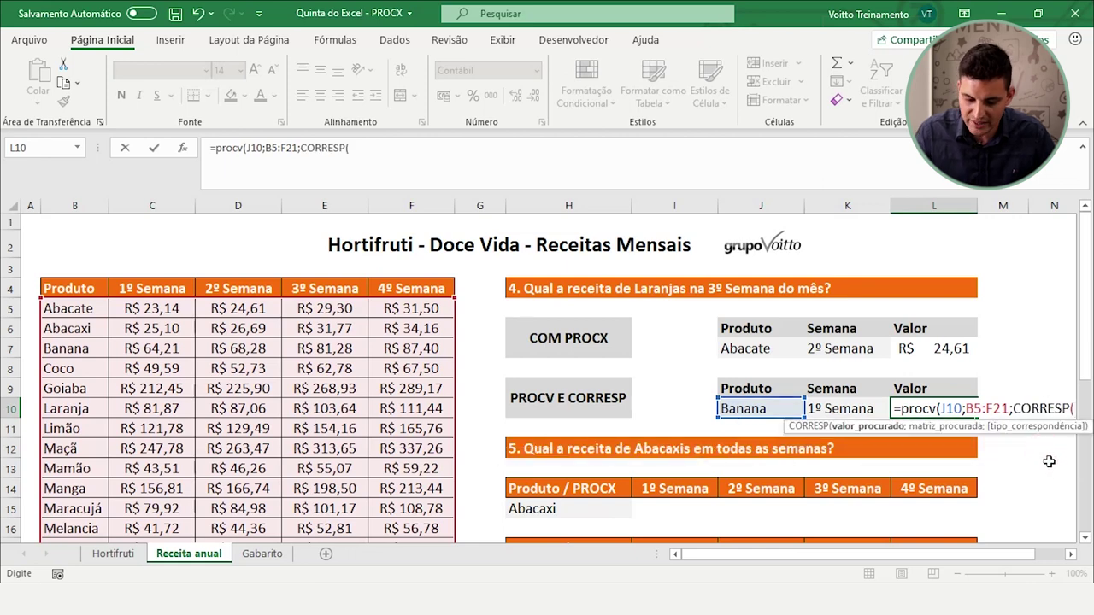
click(839, 412)
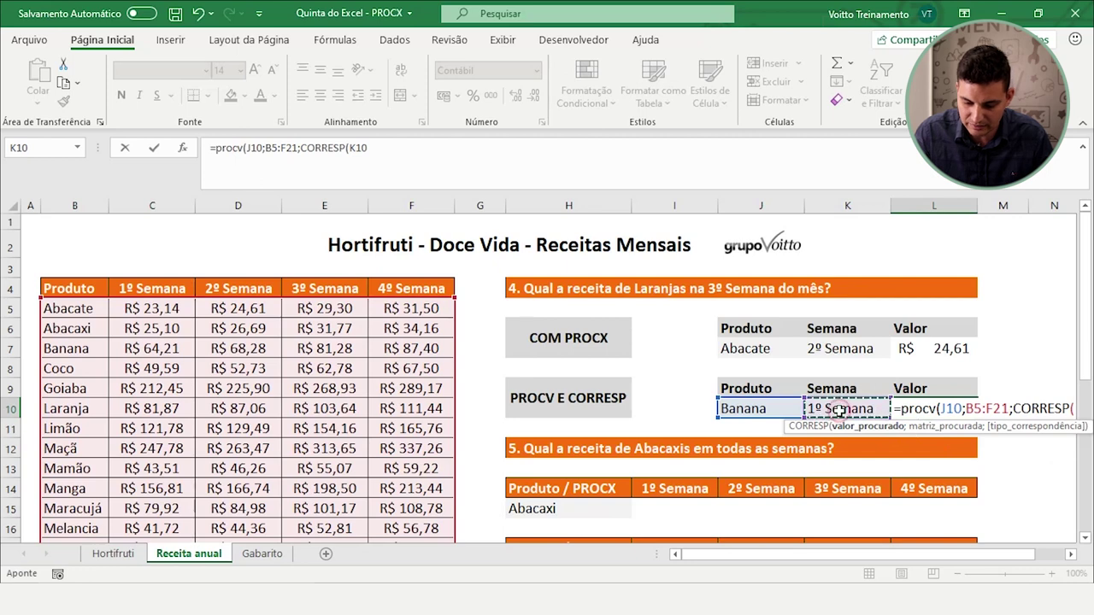
text(;)
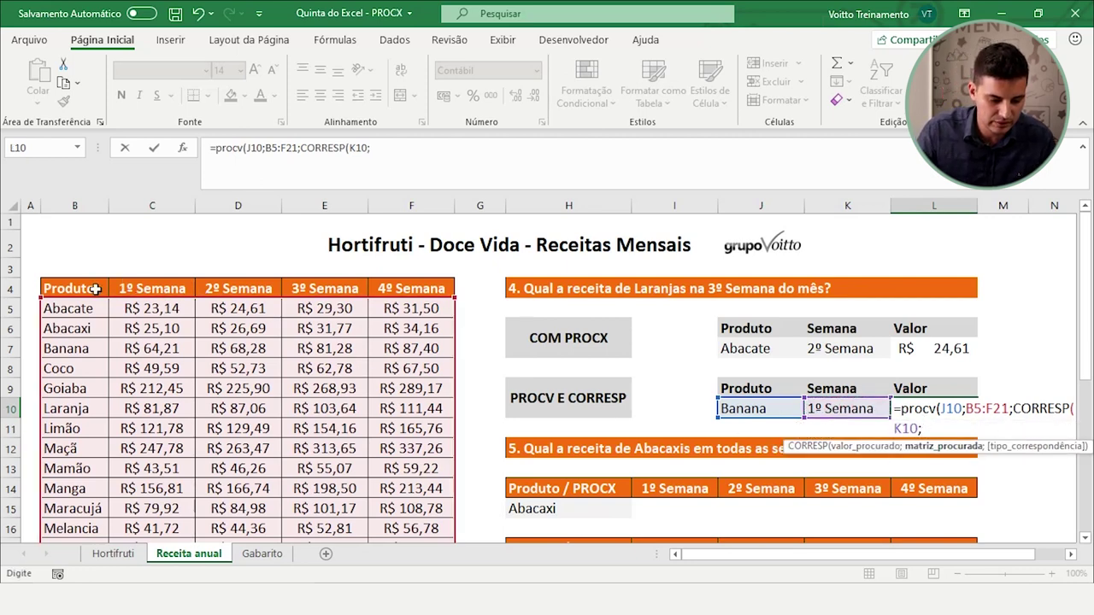
drag(77, 289, 417, 290)
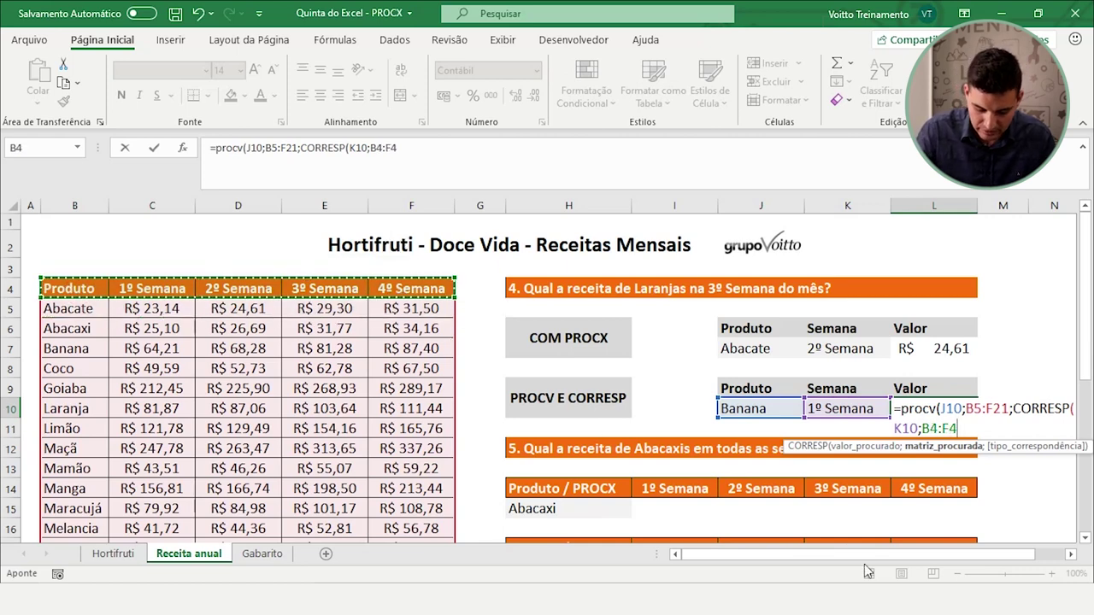
text(;0)
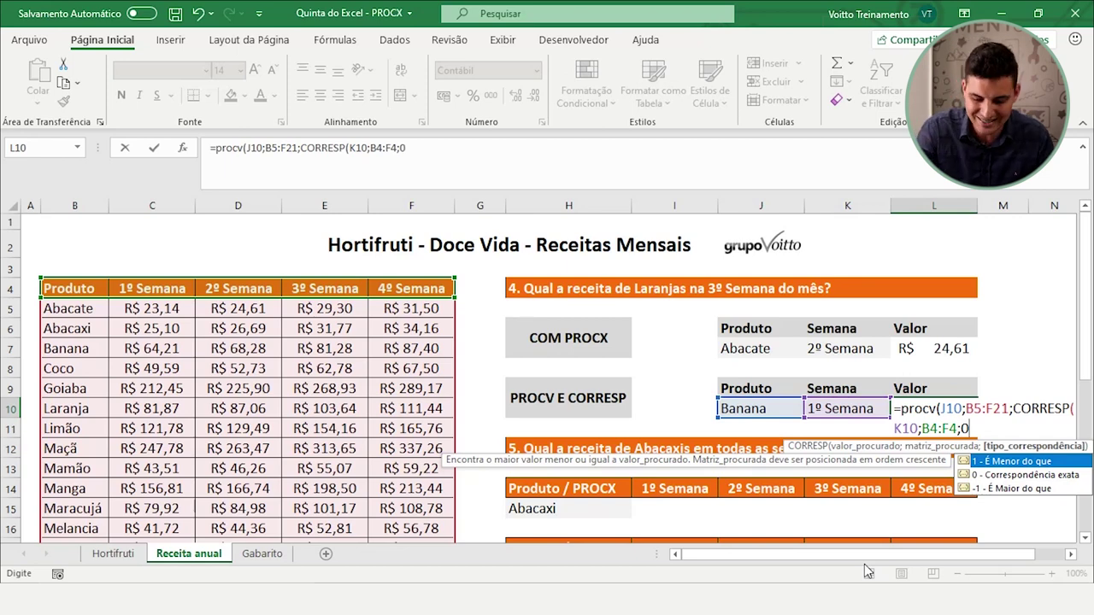
text()))
key(Return)
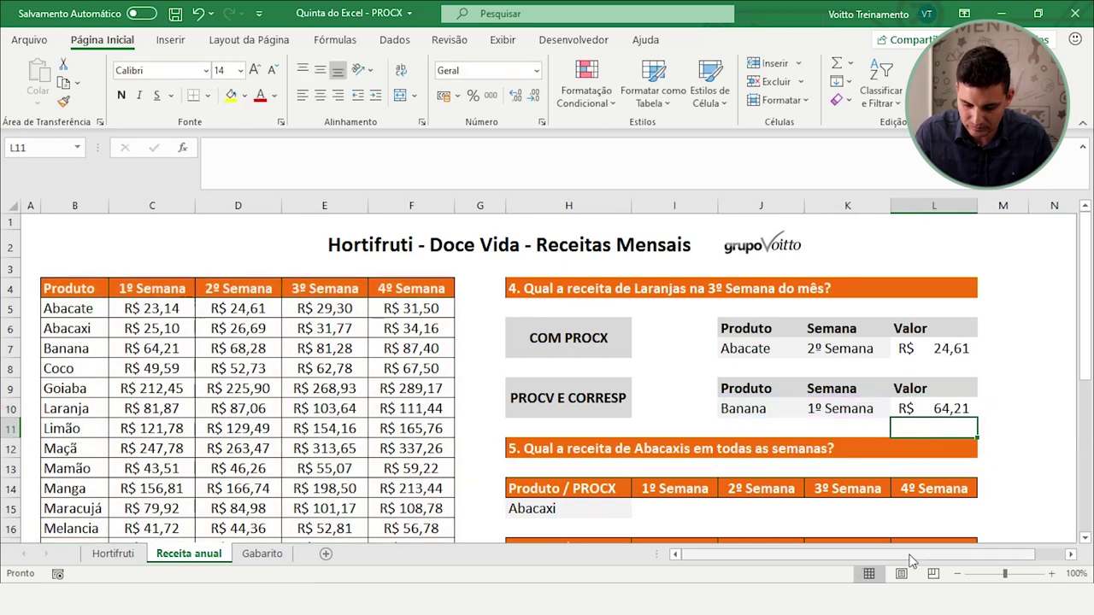
click(930, 407)
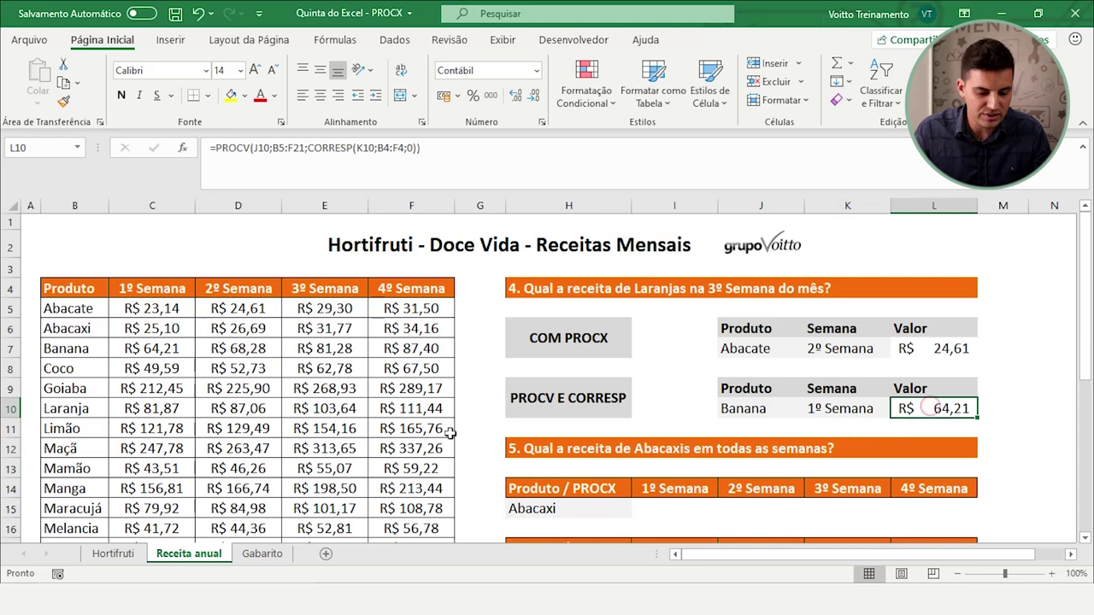
click(11, 348)
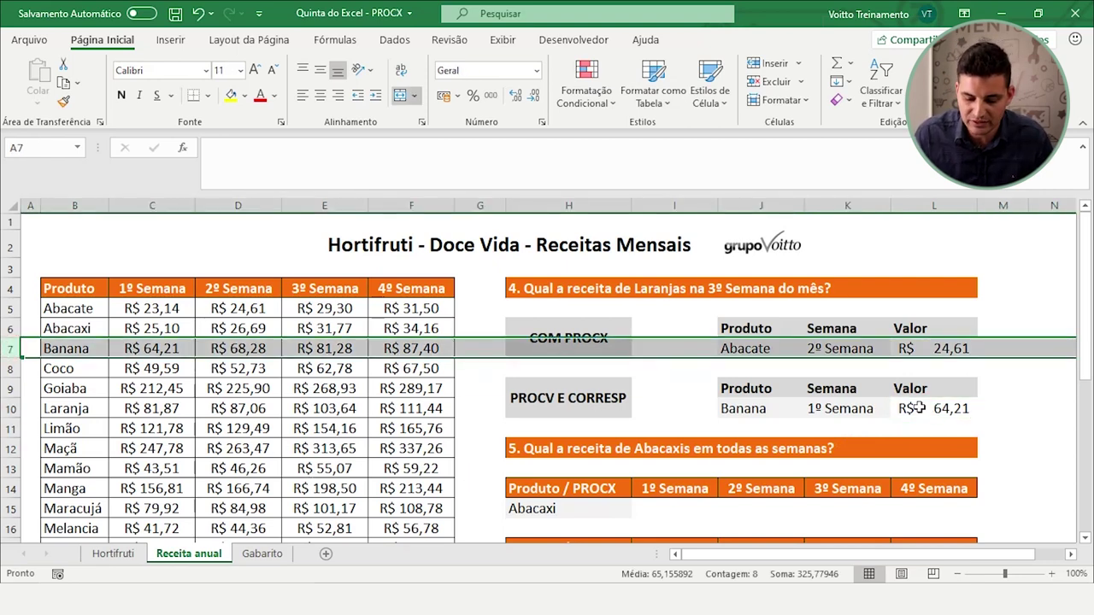
click(921, 408)
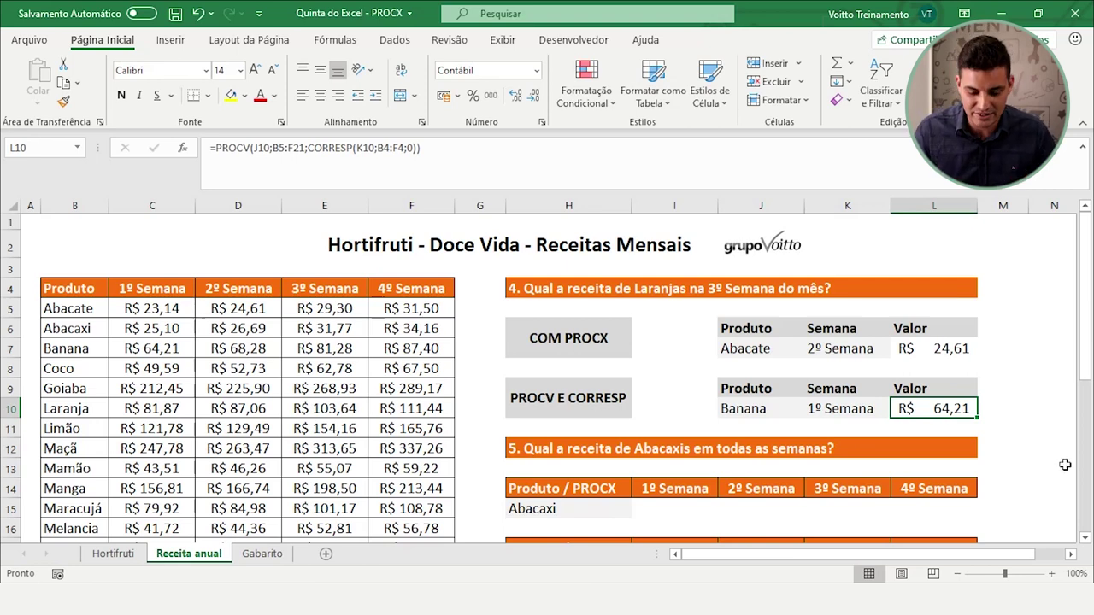
scroll(810, 473, down, 1)
click(709, 446)
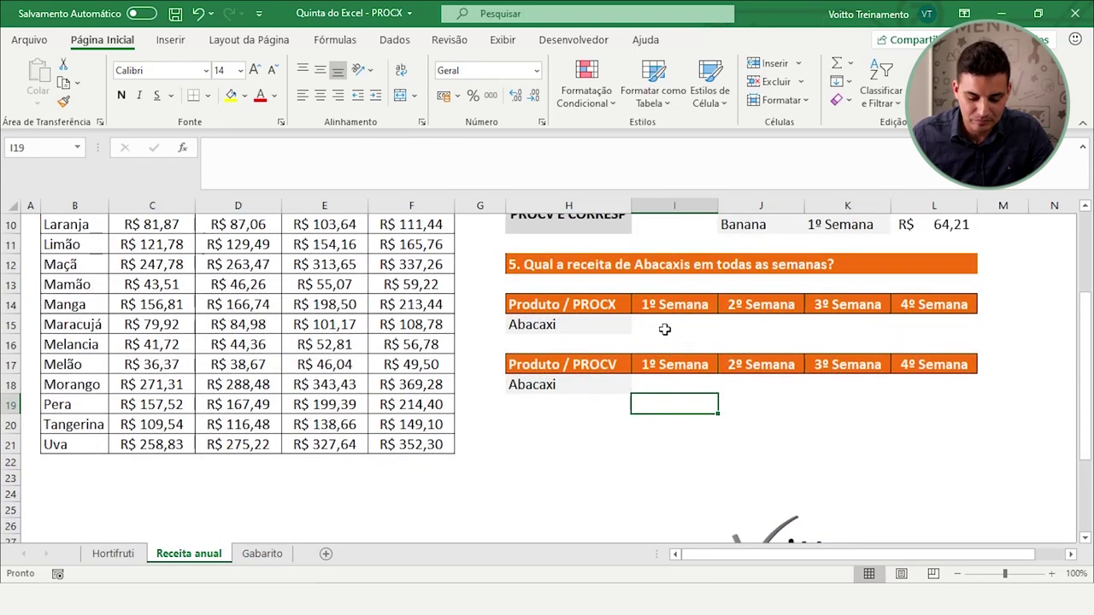
click(663, 324)
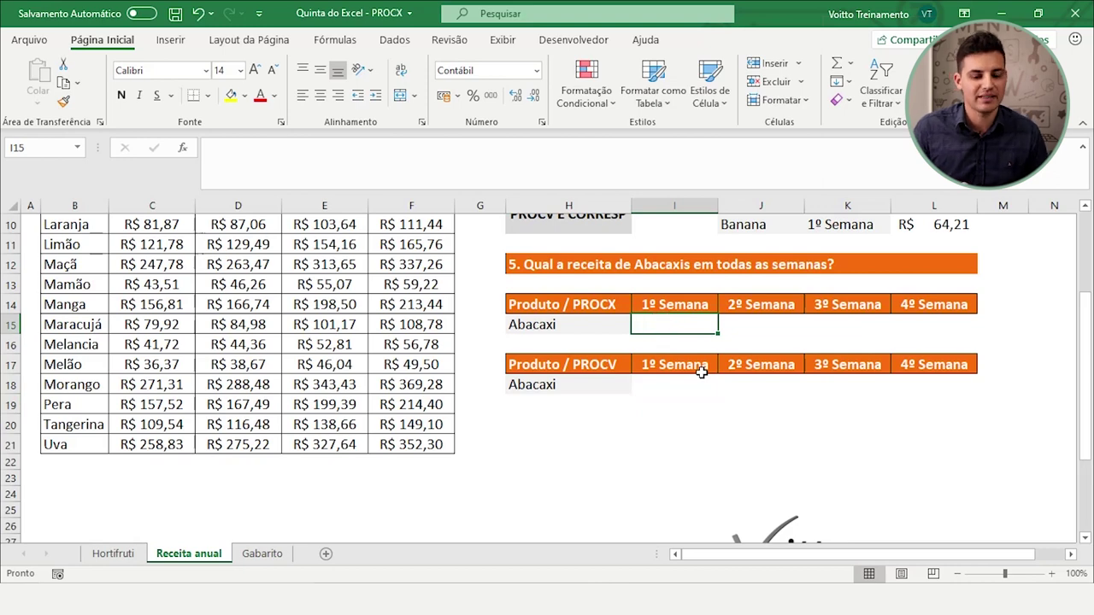
scroll(740, 406, up, 2)
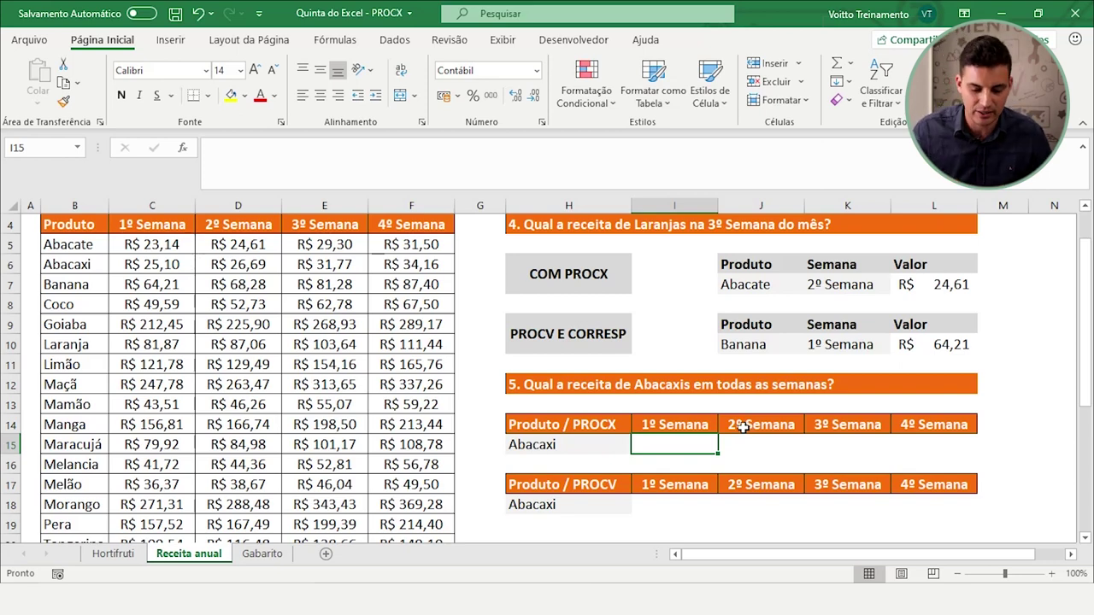
click(569, 445)
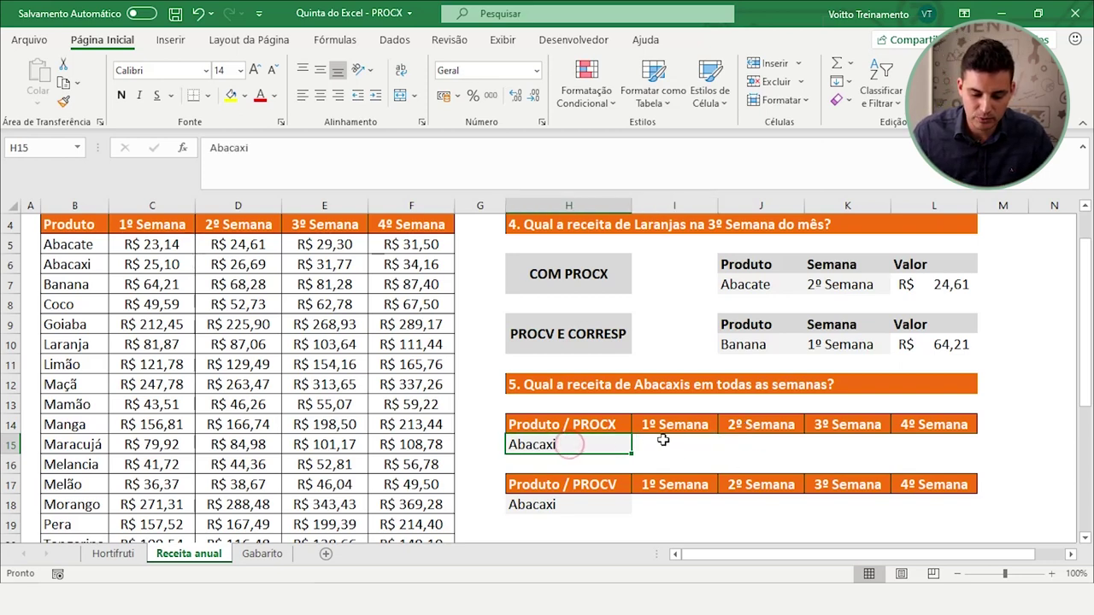
click(653, 443)
click(648, 444)
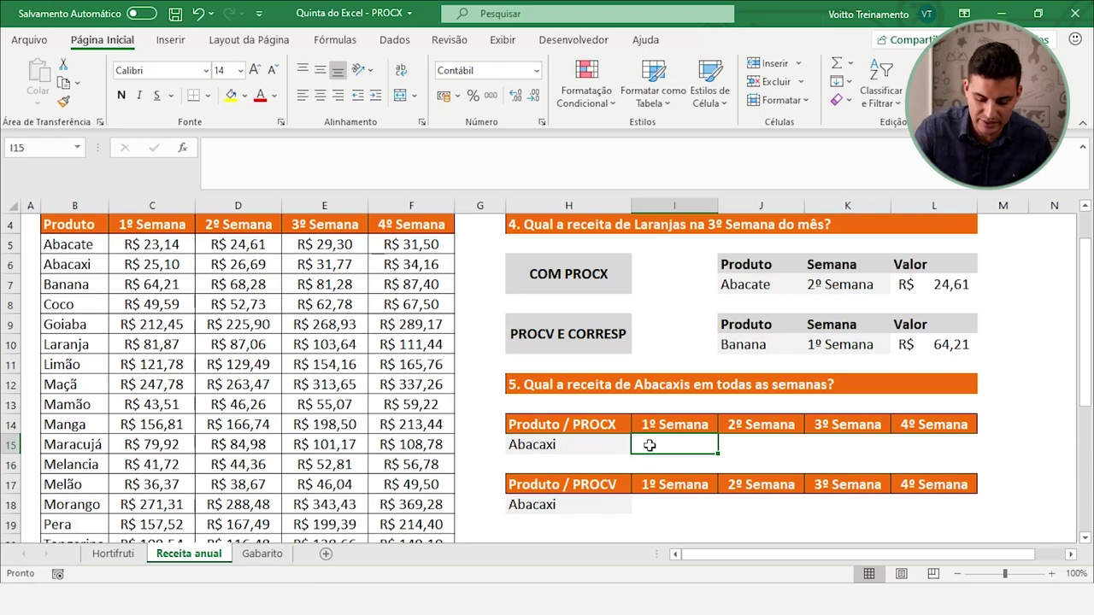
text(=pro)
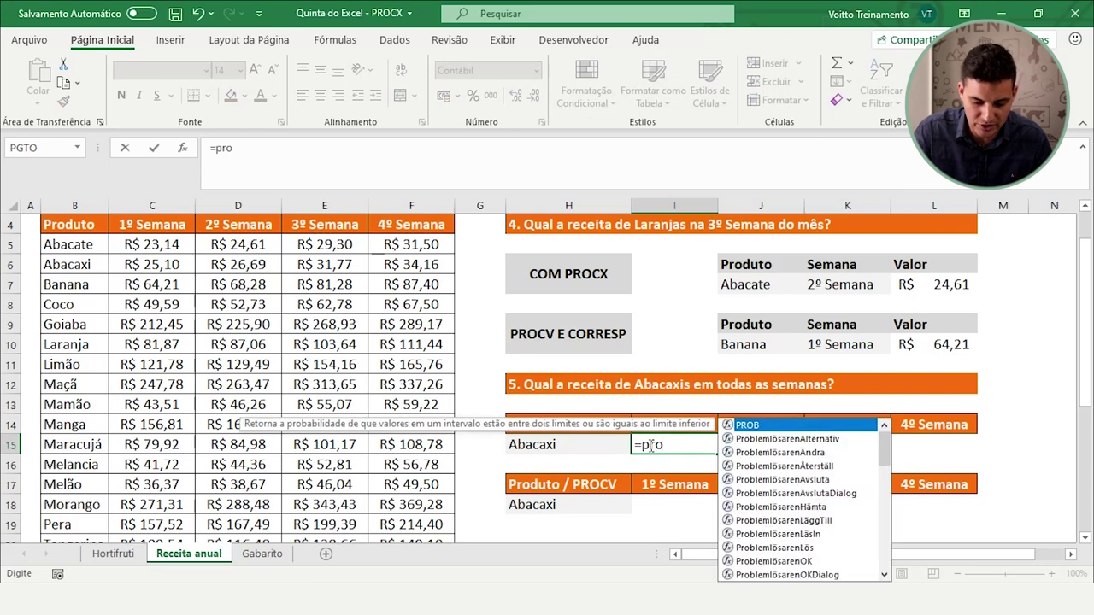
text(cx()
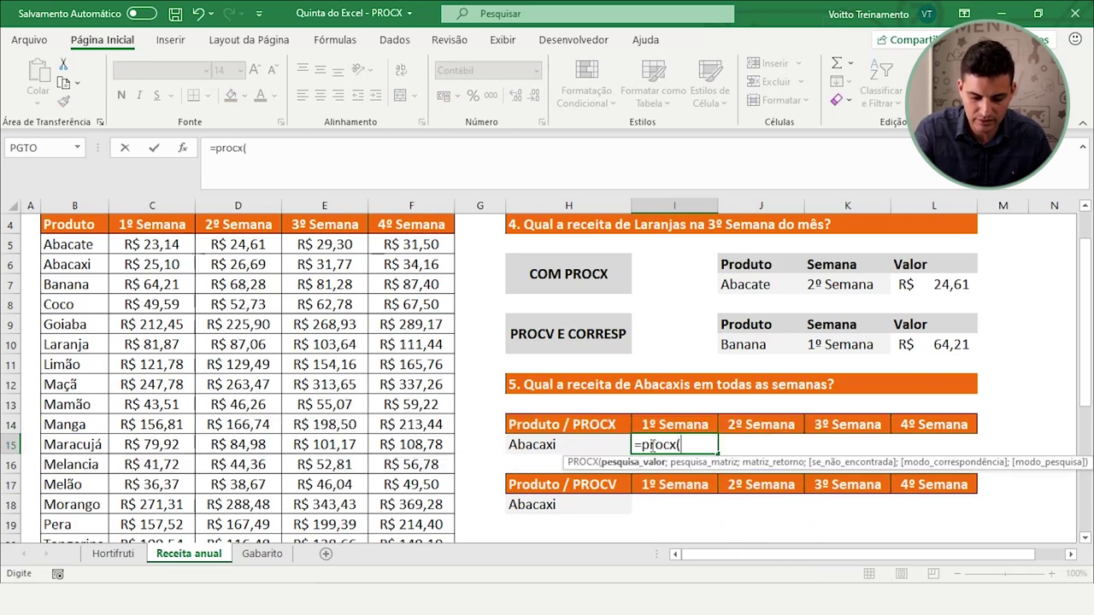
click(565, 445)
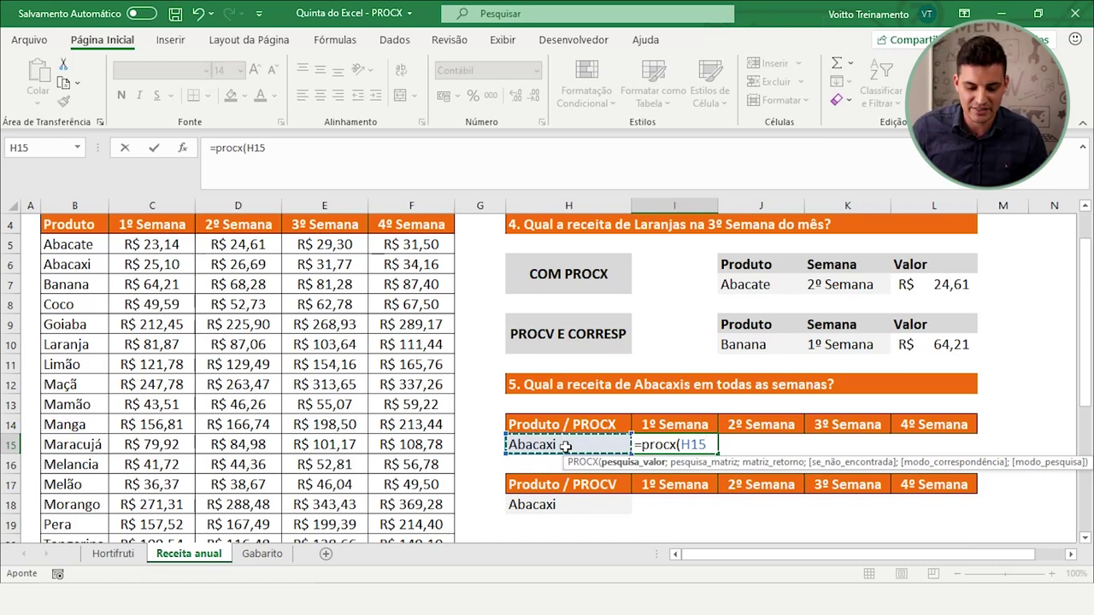
text(;)
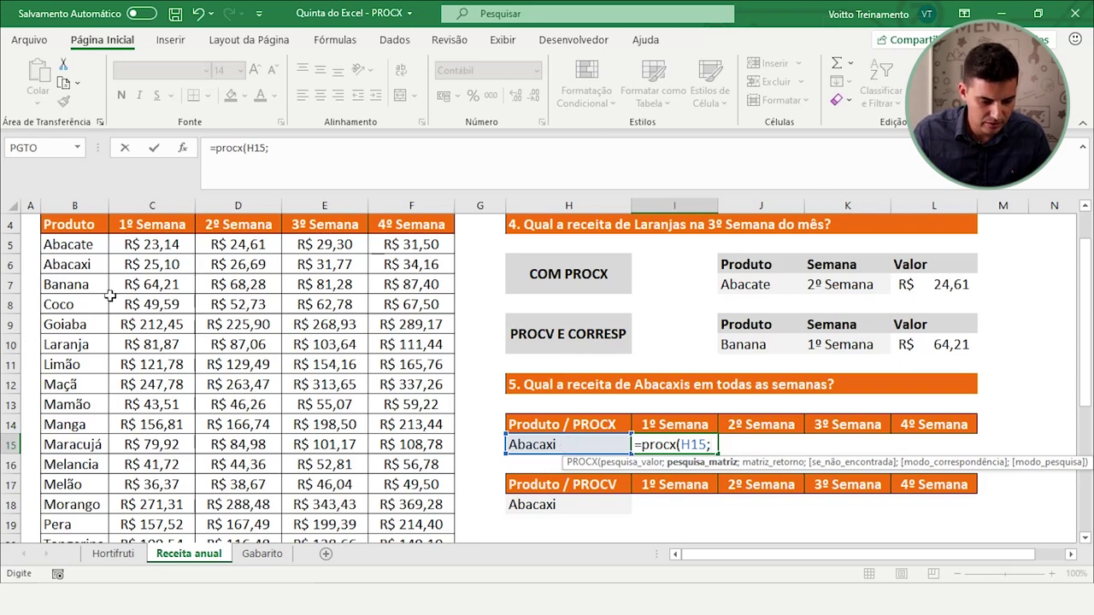
mouse_move(136, 243)
mouse_down()
mouse_move(399, 404)
mouse_move(406, 505)
mouse_up()
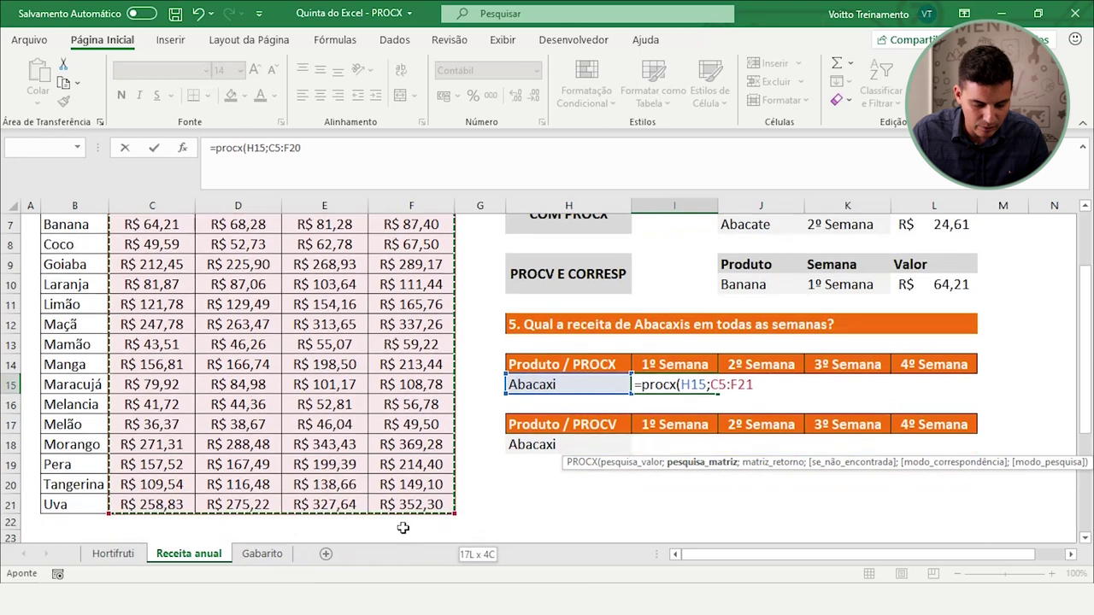
scroll(407, 505, up, 2)
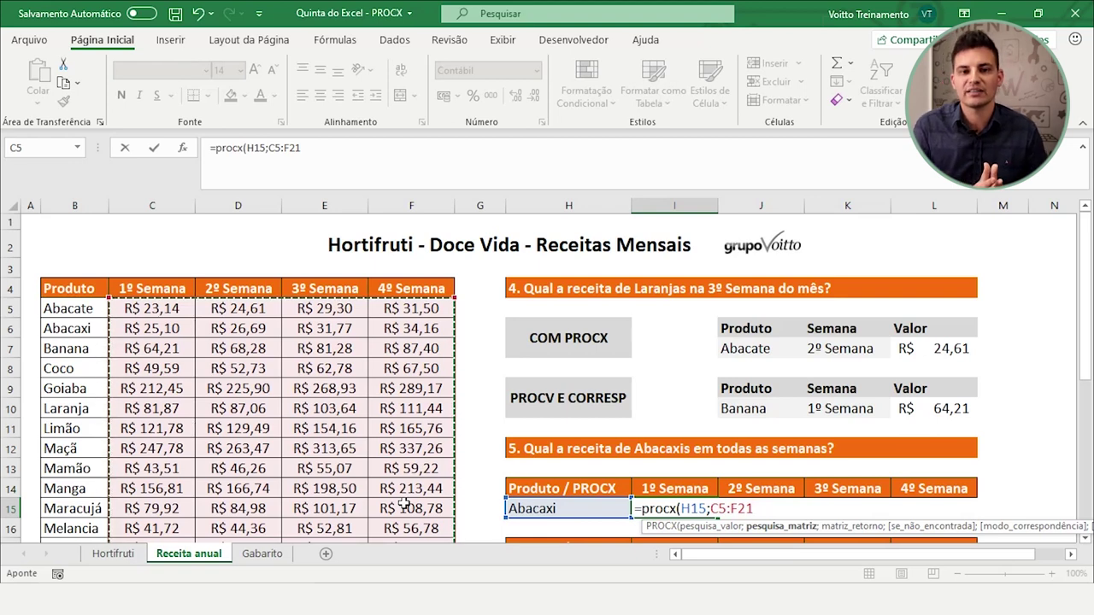
key(Escape)
scroll(701, 464, down, 2)
- Enter =PROCX(H15;B5:B21;C5:F21) in I15, spilling Abacaxi's weekly revenues from R$ 25,10
text(=)
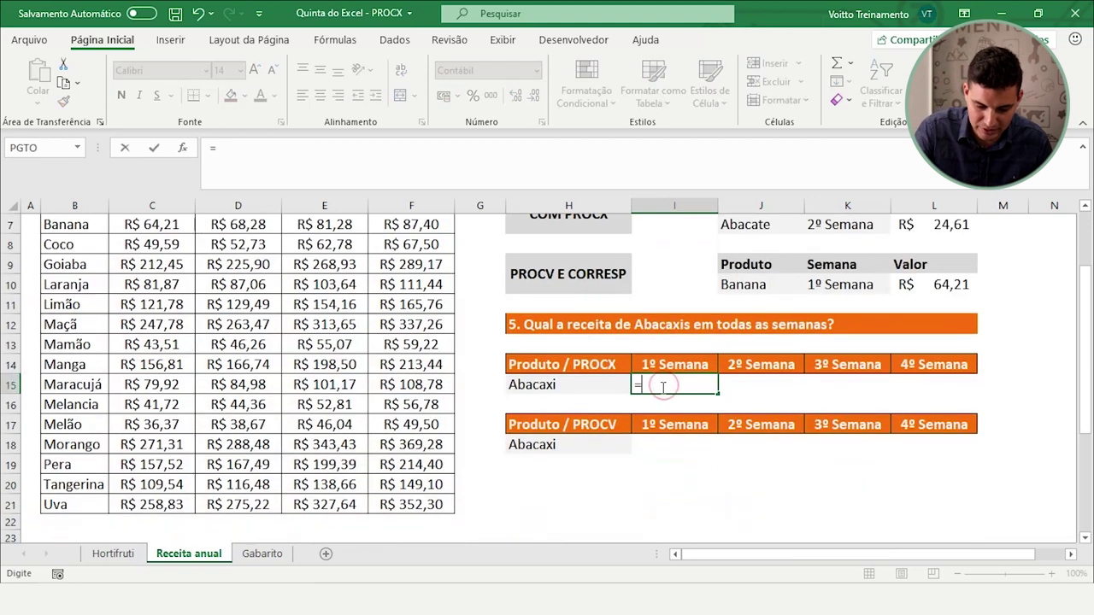
text(procx)
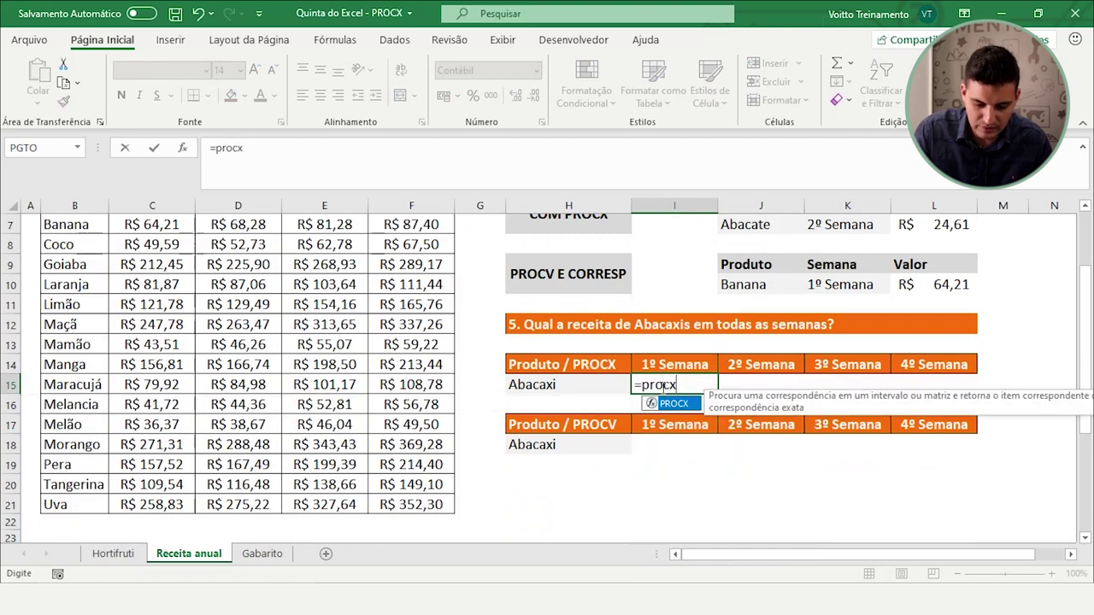
text(()
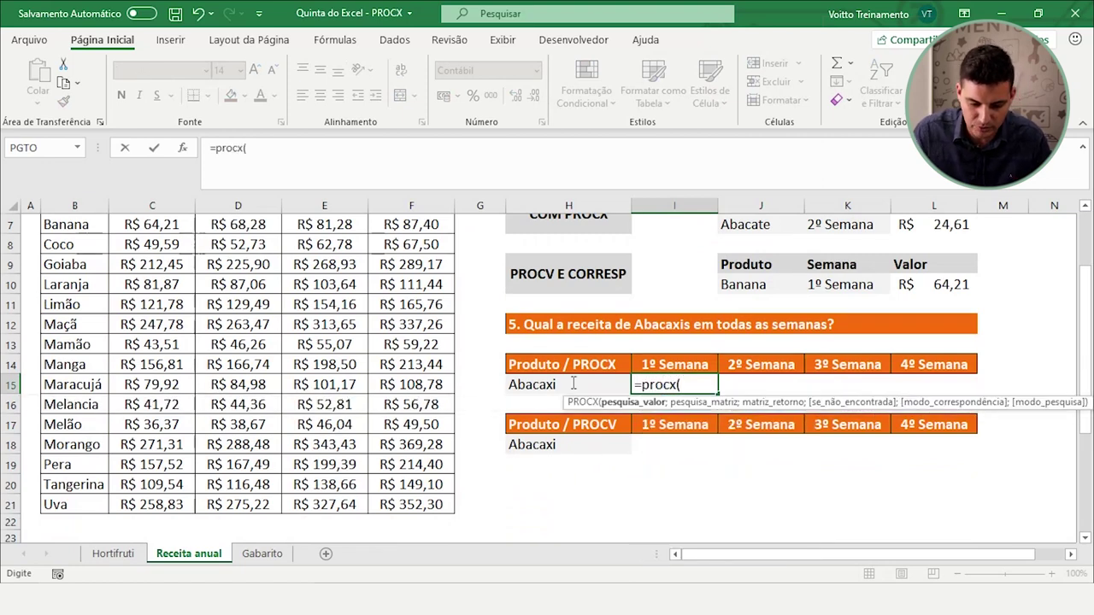
click(566, 384)
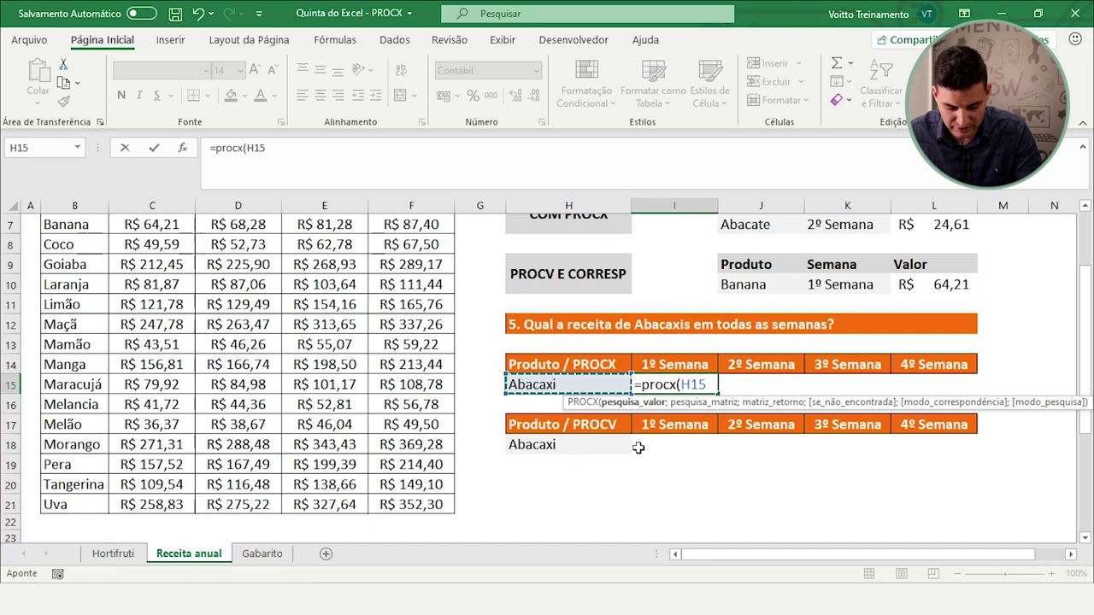
text(;)
scroll(129, 366, up, 2)
mouse_move(64, 310)
mouse_down()
mouse_move(55, 536)
mouse_move(69, 524)
mouse_up()
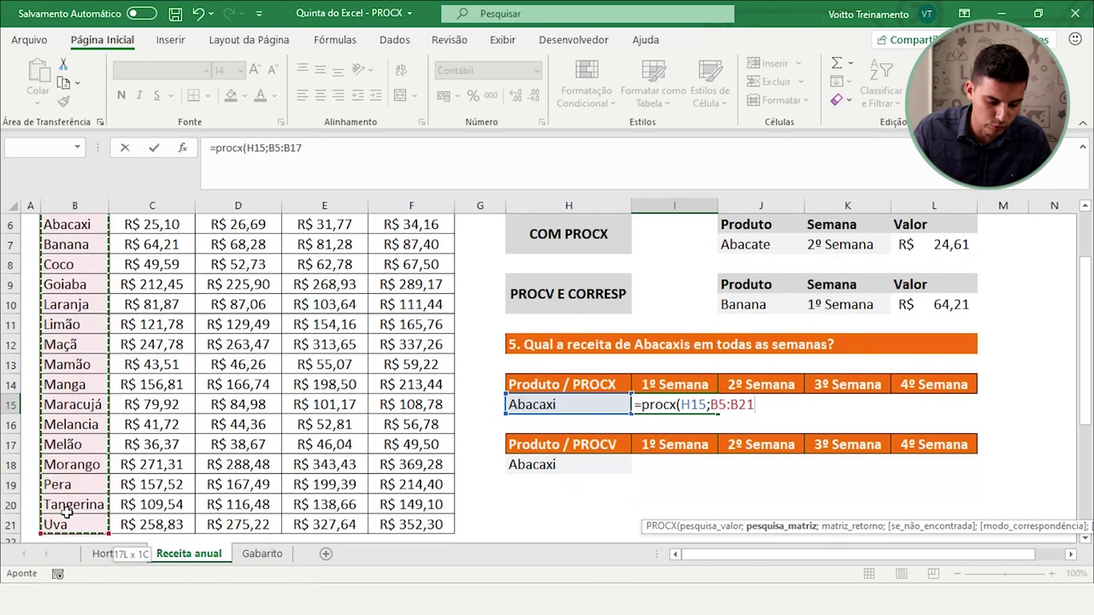
scroll(69, 525, up, 2)
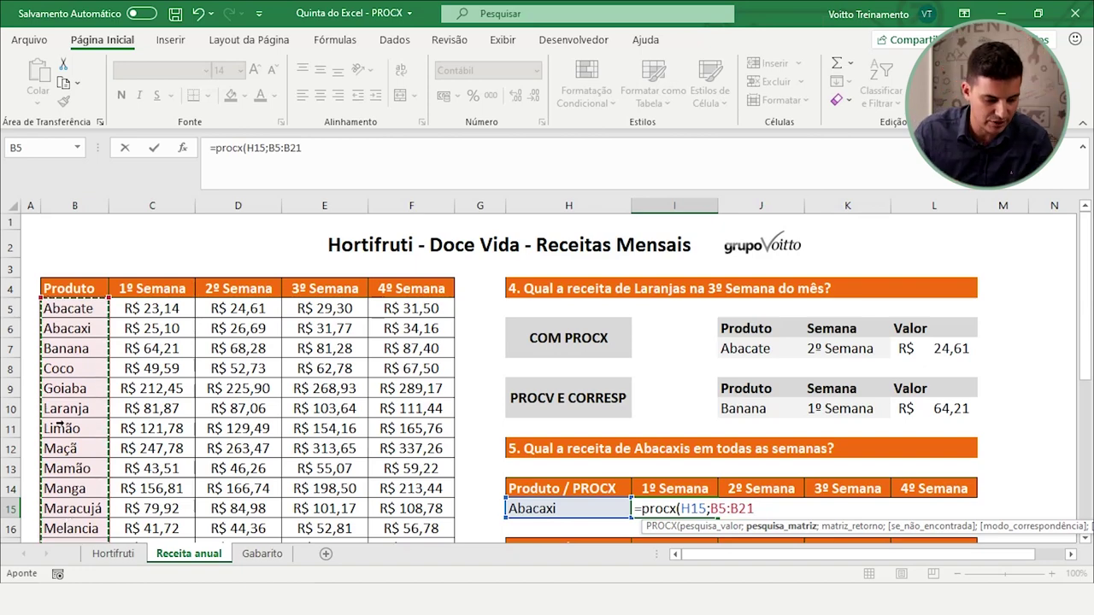
scroll(85, 415, down, 4)
scroll(86, 416, up, 3)
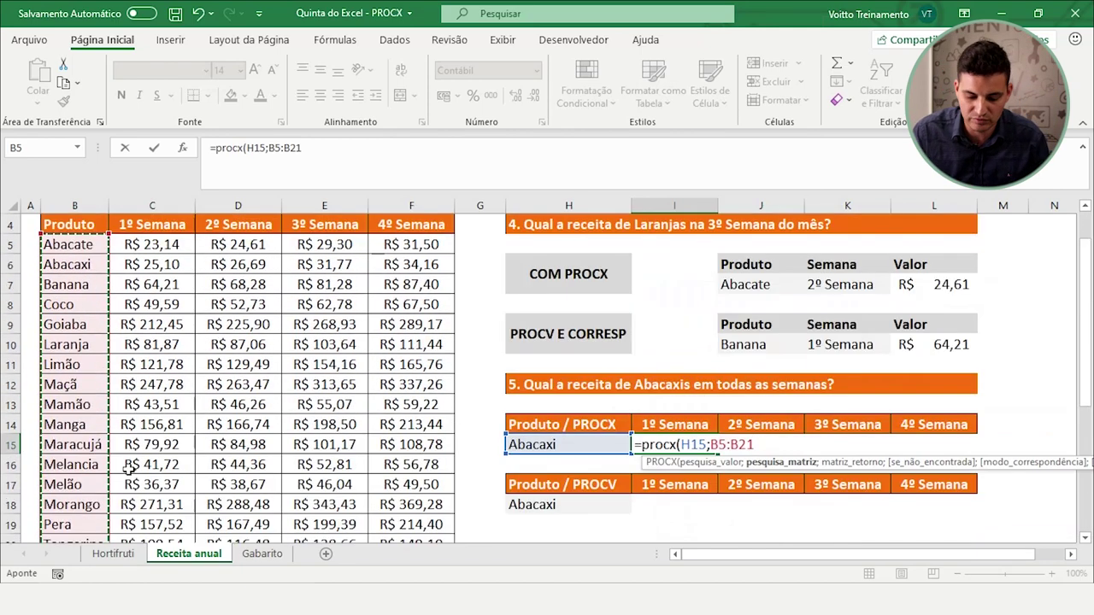
text(;)
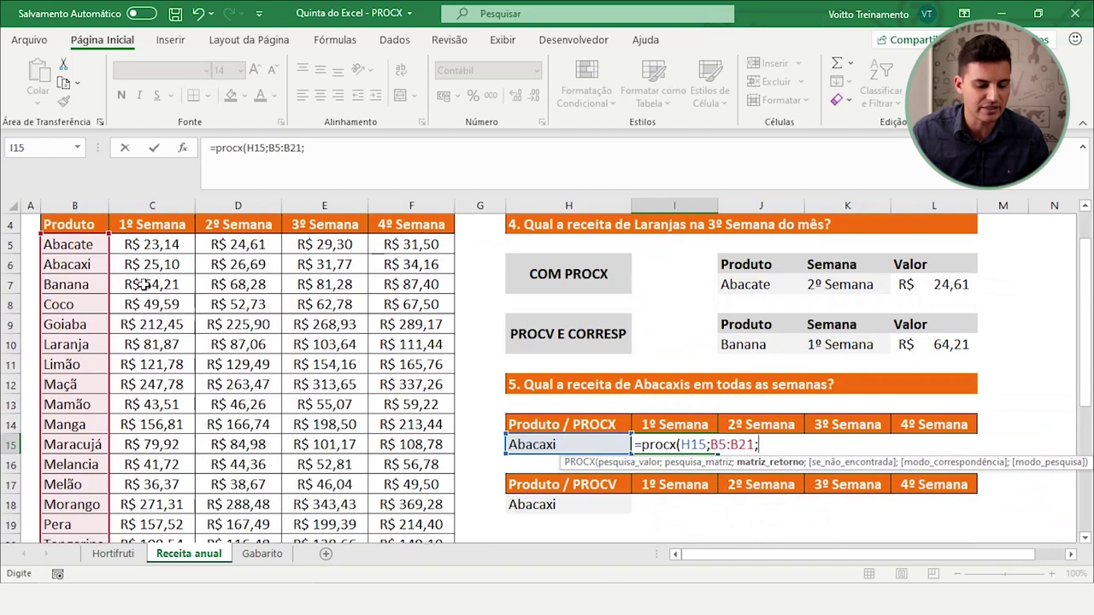
mouse_move(147, 244)
mouse_down()
mouse_move(412, 557)
mouse_move(434, 505)
mouse_up()
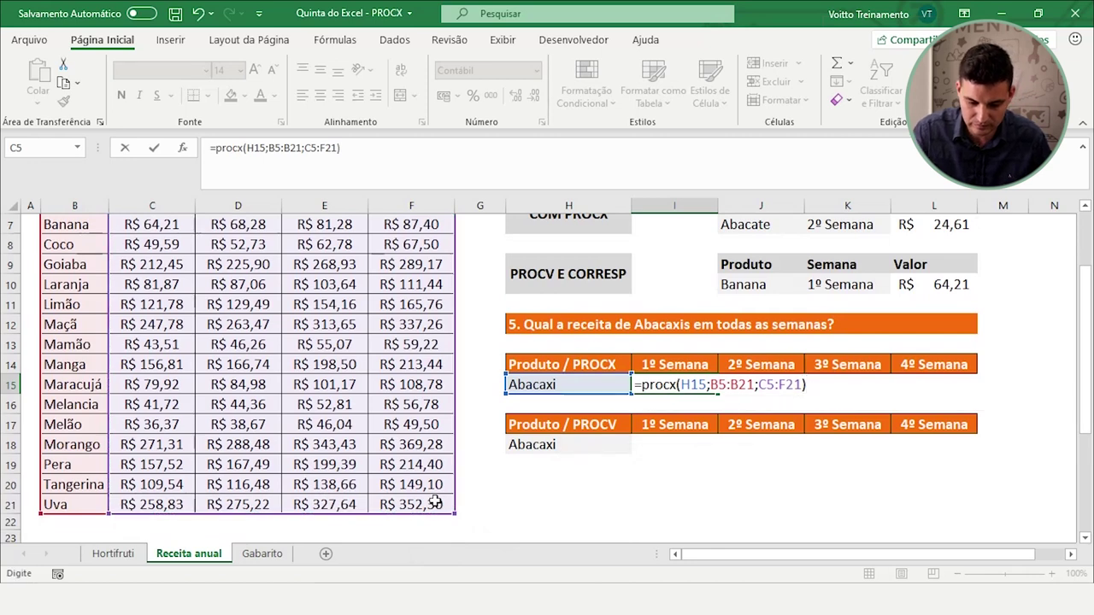
key(Return)
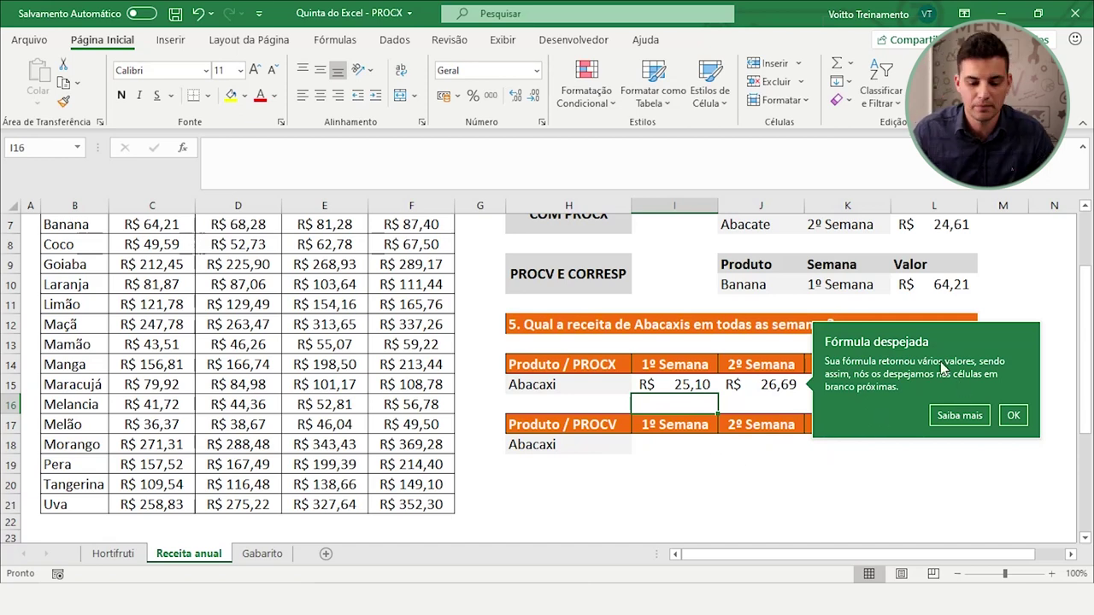
scroll(773, 315, down, 1)
scroll(776, 317, down, 1)
click(701, 264)
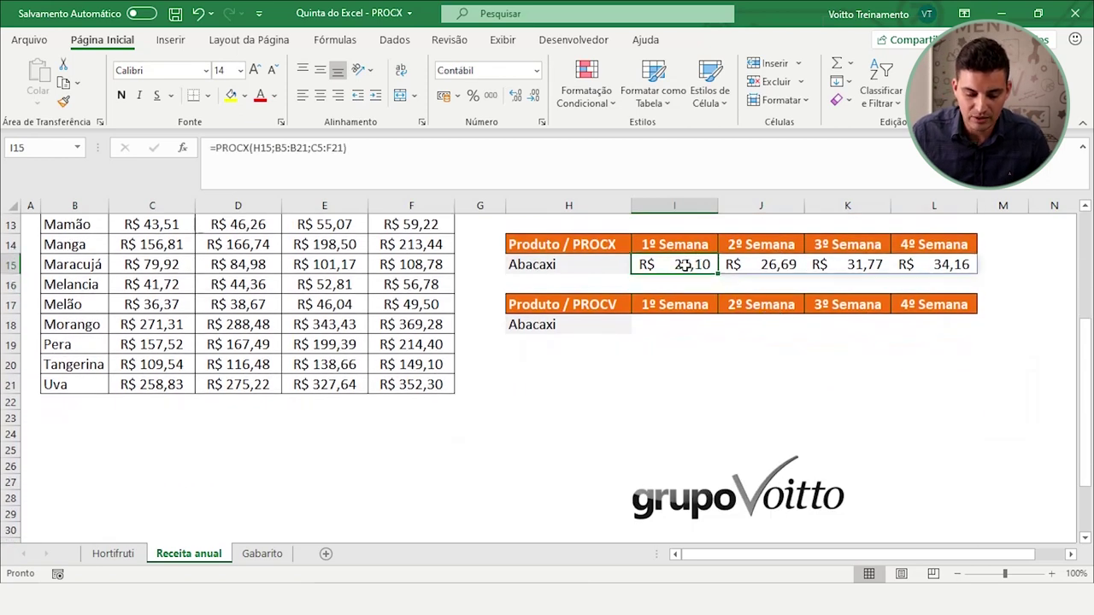
scroll(688, 280, down, 1)
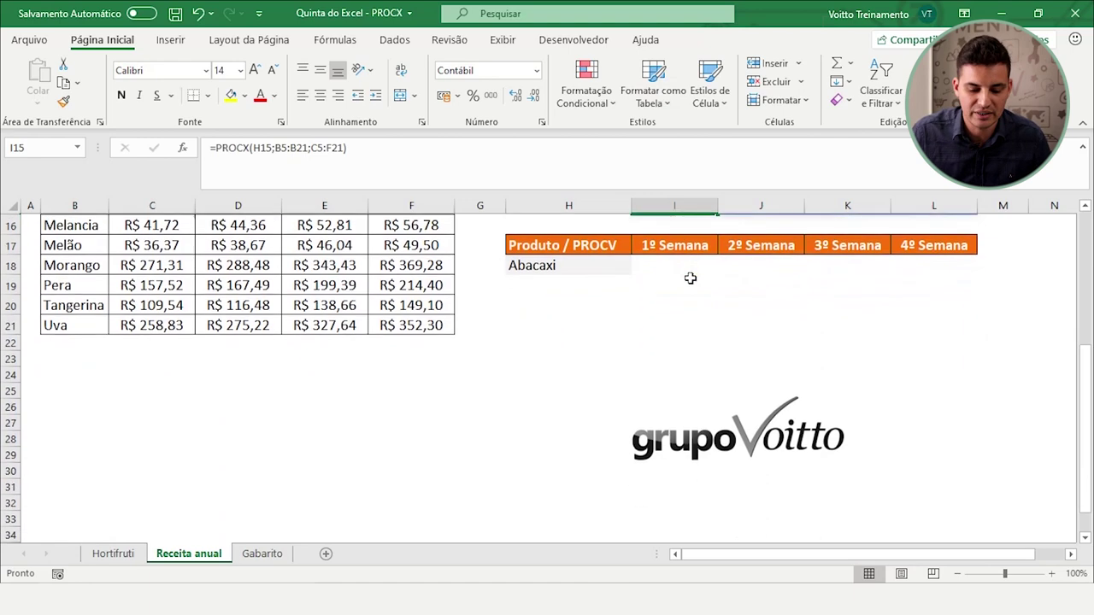
scroll(689, 278, up, 1)
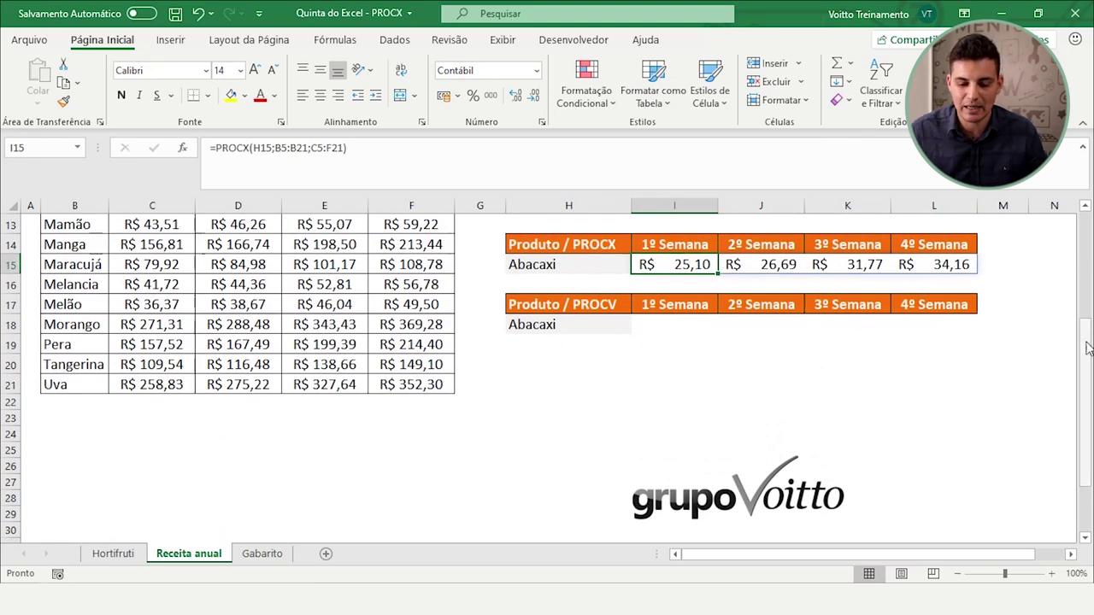
drag(1081, 335, 1082, 346)
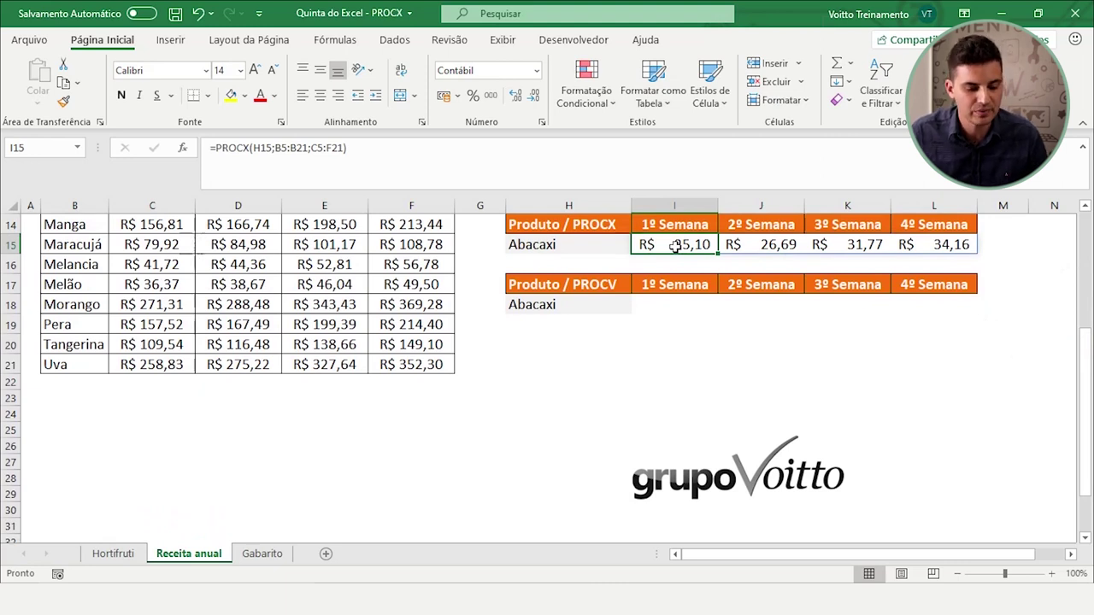
click(564, 244)
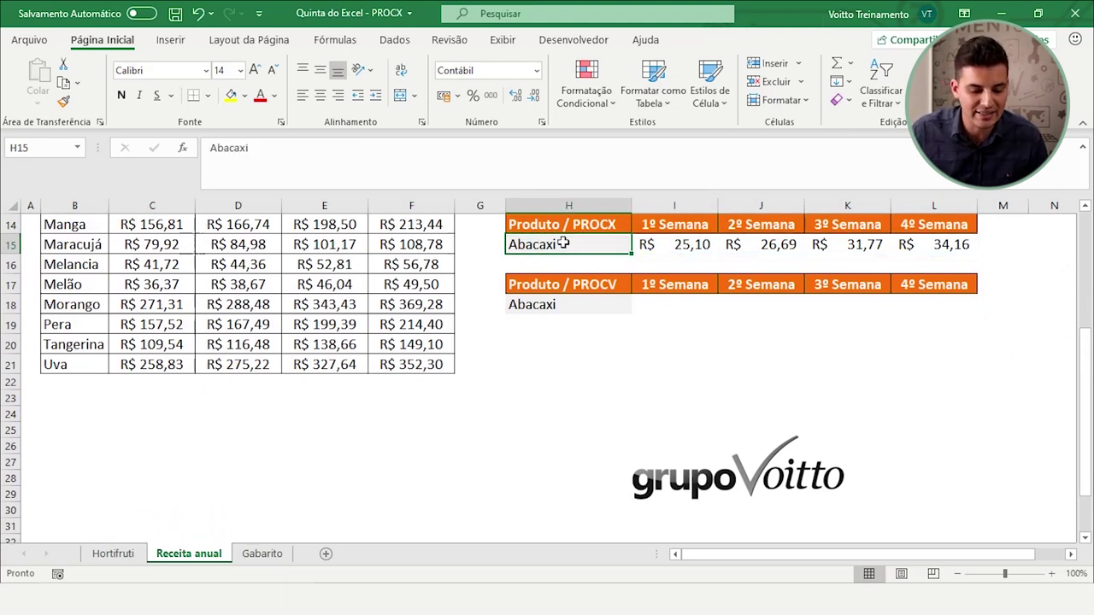
click(663, 246)
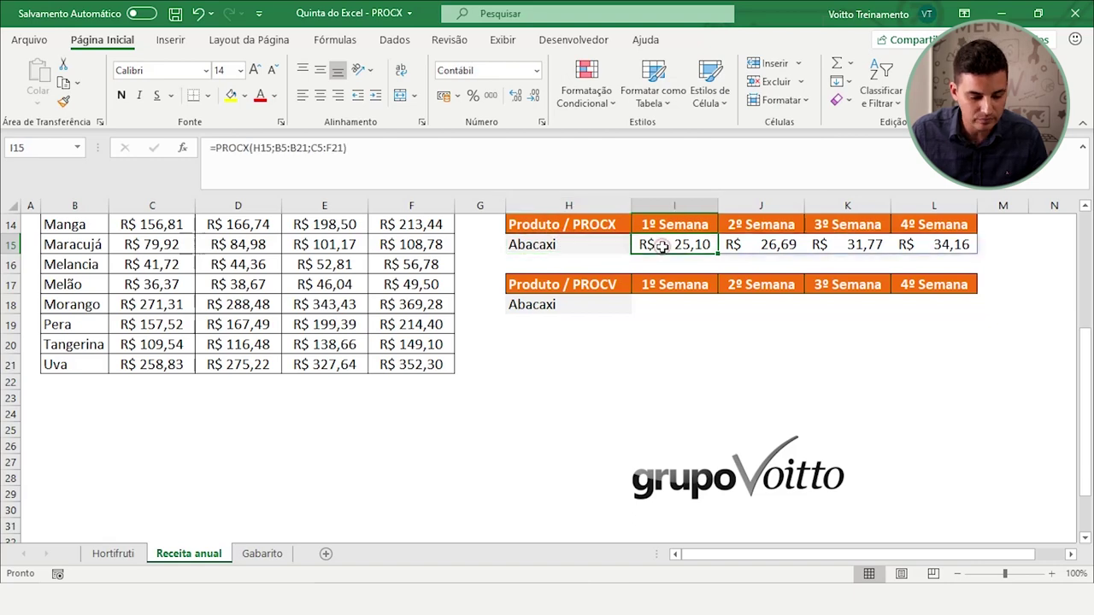
scroll(492, 274, up, 2)
scroll(492, 274, up, 2)
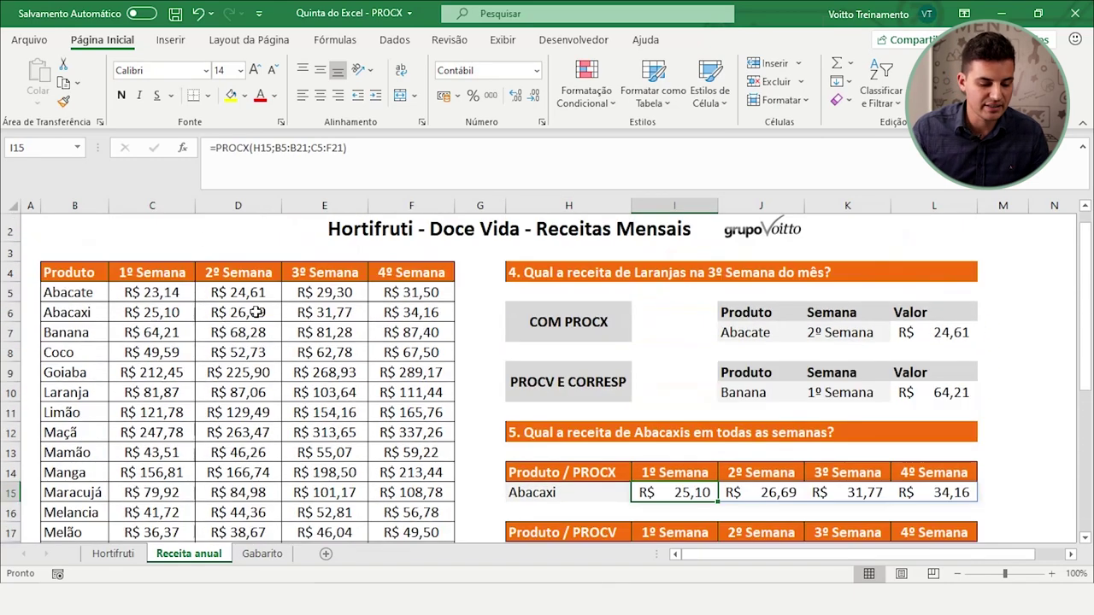
mouse_move(68, 291)
mouse_down()
mouse_move(68, 543)
mouse_move(60, 537)
mouse_up()
scroll(247, 462, up, 2)
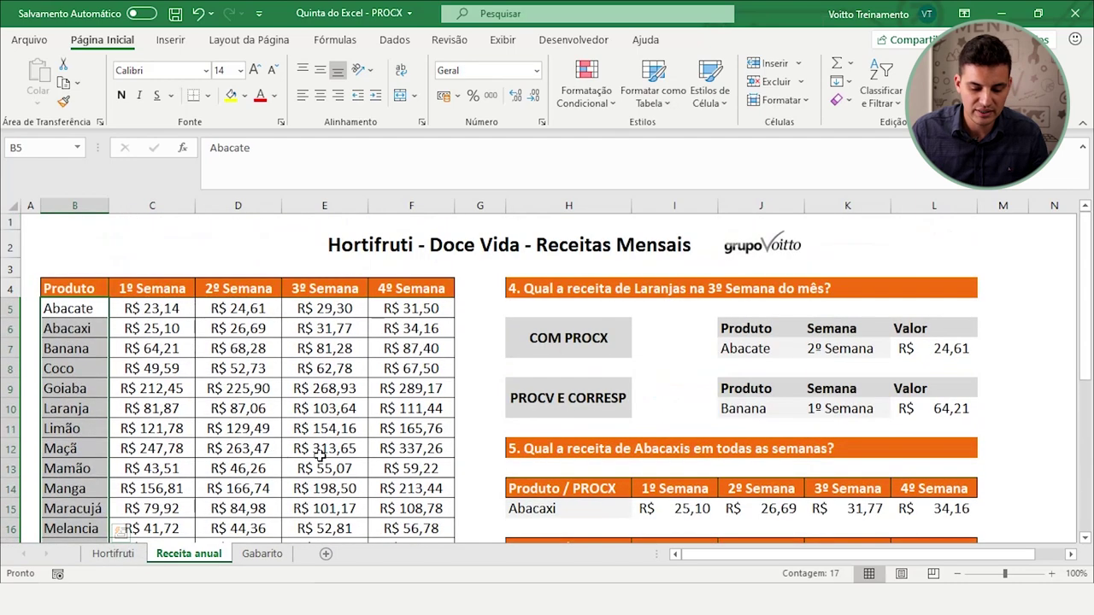
click(683, 504)
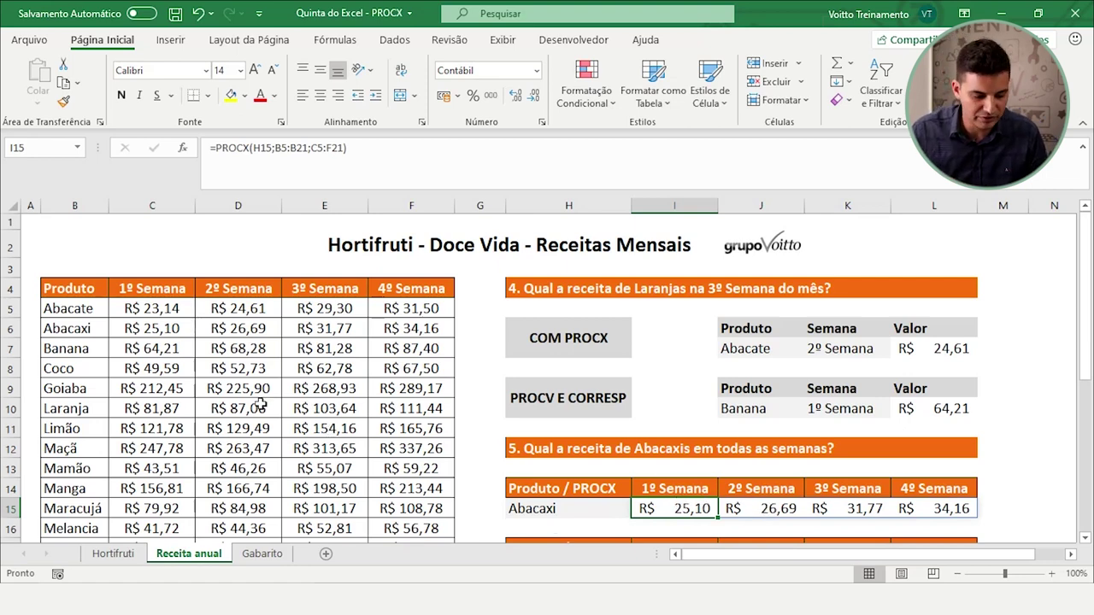
click(6, 329)
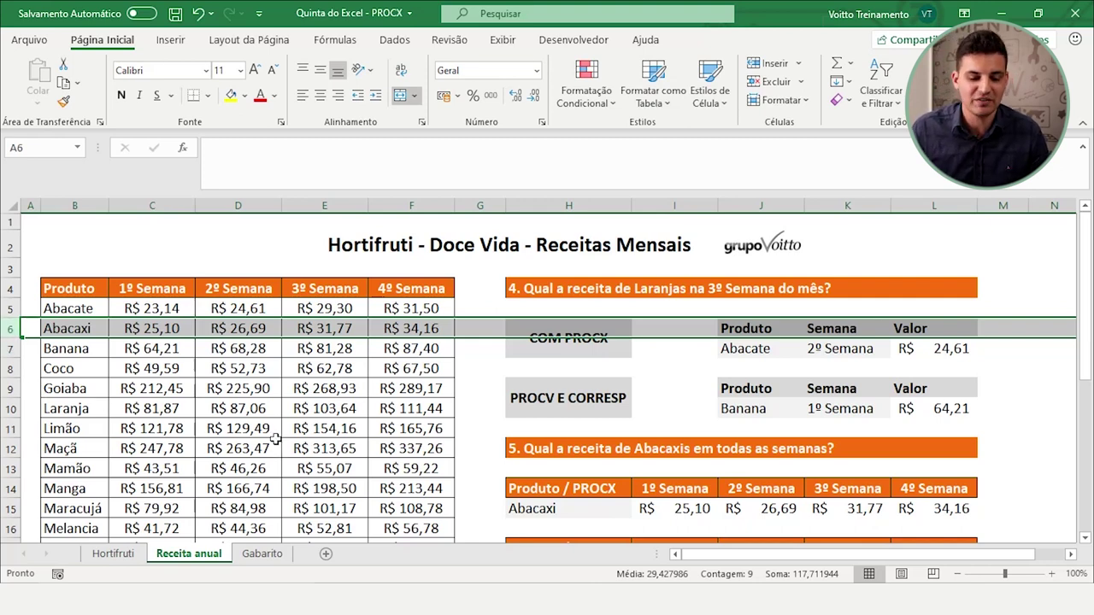
scroll(524, 453, down, 1)
click(677, 504)
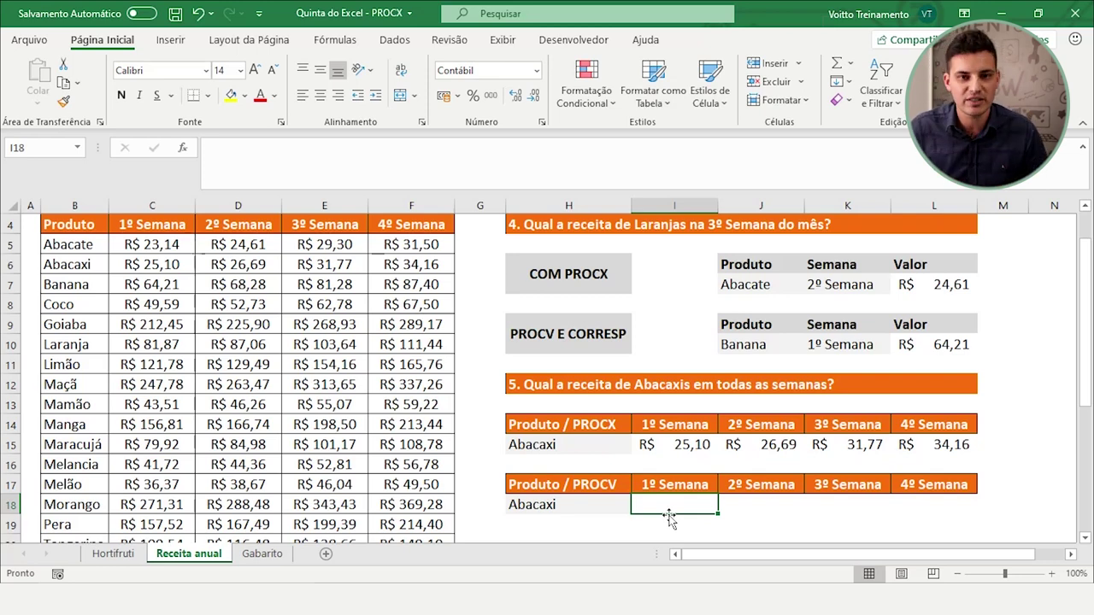
- Enter =PROCV(H18;B5:F21;2) in I18 for Abacaxi's 1º Semana revenue
click(589, 504)
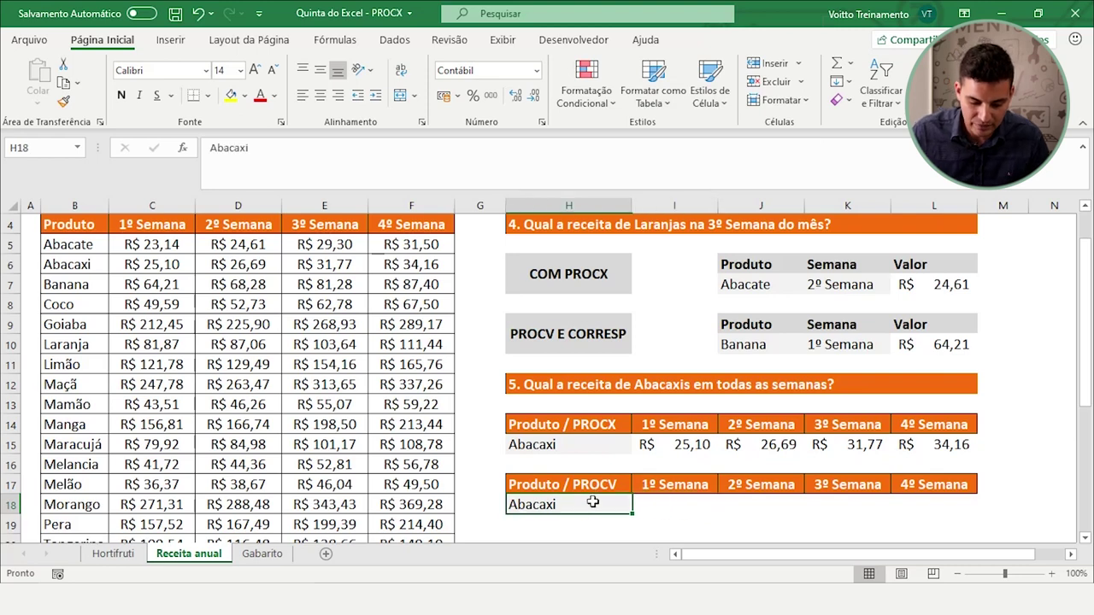
click(650, 505)
text(=)
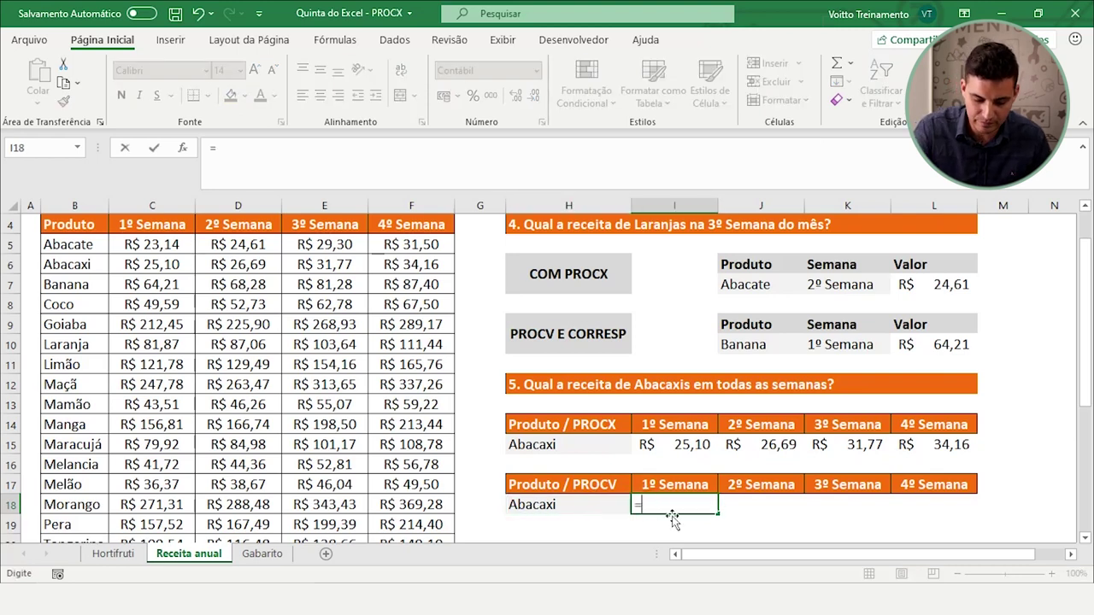
text(proc)
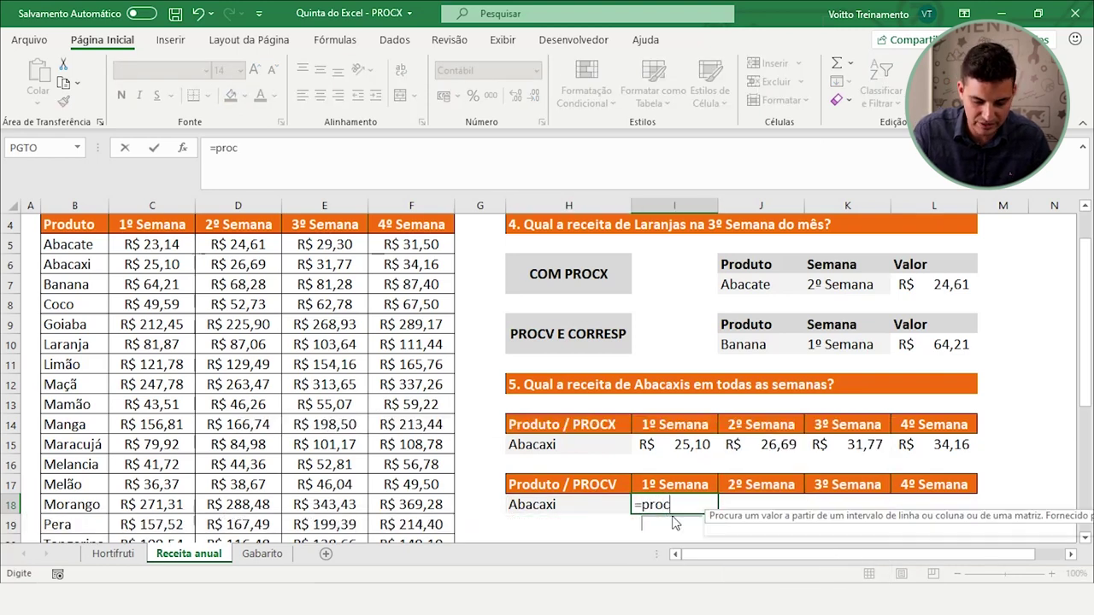
text(v()
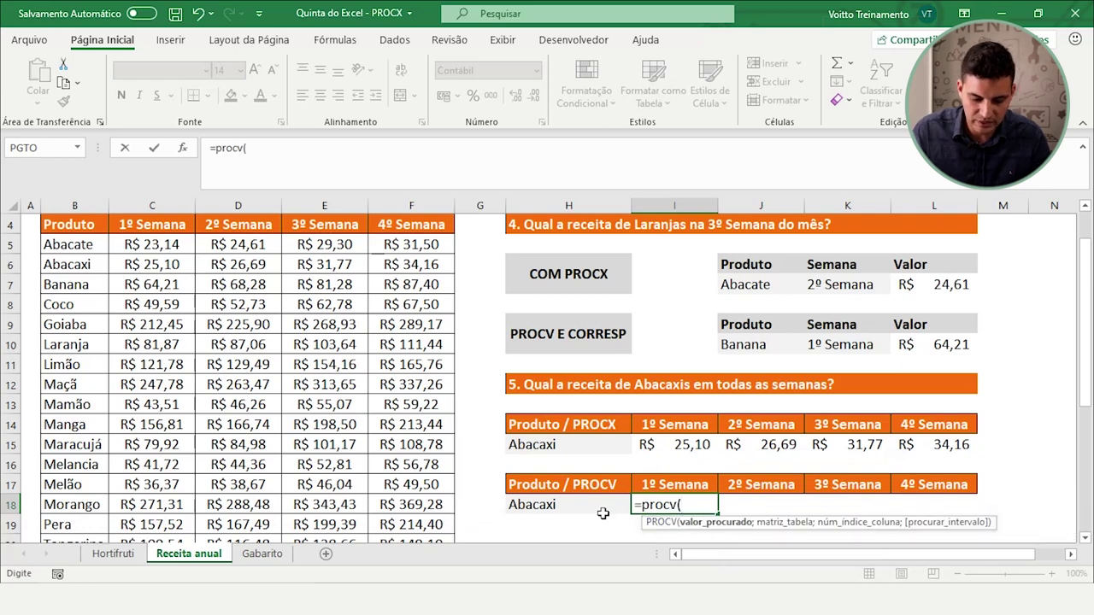
click(584, 505)
text(;)
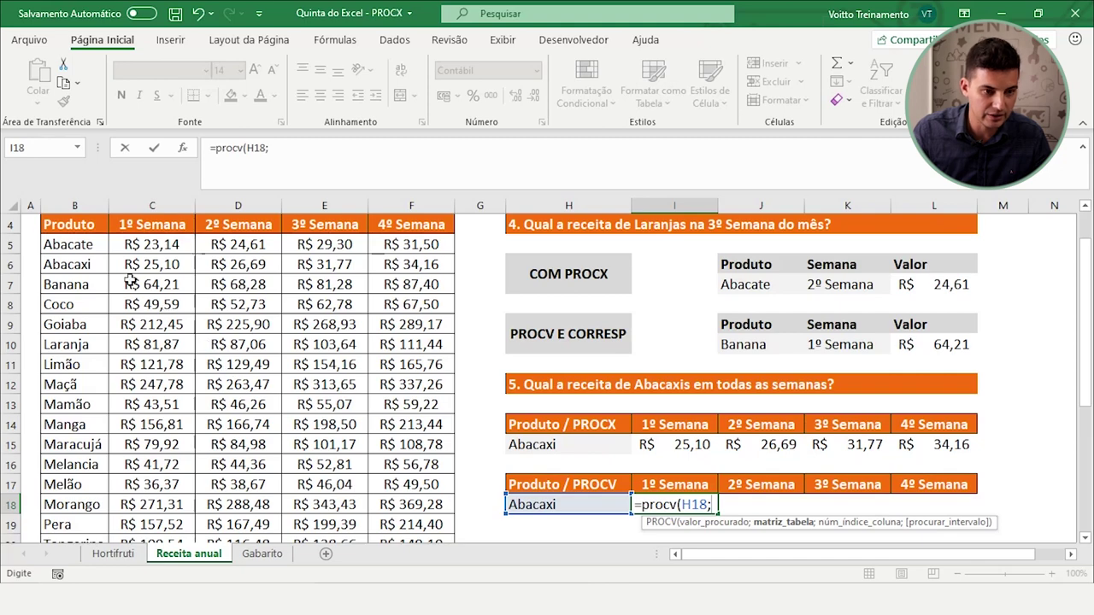
scroll(152, 290, down, 2)
scroll(152, 294, up, 2)
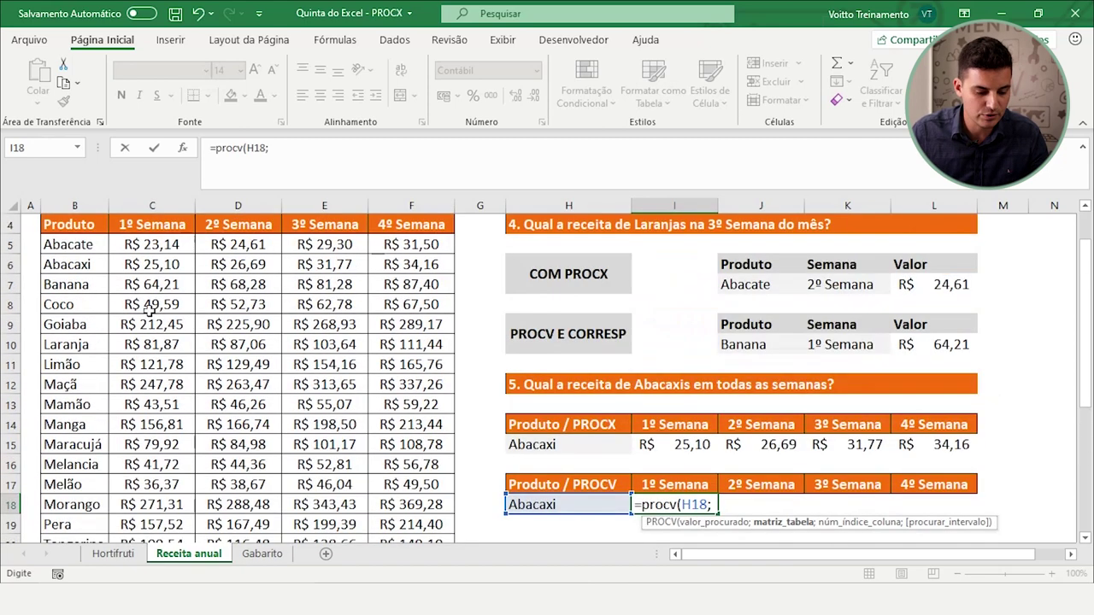
drag(64, 238, 412, 504)
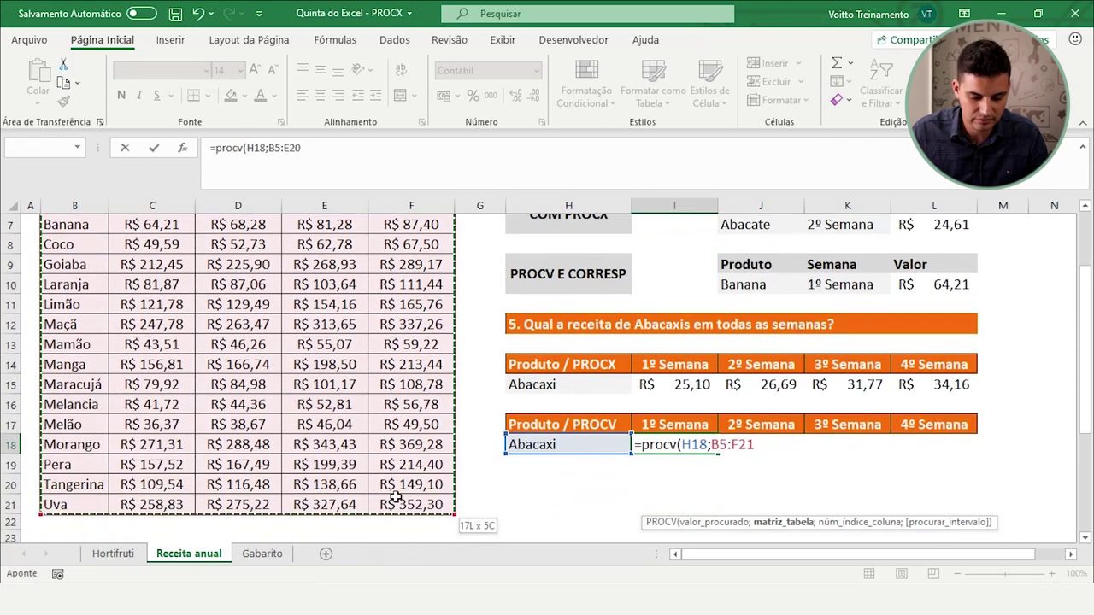
scroll(736, 438, down, 1)
scroll(740, 432, down, 2)
scroll(744, 427, up, 1)
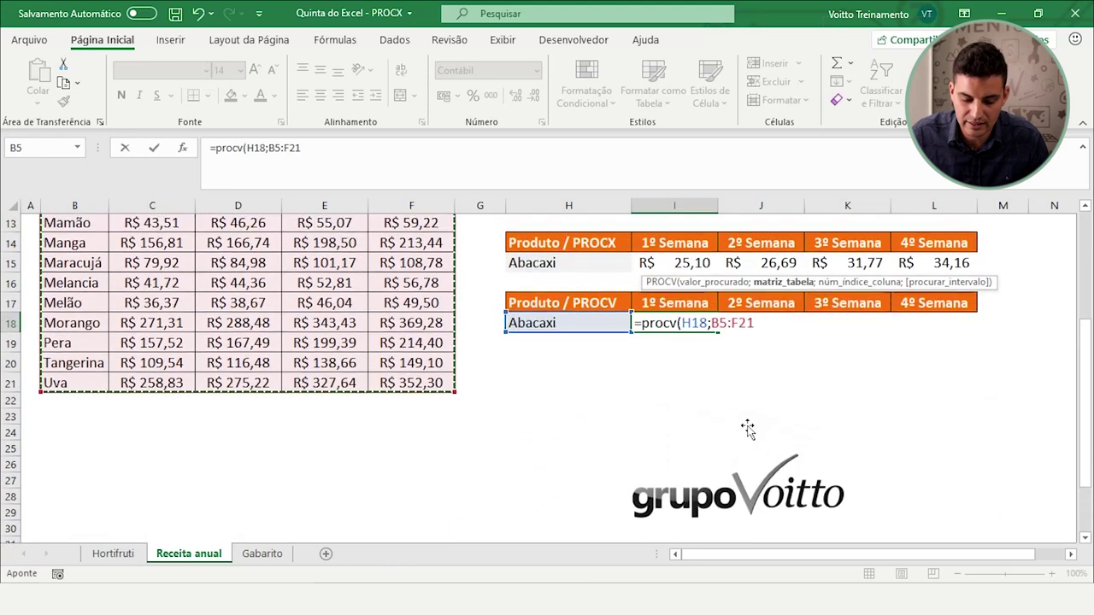
text(;)
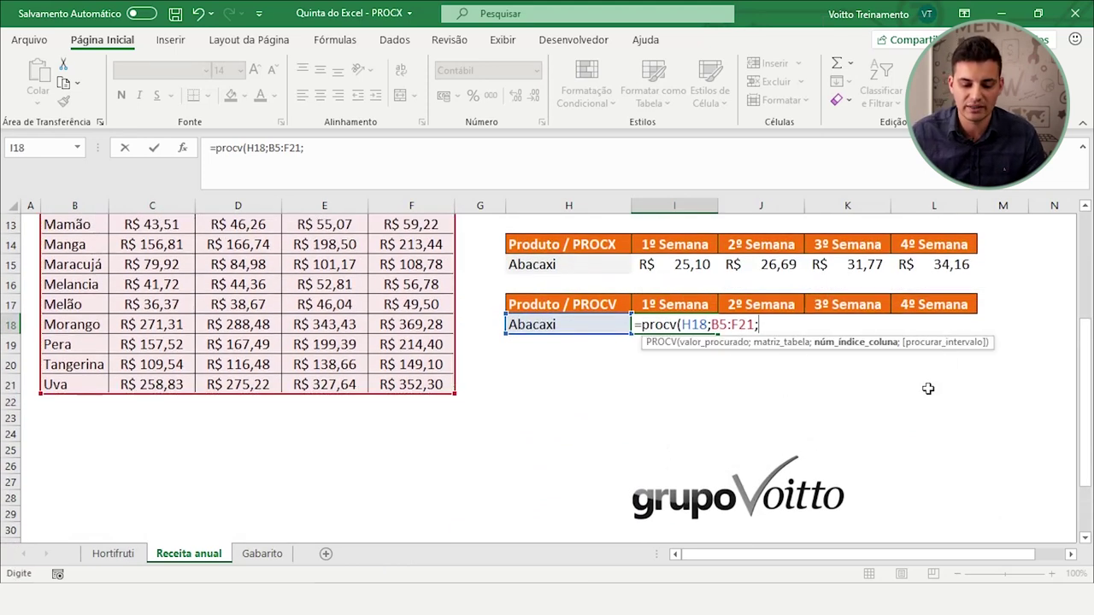
scroll(923, 386, down, 1)
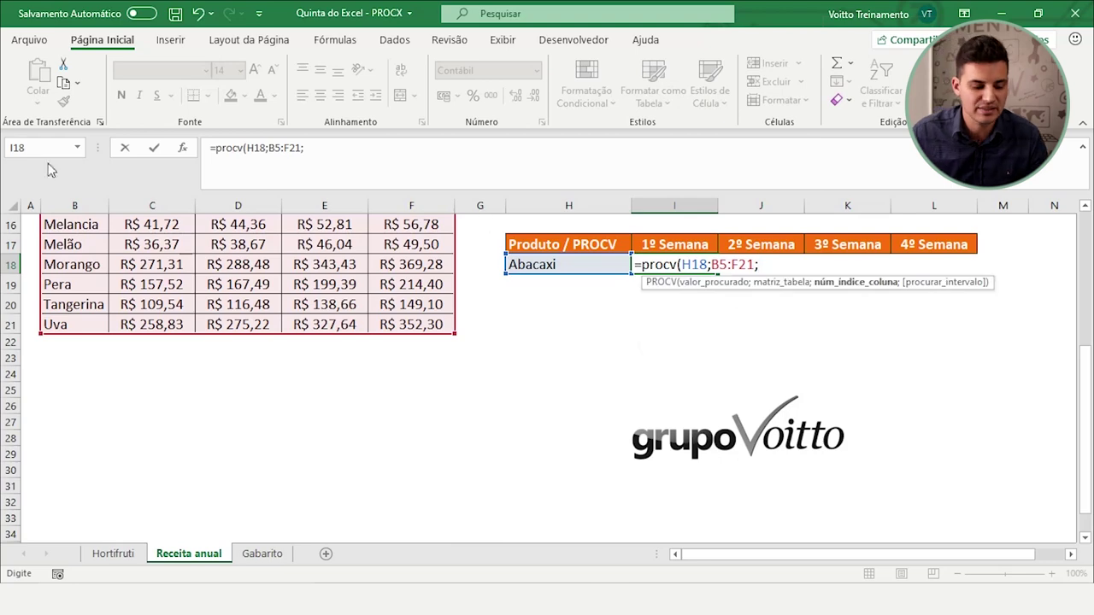
scroll(145, 198, up, 5)
scroll(299, 325, down, 1)
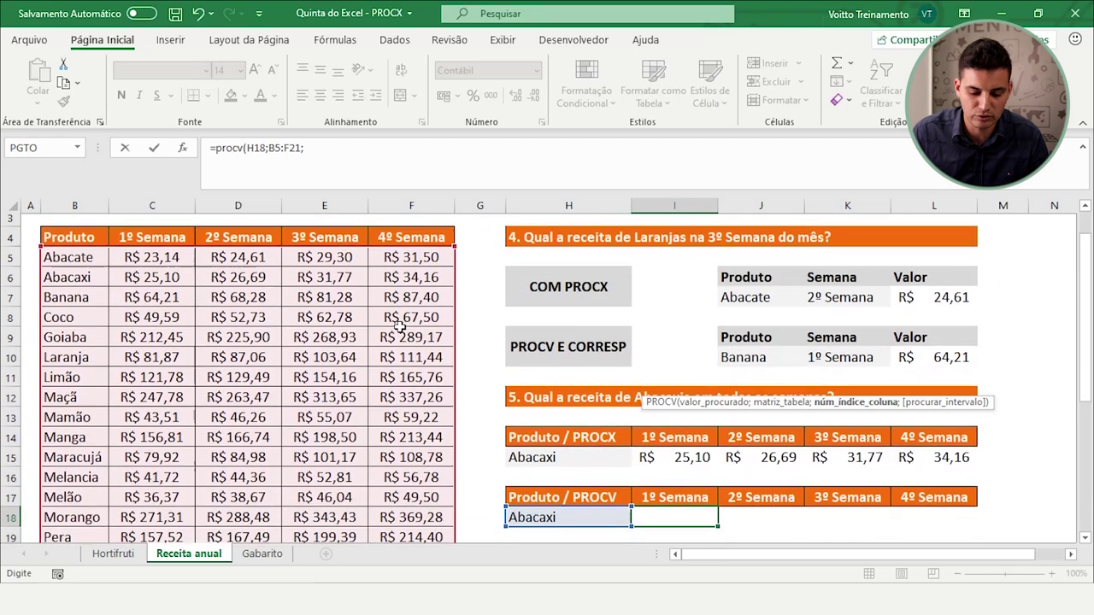
scroll(461, 308, down, 2)
scroll(615, 339, down, 1)
scroll(615, 338, down, 1)
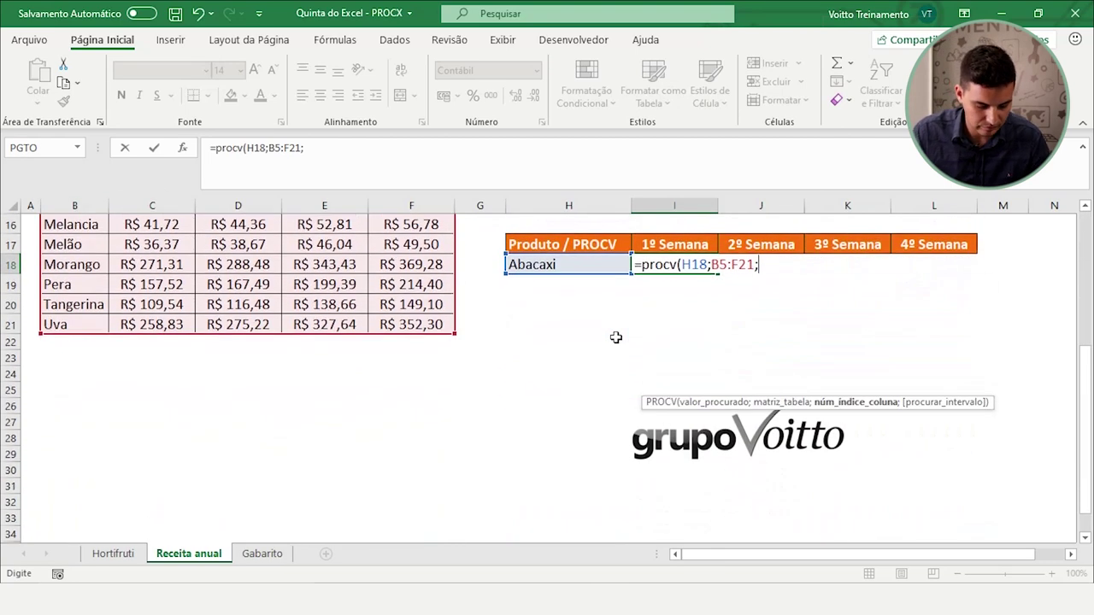
text(2))
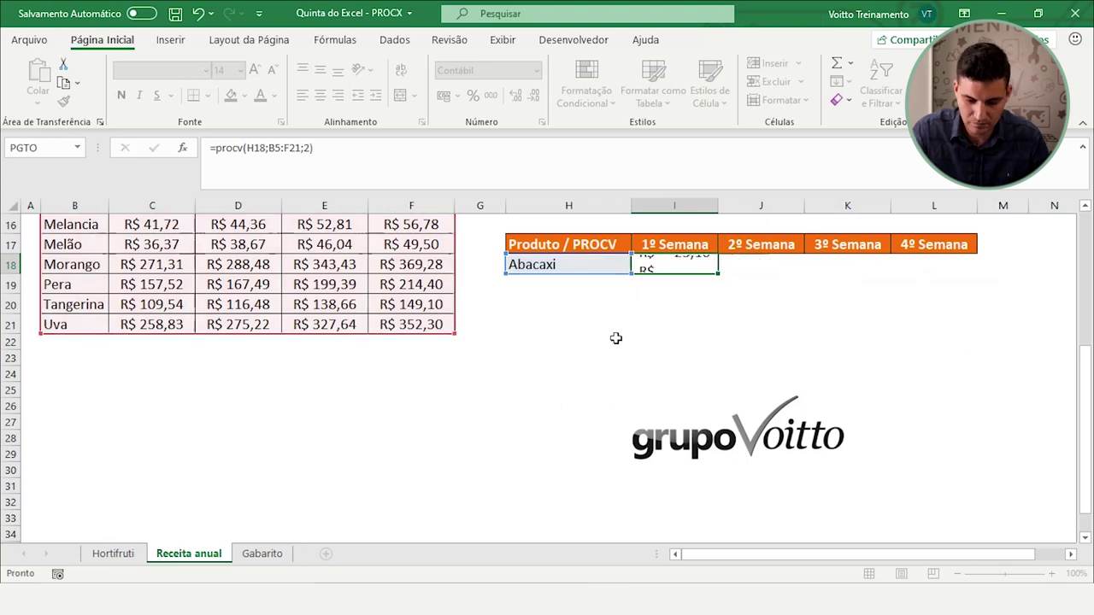
key(Return)
- Review the I18 PROCV formula against the product table, recommitting it unchanged
click(686, 268)
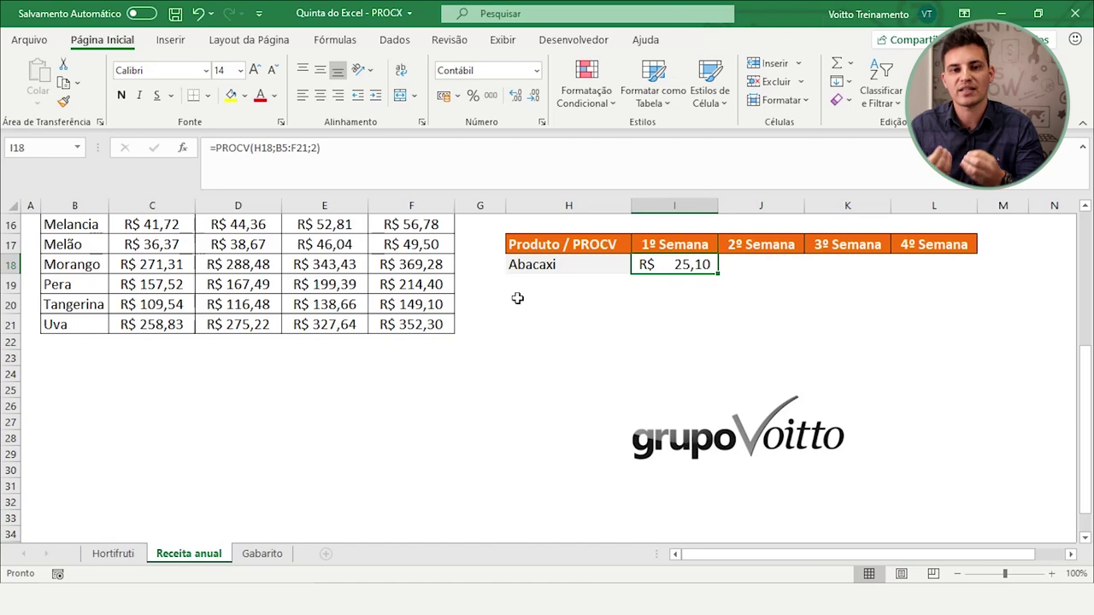
scroll(183, 285, up, 5)
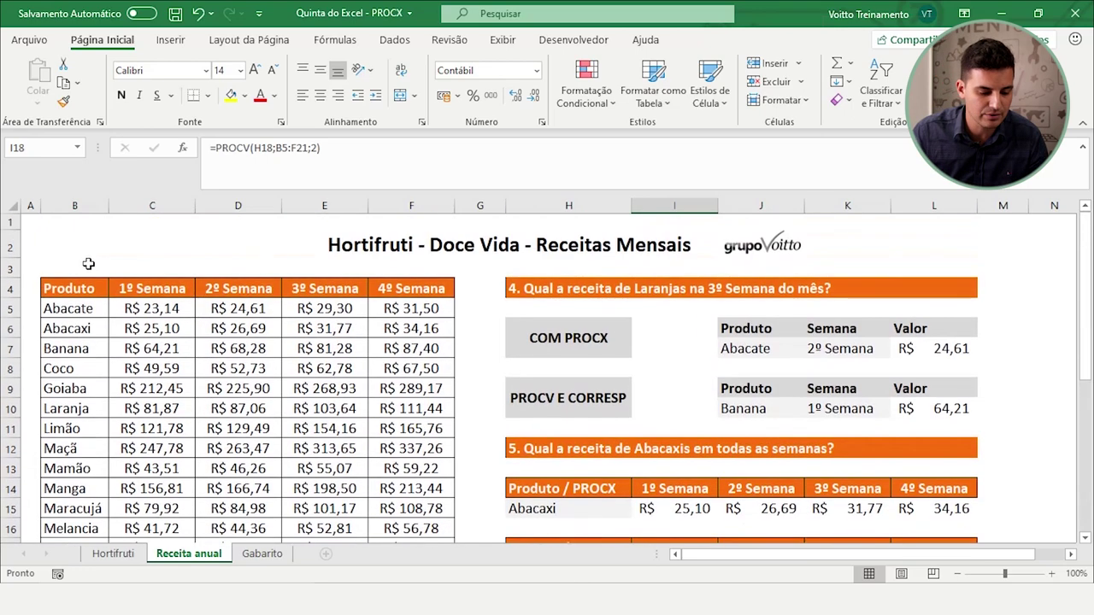
drag(75, 288, 391, 525)
scroll(513, 495, down, 2)
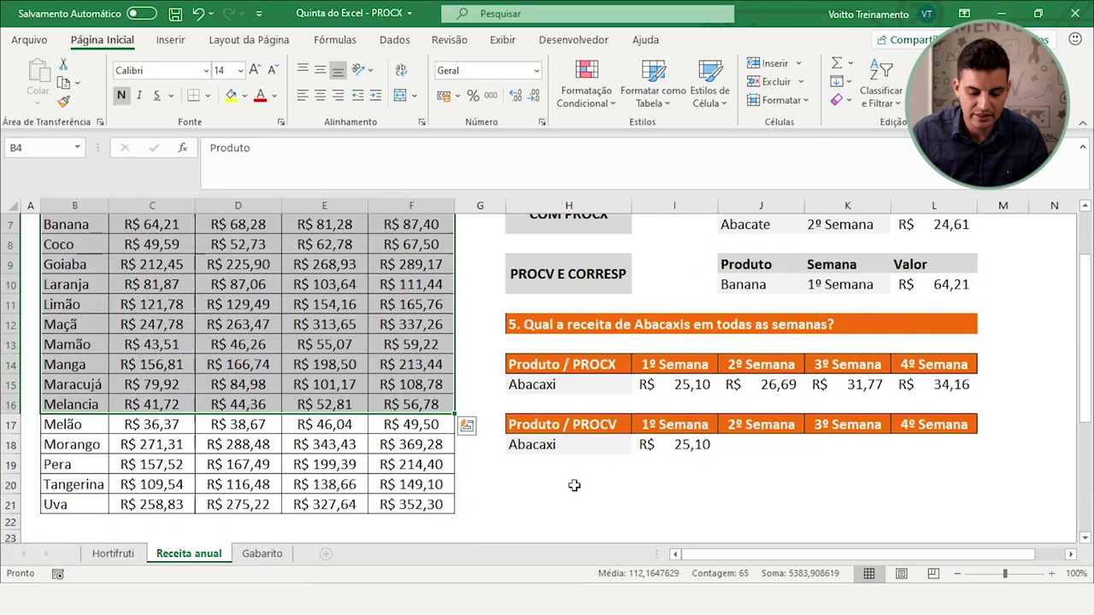
click(701, 435)
scroll(702, 453, down, 1)
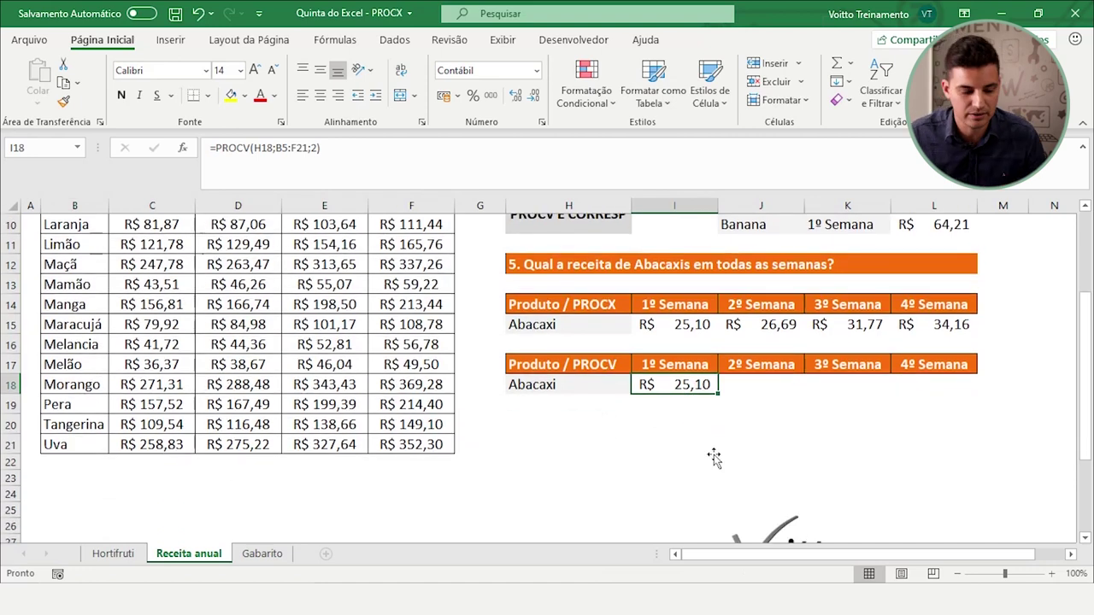
click(590, 387)
click(642, 389)
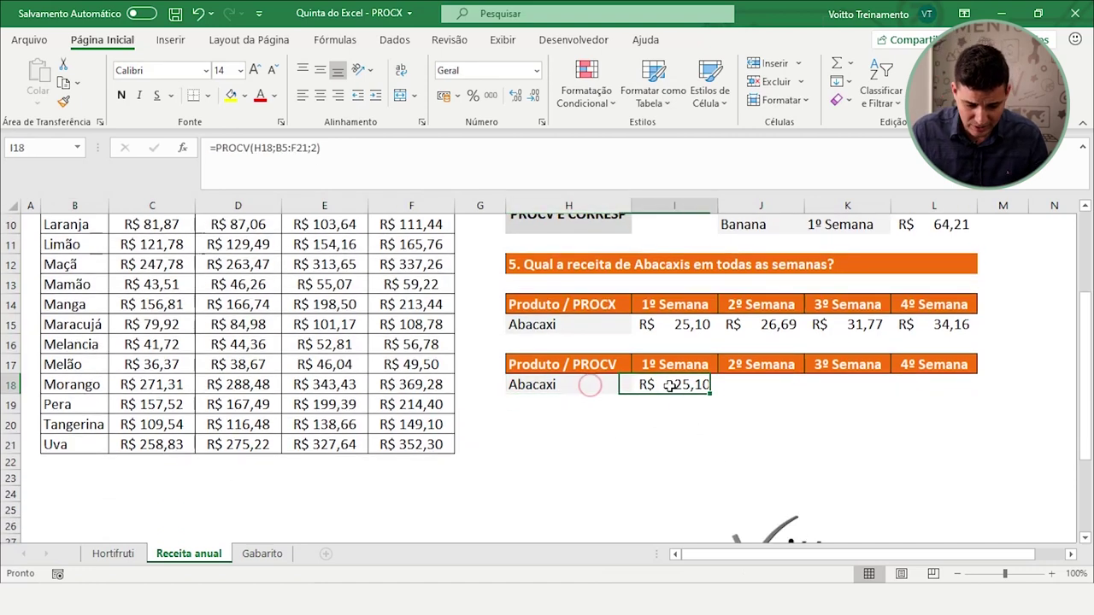
click(334, 150)
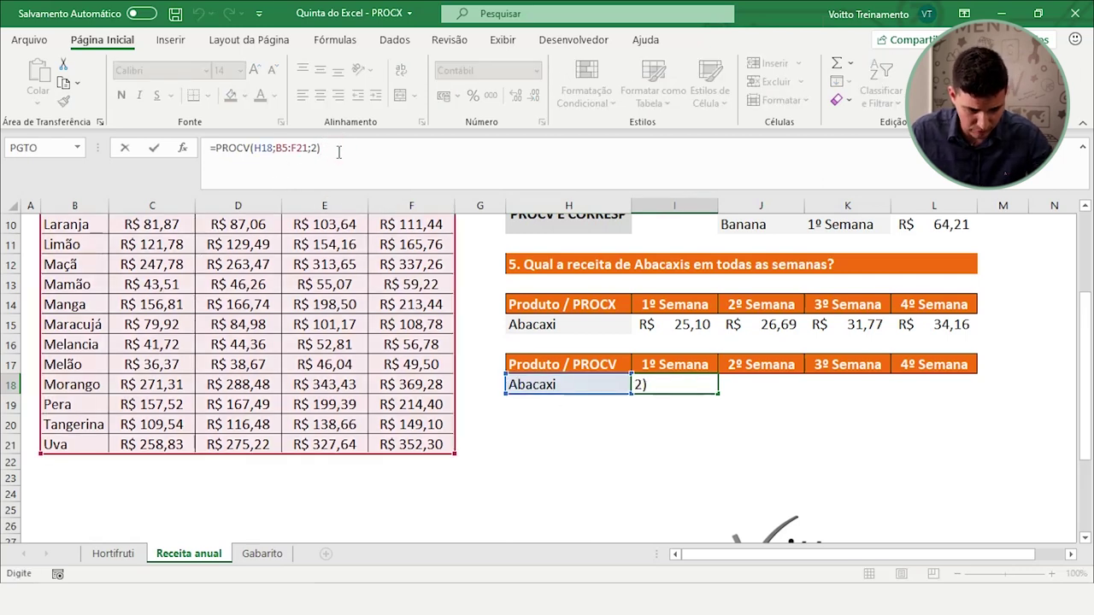
key(Return)
- Make H18, B5 and F21 absolute, giving =PROCV($H$18;$B$5:$F$21;2)
click(694, 386)
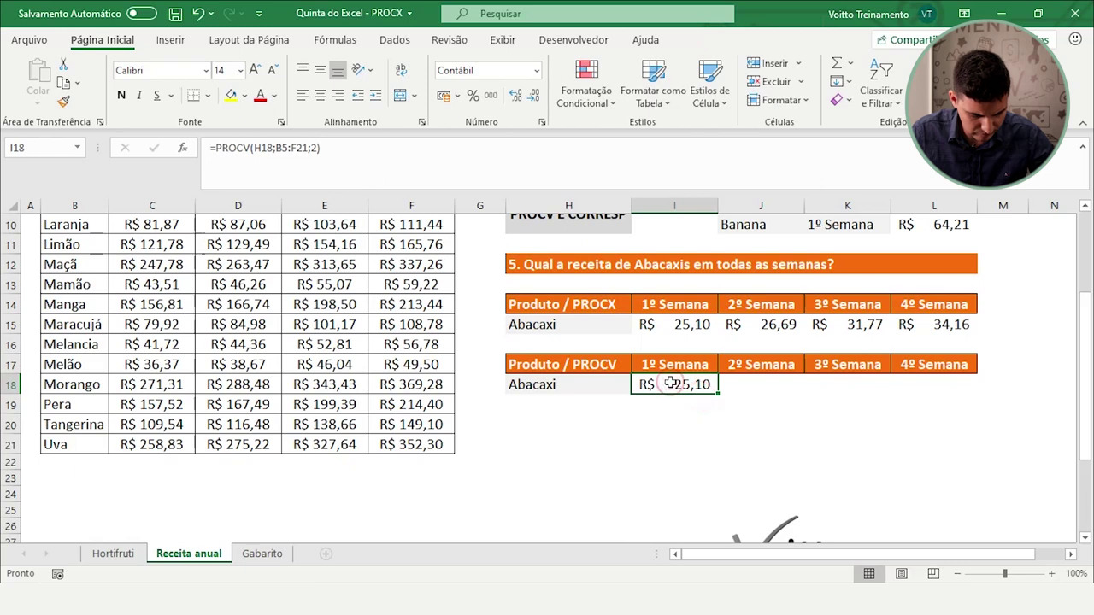
key(F2)
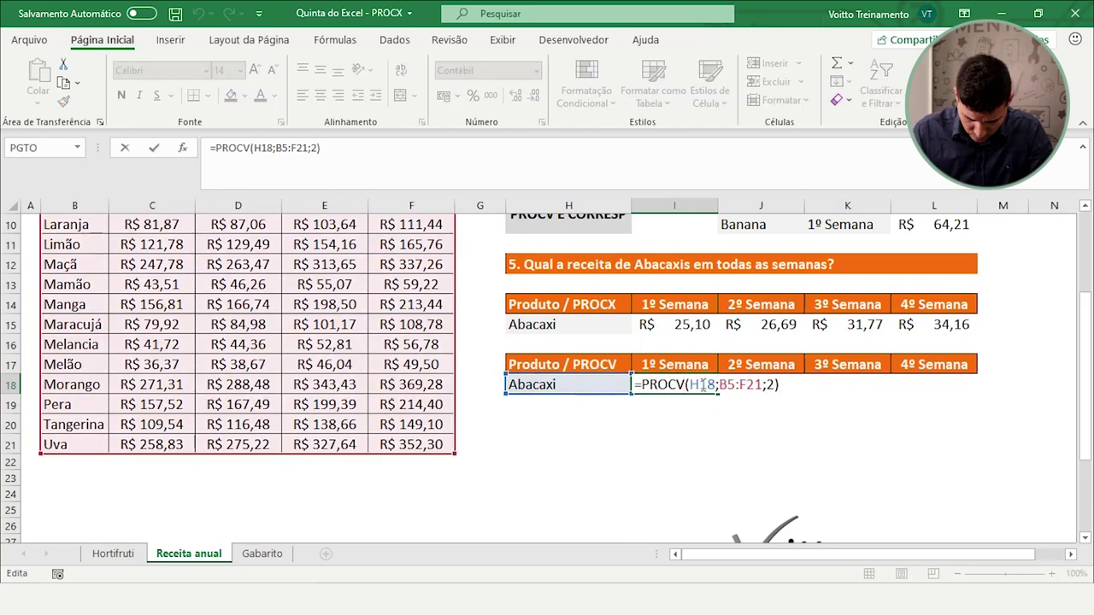
click(701, 385)
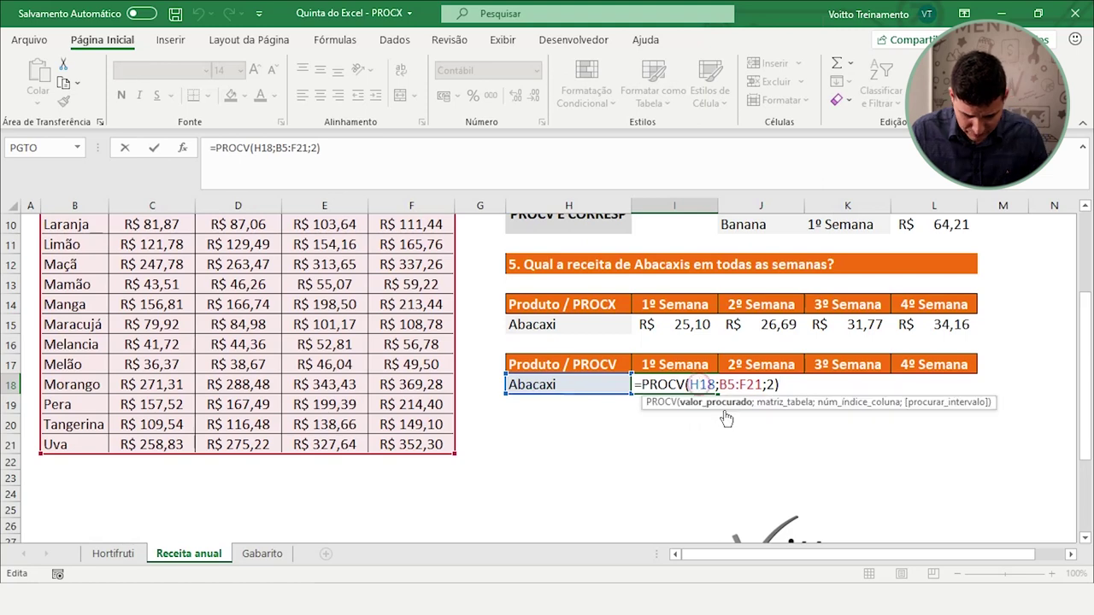
scroll(747, 424, down, 1)
scroll(747, 424, down, 2)
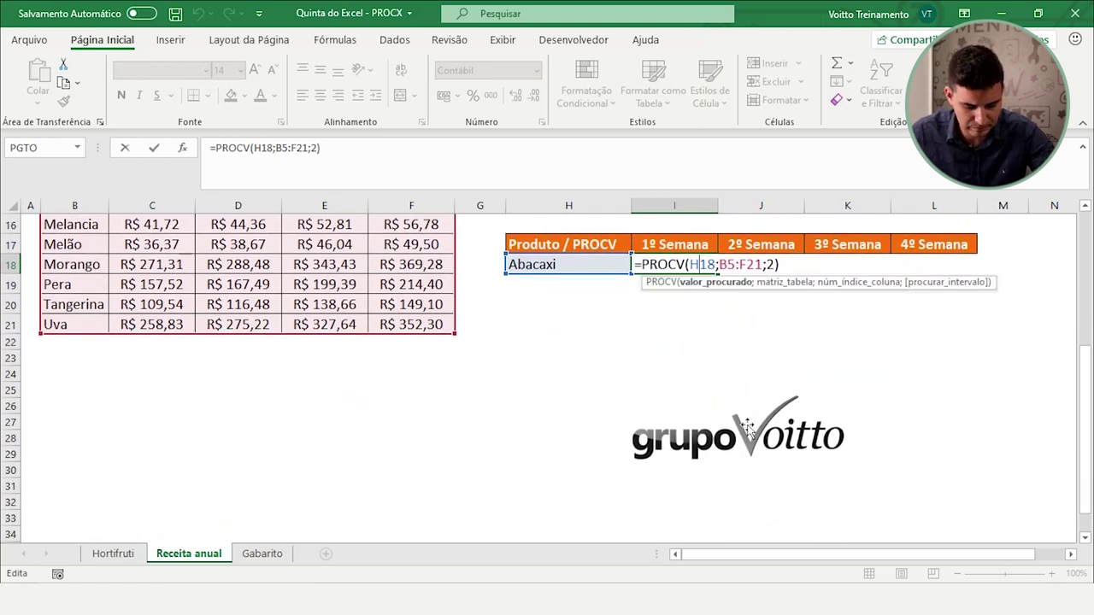
key(F4)
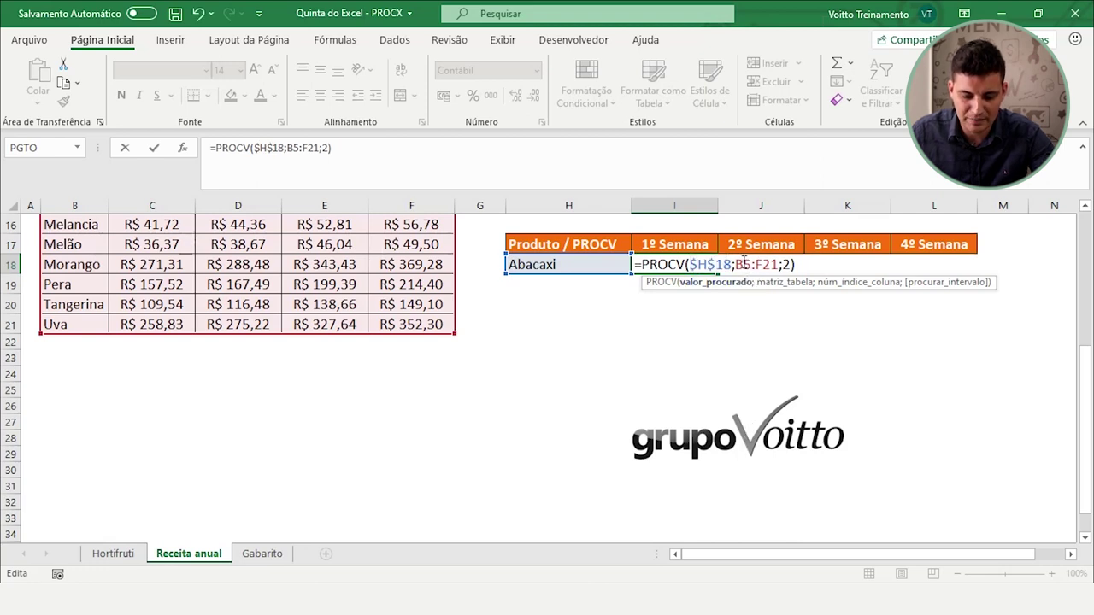
click(740, 264)
key(F4)
click(780, 264)
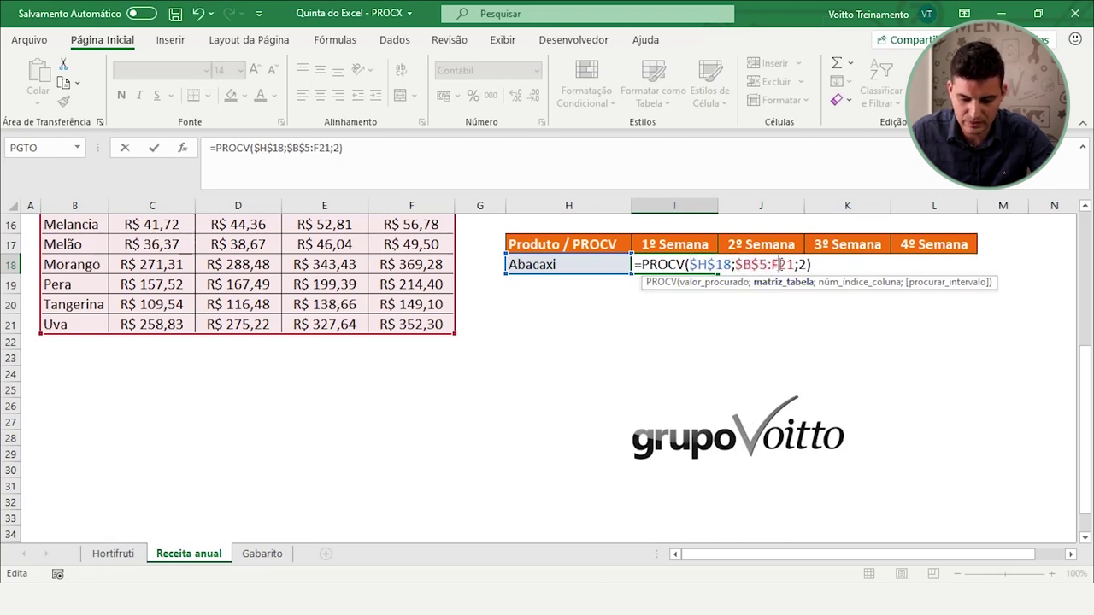
key(F4)
key(Return)
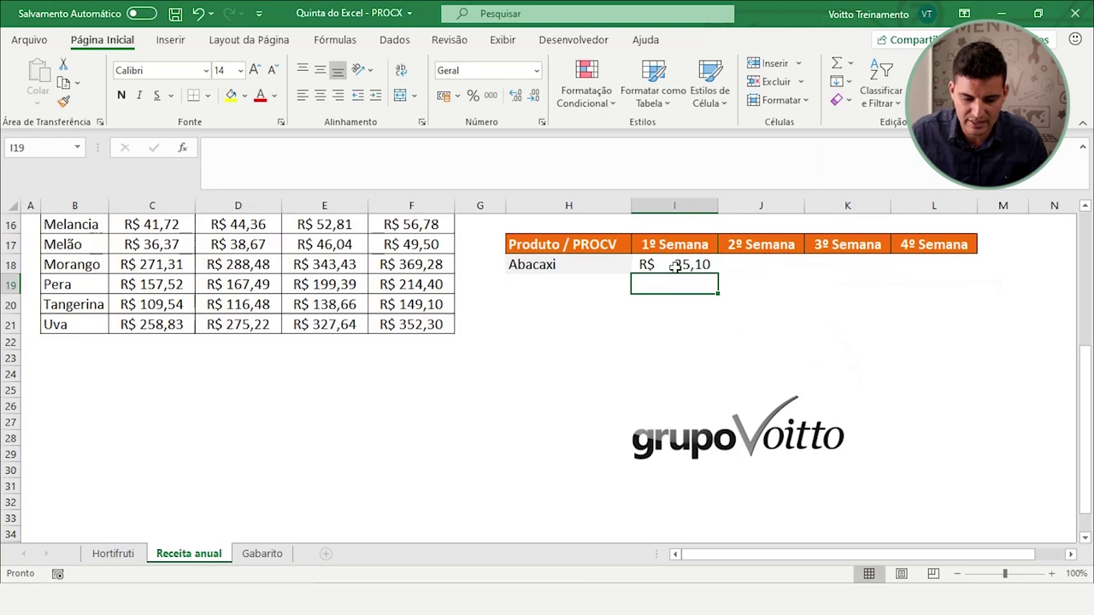
click(674, 266)
- Fill I18's PROCV formula across to L18 and review the copied R$ 25,10 results
mouse_move(717, 274)
mouse_down()
mouse_move(887, 313)
mouse_move(840, 317)
mouse_up()
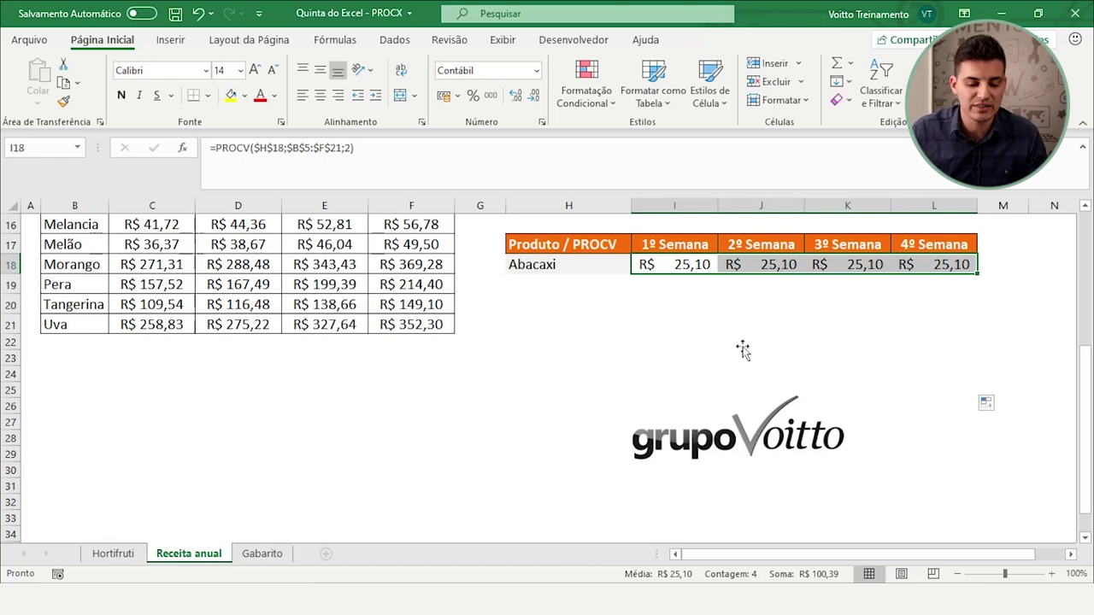
scroll(740, 350, up, 5)
click(4, 328)
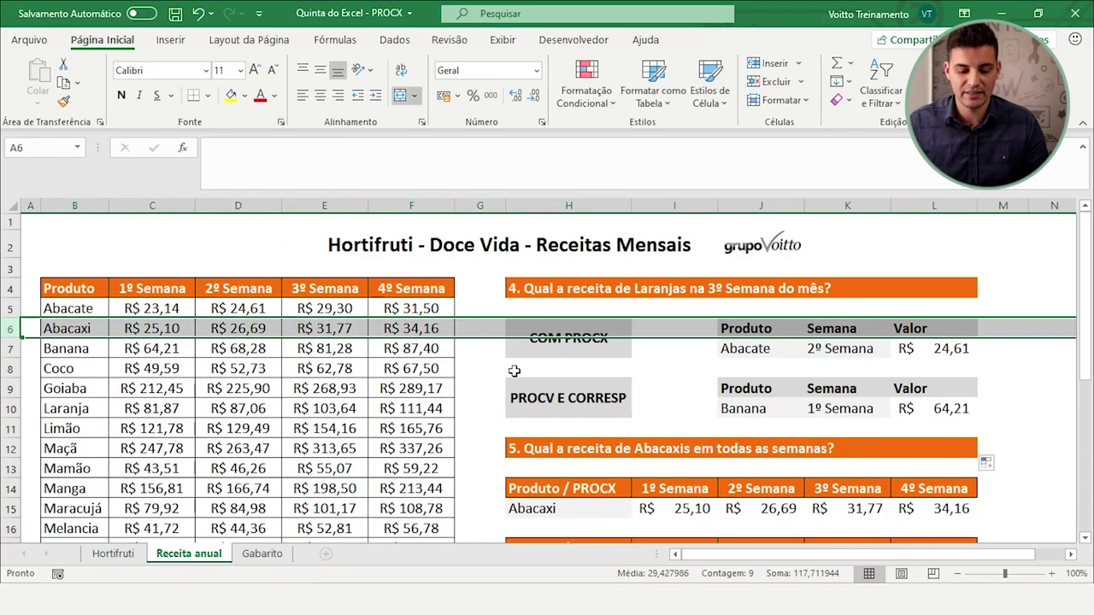
scroll(542, 392, down, 2)
click(676, 439)
scroll(684, 440, down, 2)
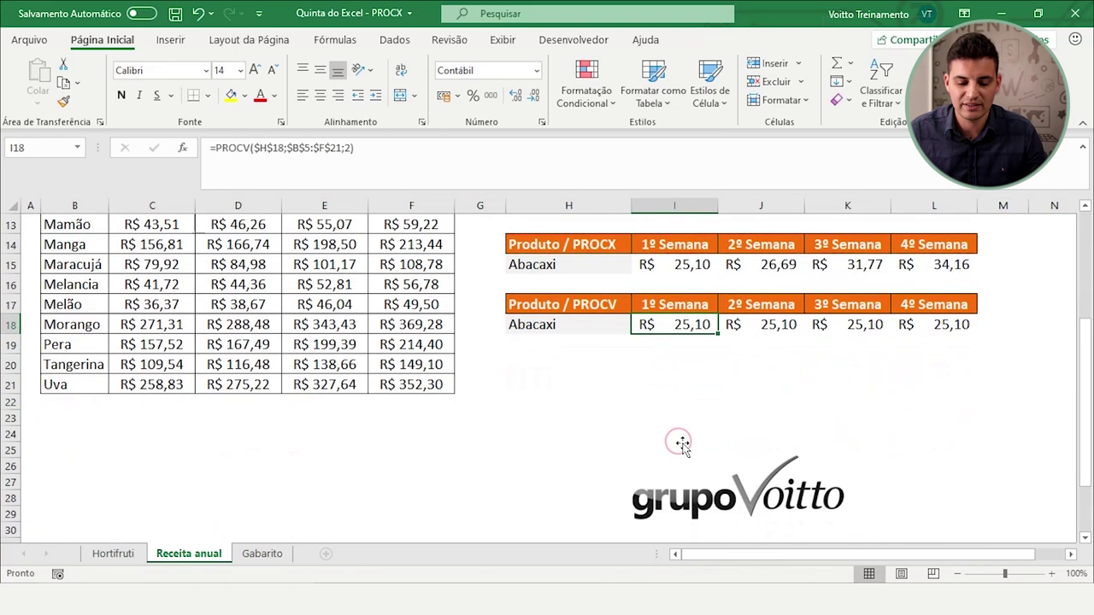
click(727, 323)
click(706, 325)
click(727, 323)
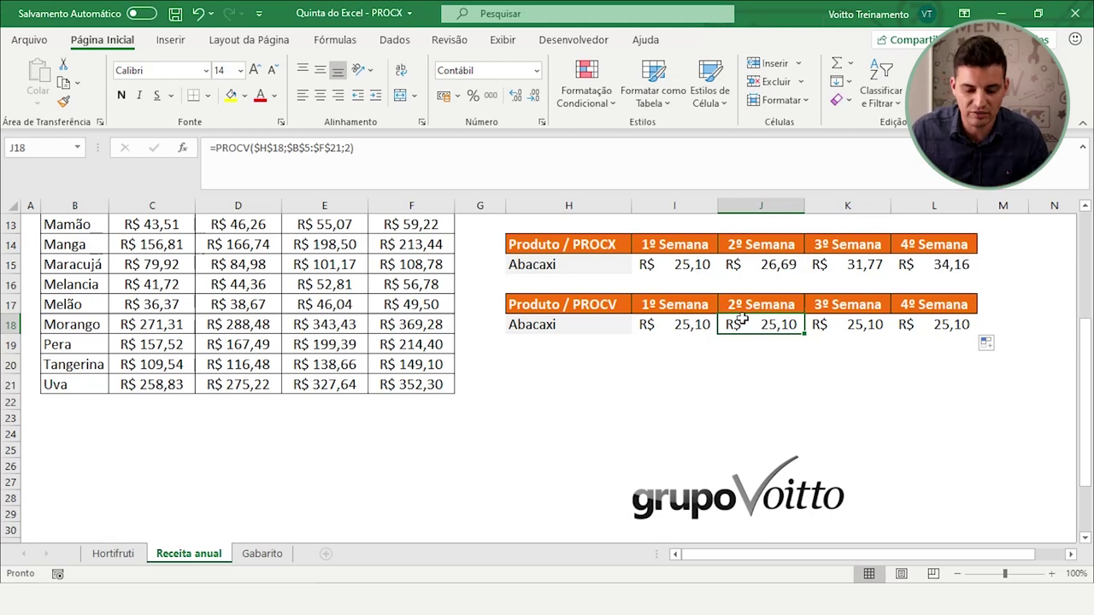
- Change J18's PROCV column index to 3, giving R$ 26,69
click(701, 322)
click(759, 323)
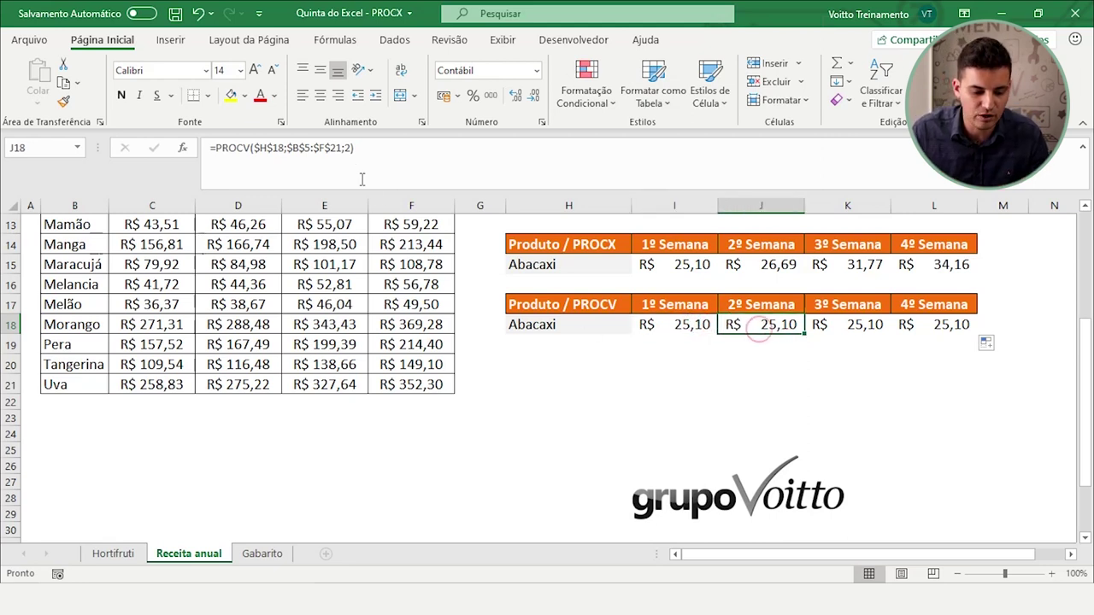
click(350, 147)
key(BackSpace)
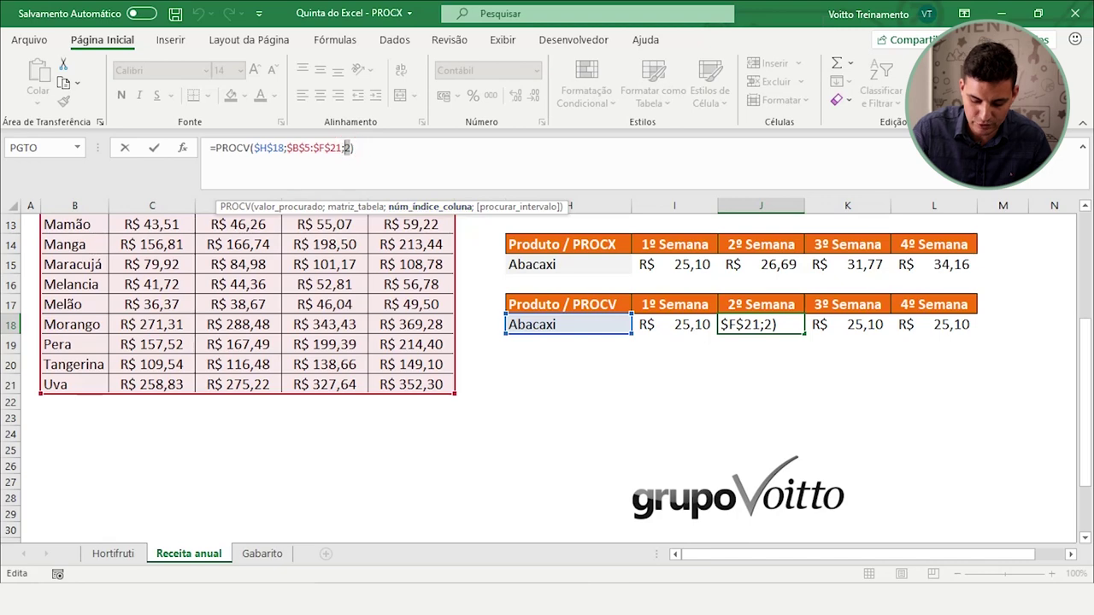
text(3)
key(Return)
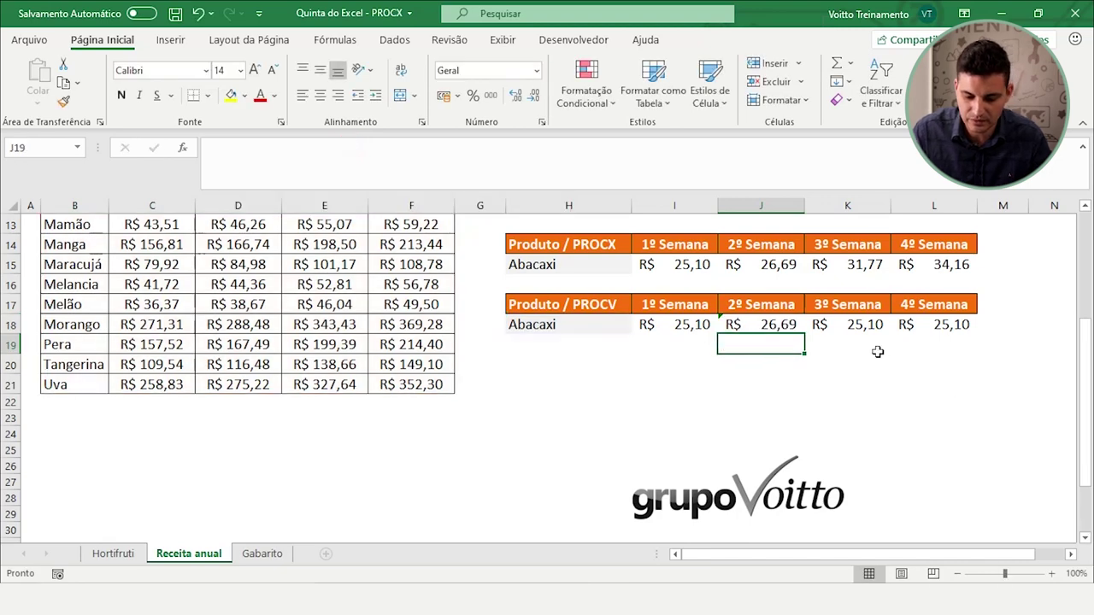
- Set column index 4 in K18 and 5 in L18, giving R$ 31,77 and R$ 34,16
click(858, 325)
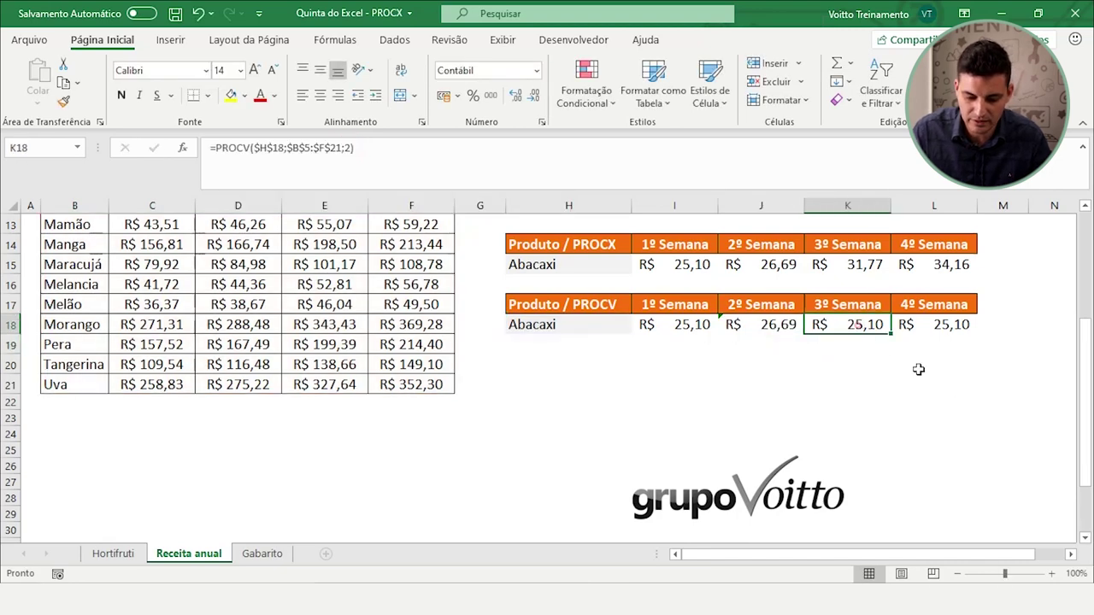
click(351, 147)
key(BackSpace)
text(4)
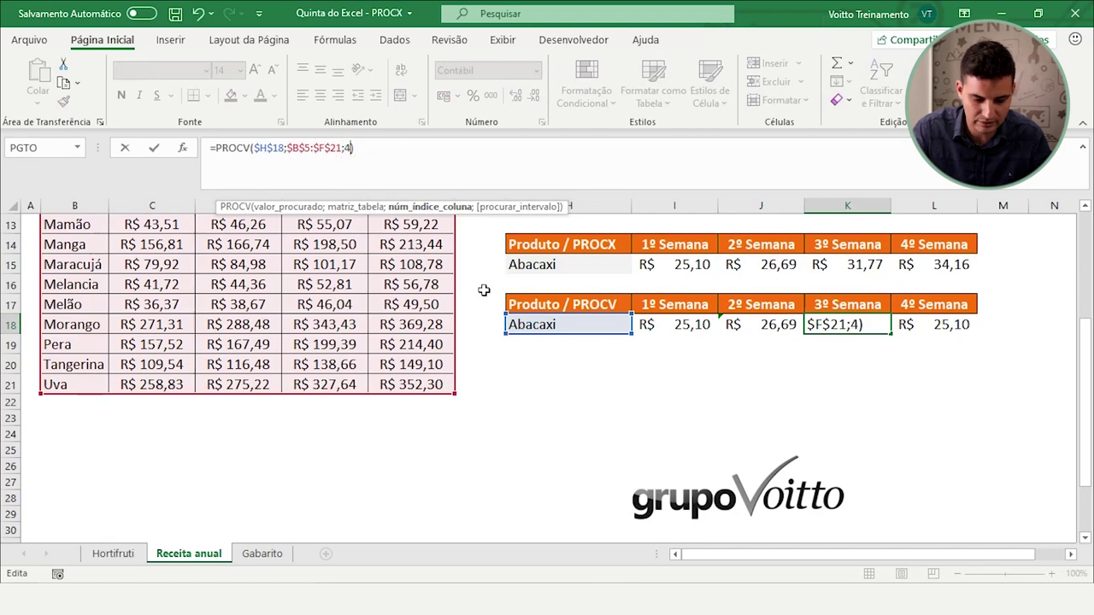
key(Return)
click(937, 323)
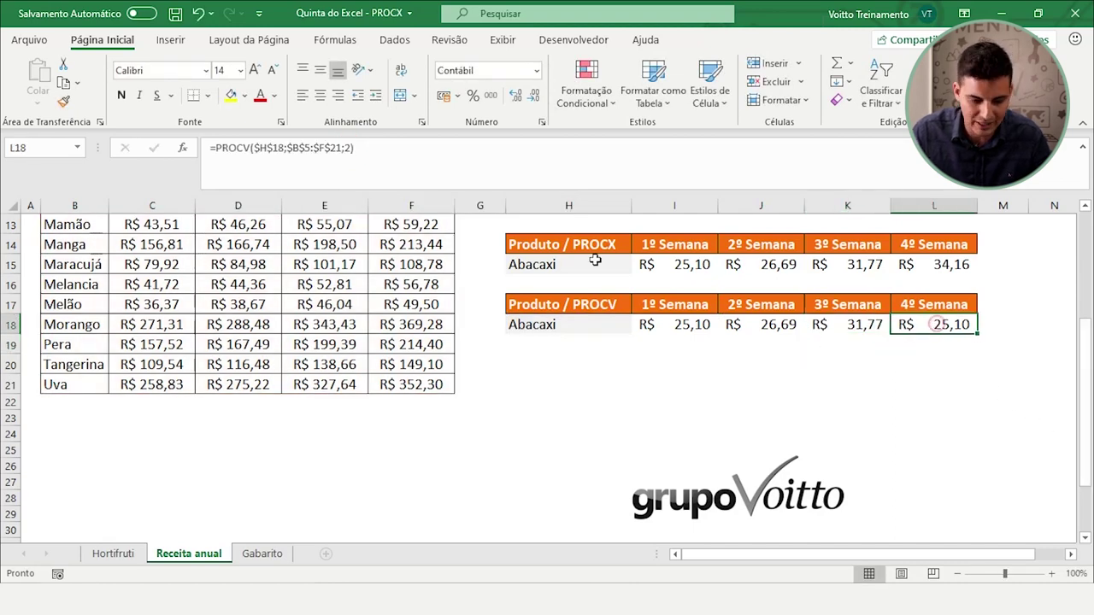
click(346, 147)
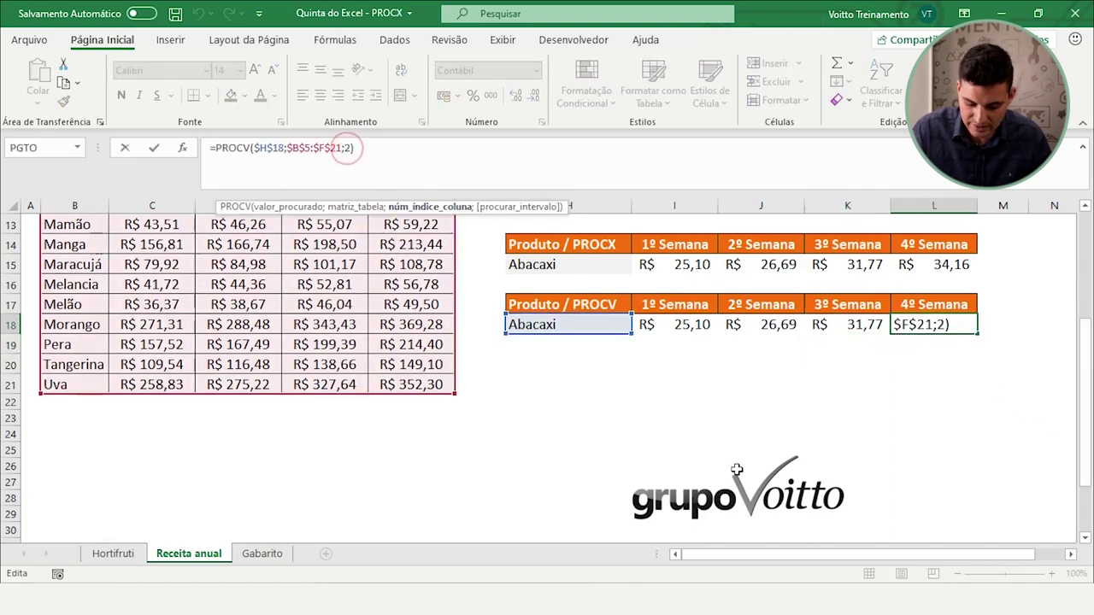
key(BackSpace)
text(5)
key(Return)
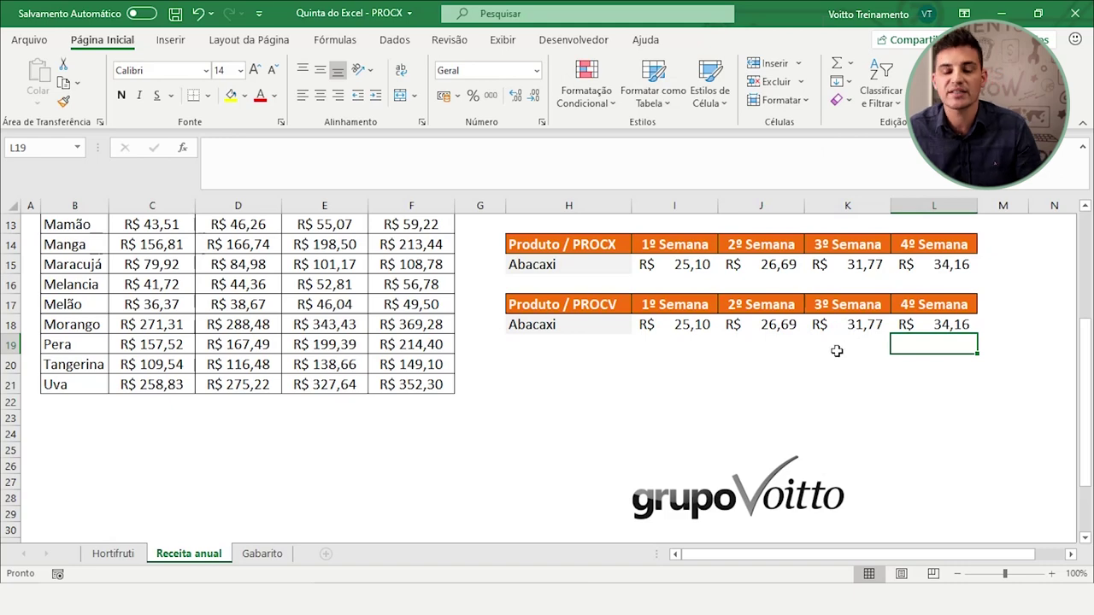
scroll(835, 349, up, 4)
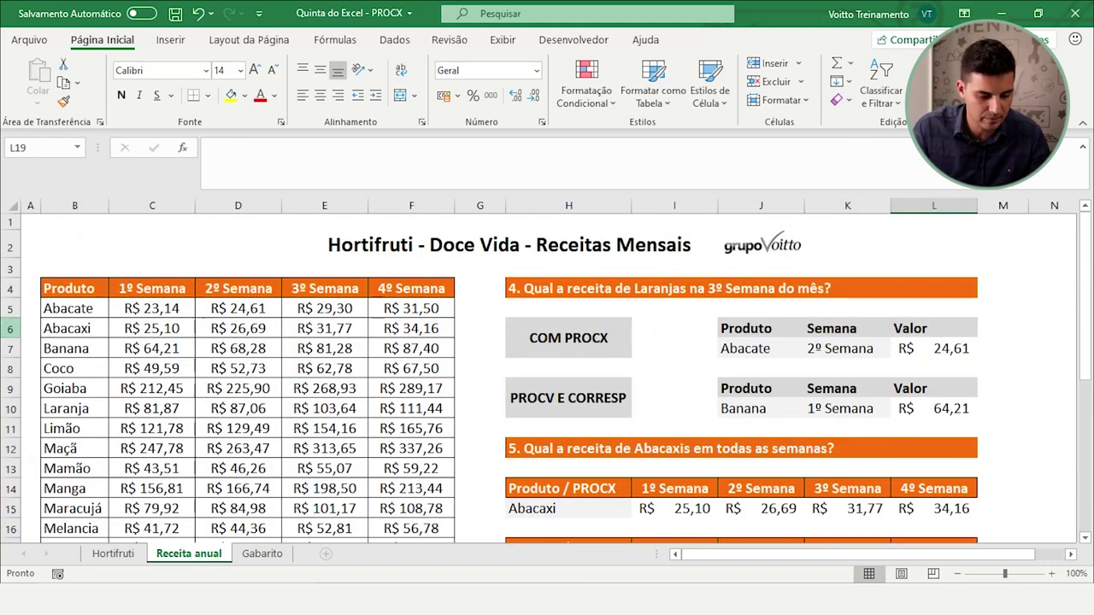
click(7, 328)
click(189, 382)
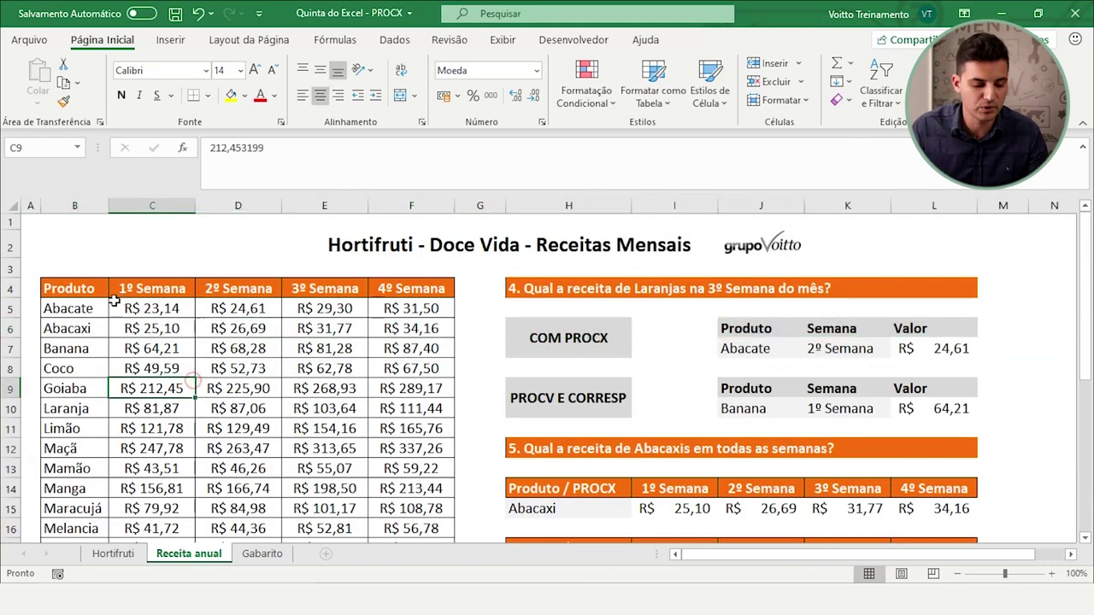
click(81, 286)
click(137, 287)
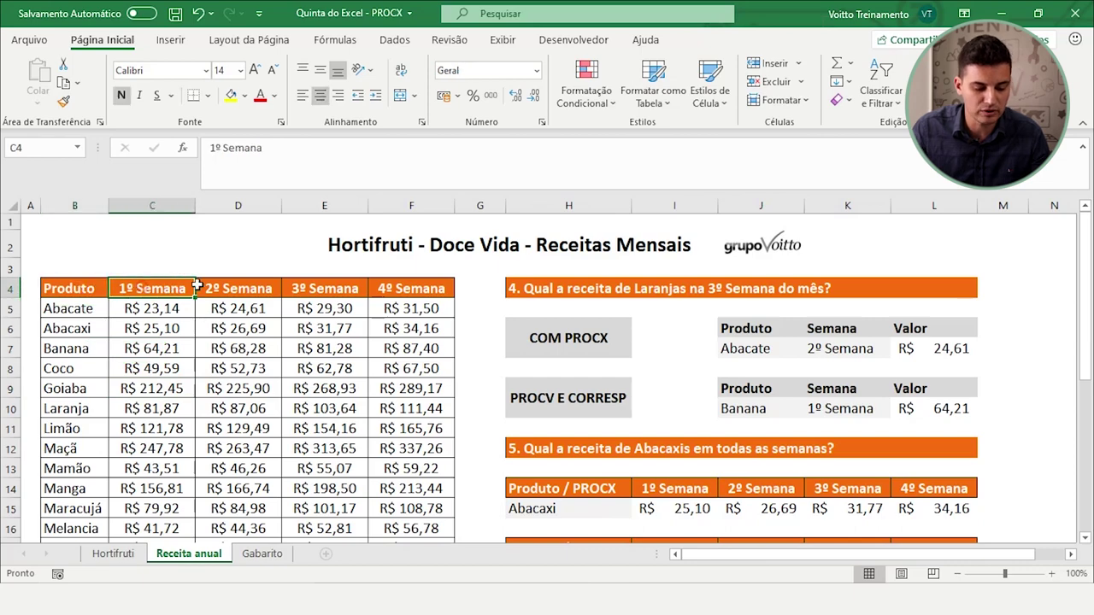
click(235, 286)
click(308, 288)
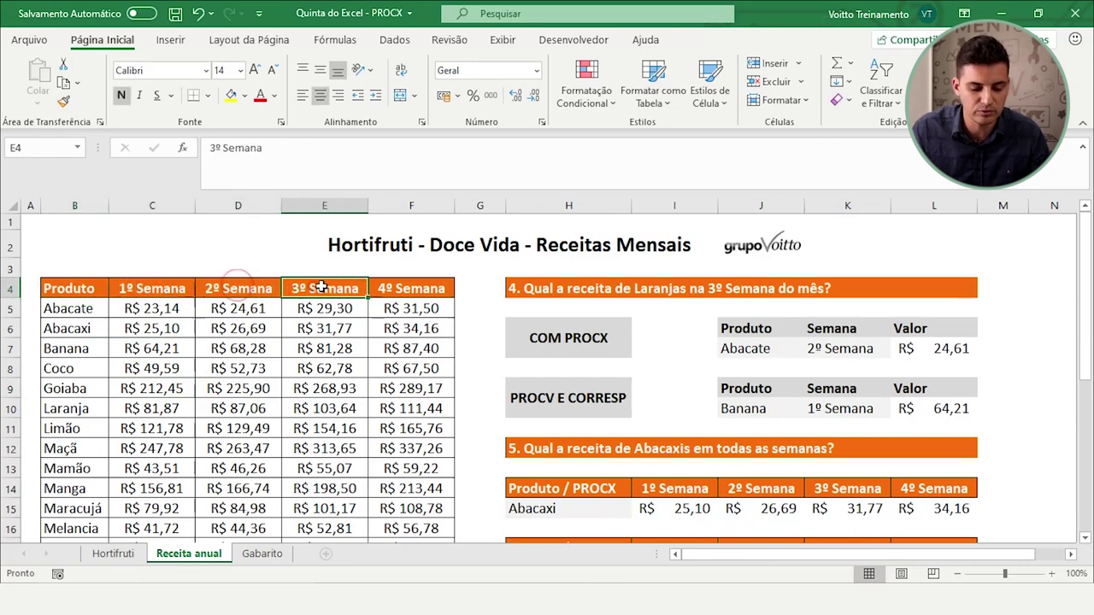
click(390, 288)
scroll(790, 346, down, 2)
scroll(752, 367, down, 1)
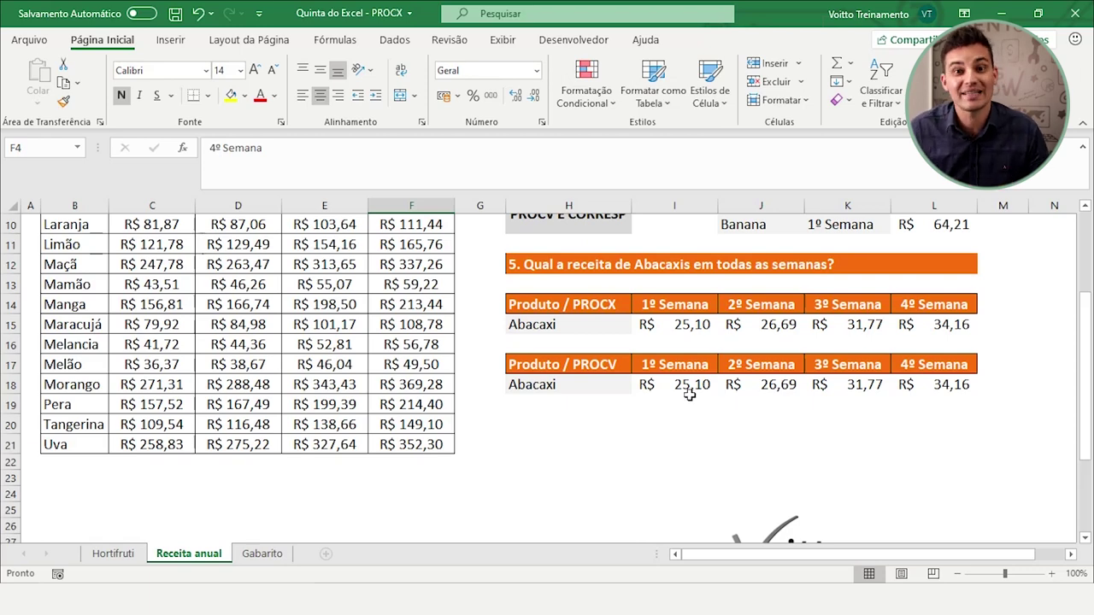
scroll(651, 342, up, 1)
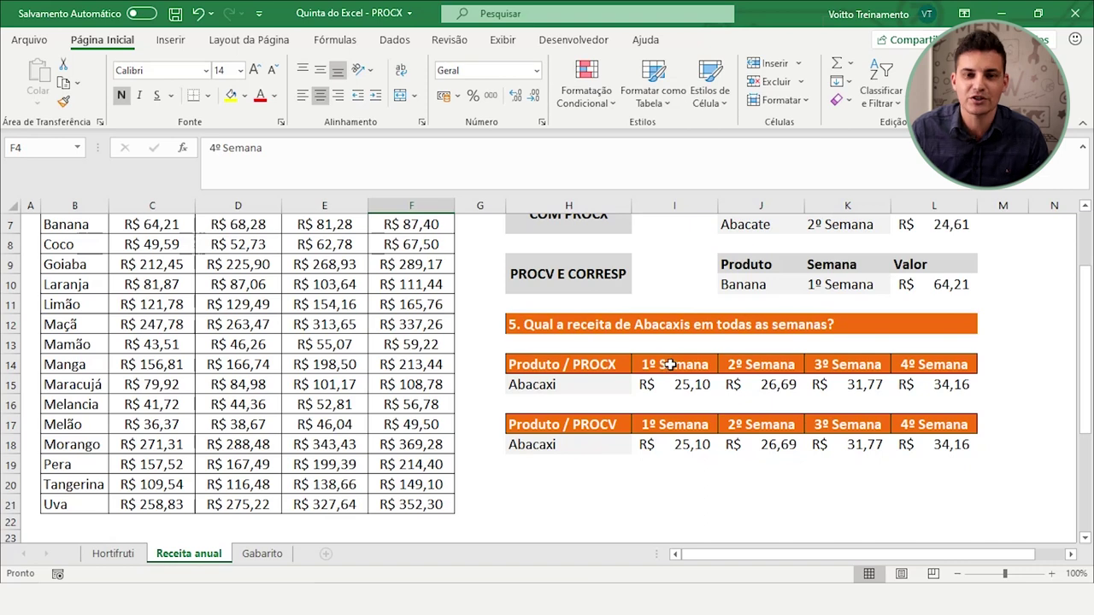
scroll(671, 365, up, 1)
scroll(675, 369, up, 1)
click(674, 325)
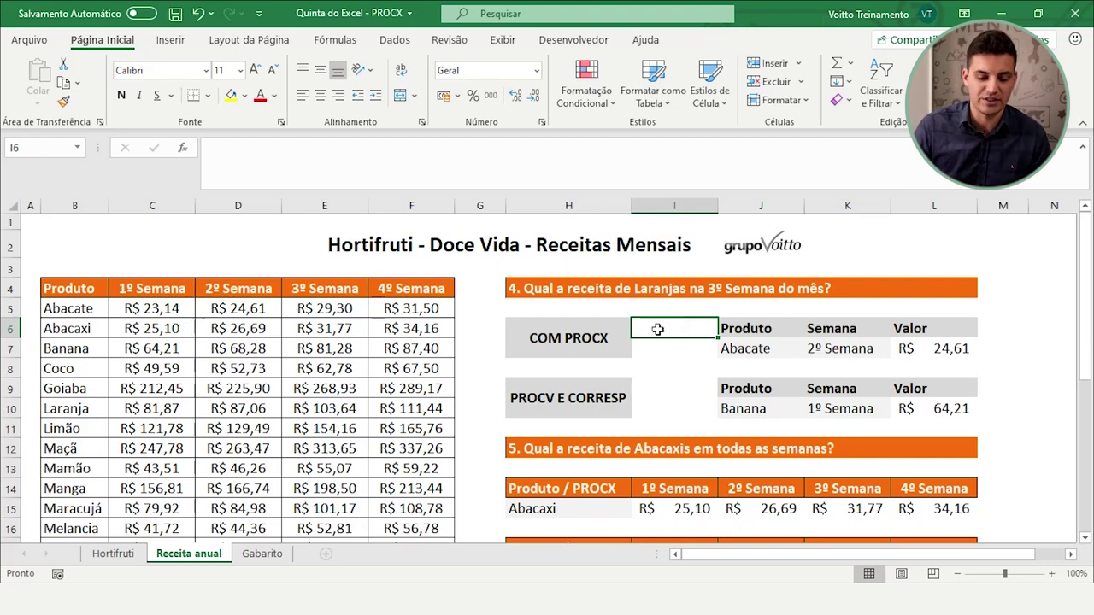
click(291, 222)
key(Left)
key(Left)
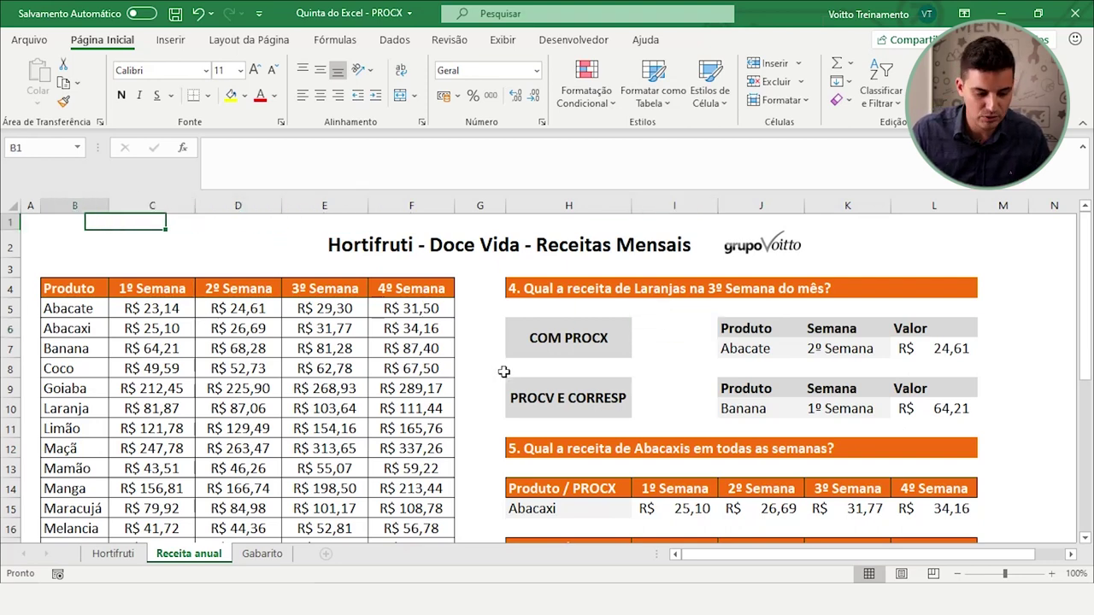
key(Left)
key(Left)
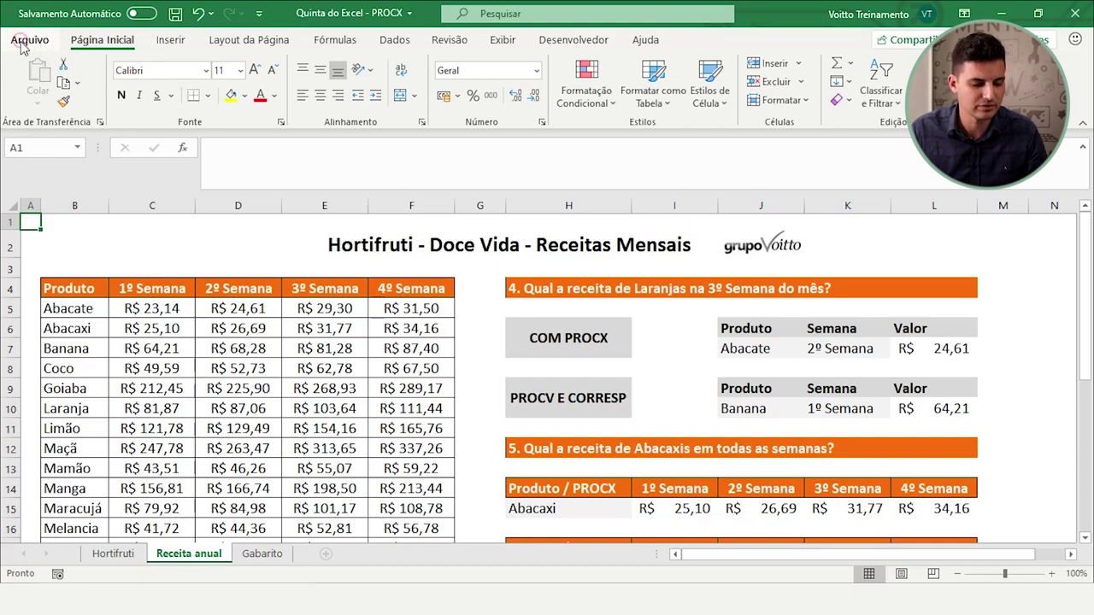
- Go to Arquivo > Conta > Office Insider and show the Insider level dropdown
click(29, 40)
click(23, 44)
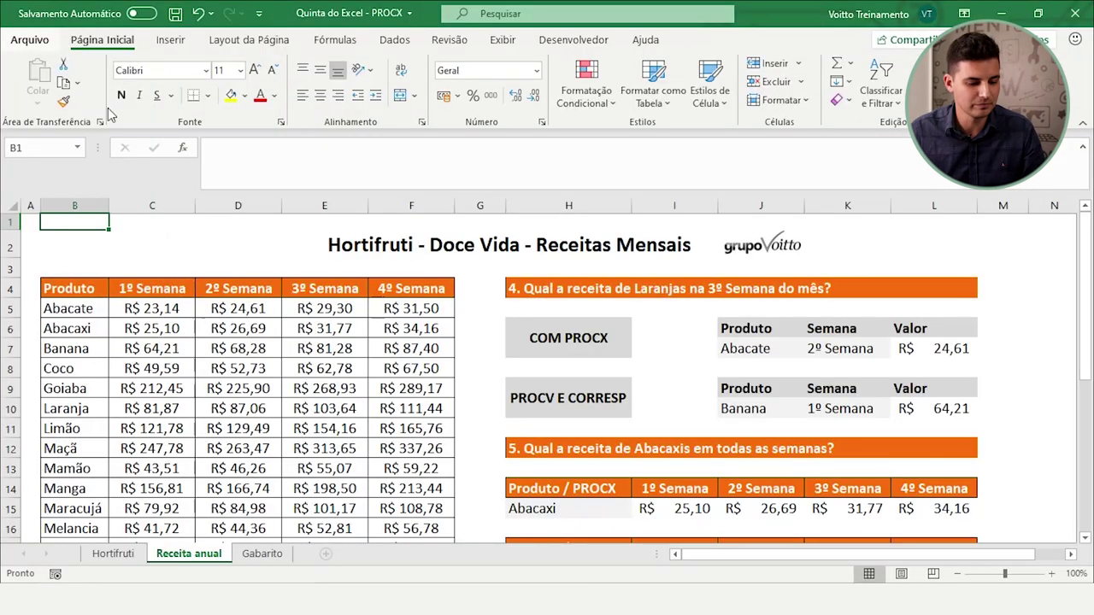
click(29, 40)
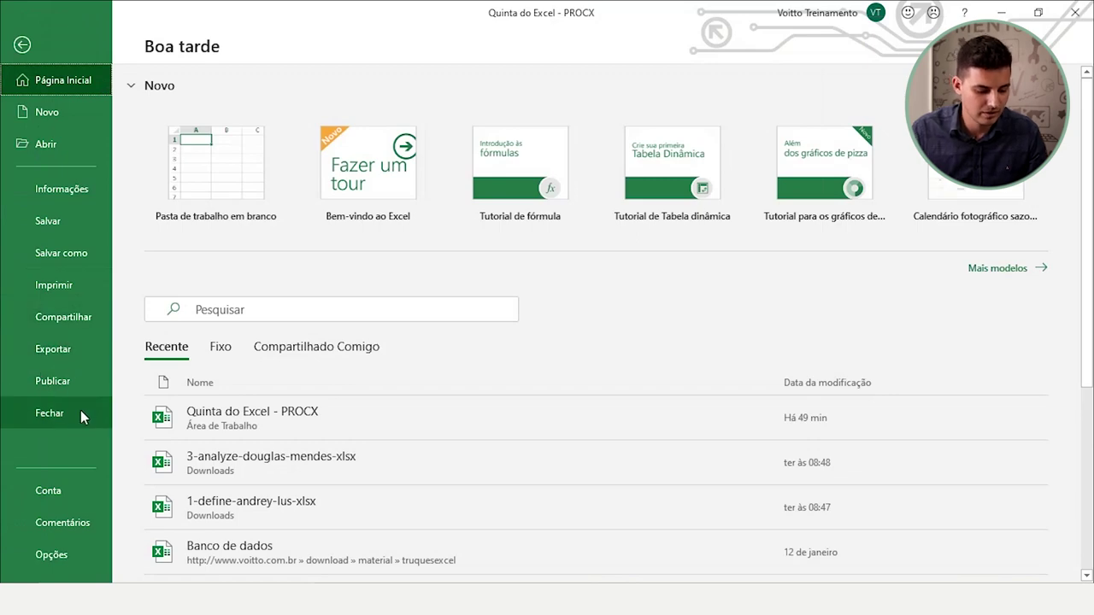
click(58, 496)
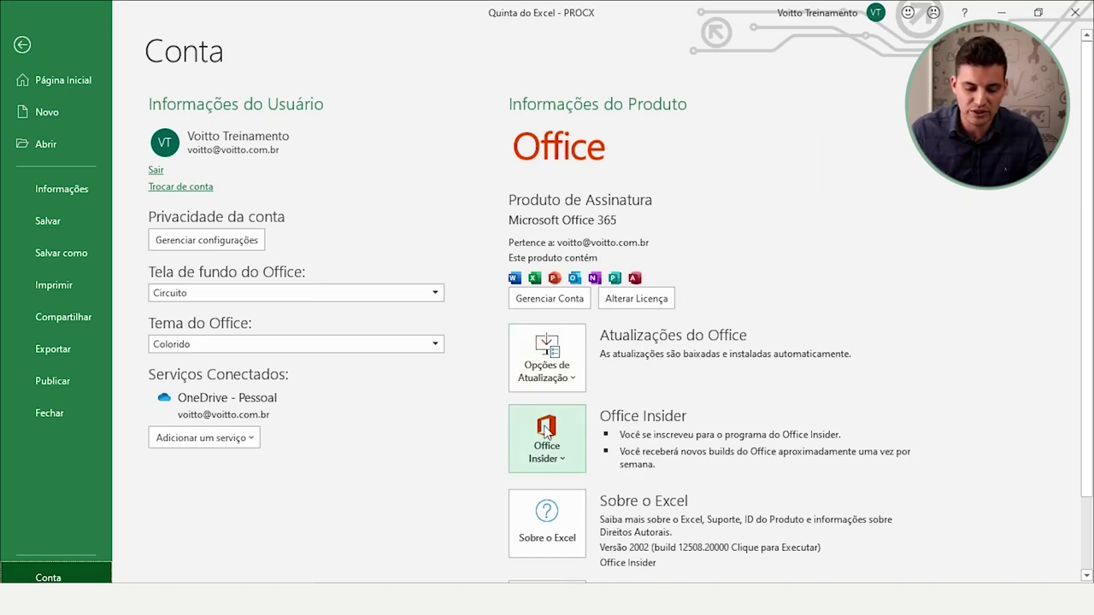
click(556, 458)
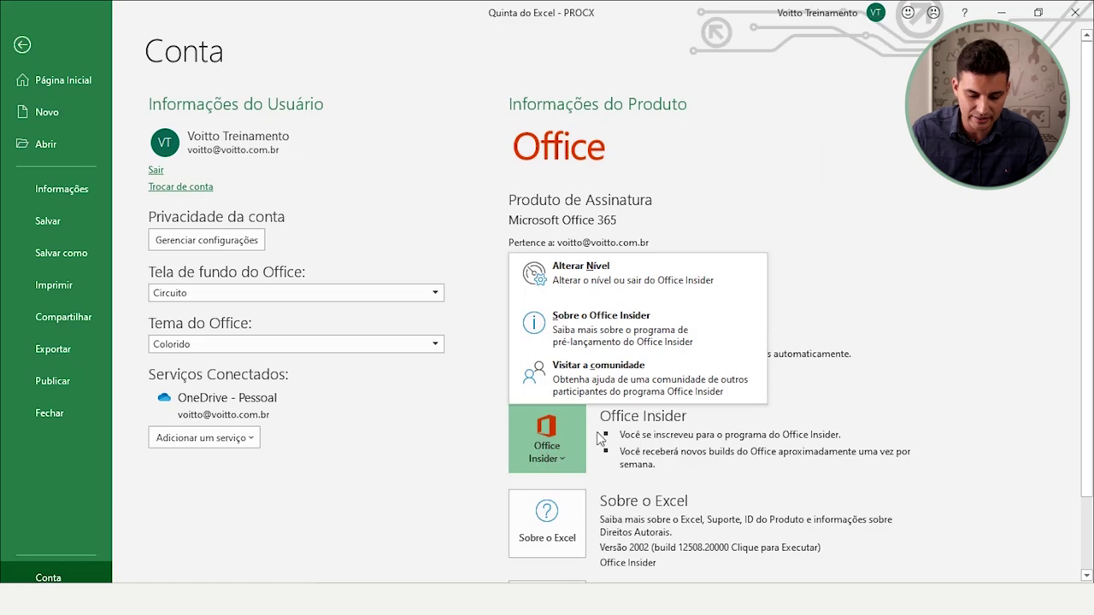
click(634, 275)
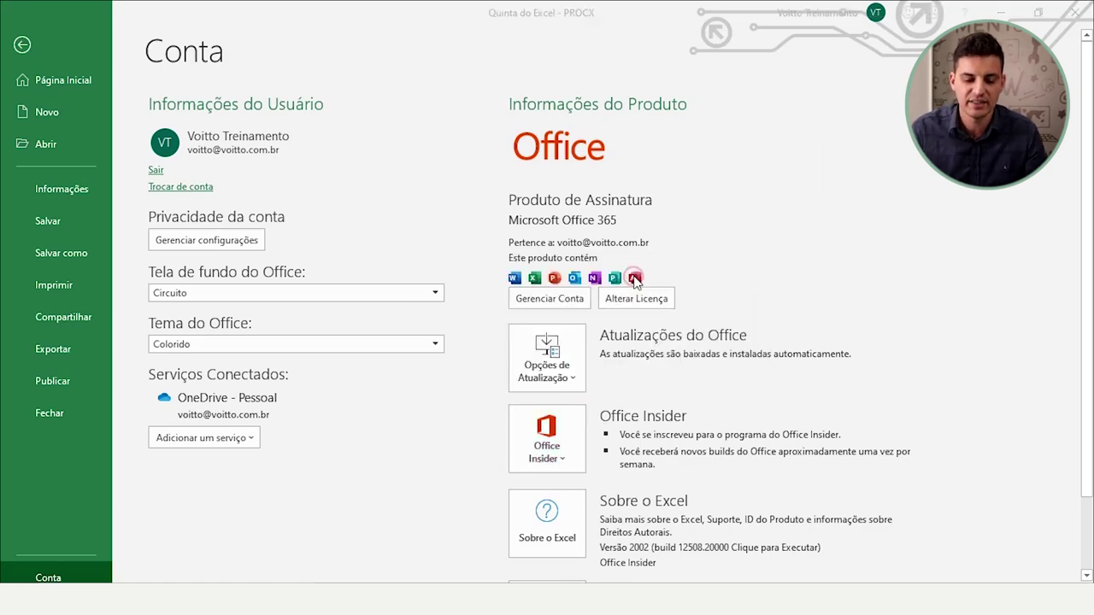
click(706, 103)
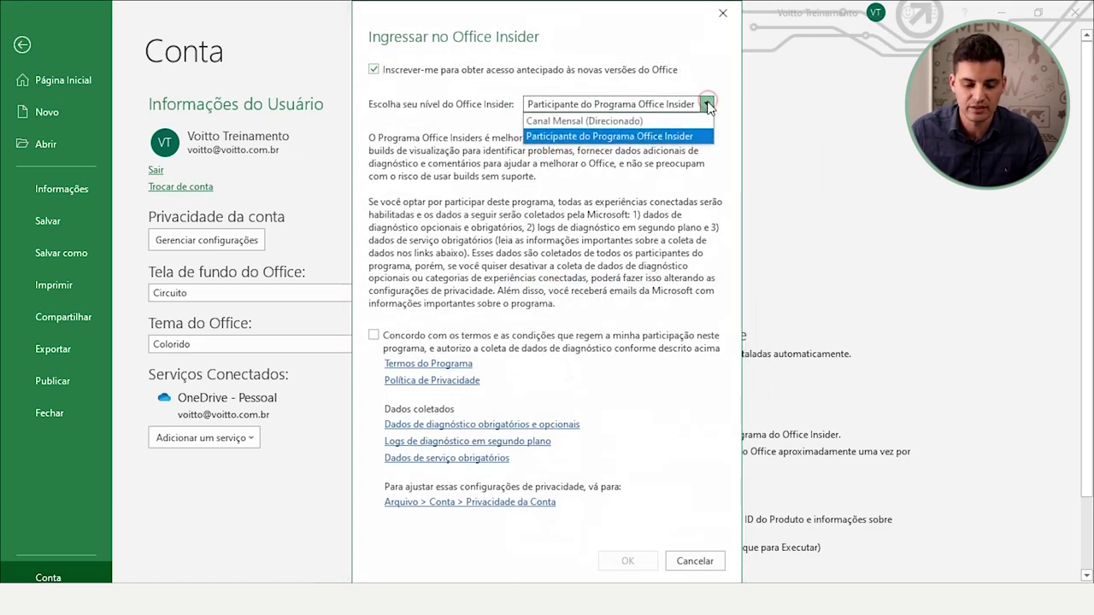